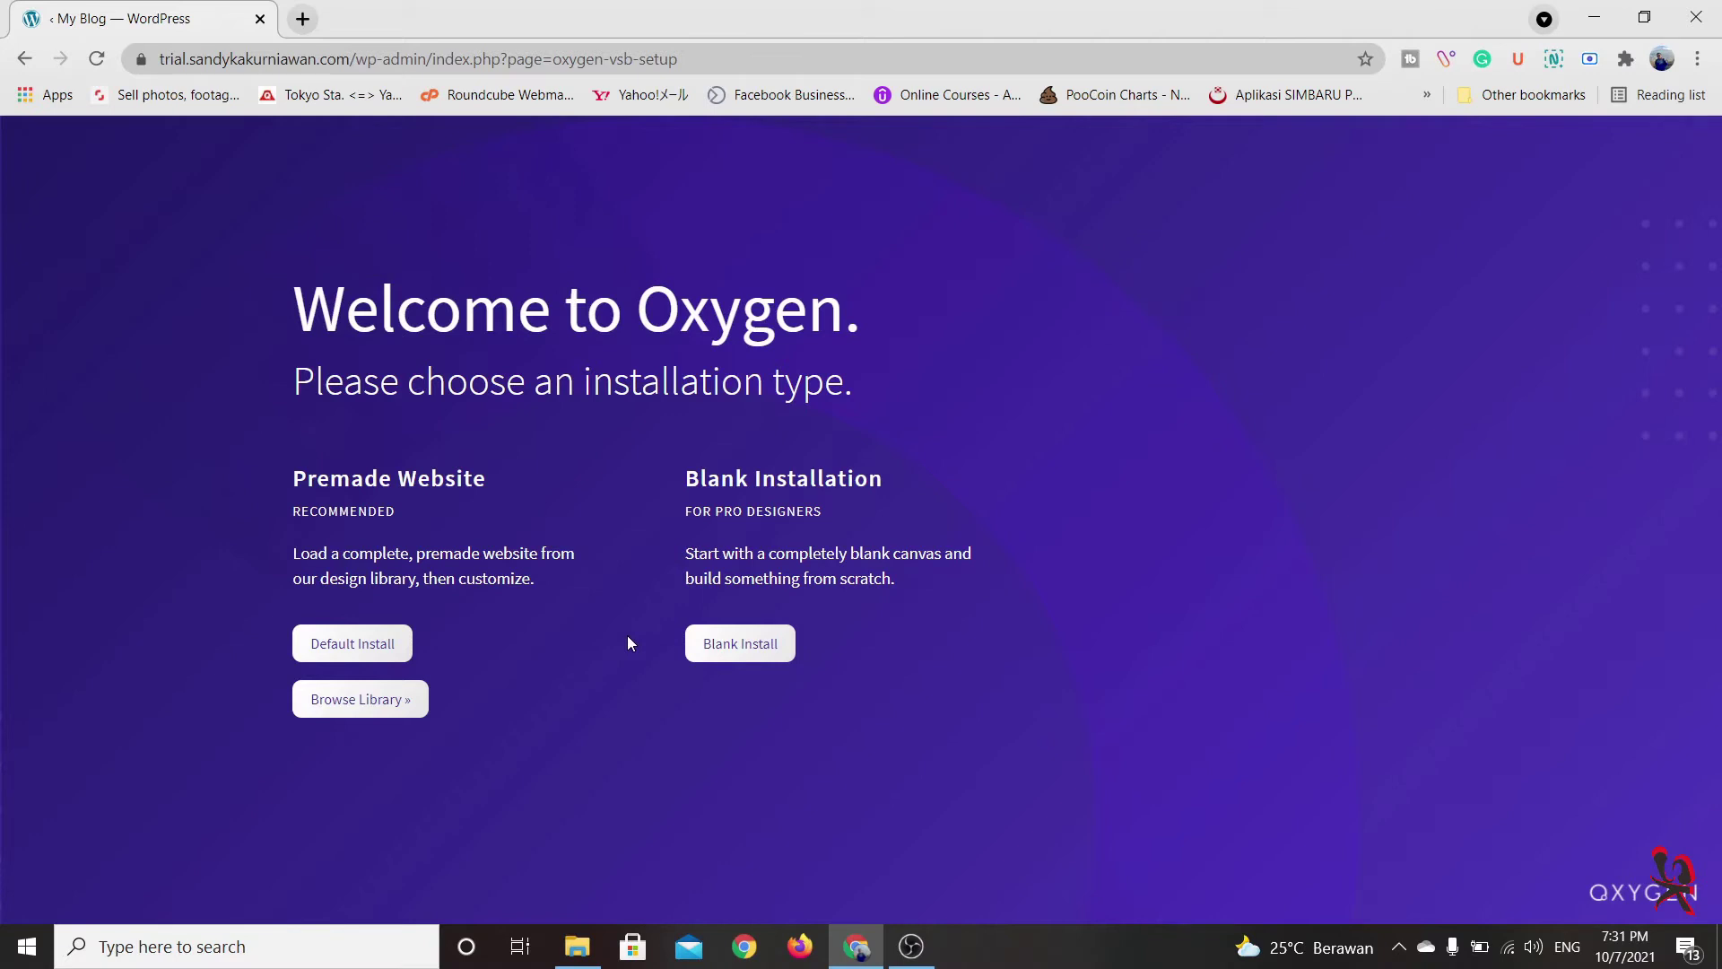
# Choose the blank Oxygen installation and start a new template titled Basic
pyautogui.click(760, 647)
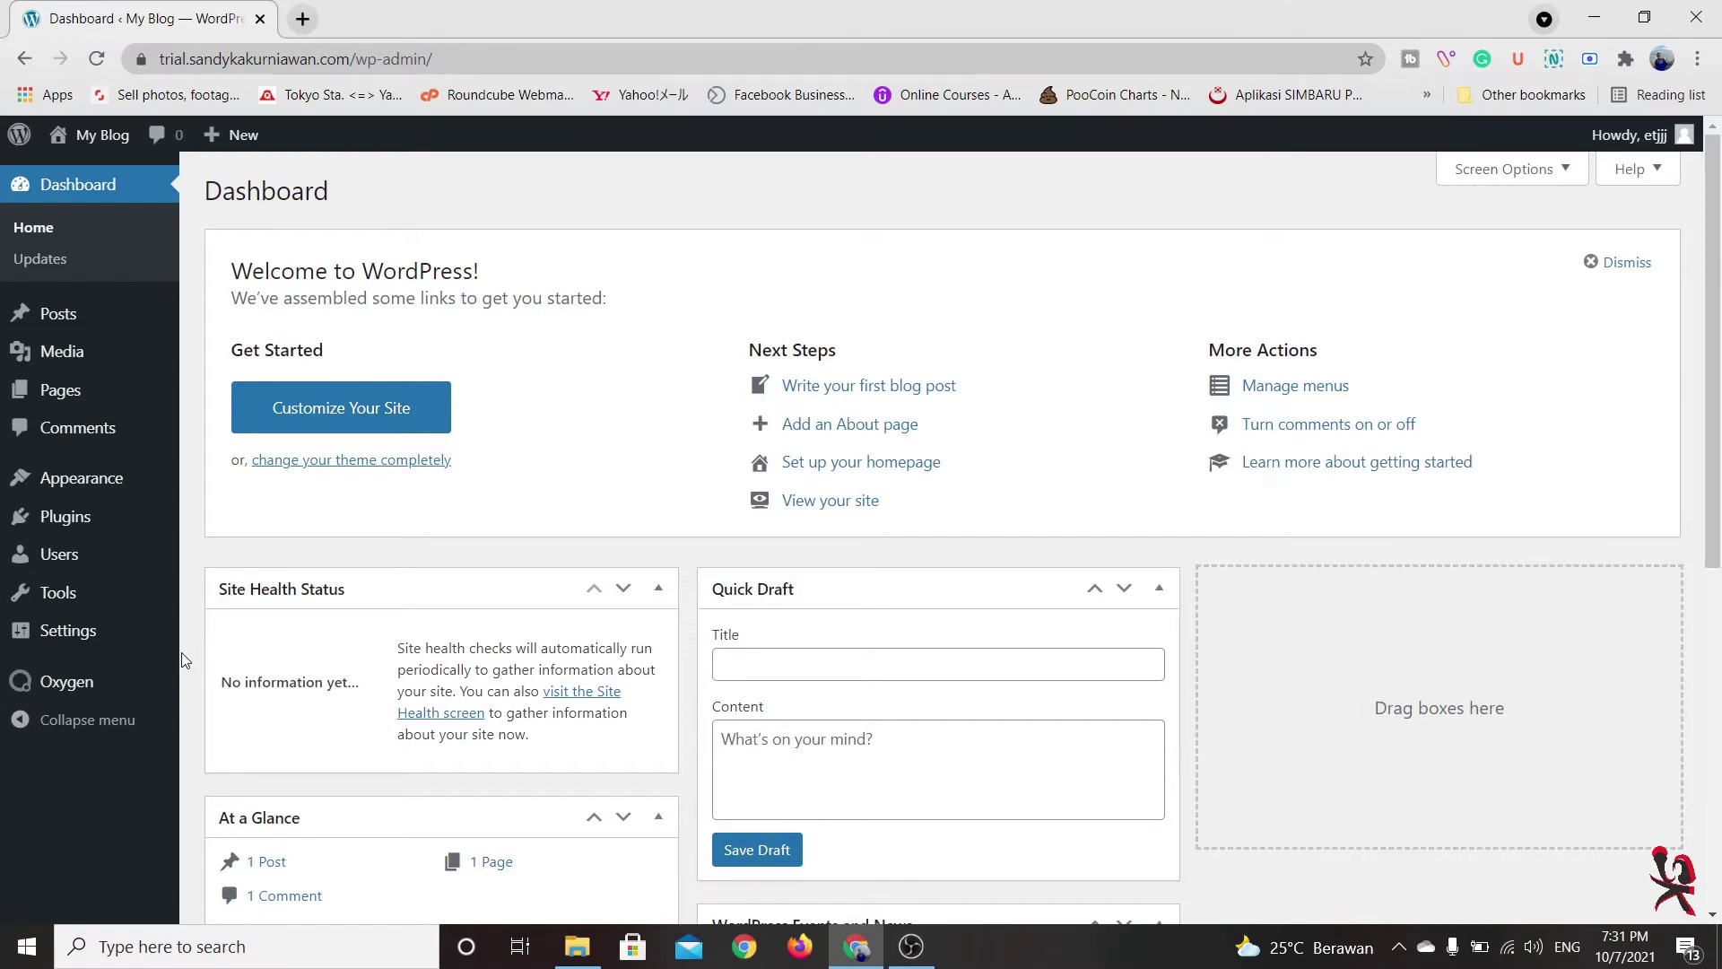
pyautogui.moveTo(160, 671)
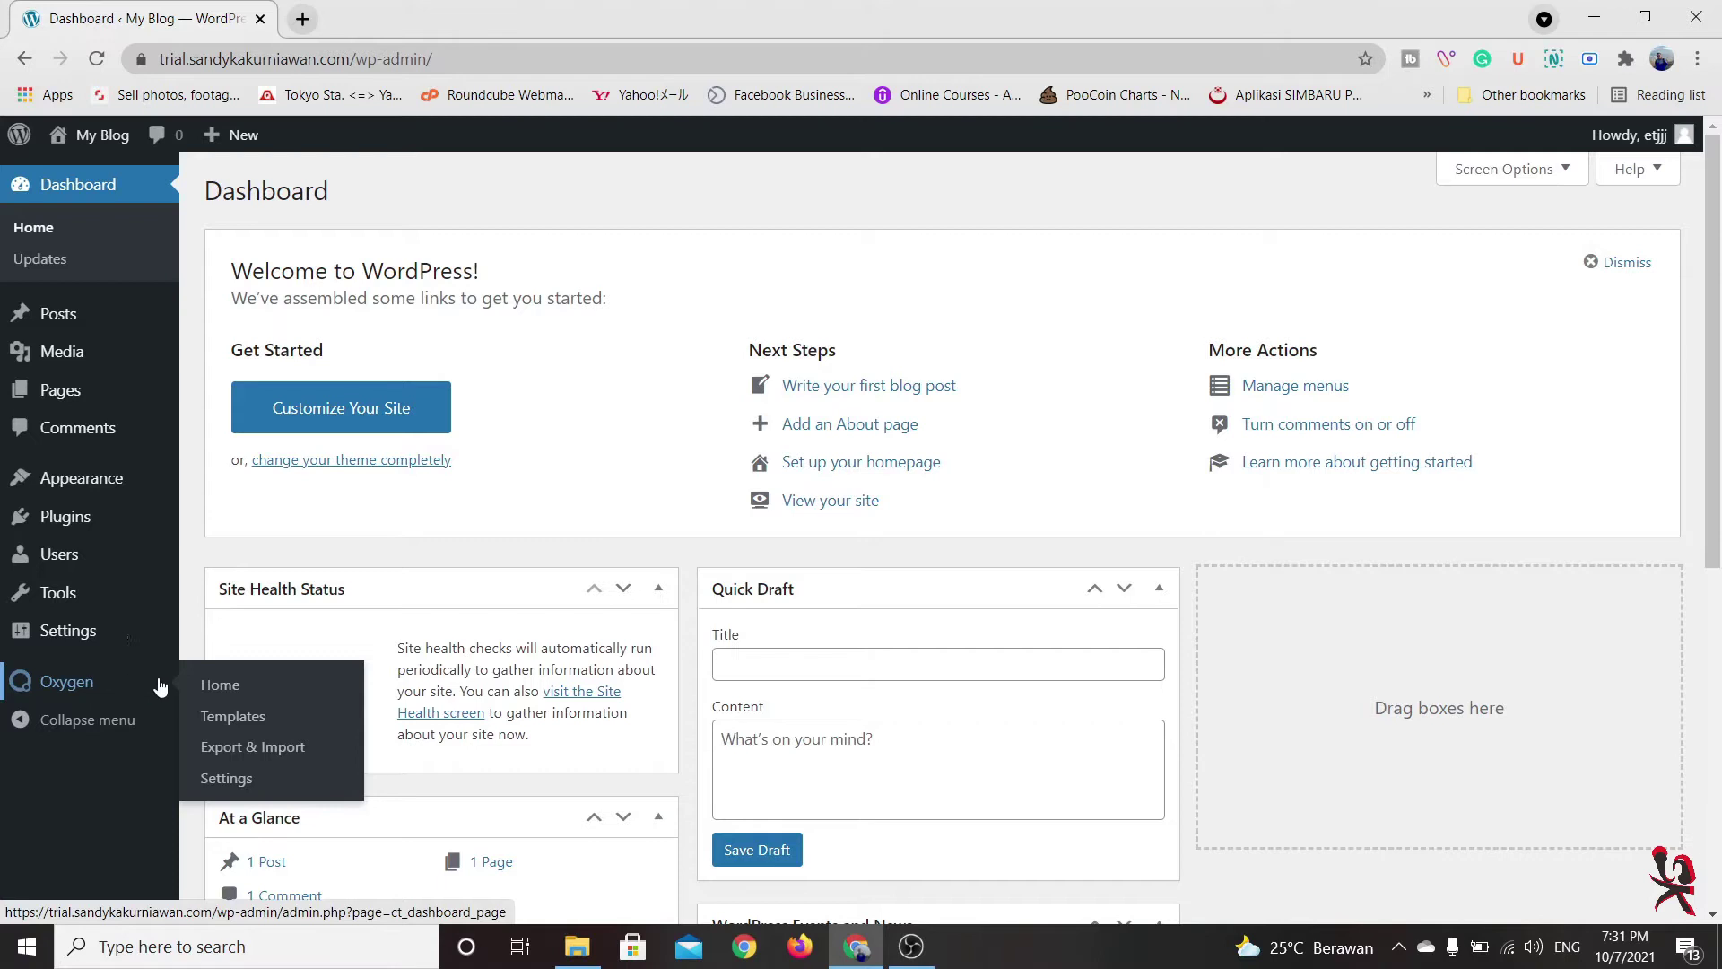
pyautogui.click(252, 718)
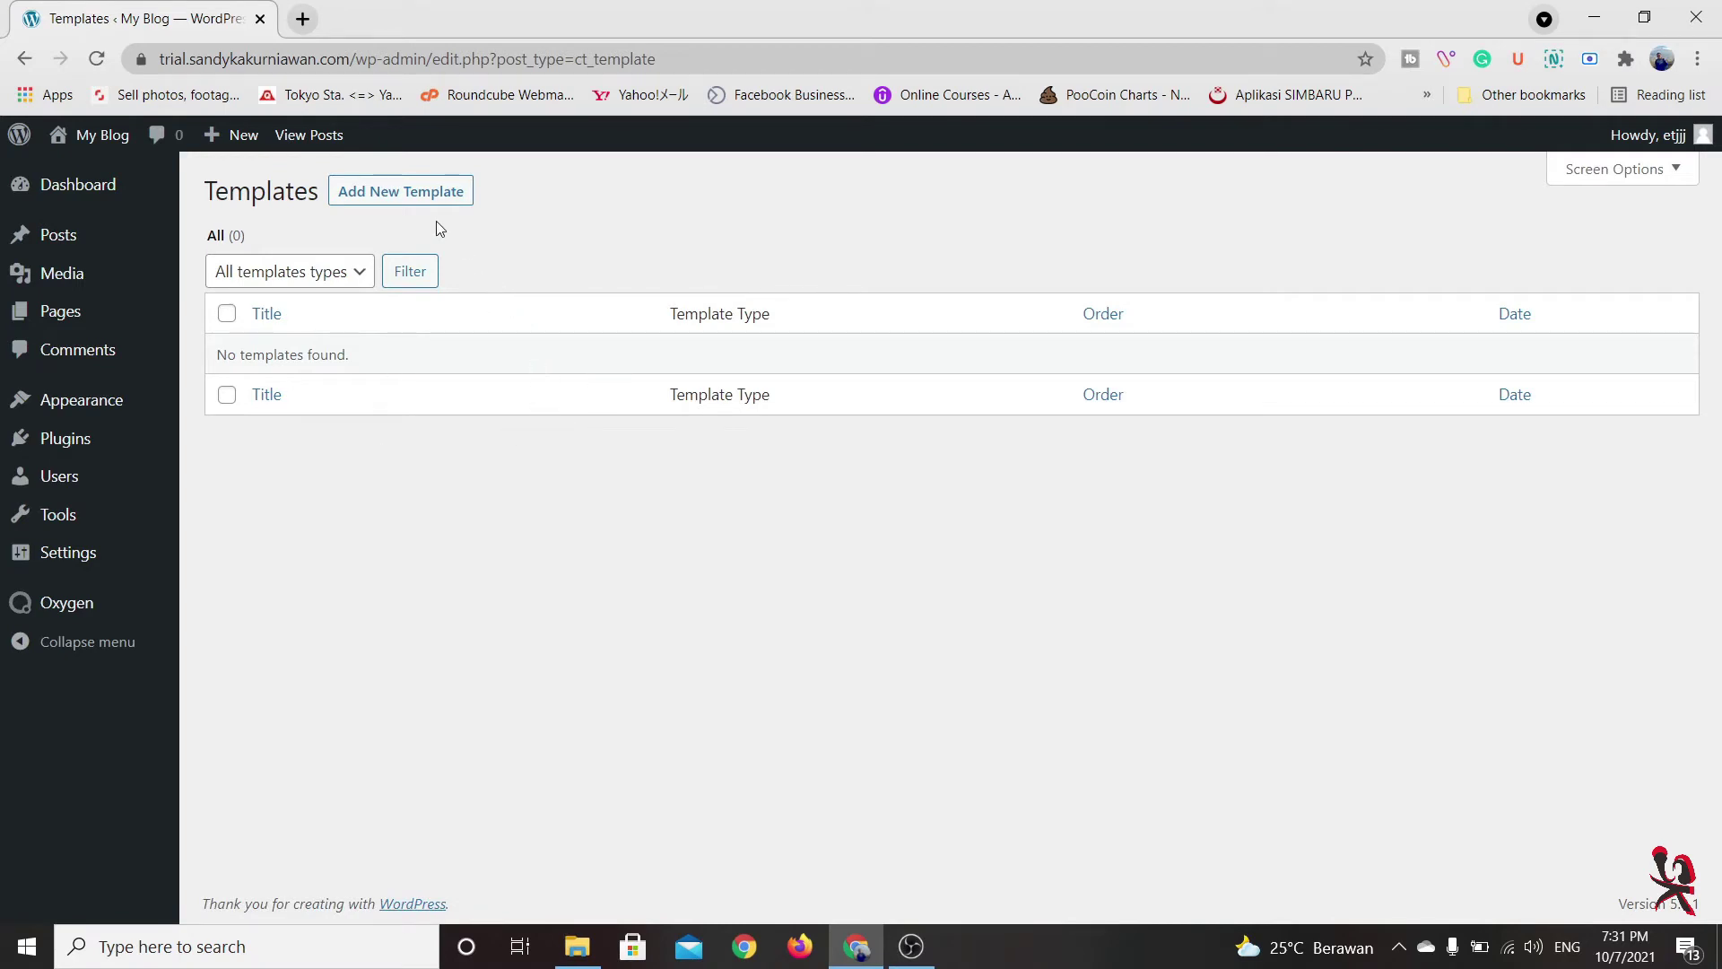
pyautogui.click(419, 199)
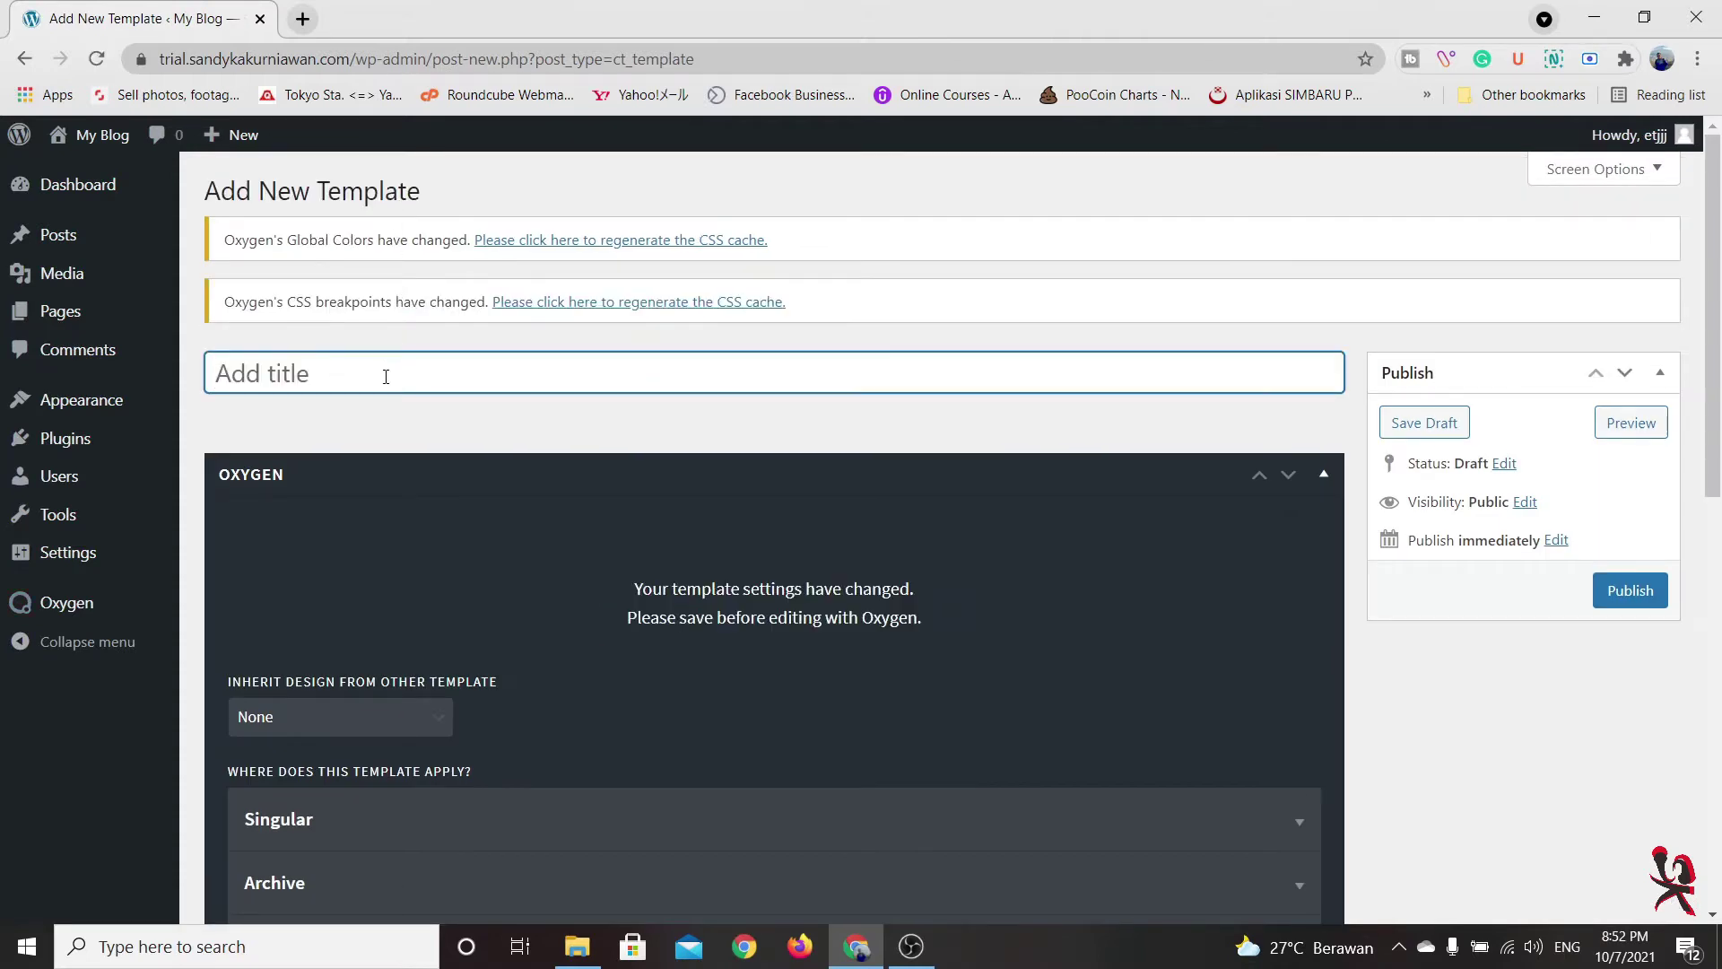
pyautogui.write('Basic')
# Set the Basic template to apply to Catch All and publish it
pyautogui.scroll(-3, 863, 635)
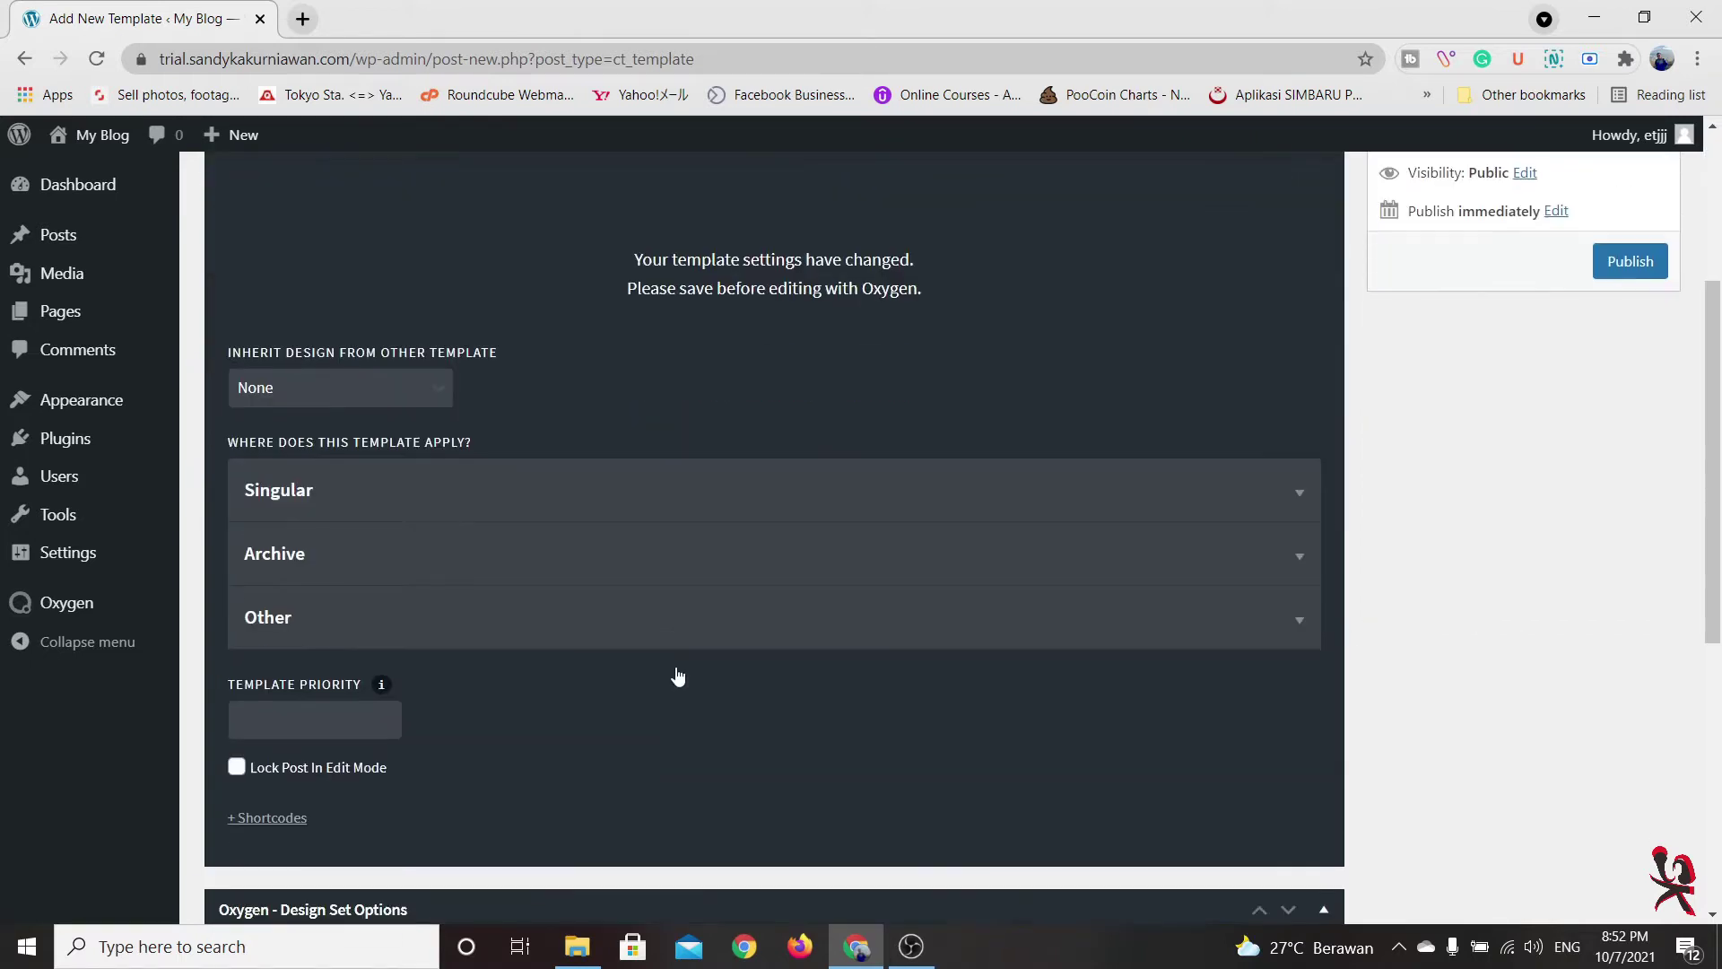
pyautogui.click(532, 599)
pyautogui.scroll(-3, 530, 598)
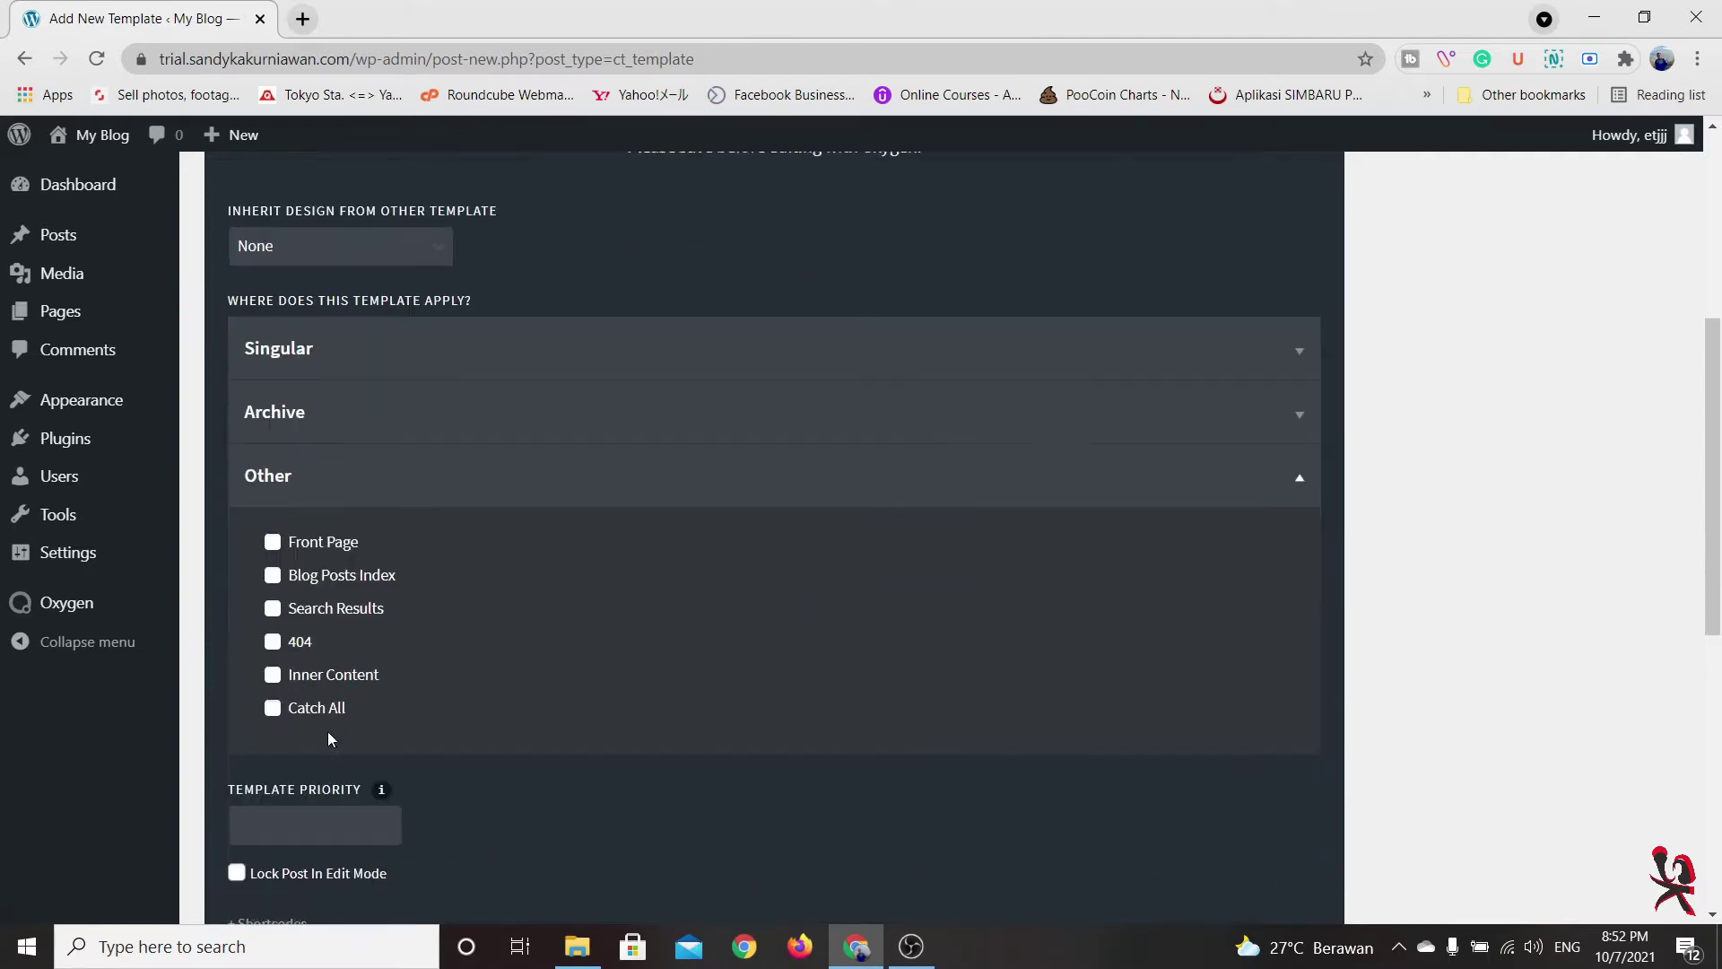
pyautogui.click(272, 619)
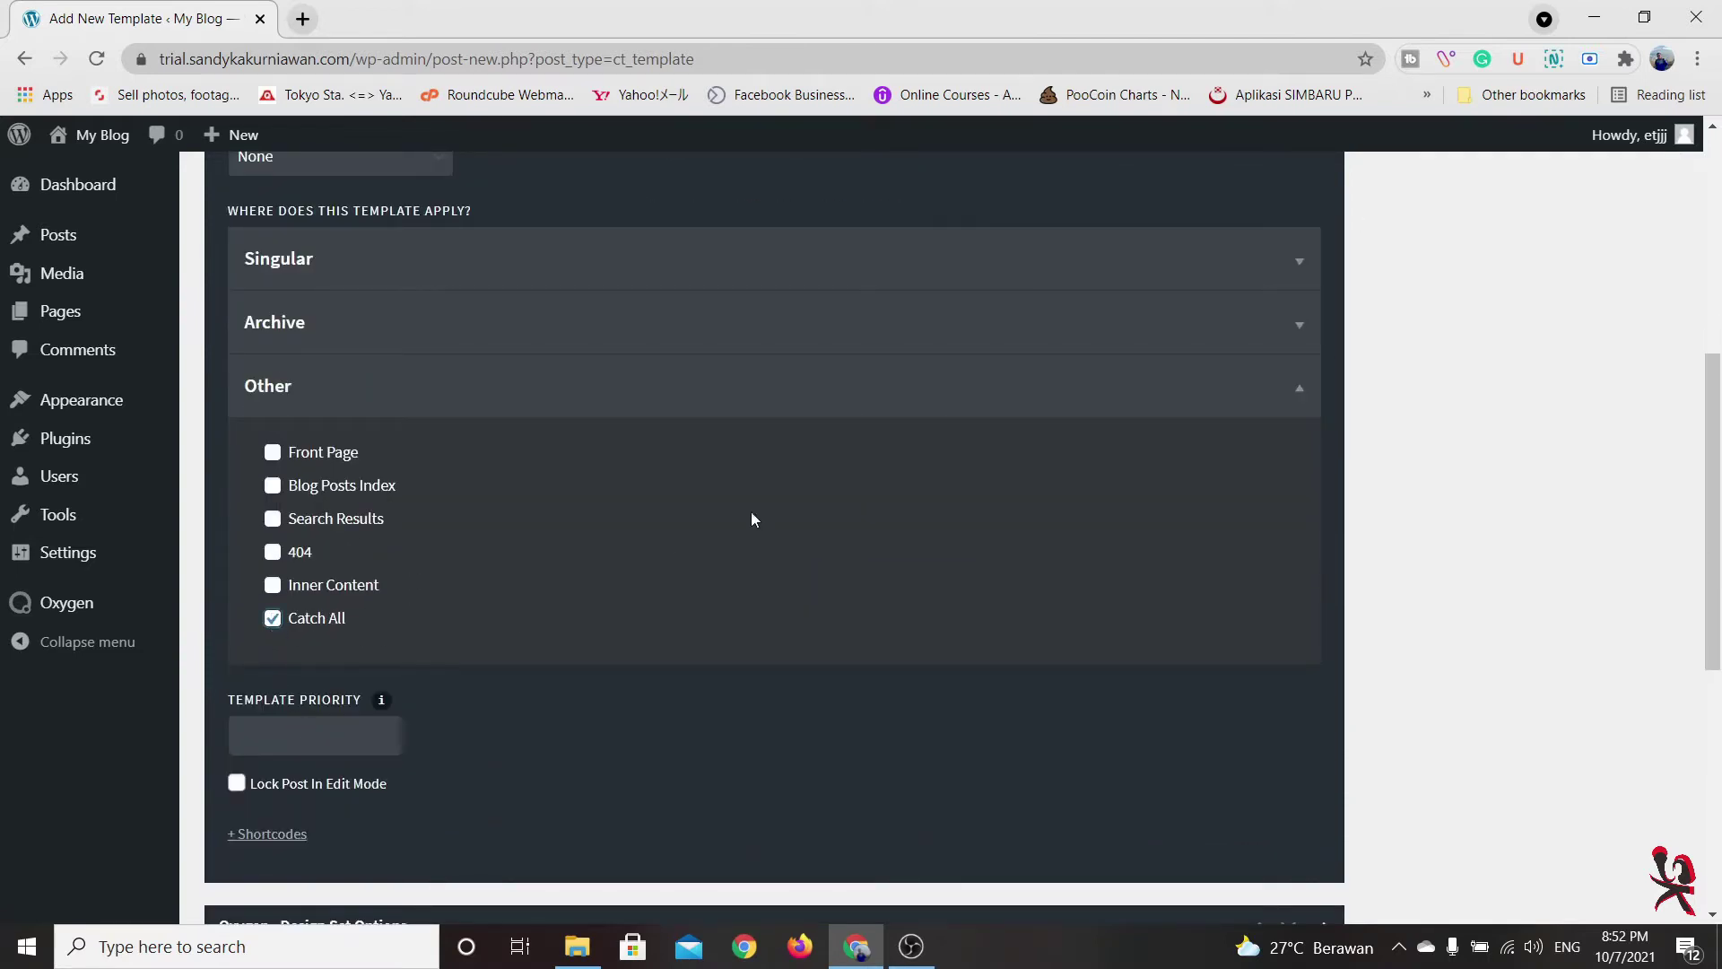
pyautogui.click(857, 402)
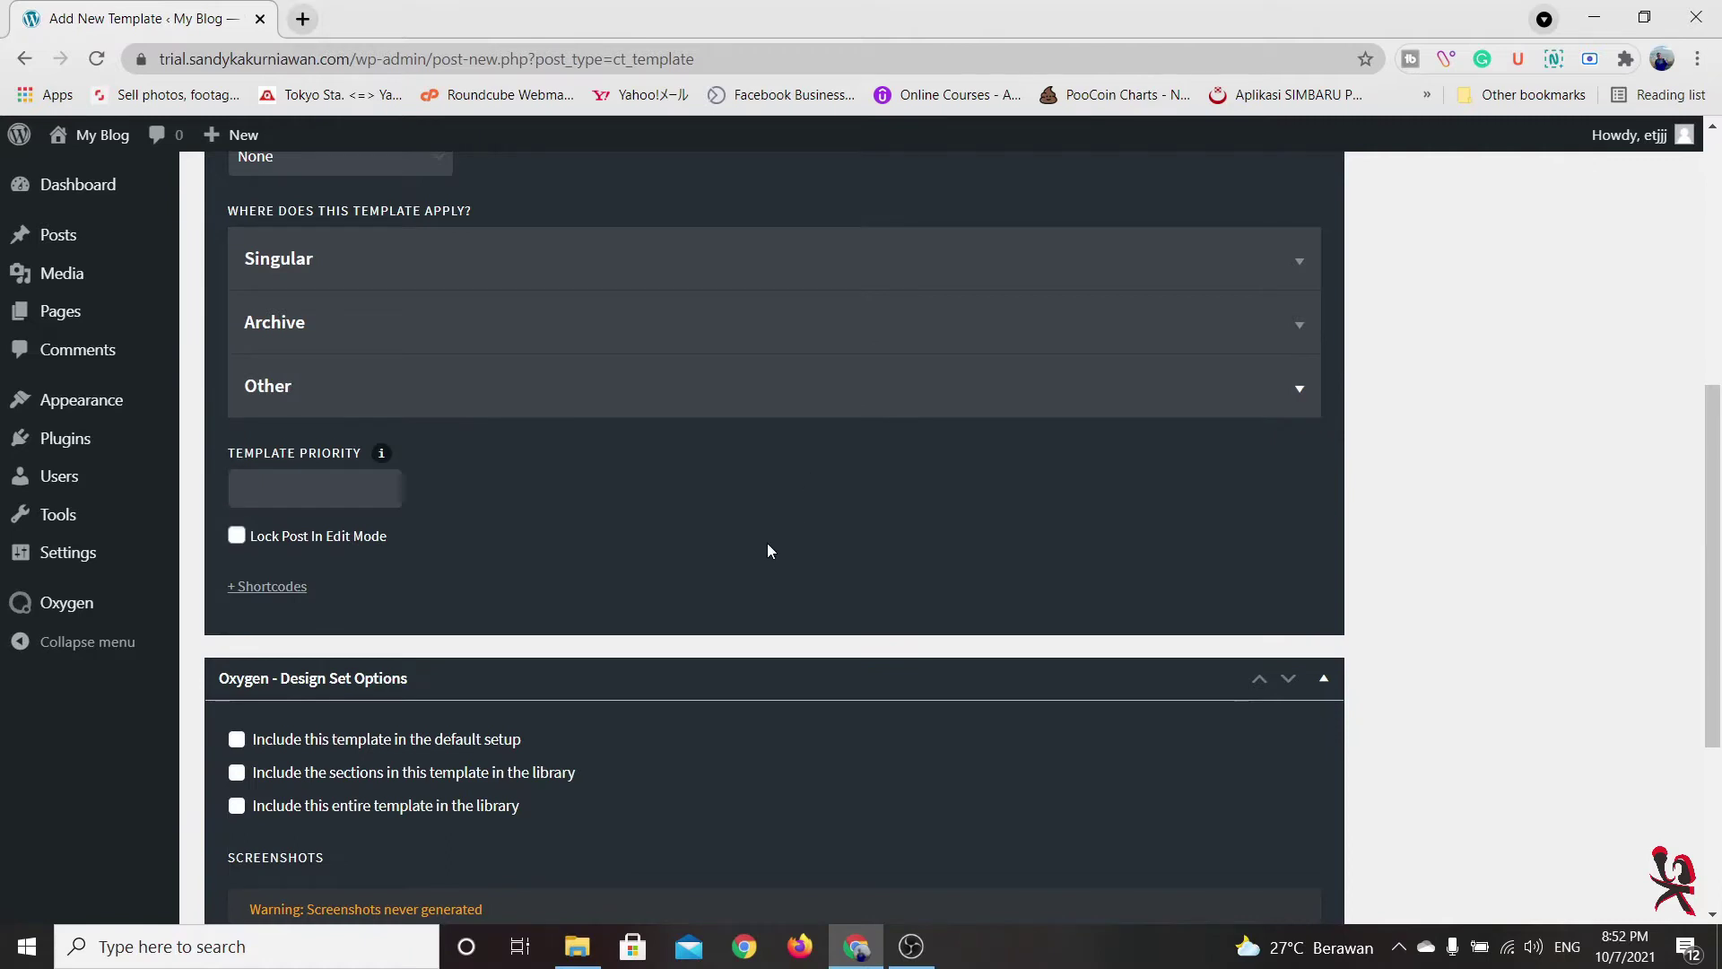
pyautogui.scroll(5, 767, 543)
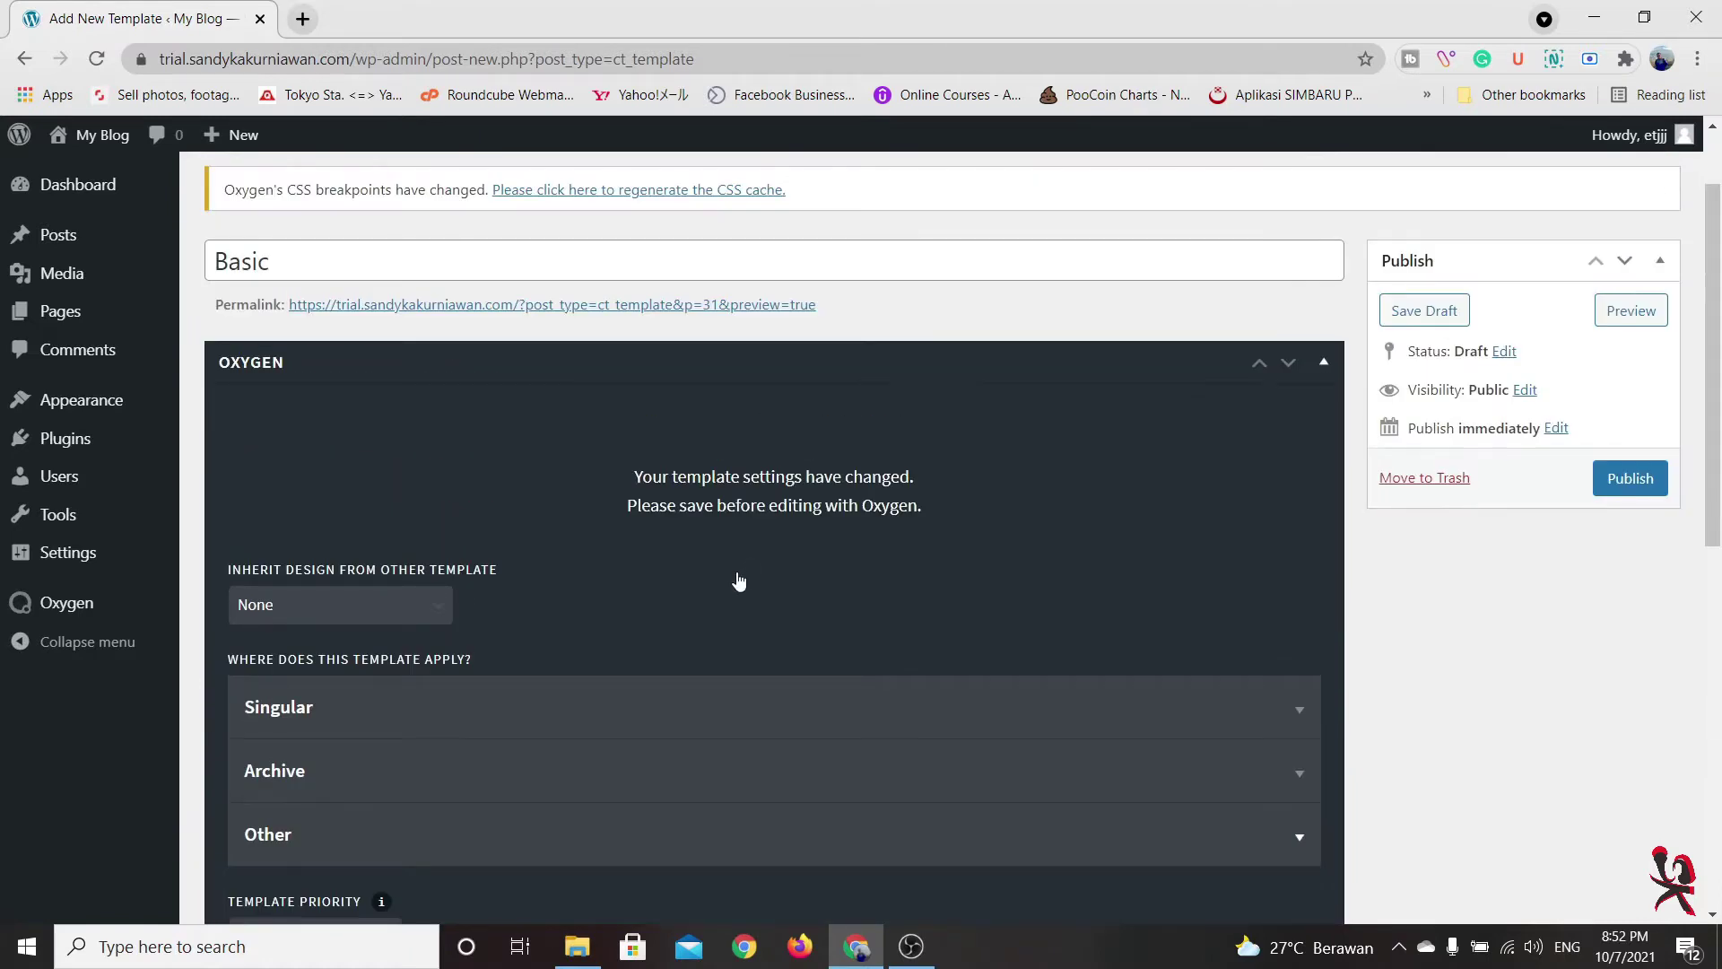
pyautogui.click(1648, 479)
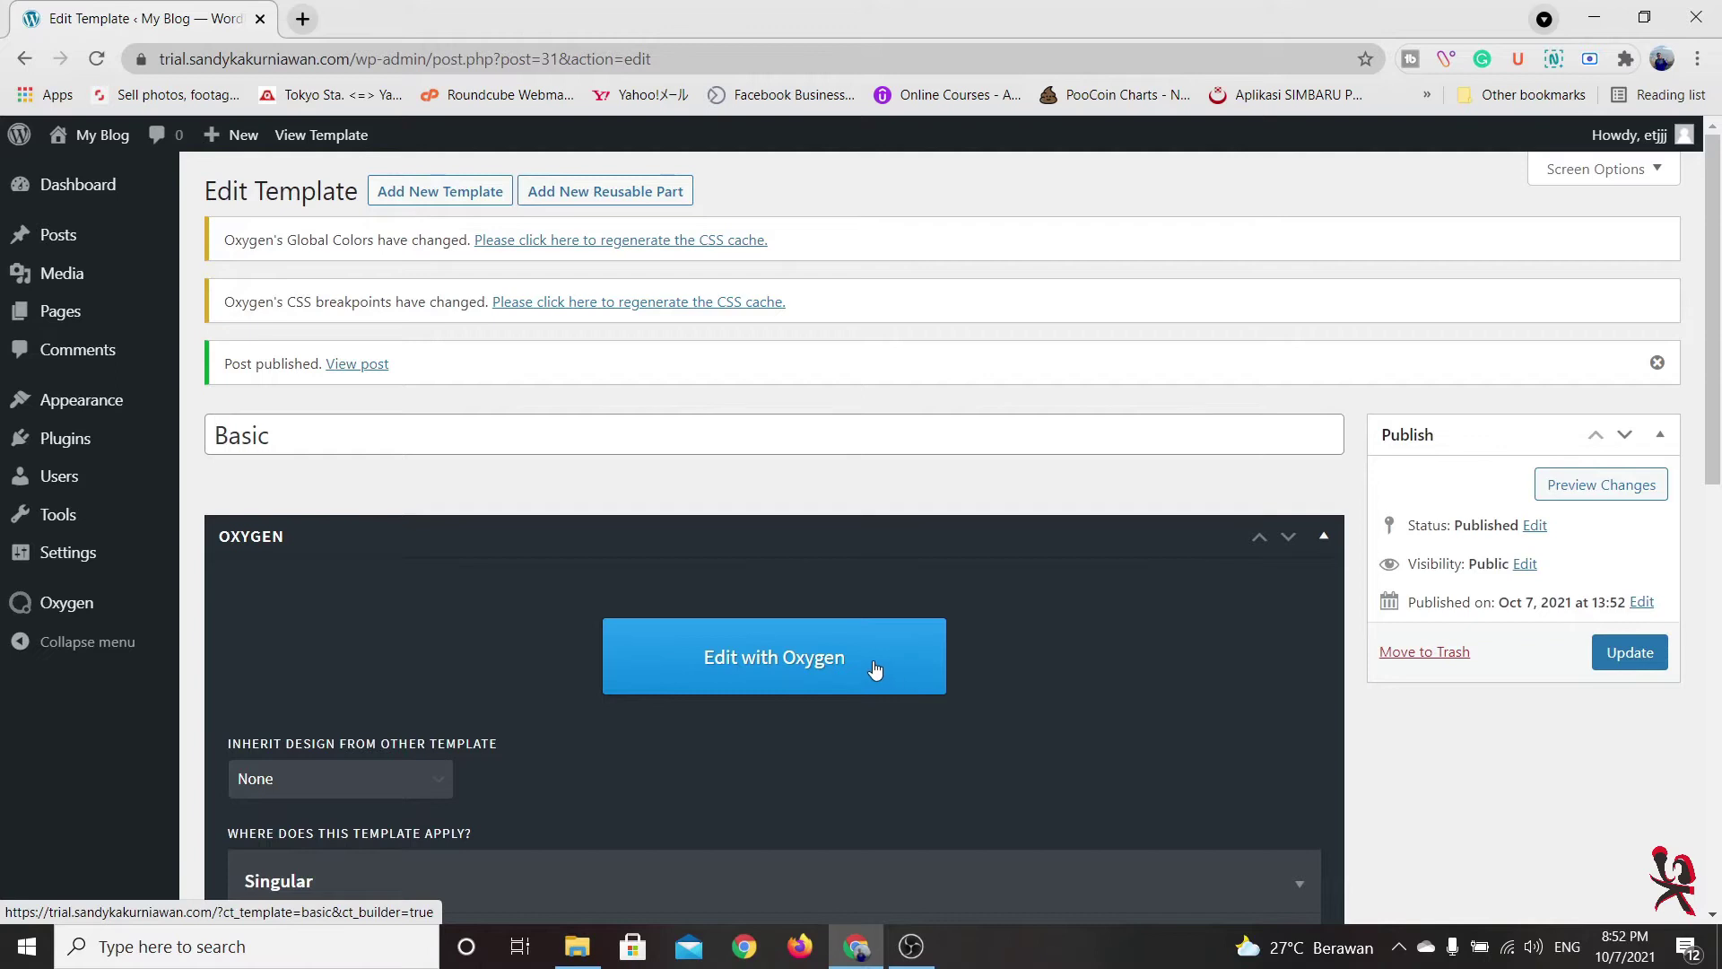
# Open the Basic template for editing with Oxygen and add the Complex Header from the SAAS 2 design set
pyautogui.click(810, 668)
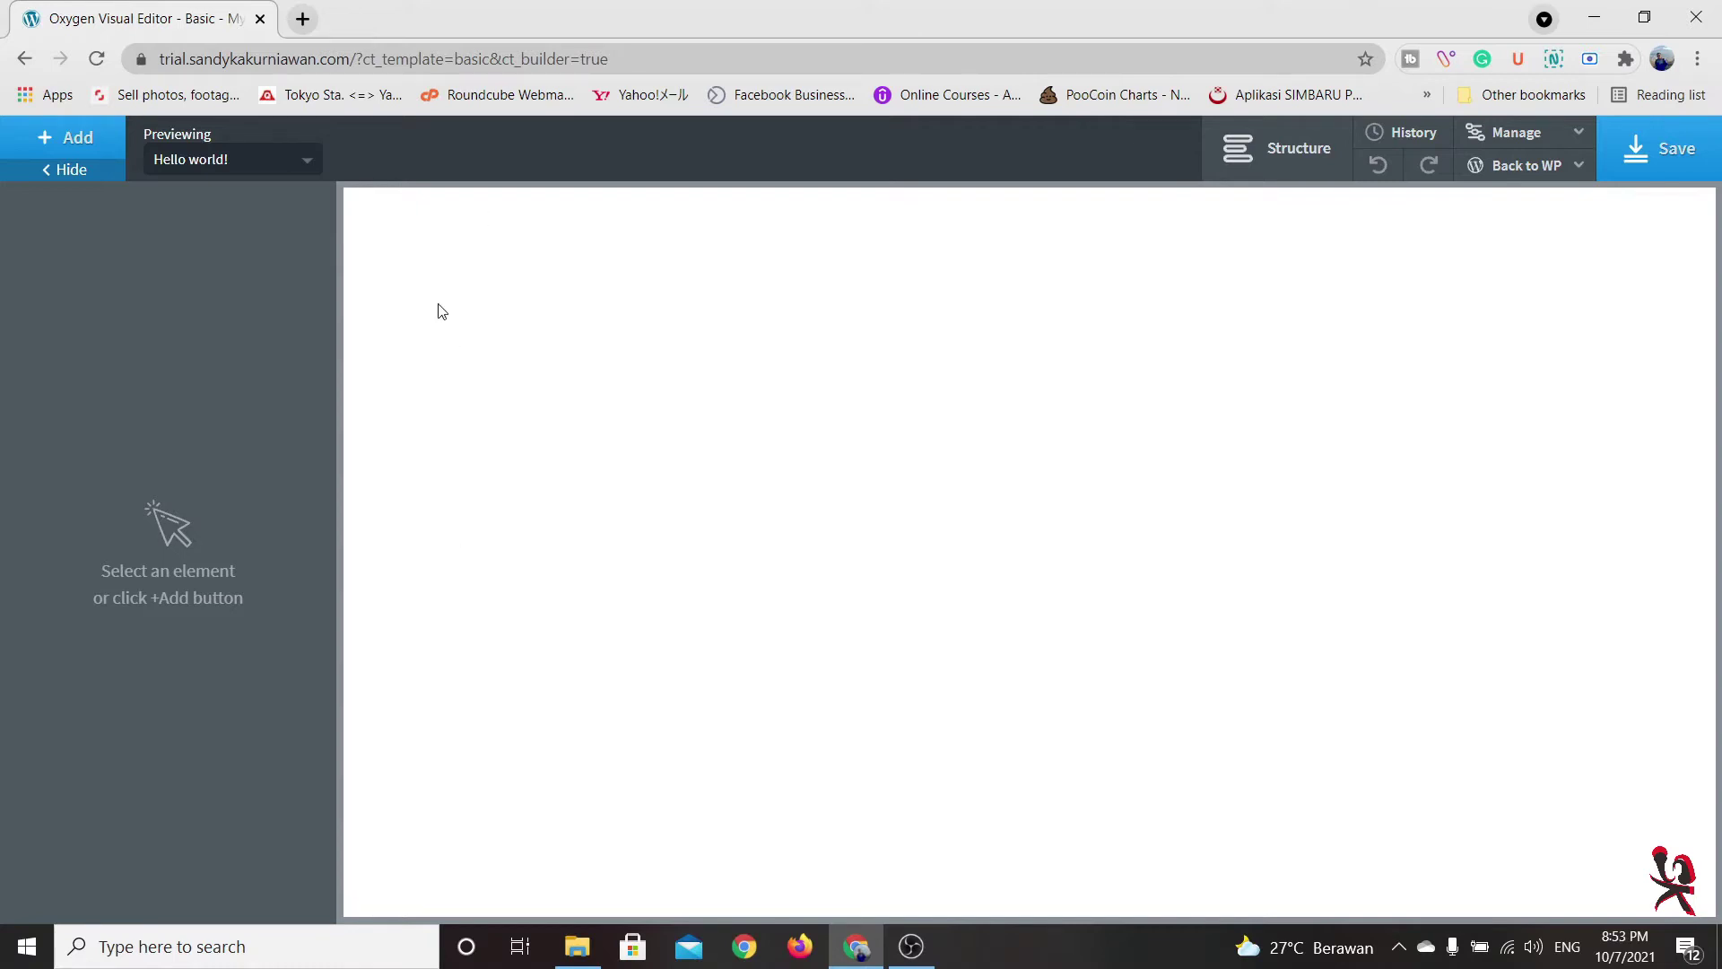
pyautogui.click(73, 149)
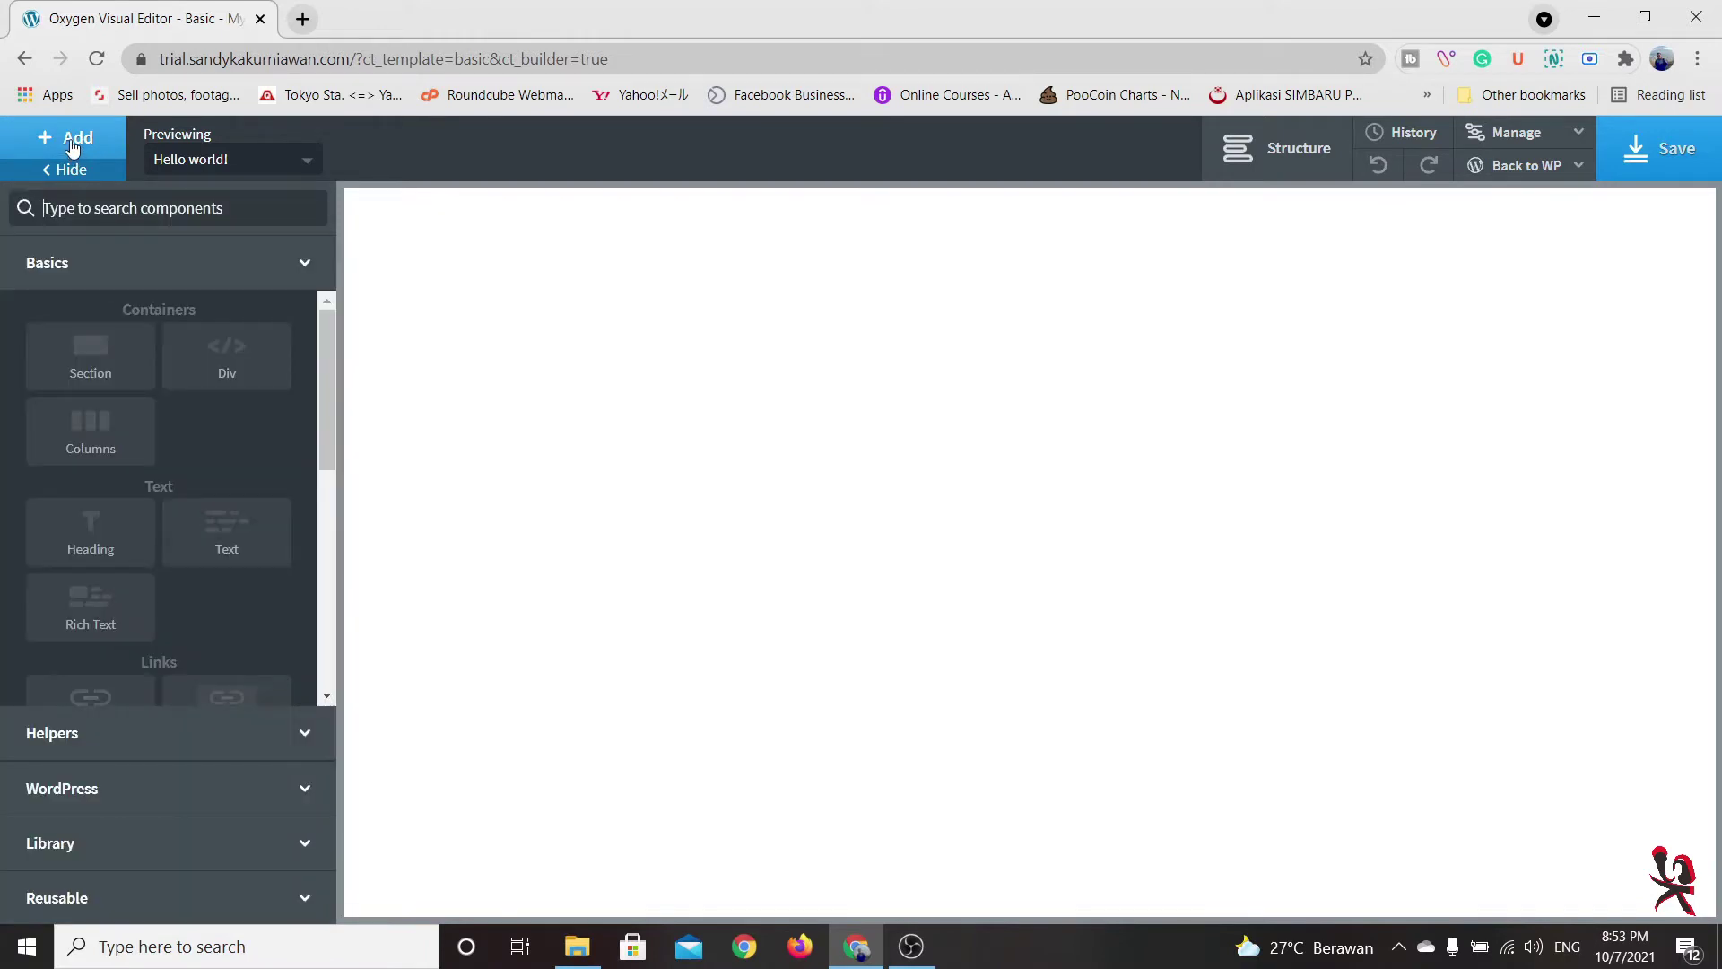
pyautogui.click(294, 843)
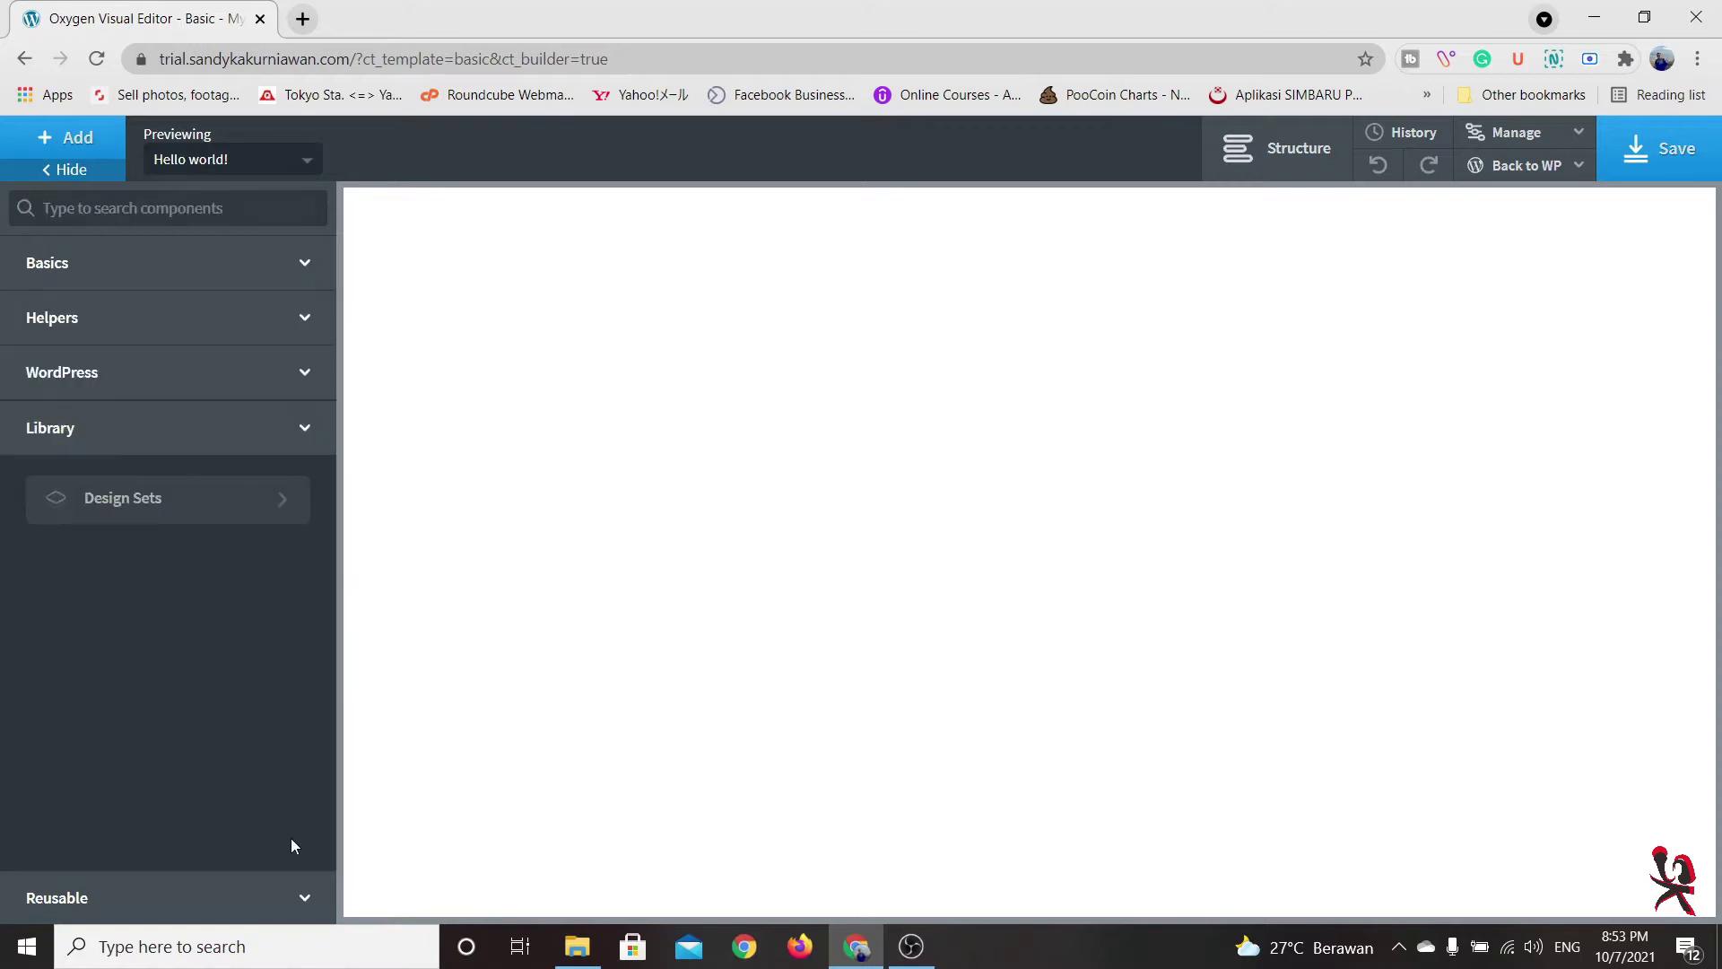
pyautogui.click(190, 513)
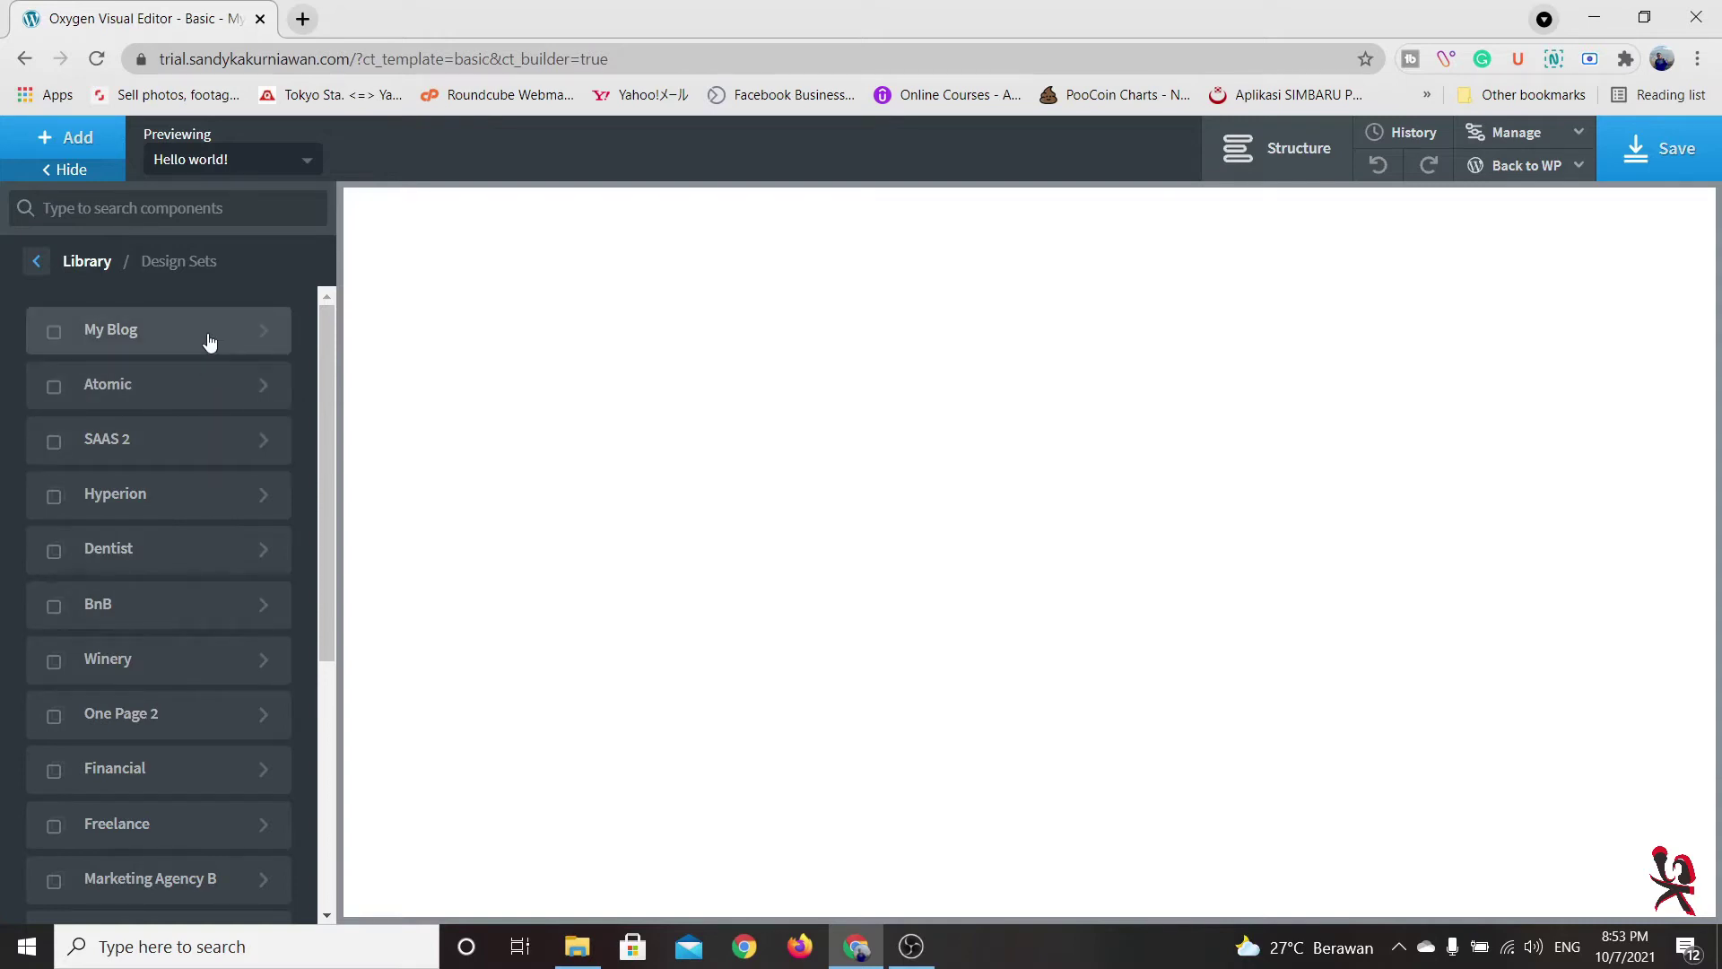
pyautogui.click(199, 431)
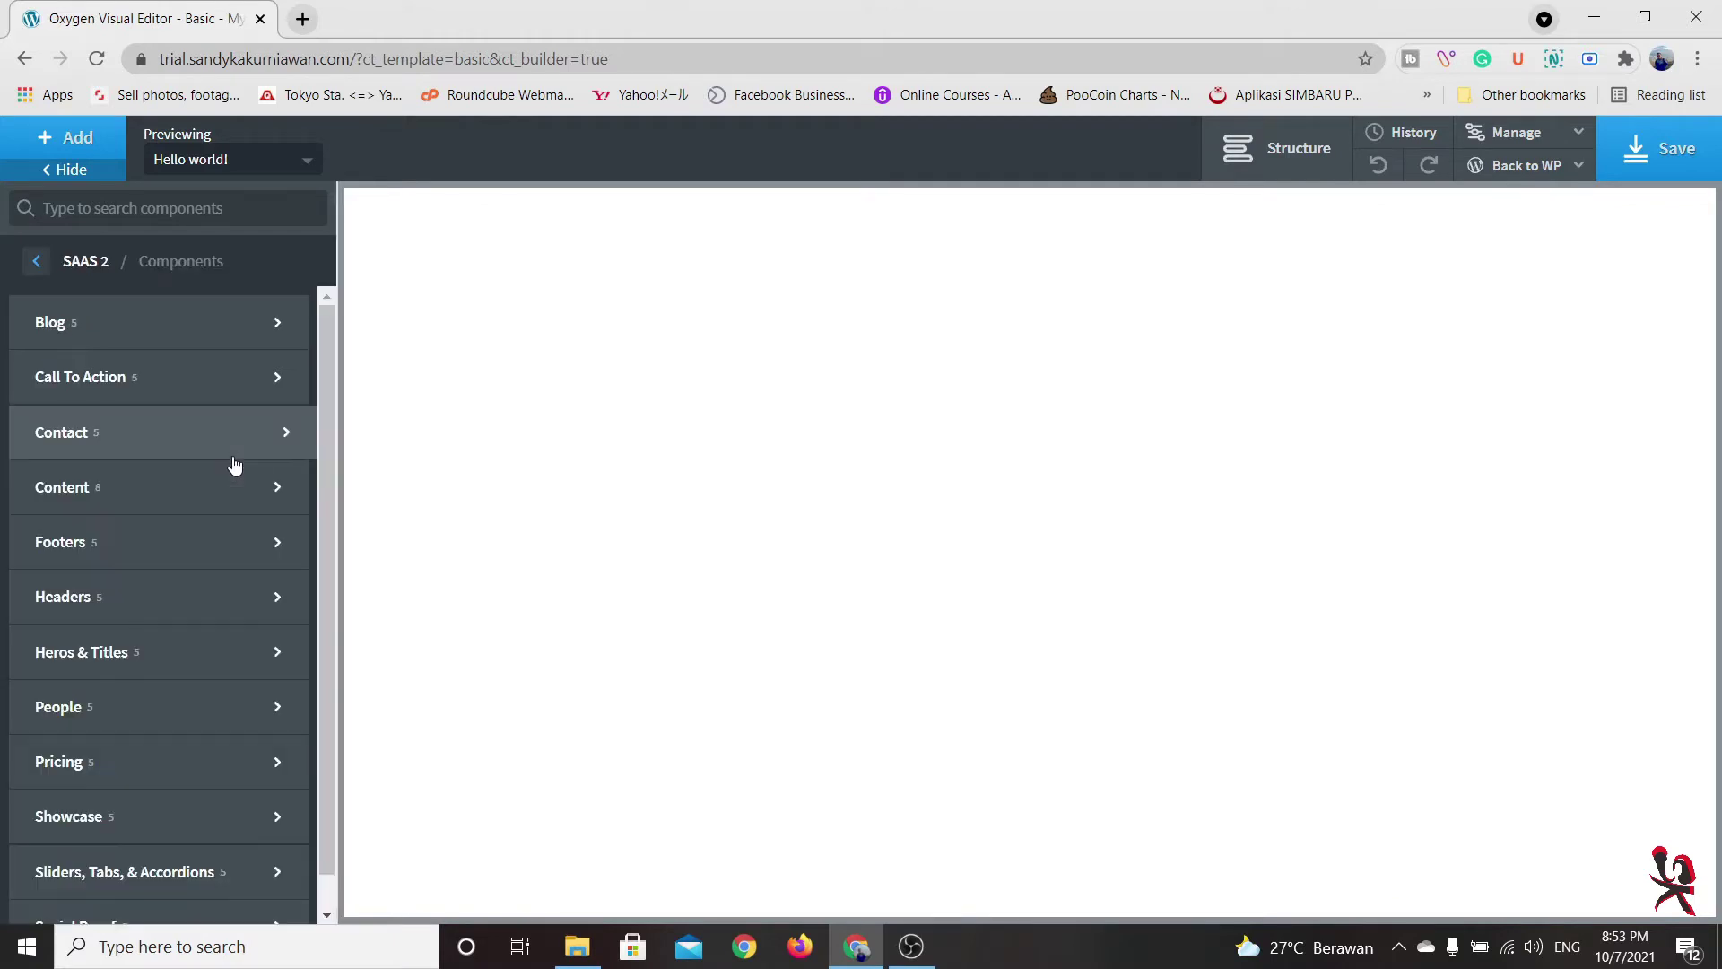
pyautogui.moveTo(234, 462)
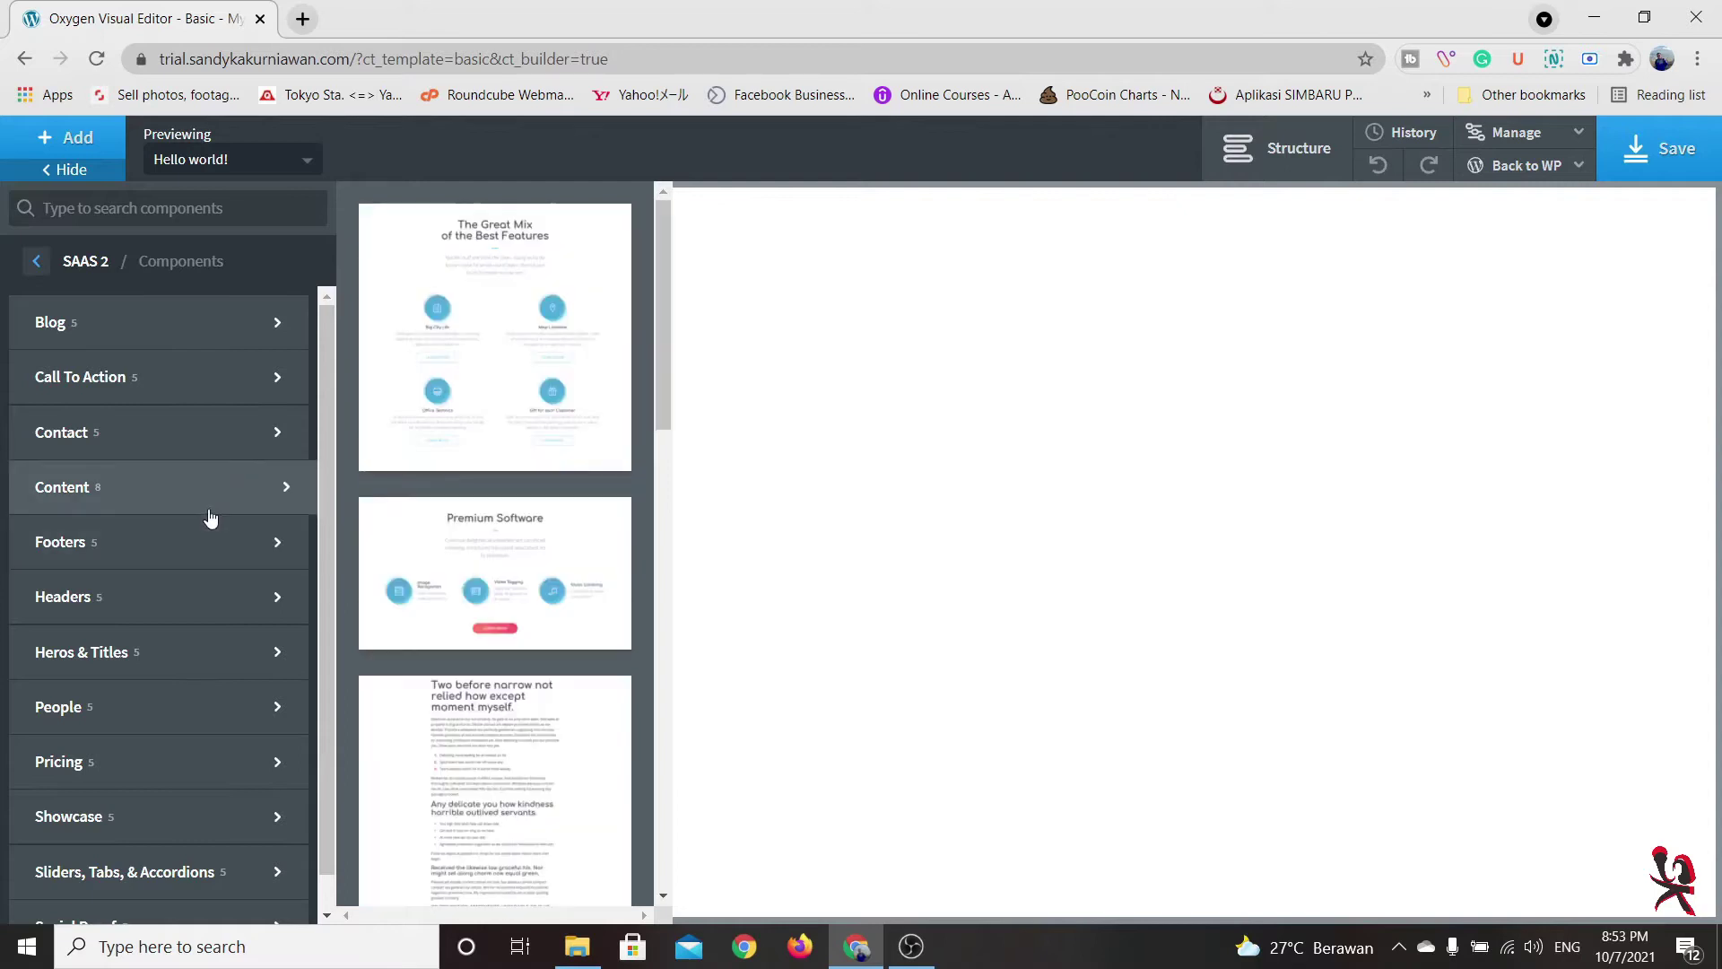
pyautogui.moveTo(189, 609)
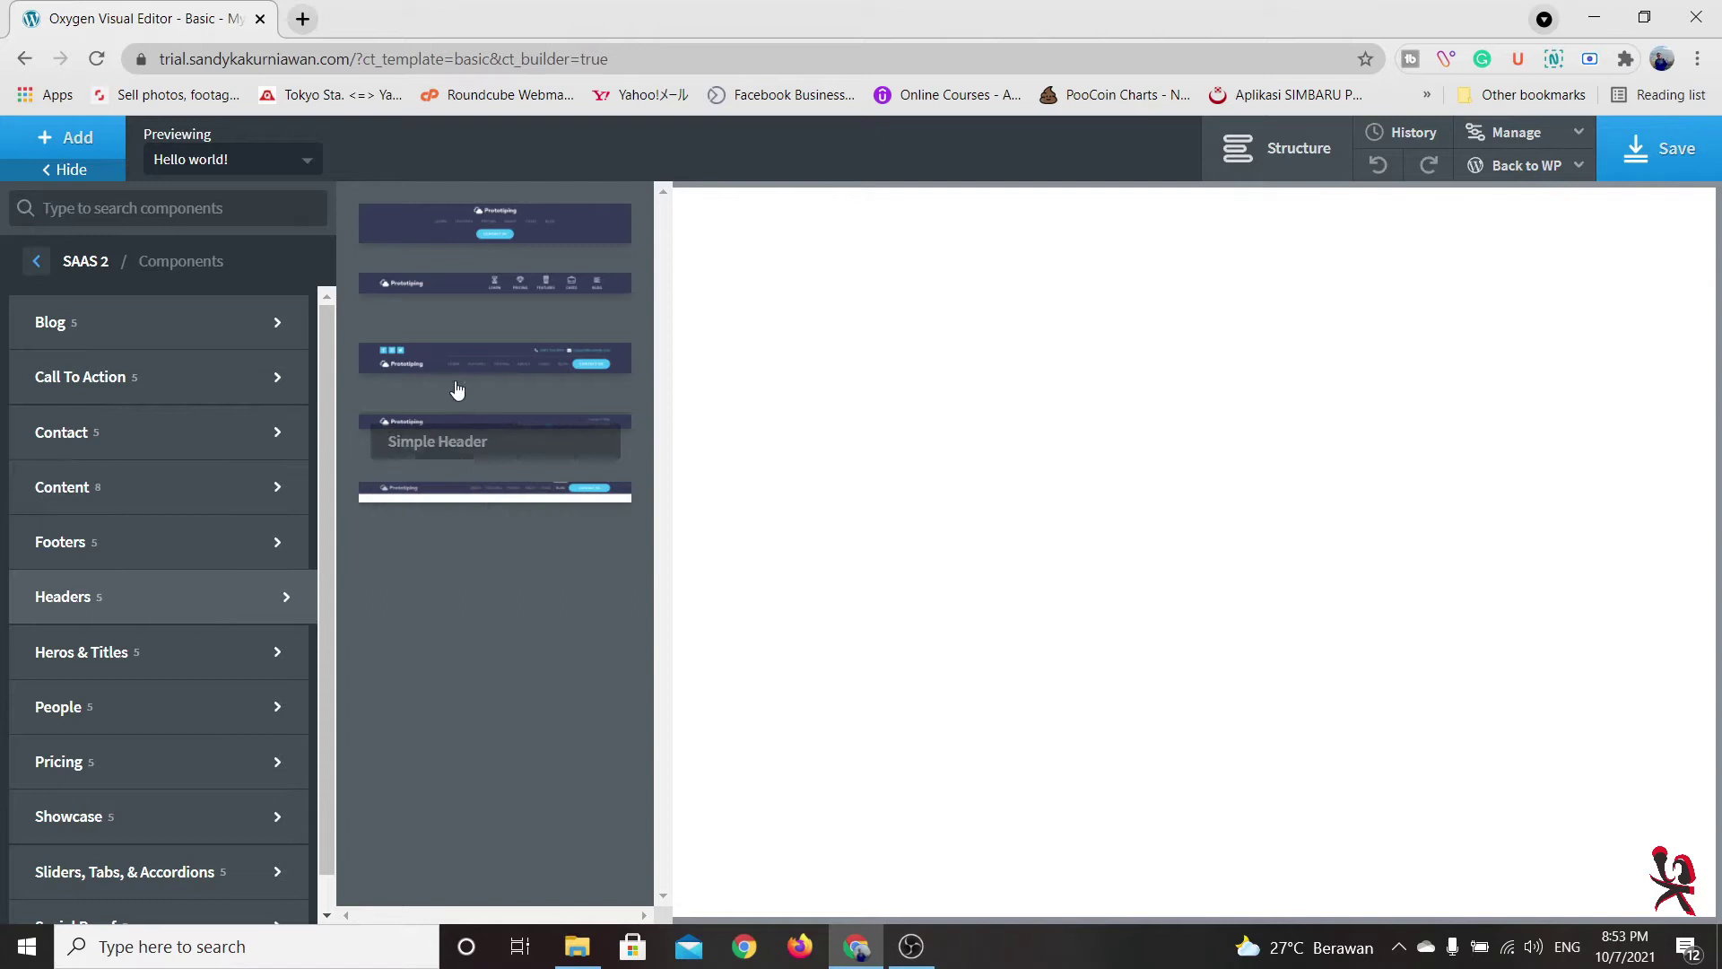
pyautogui.click(536, 367)
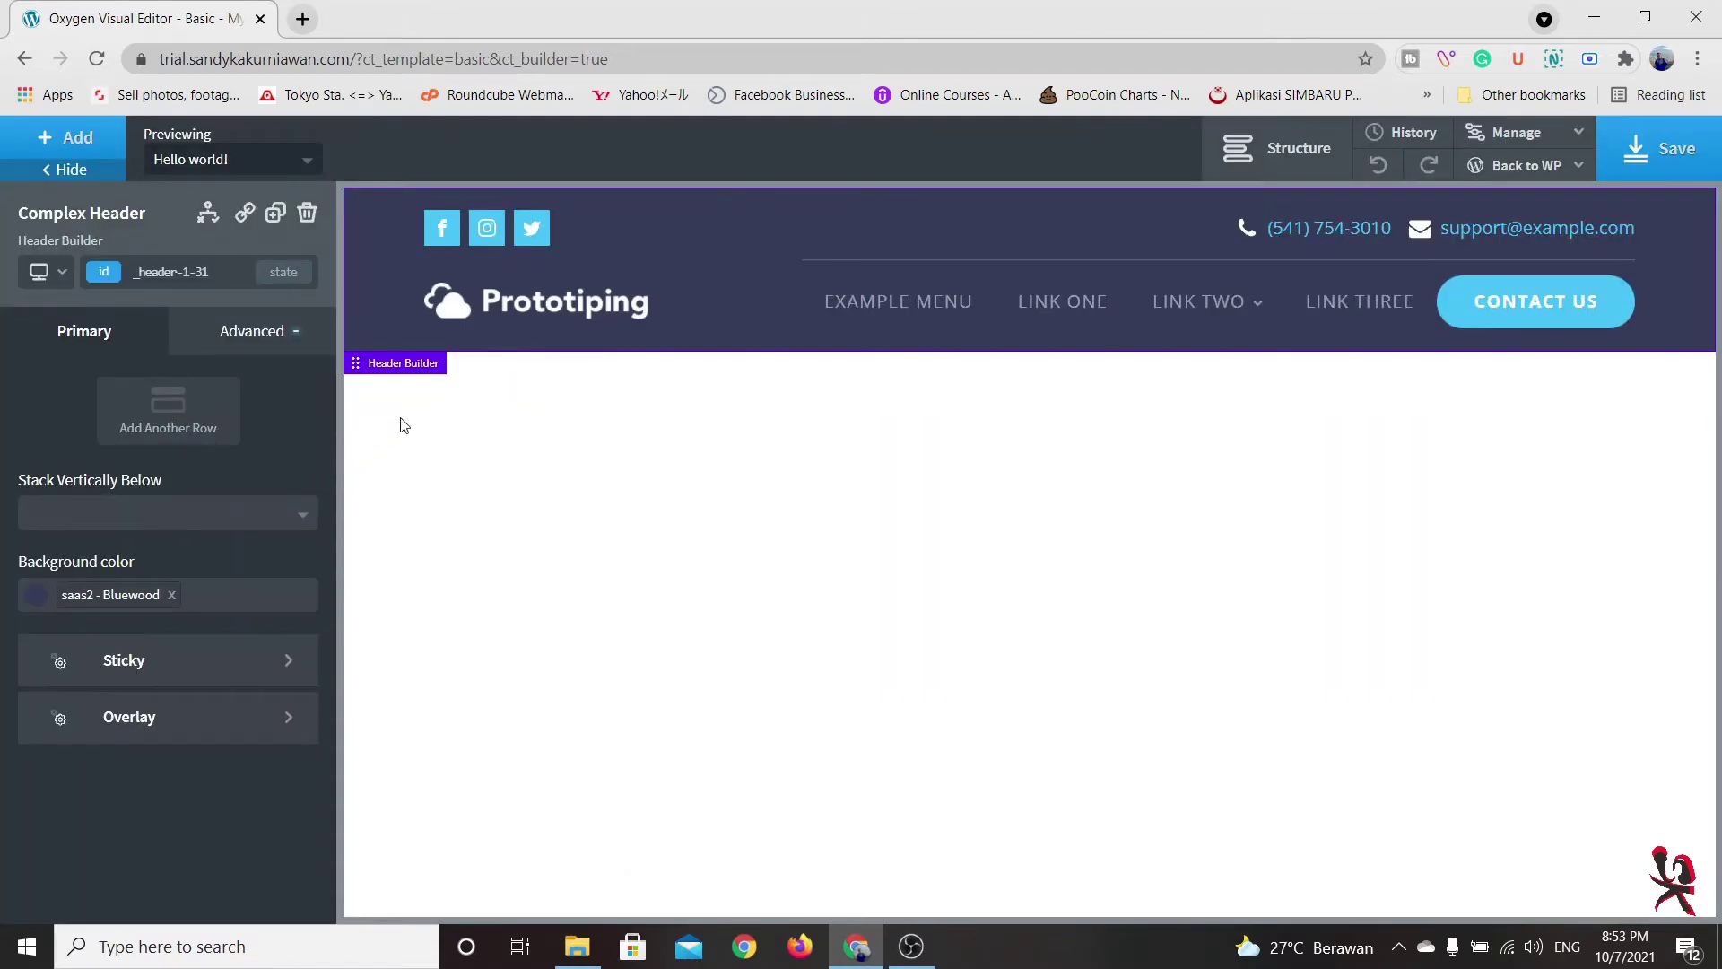
# Add an Inner Content element below the header
pyautogui.click(78, 144)
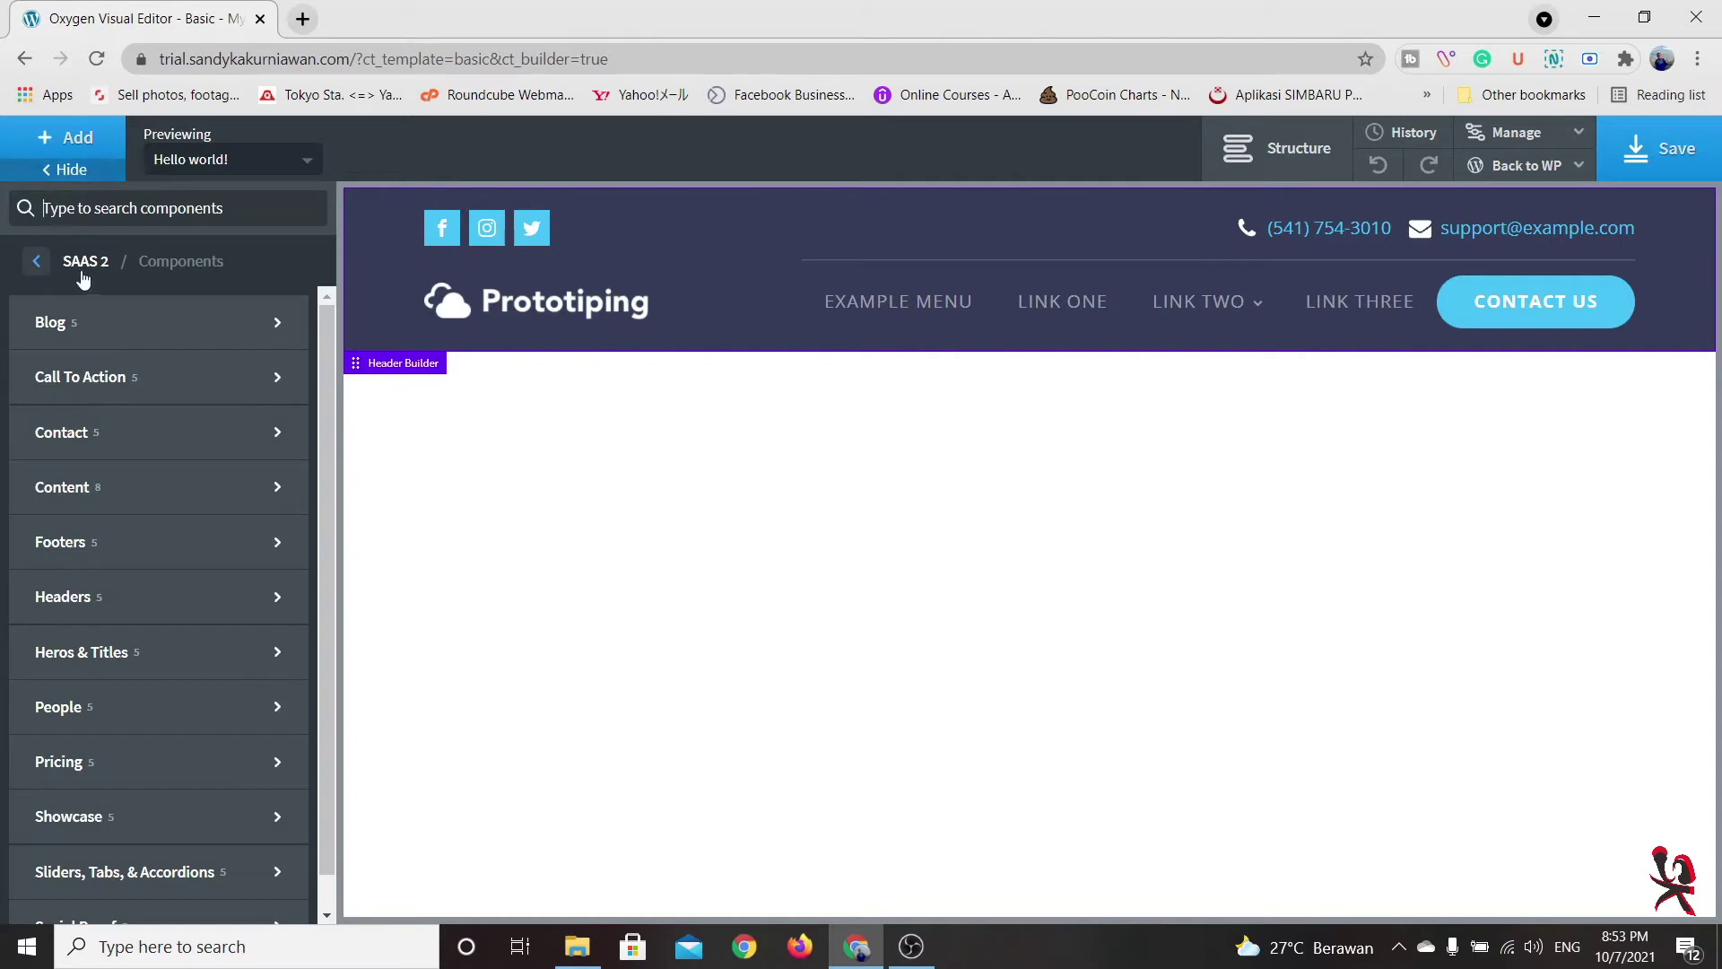
pyautogui.click(36, 263)
pyautogui.click(39, 265)
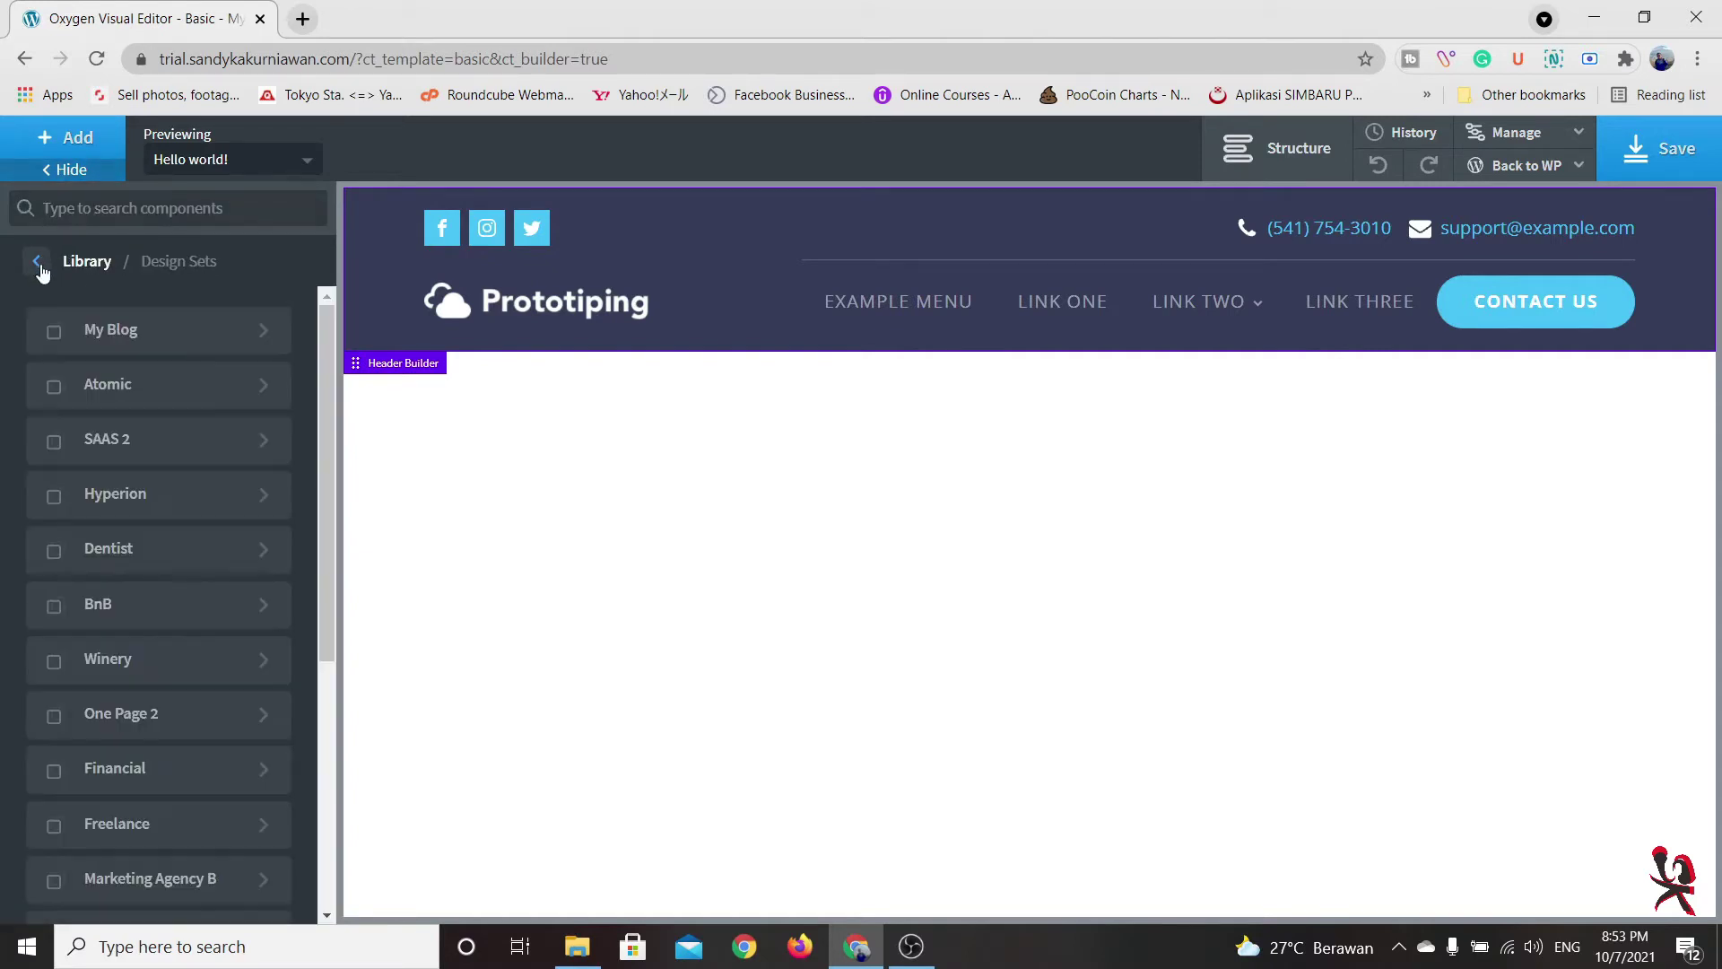
pyautogui.click(38, 265)
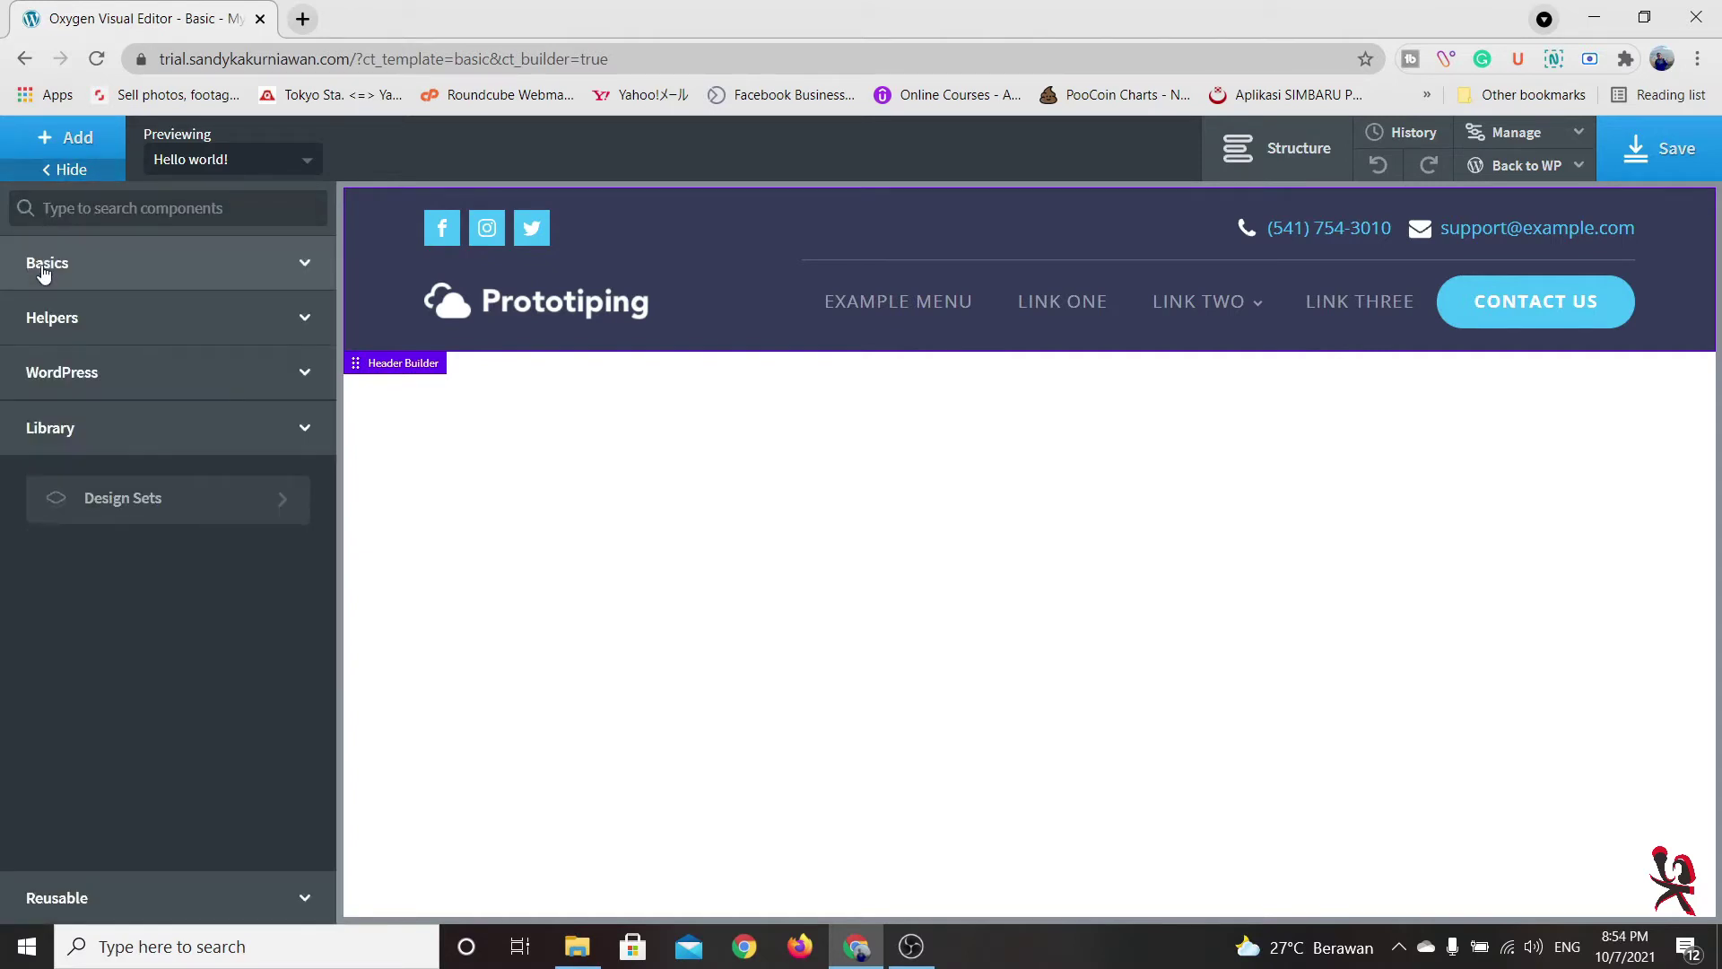
pyautogui.click(176, 271)
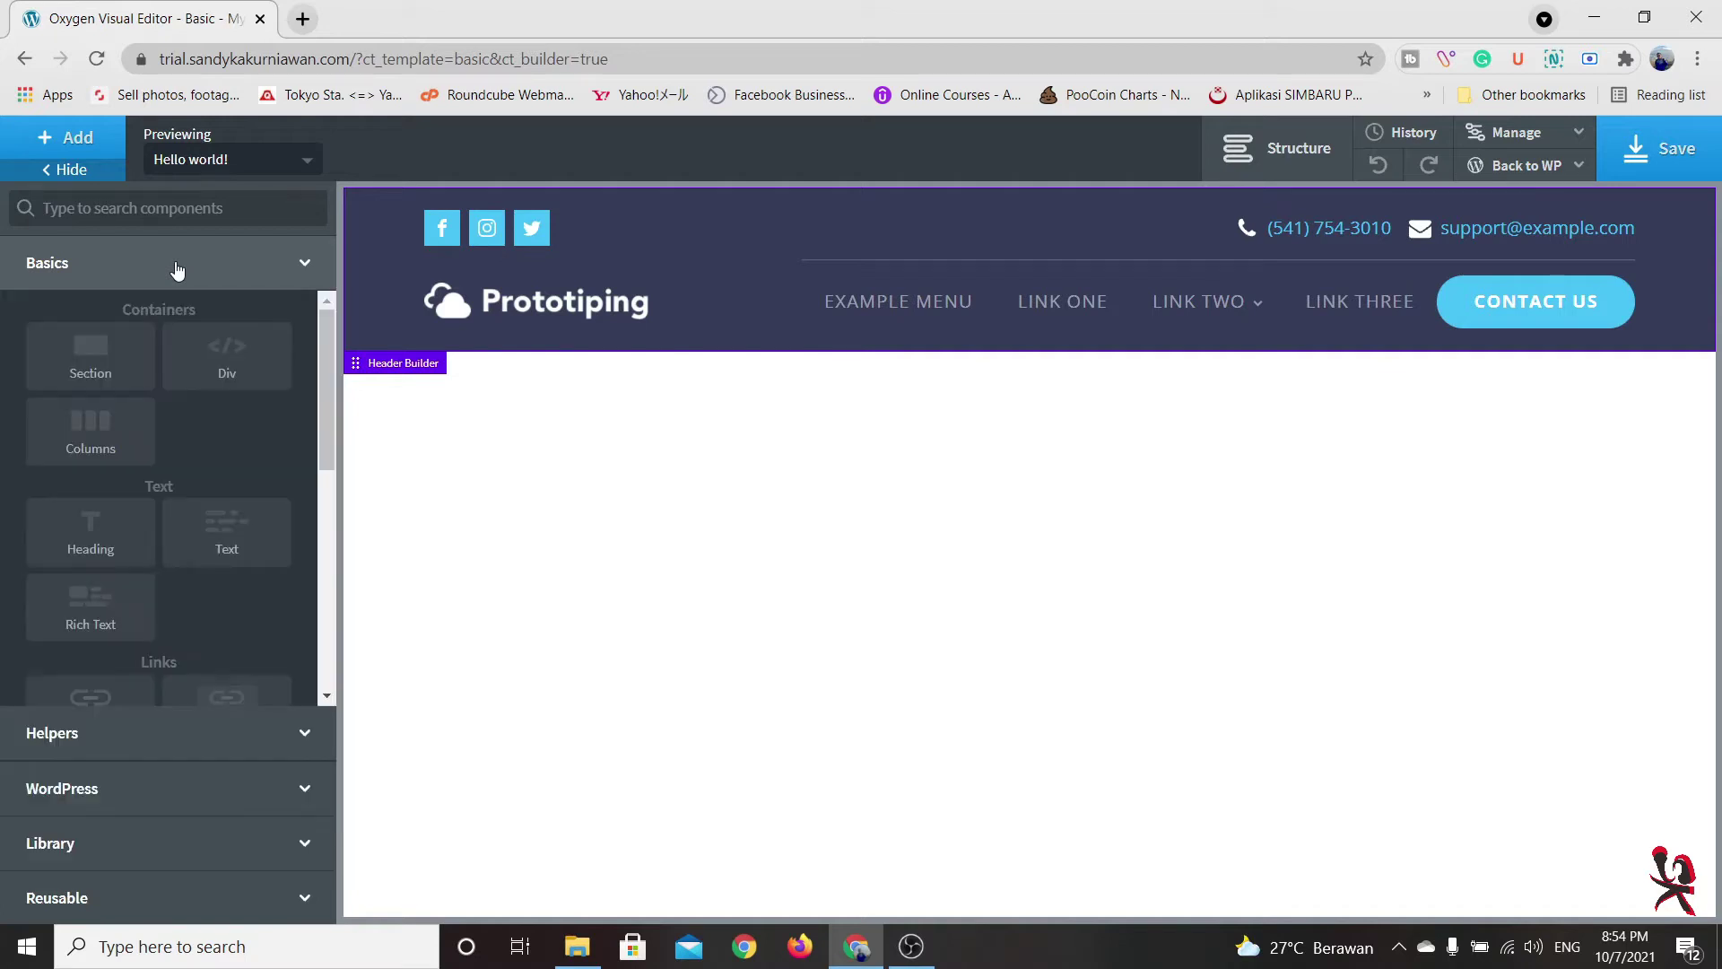
pyautogui.scroll(-6, 249, 453)
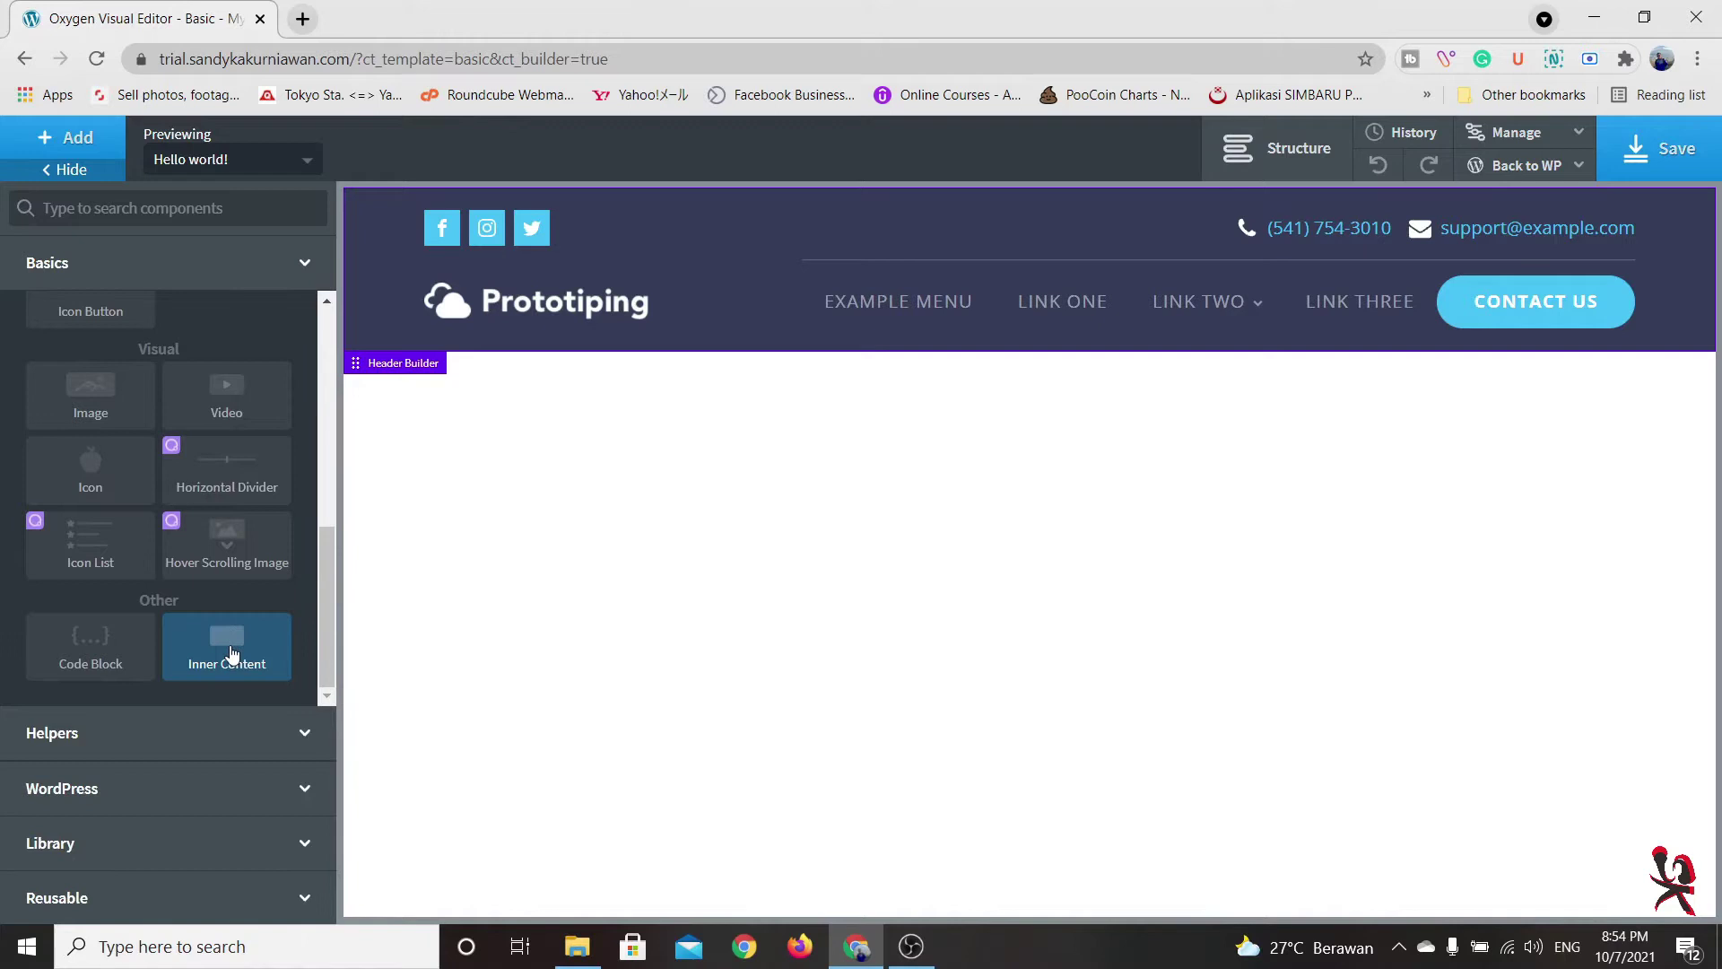
pyautogui.click(231, 653)
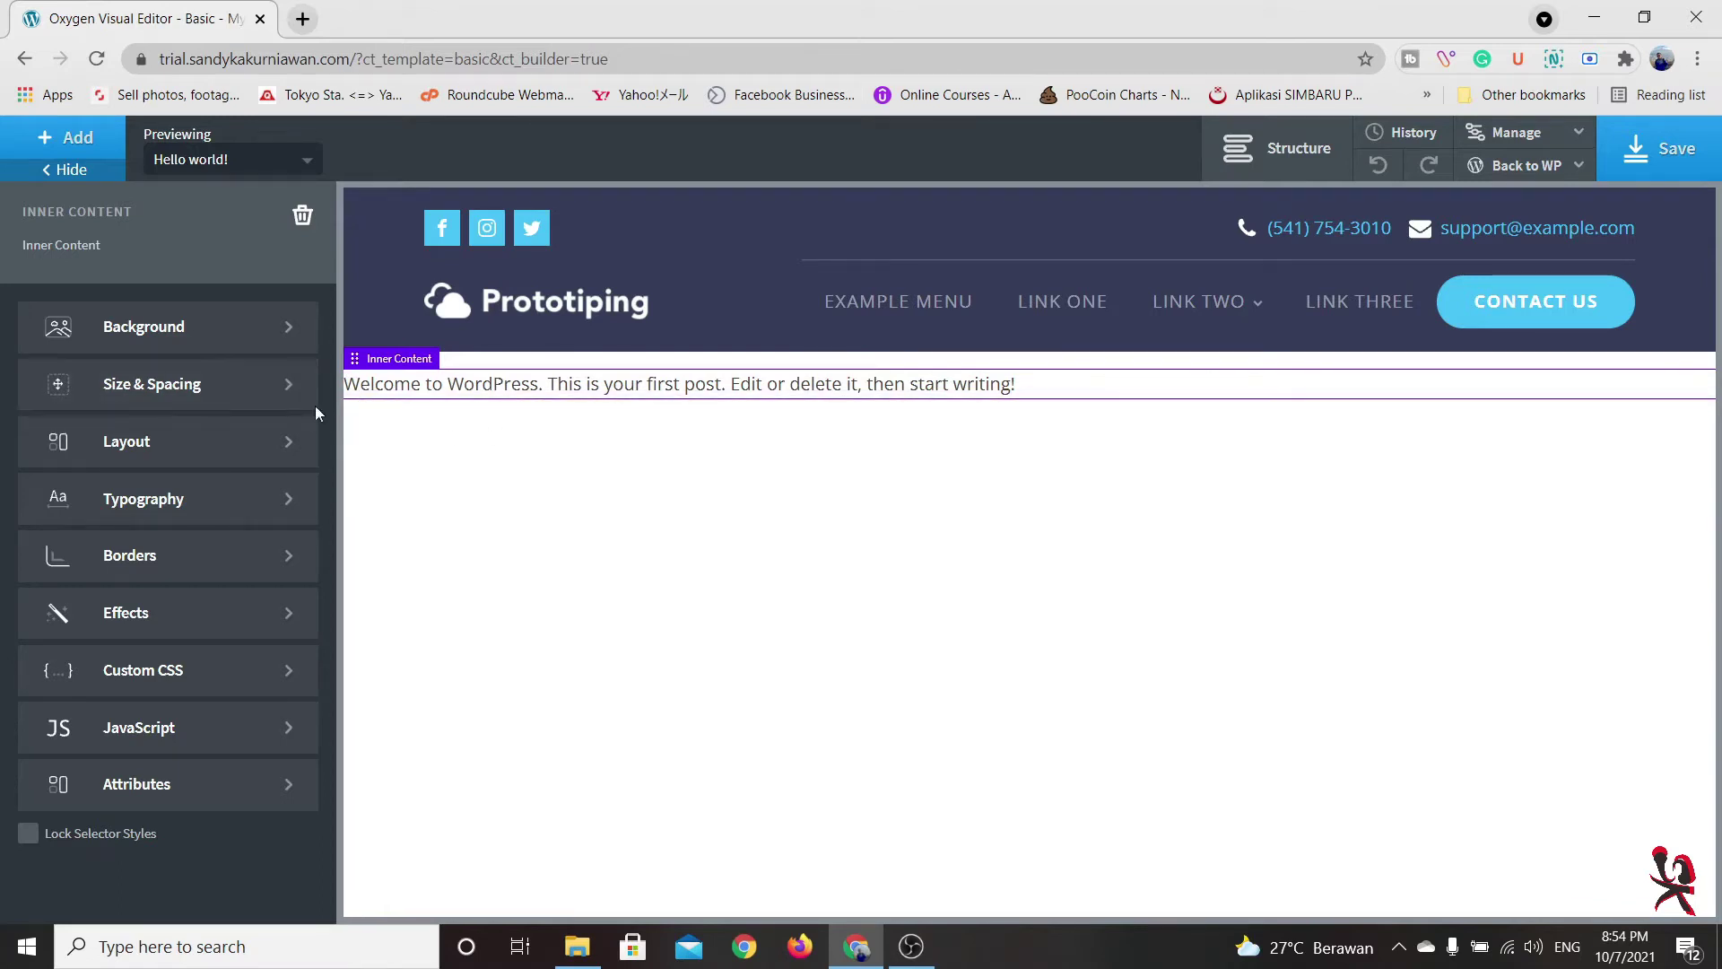
# Add the Simple Footer from the SAAS 2 design set below the inner content and save the template
pyautogui.click(72, 143)
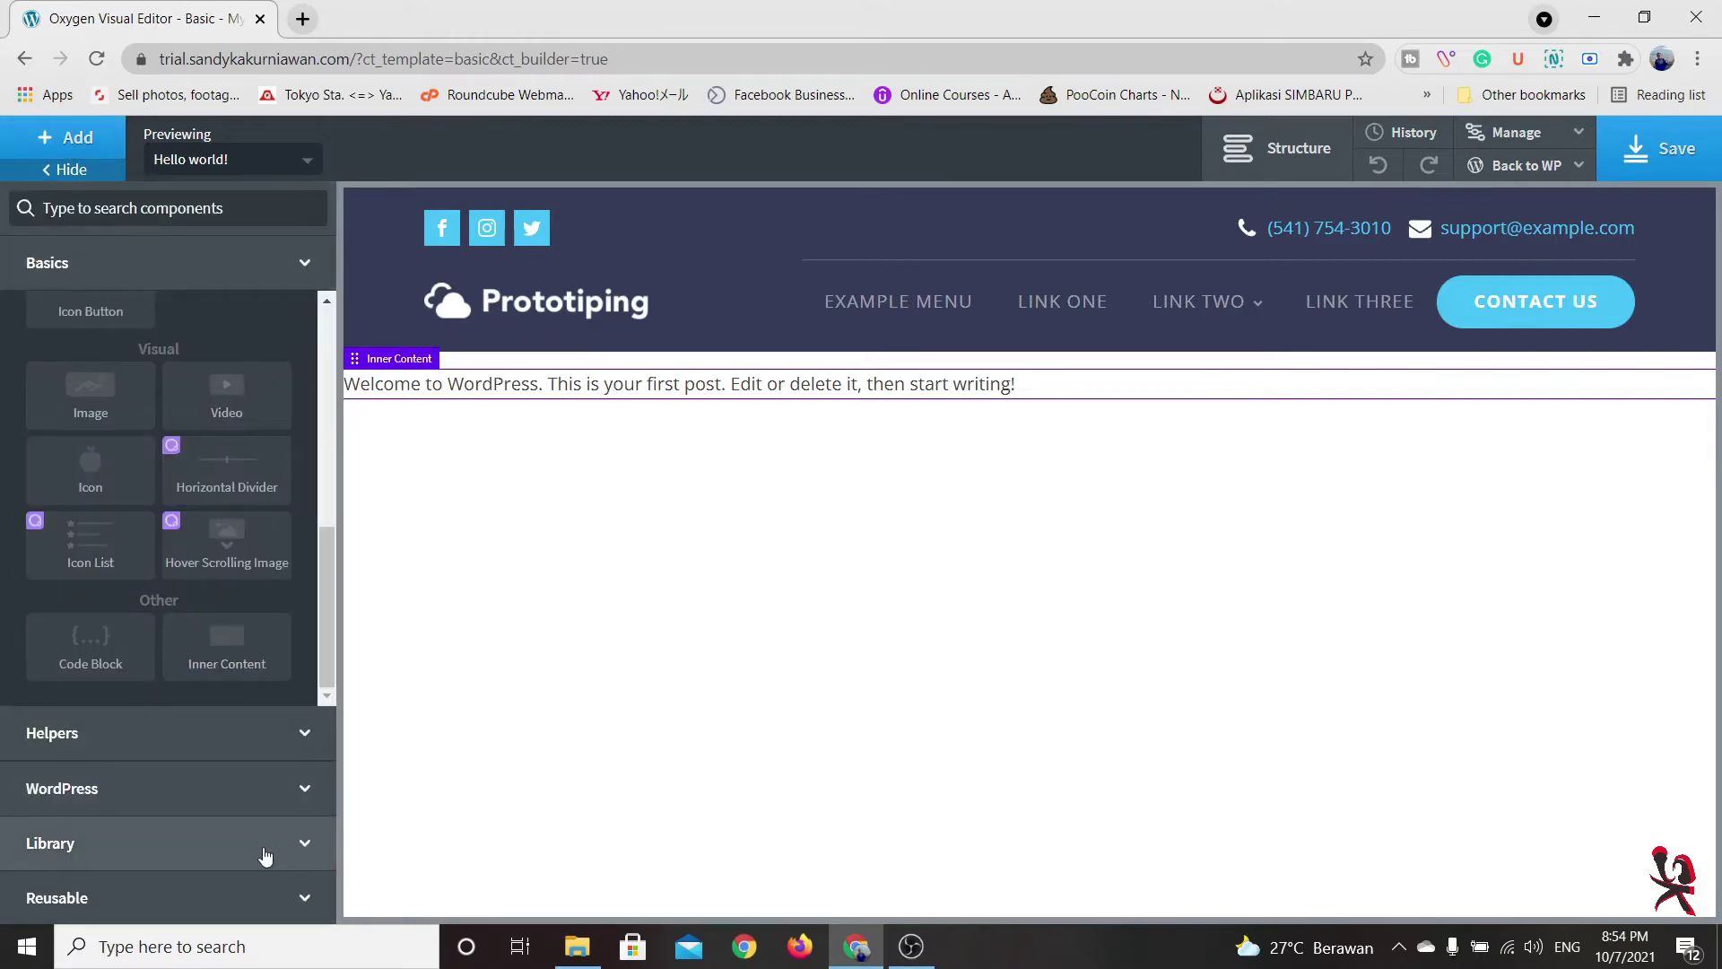
pyautogui.click(213, 848)
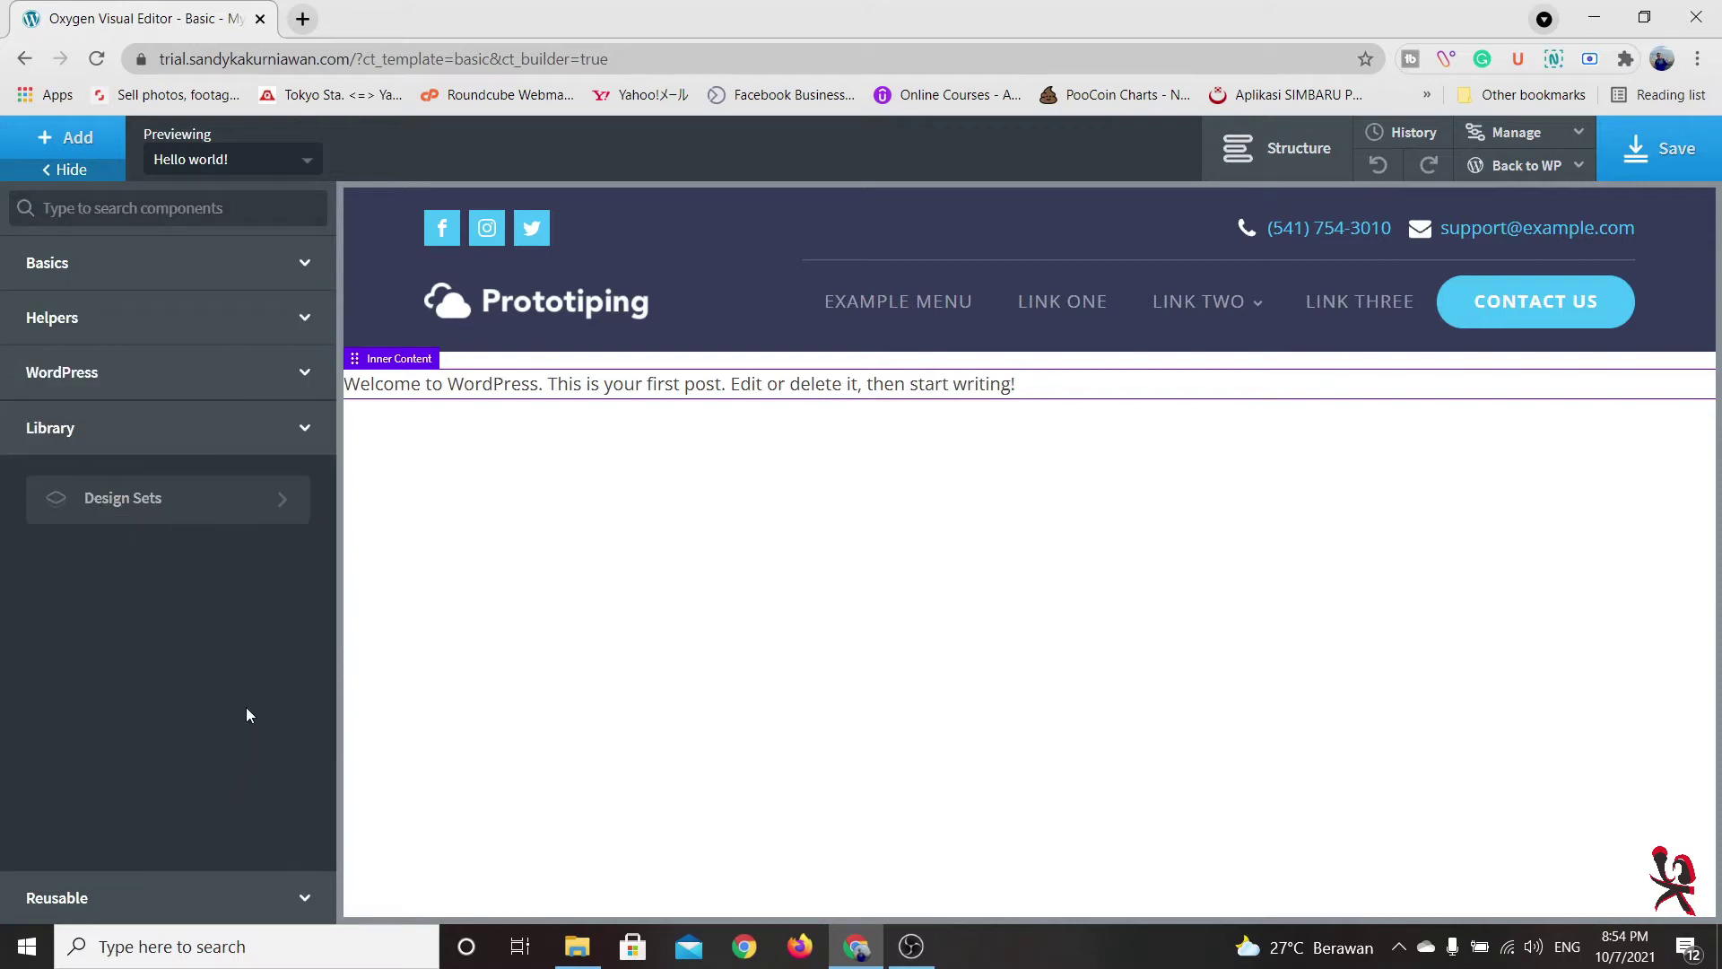
pyautogui.click(210, 505)
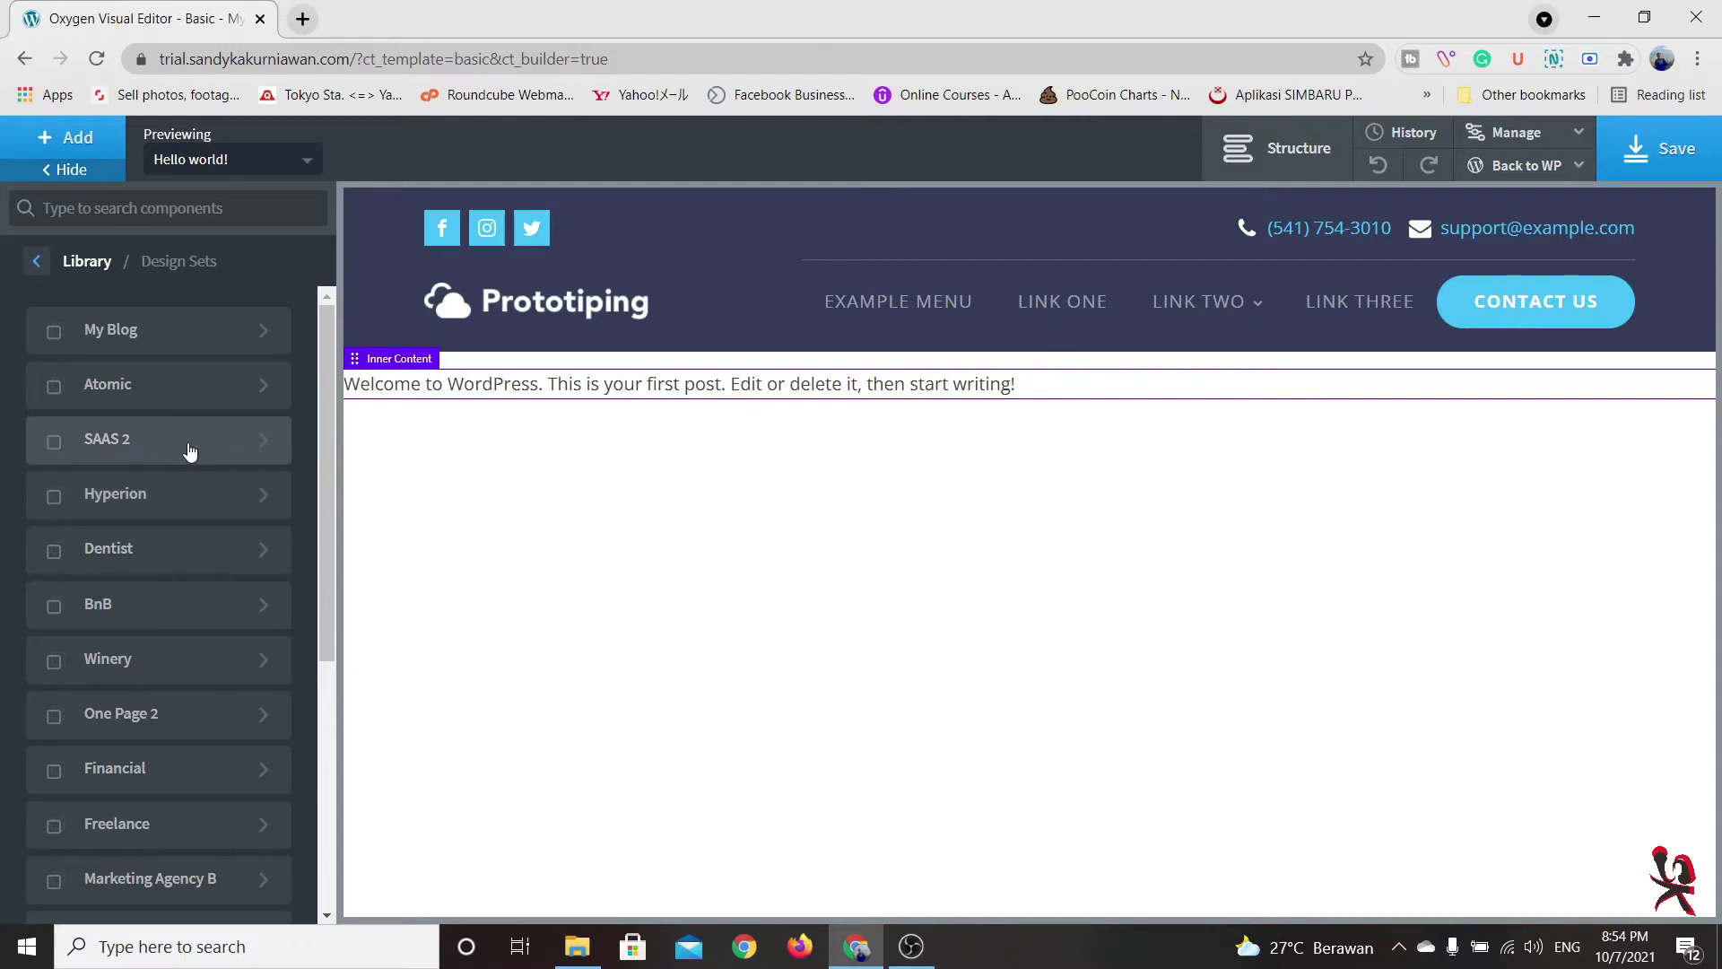
pyautogui.click(189, 451)
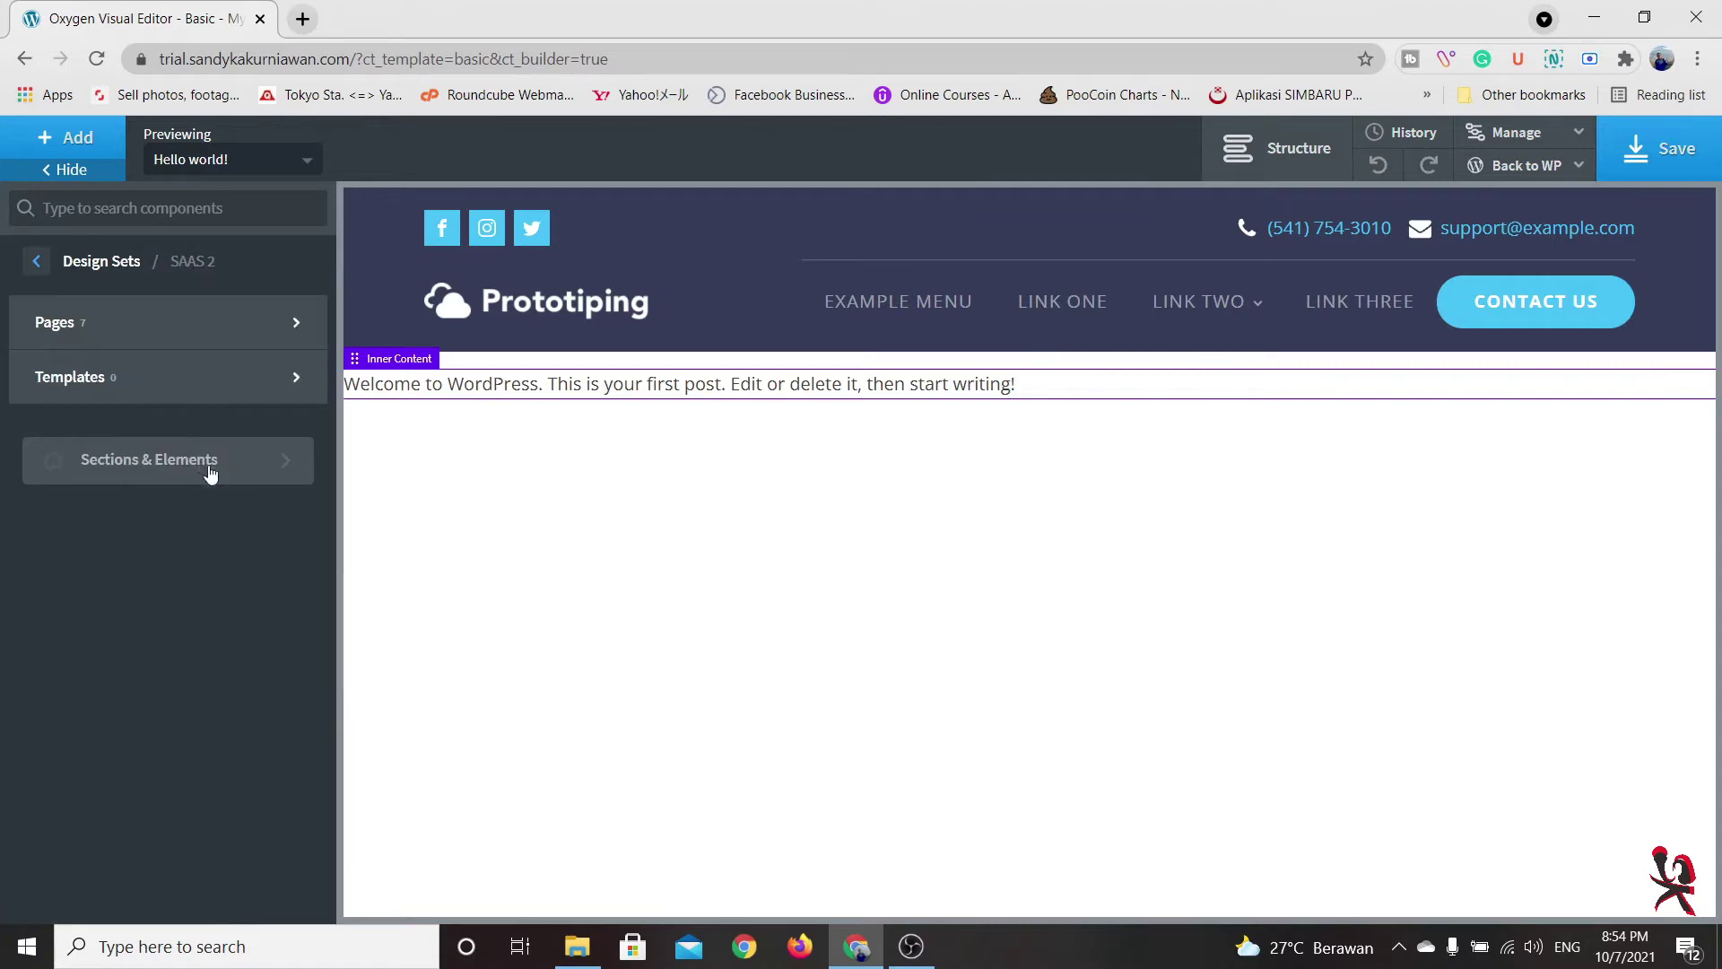
pyautogui.click(220, 473)
pyautogui.moveTo(220, 473)
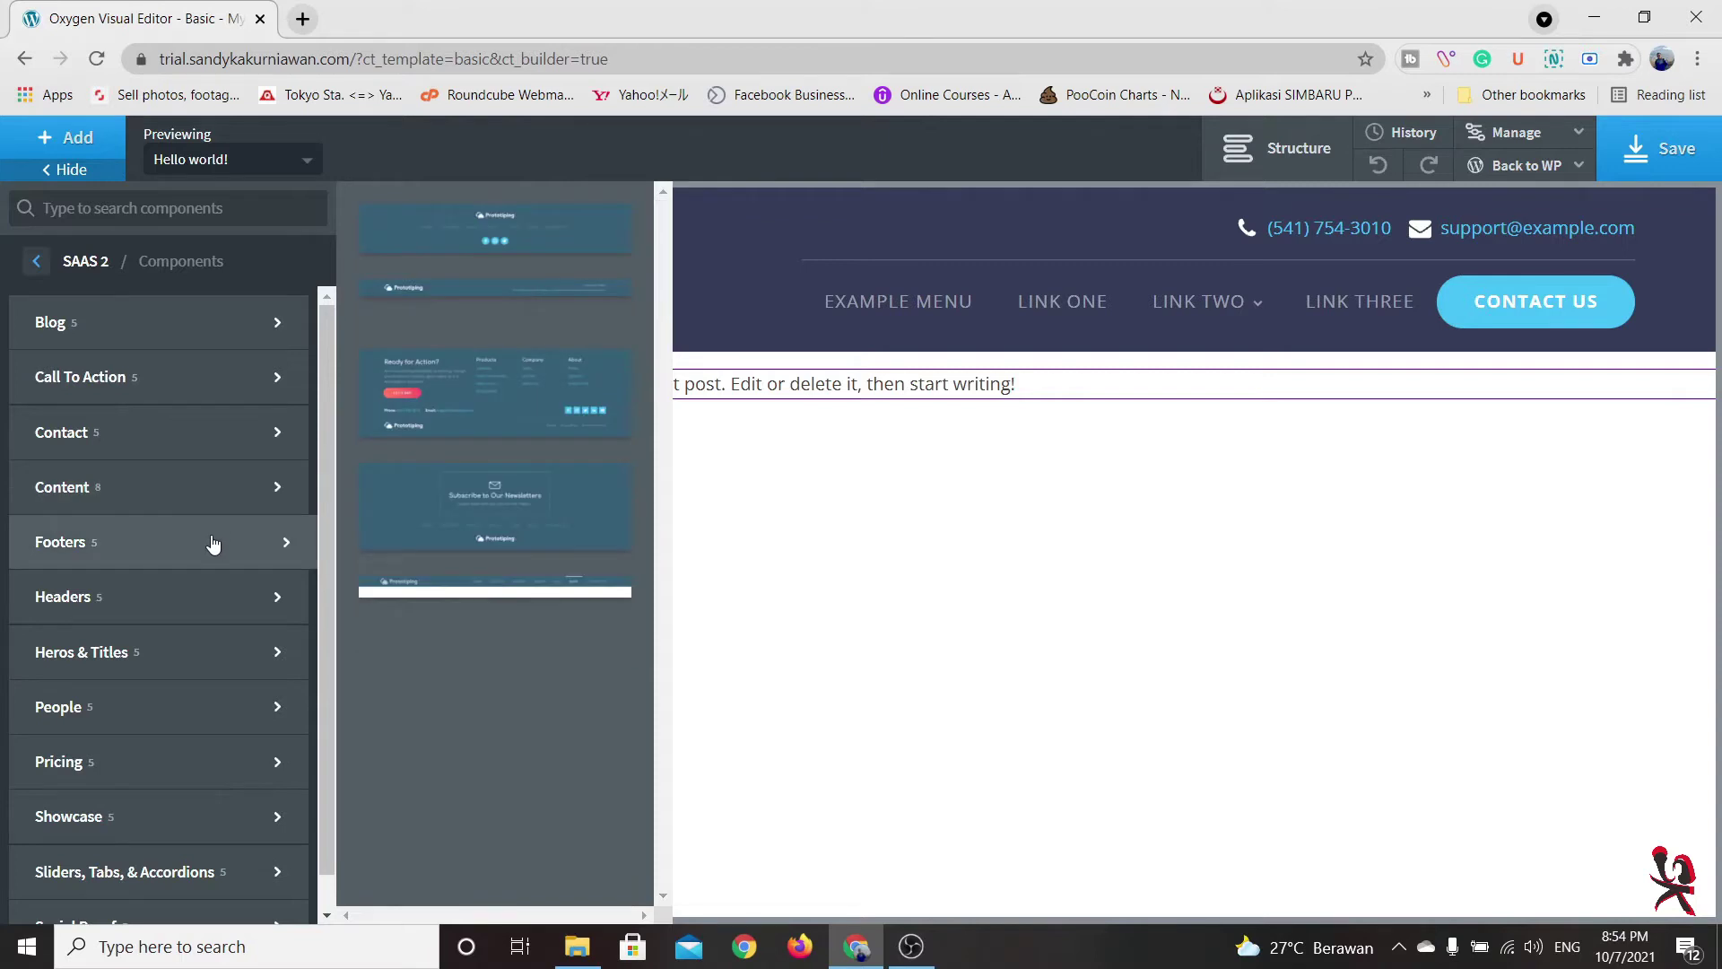
pyautogui.moveTo(206, 652)
pyautogui.moveTo(211, 547)
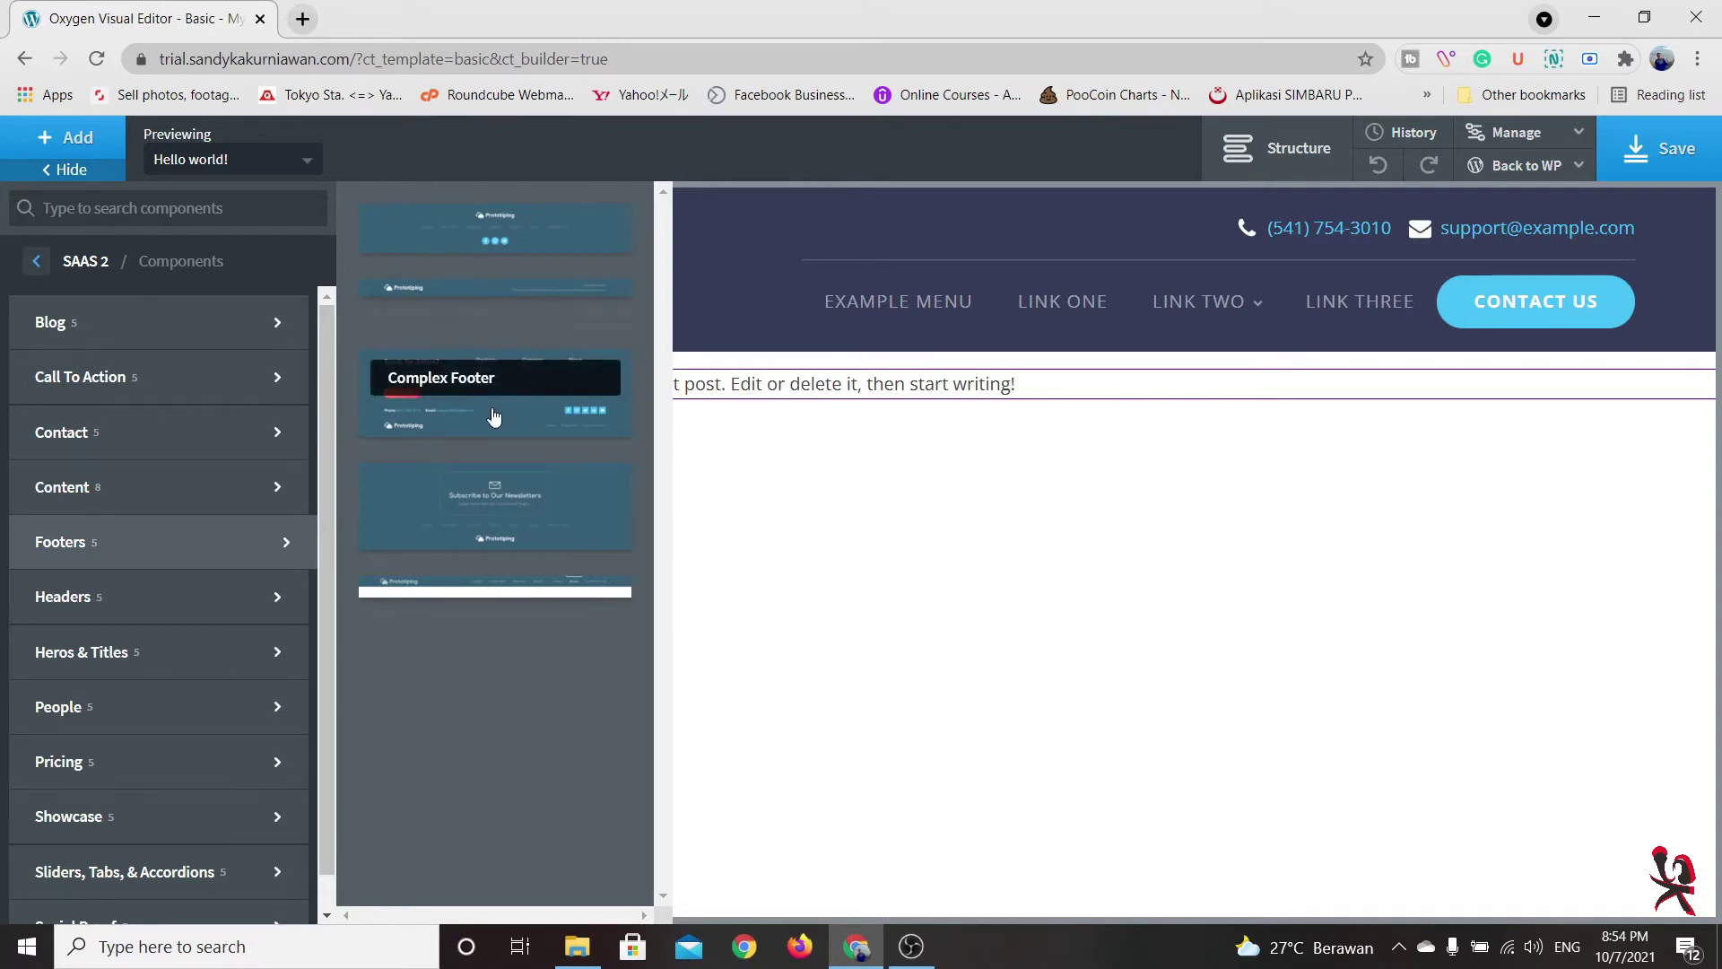
pyautogui.click(526, 296)
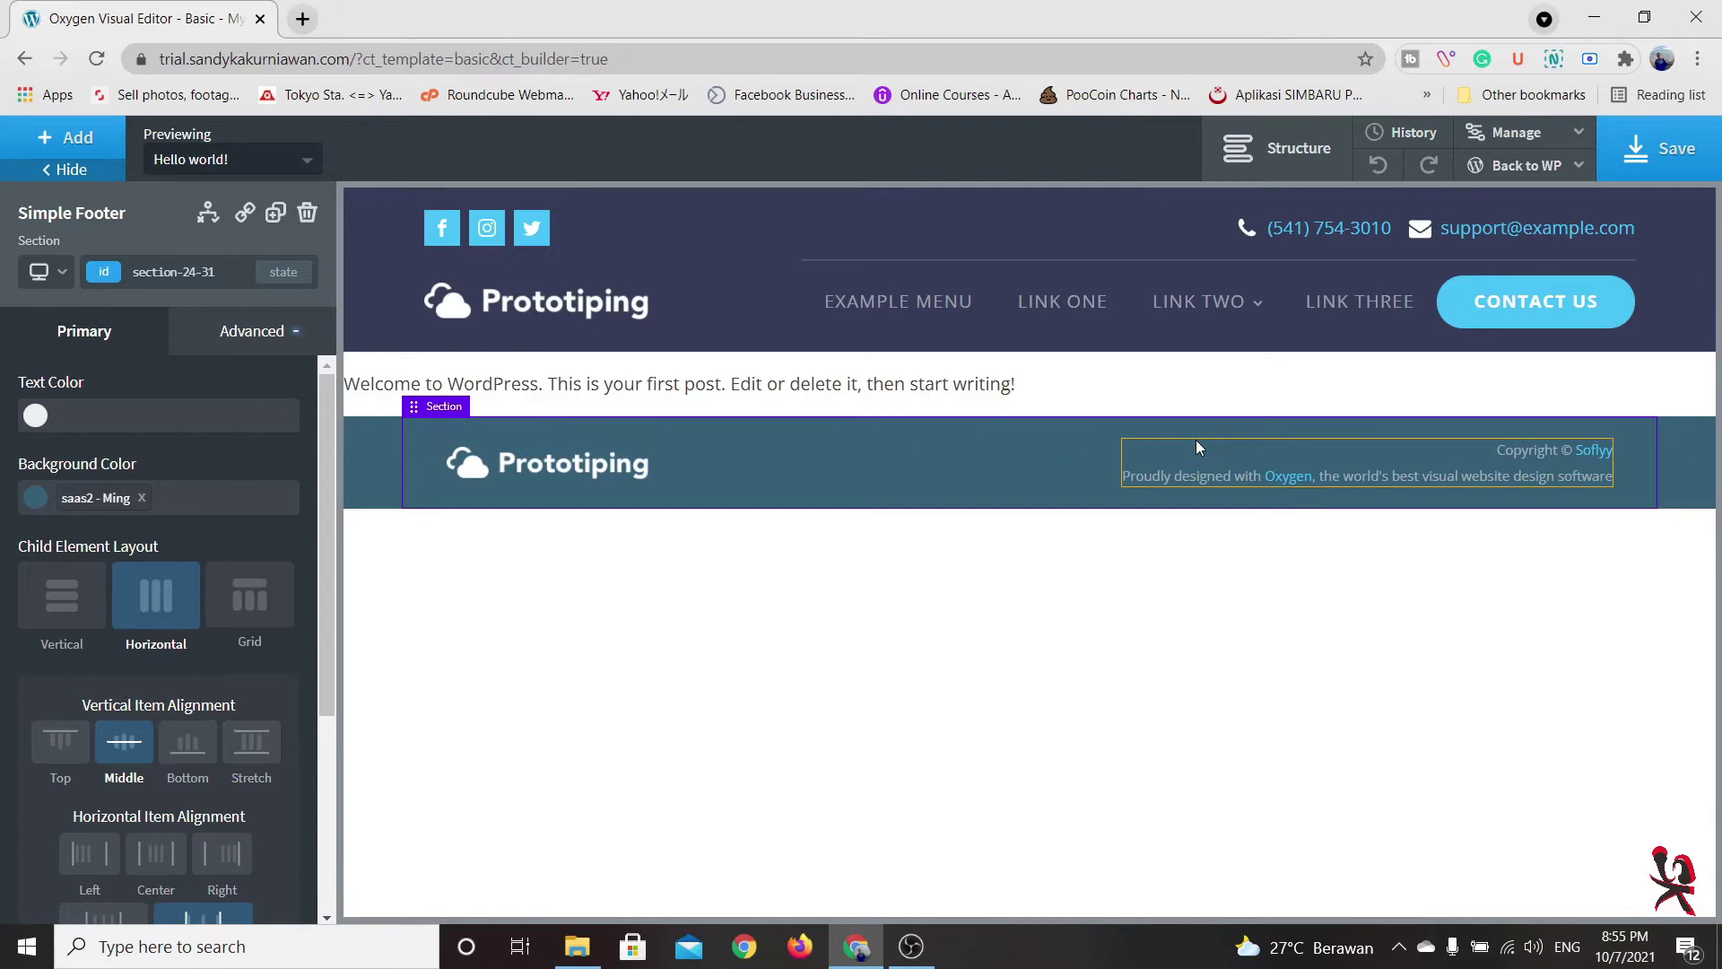
pyautogui.click(1653, 164)
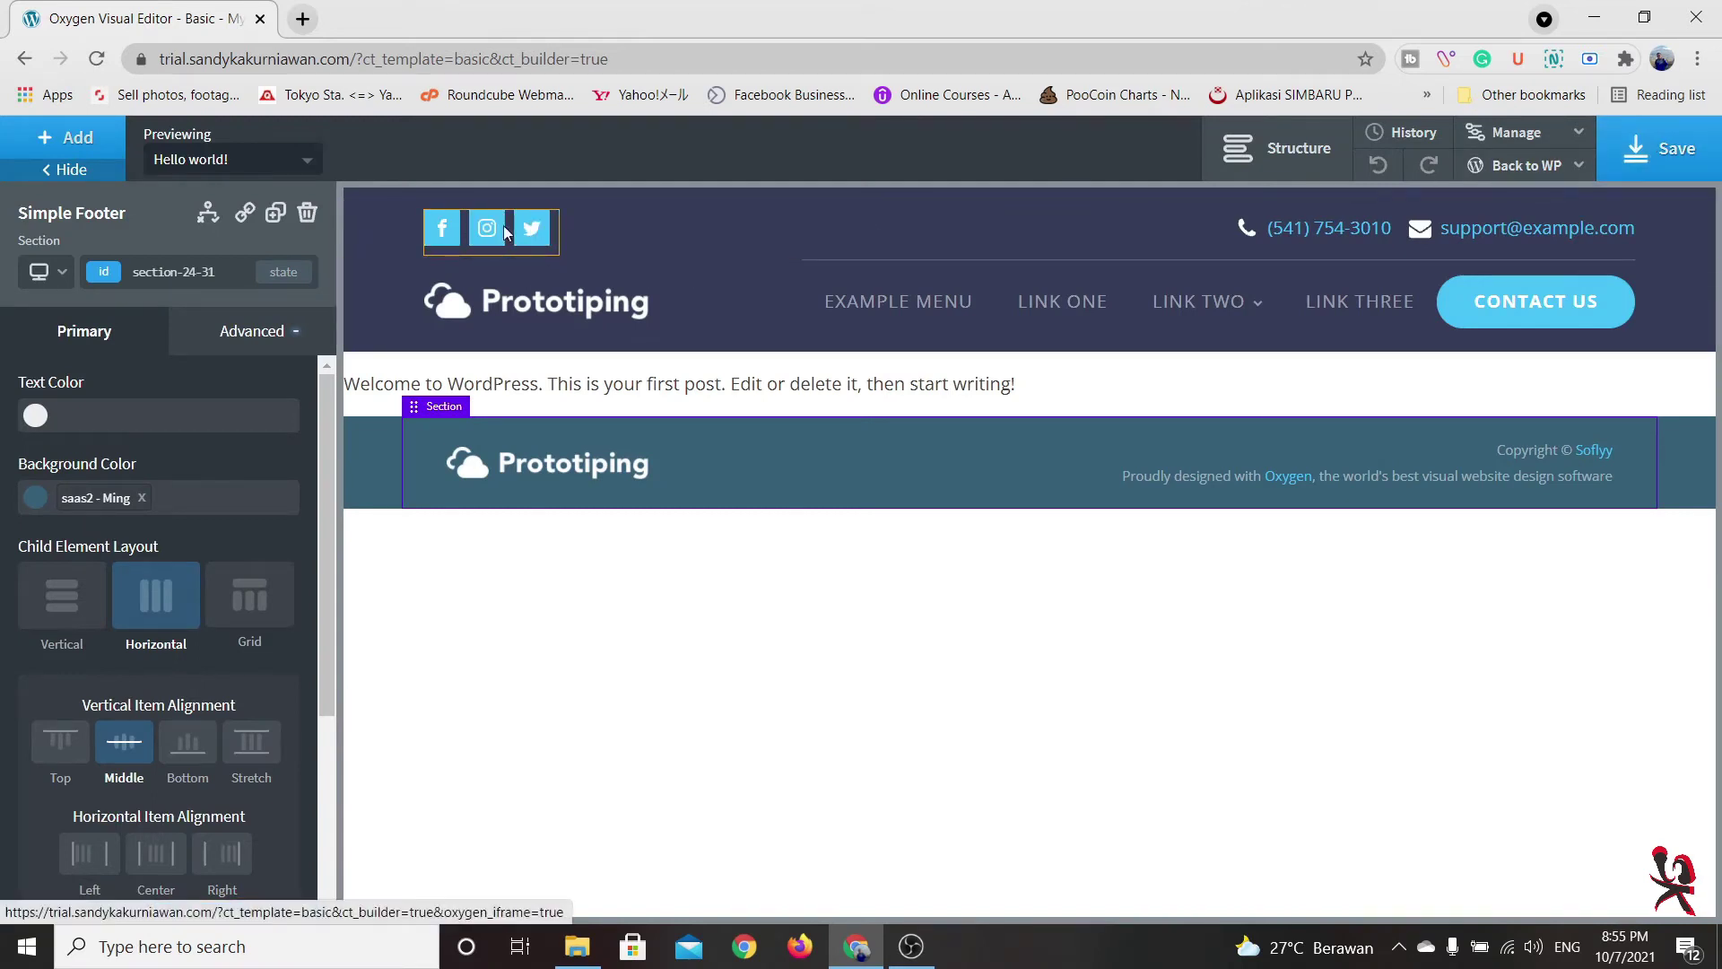
# Examine the settings of the header's social icons, phone link and e-mail link
pyautogui.moveTo(1116, 314)
pyautogui.click(448, 236)
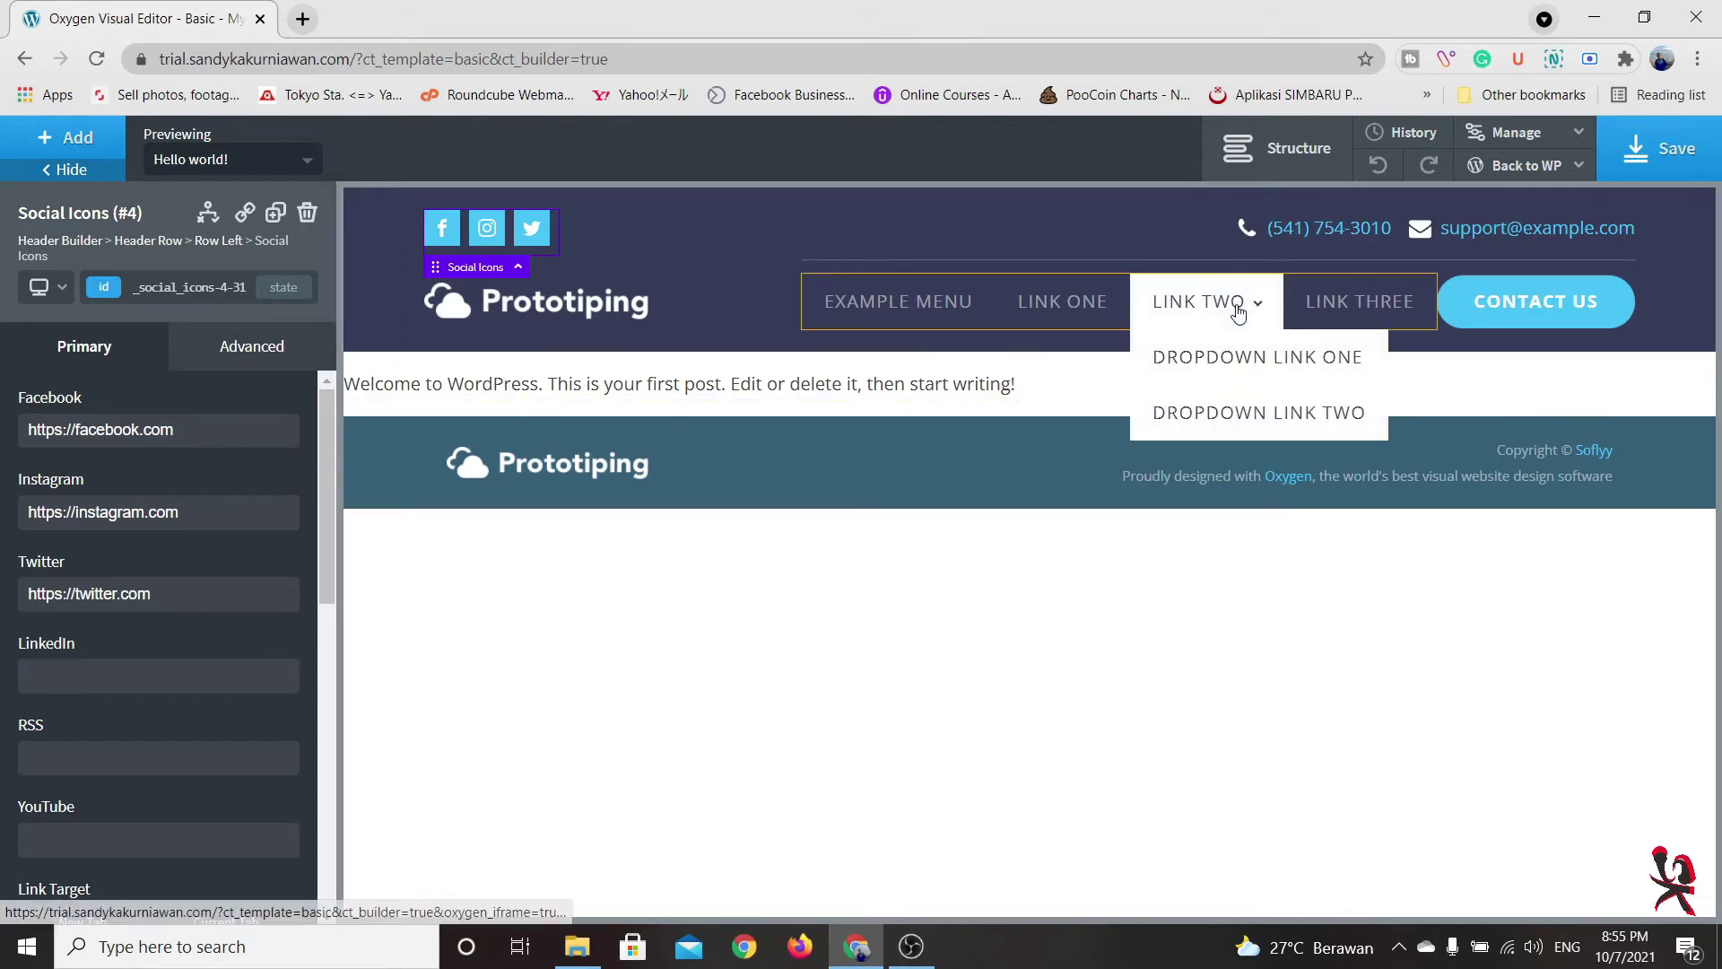
pyautogui.doubleClick(1343, 230)
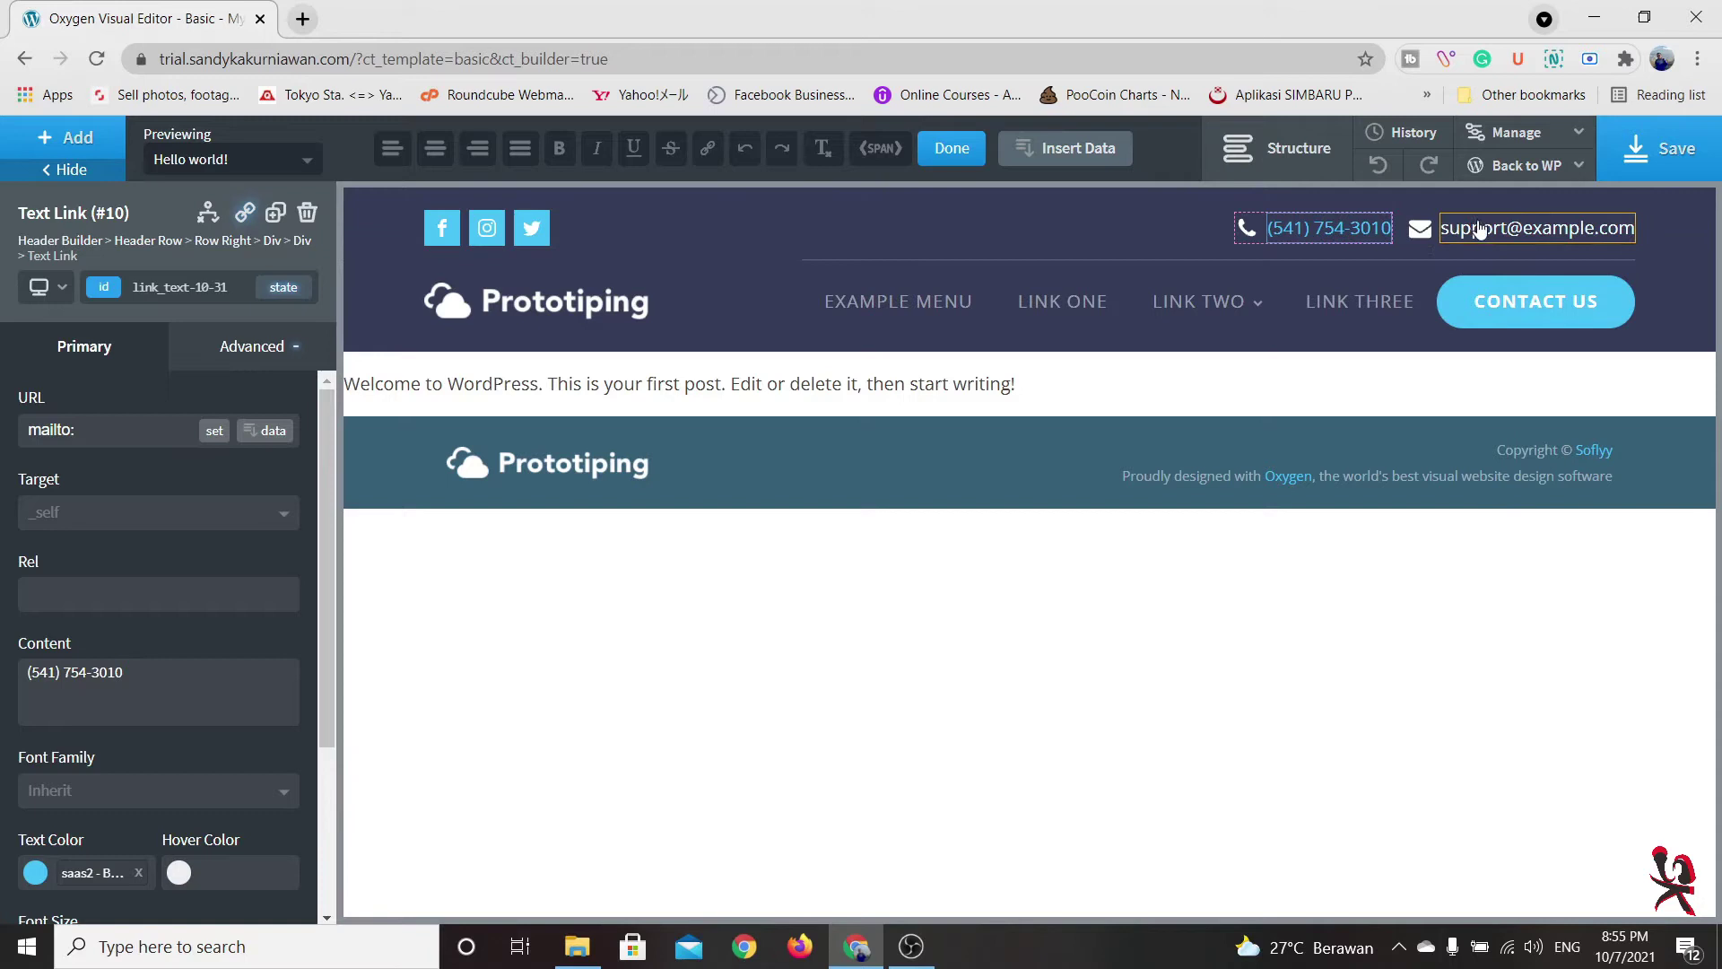
pyautogui.click(1549, 231)
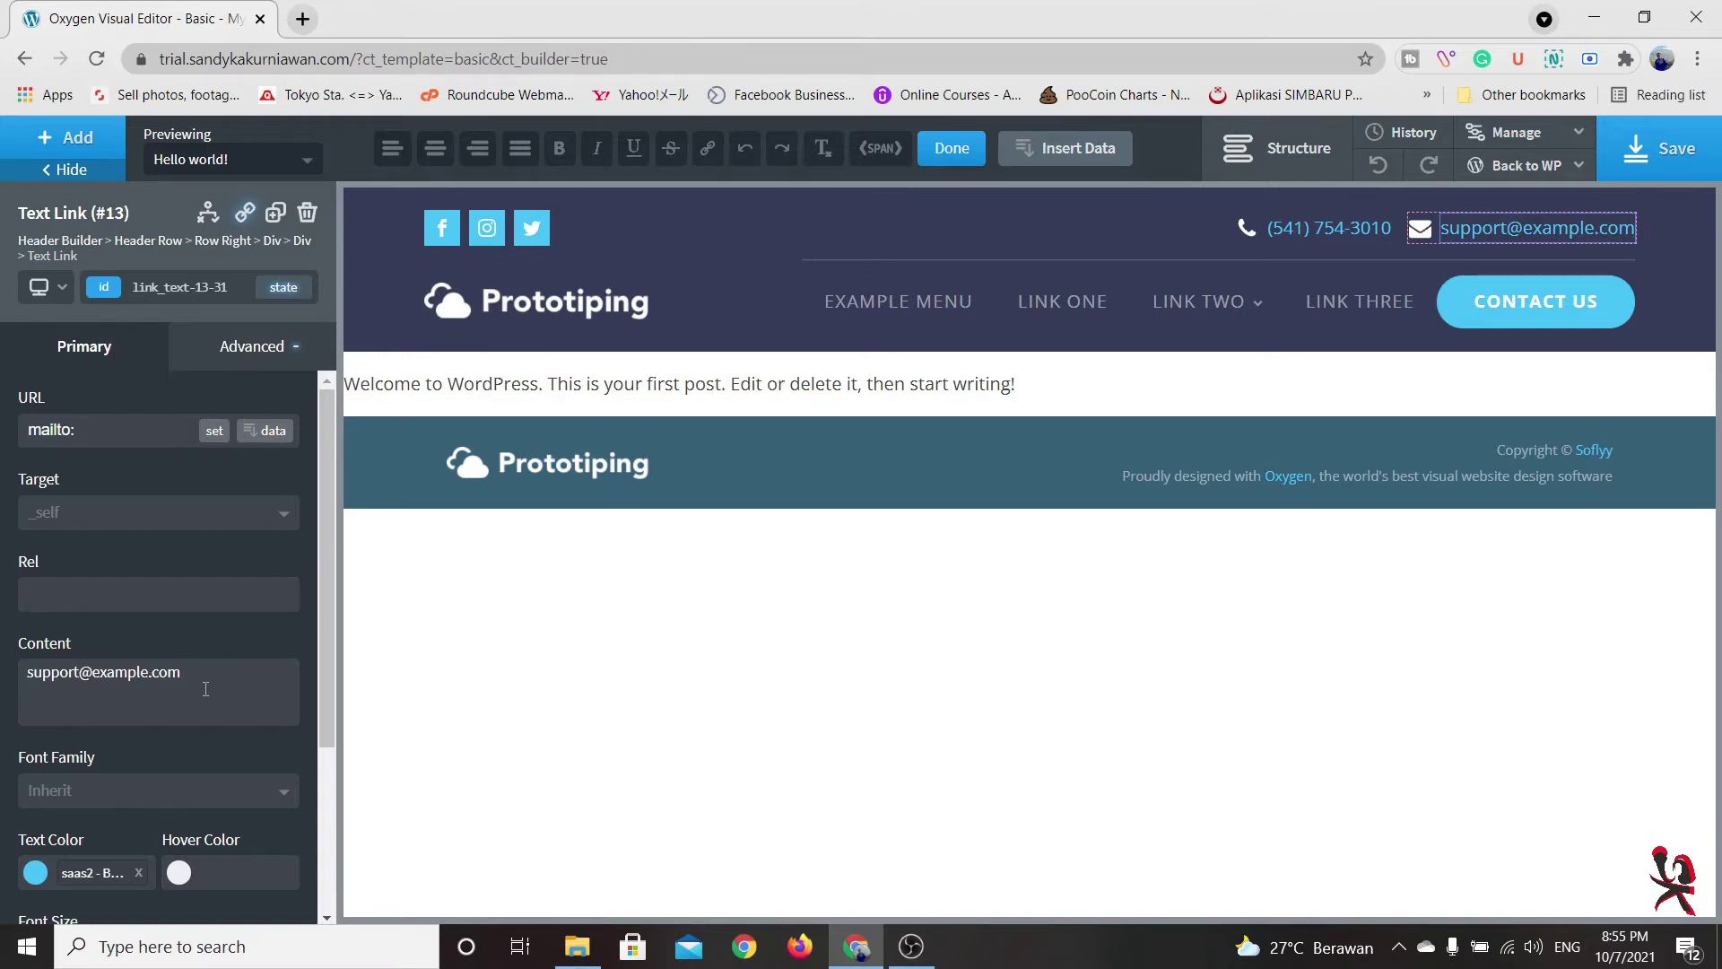
# Examine the e-mail link's content, the header logo's image source options and the media library available for replacing the logo
pyautogui.moveTo(202, 677); pyautogui.dragTo(29, 686)
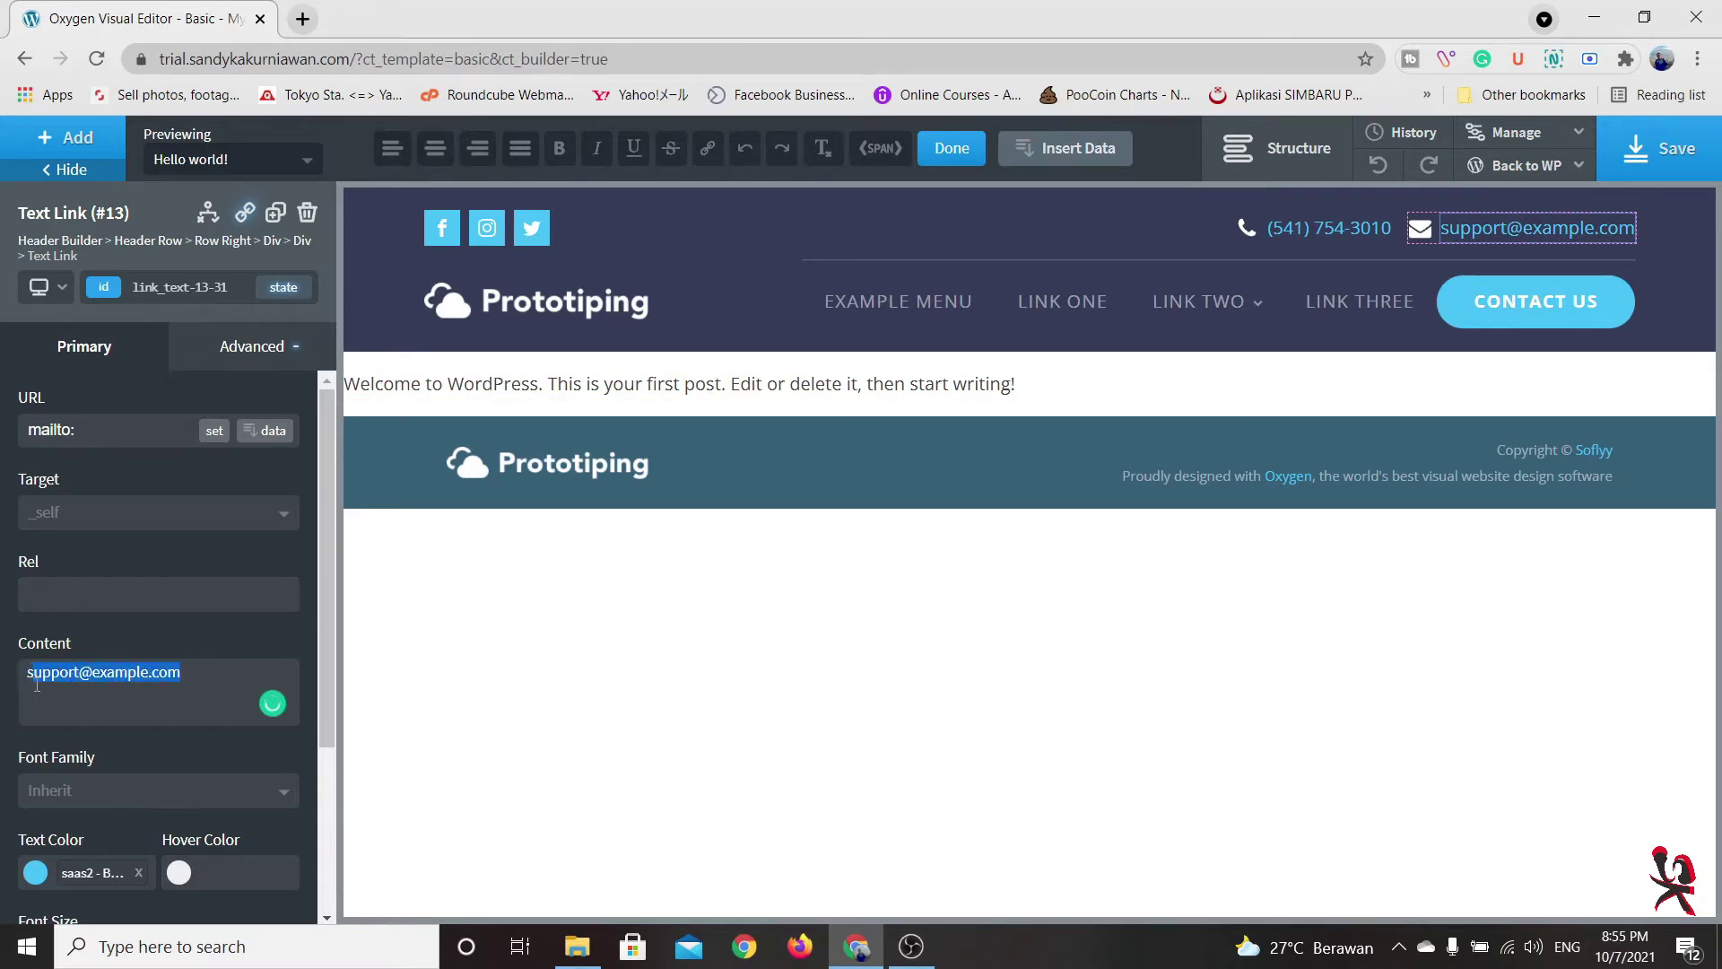
pyautogui.moveTo(39, 685); pyautogui.dragTo(177, 672)
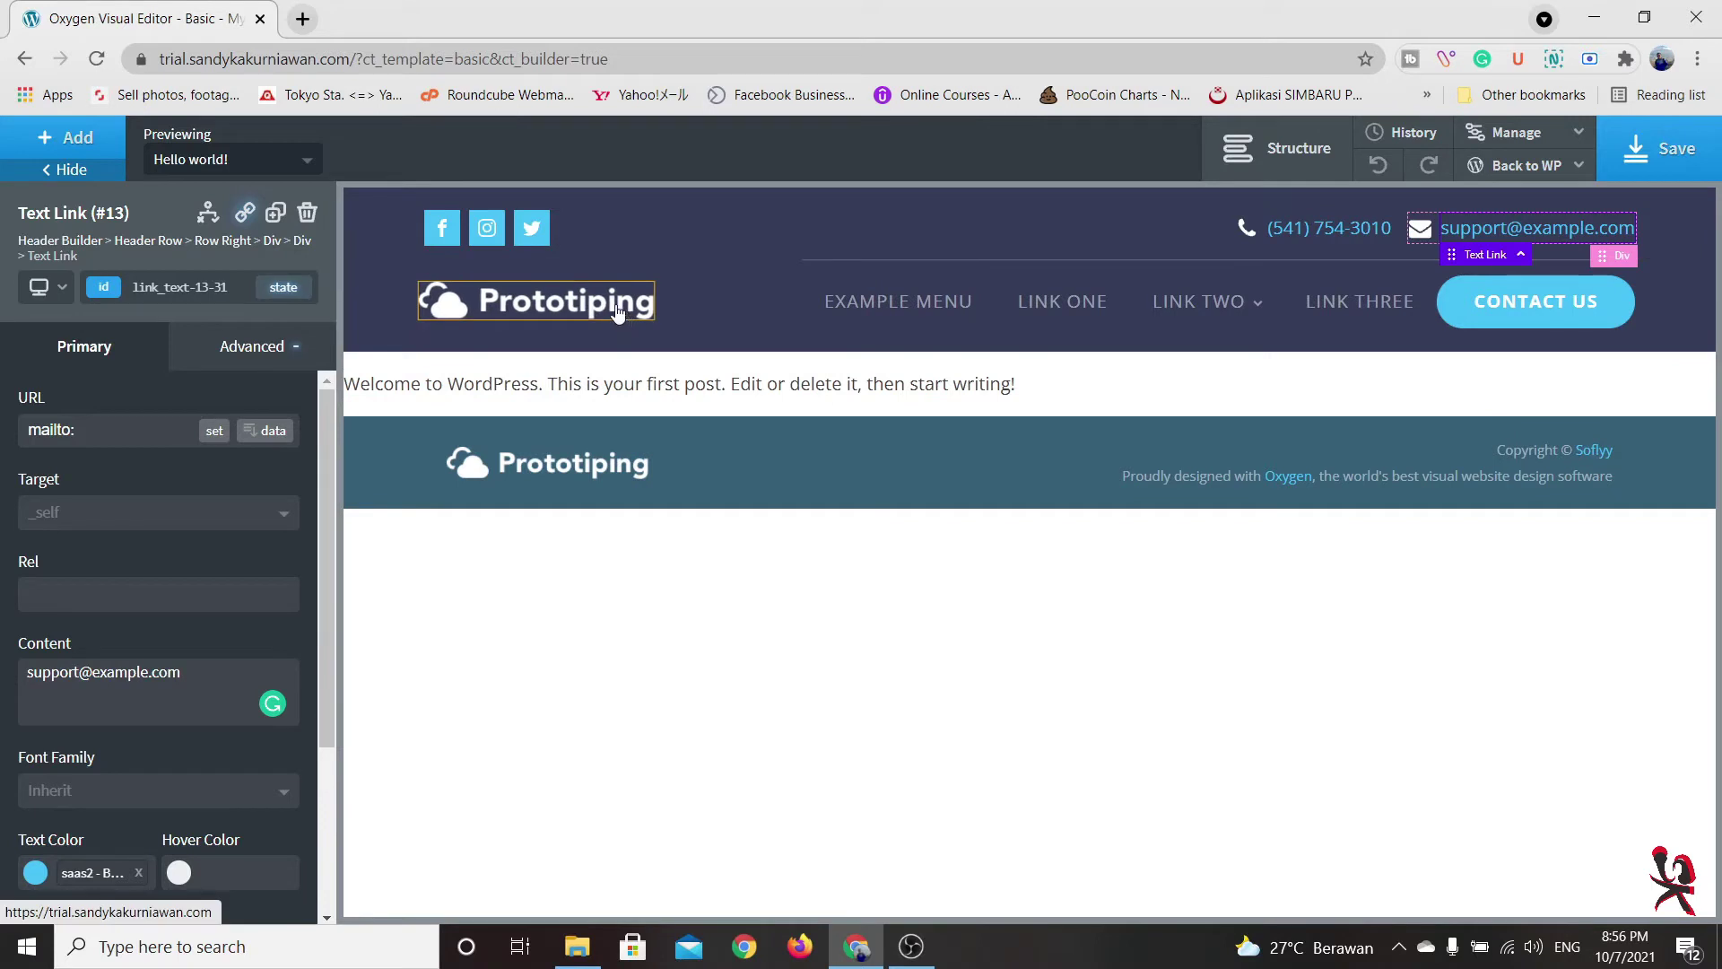
pyautogui.click(542, 299)
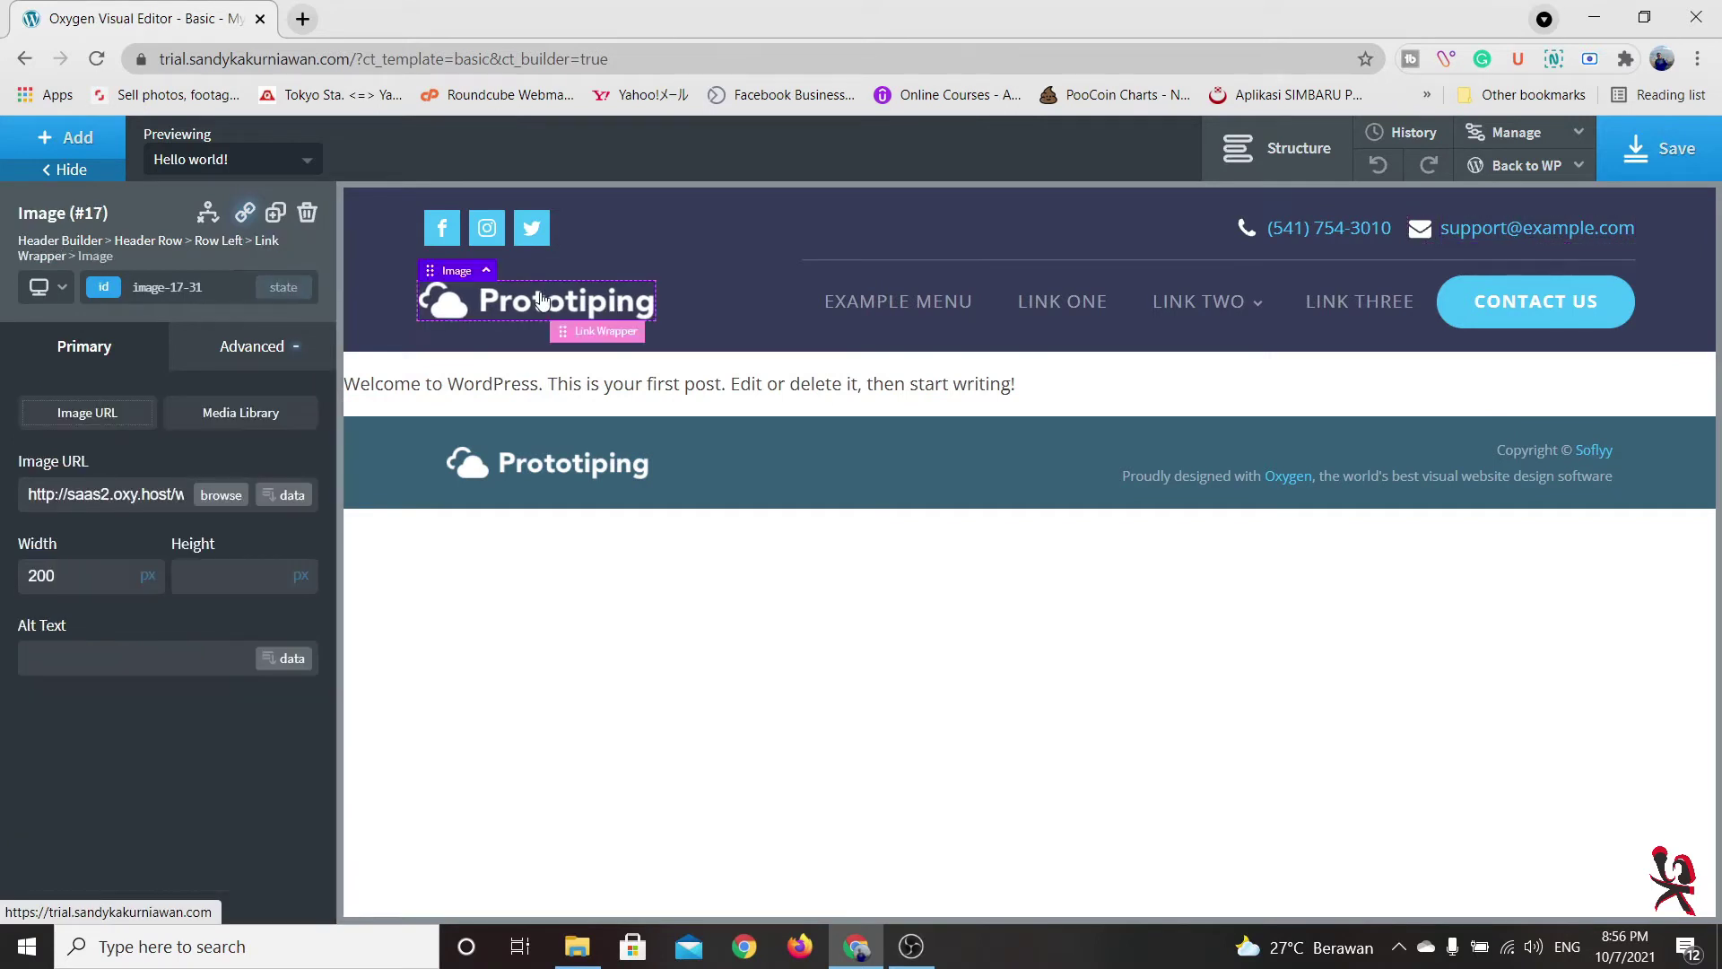
pyautogui.click(262, 418)
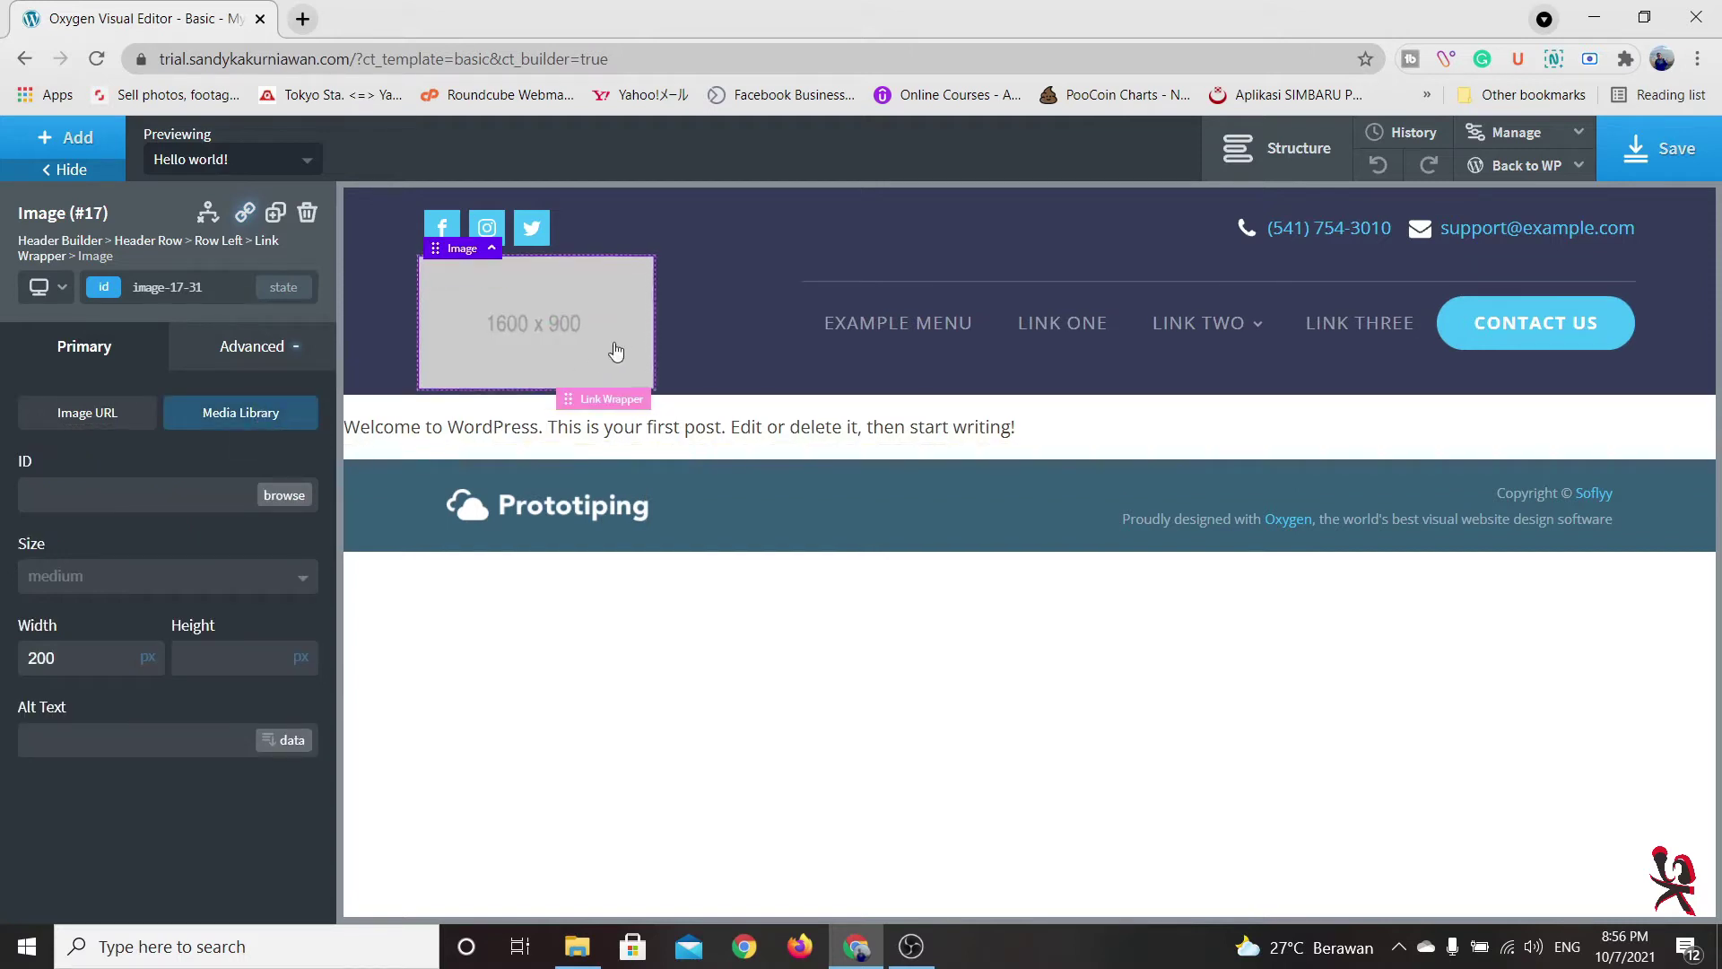
pyautogui.click(119, 419)
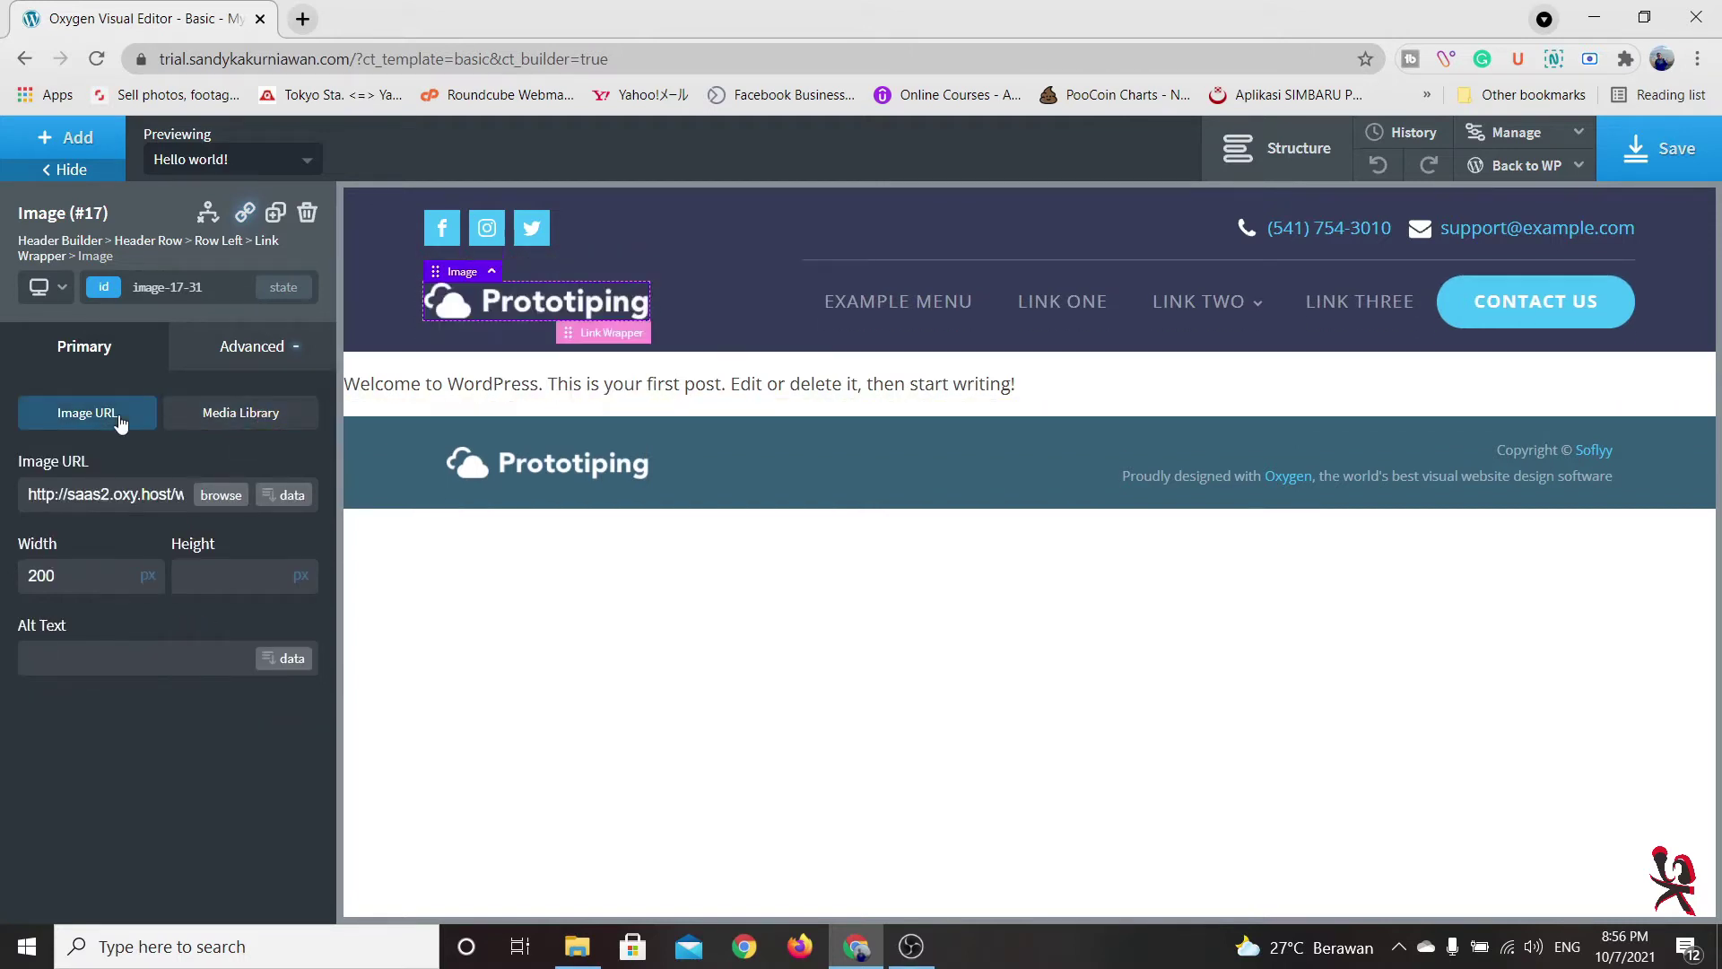
pyautogui.click(220, 496)
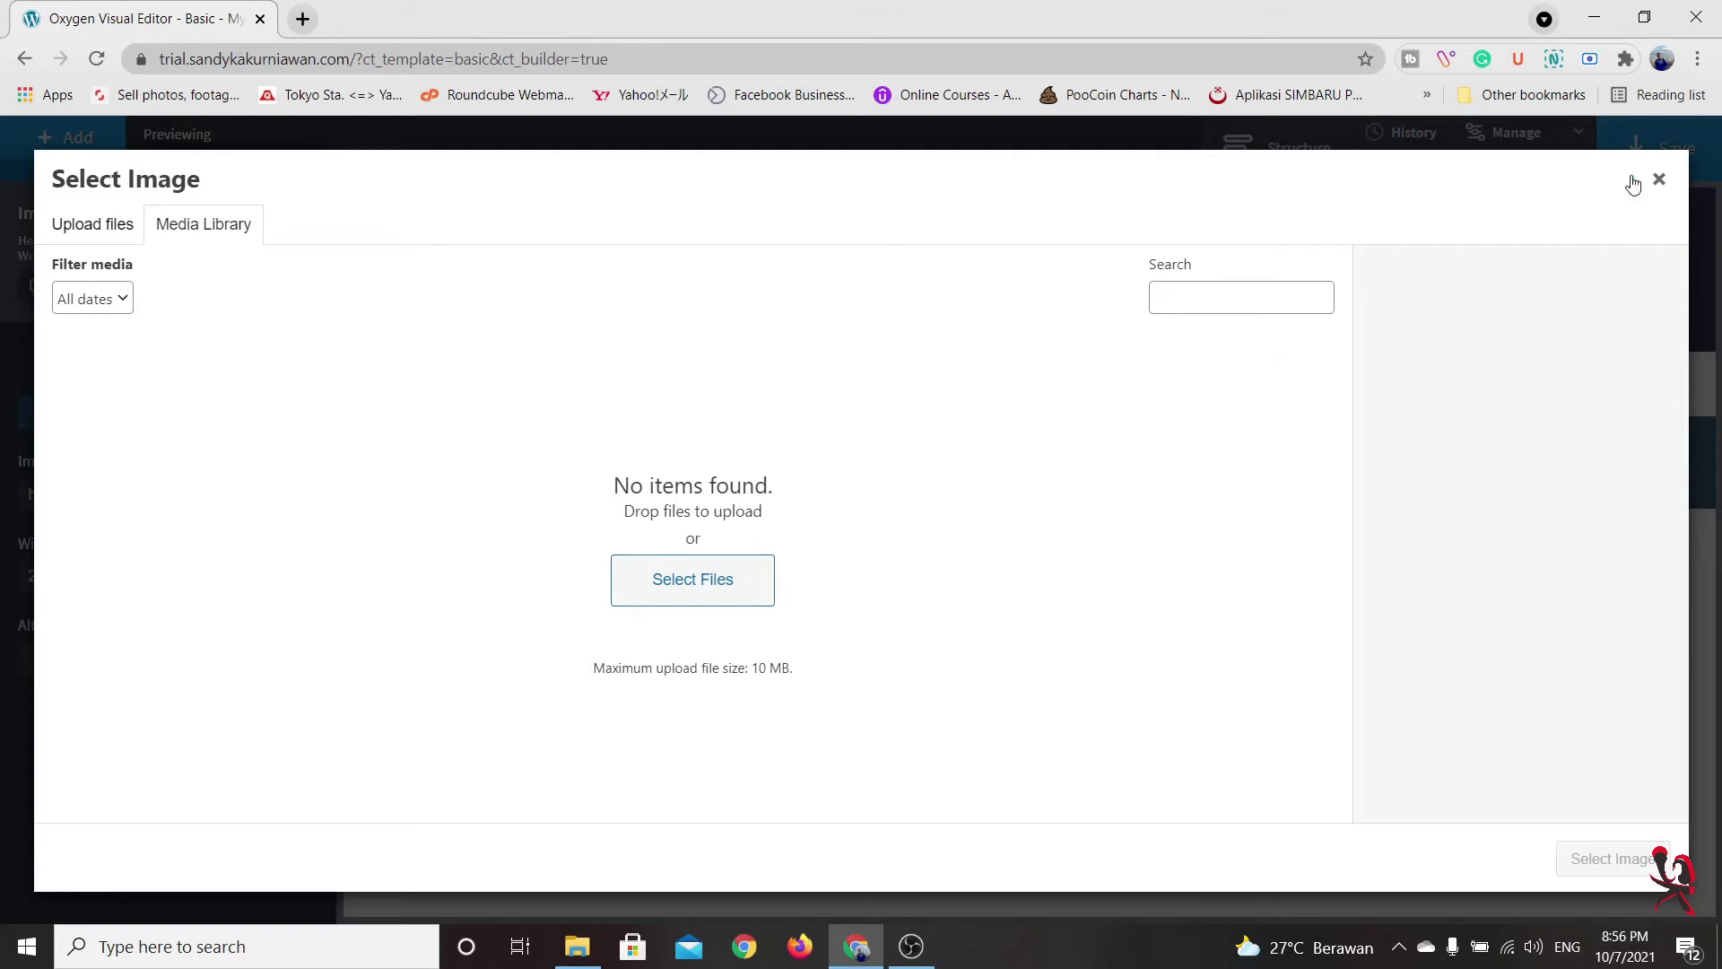
pyautogui.click(1659, 182)
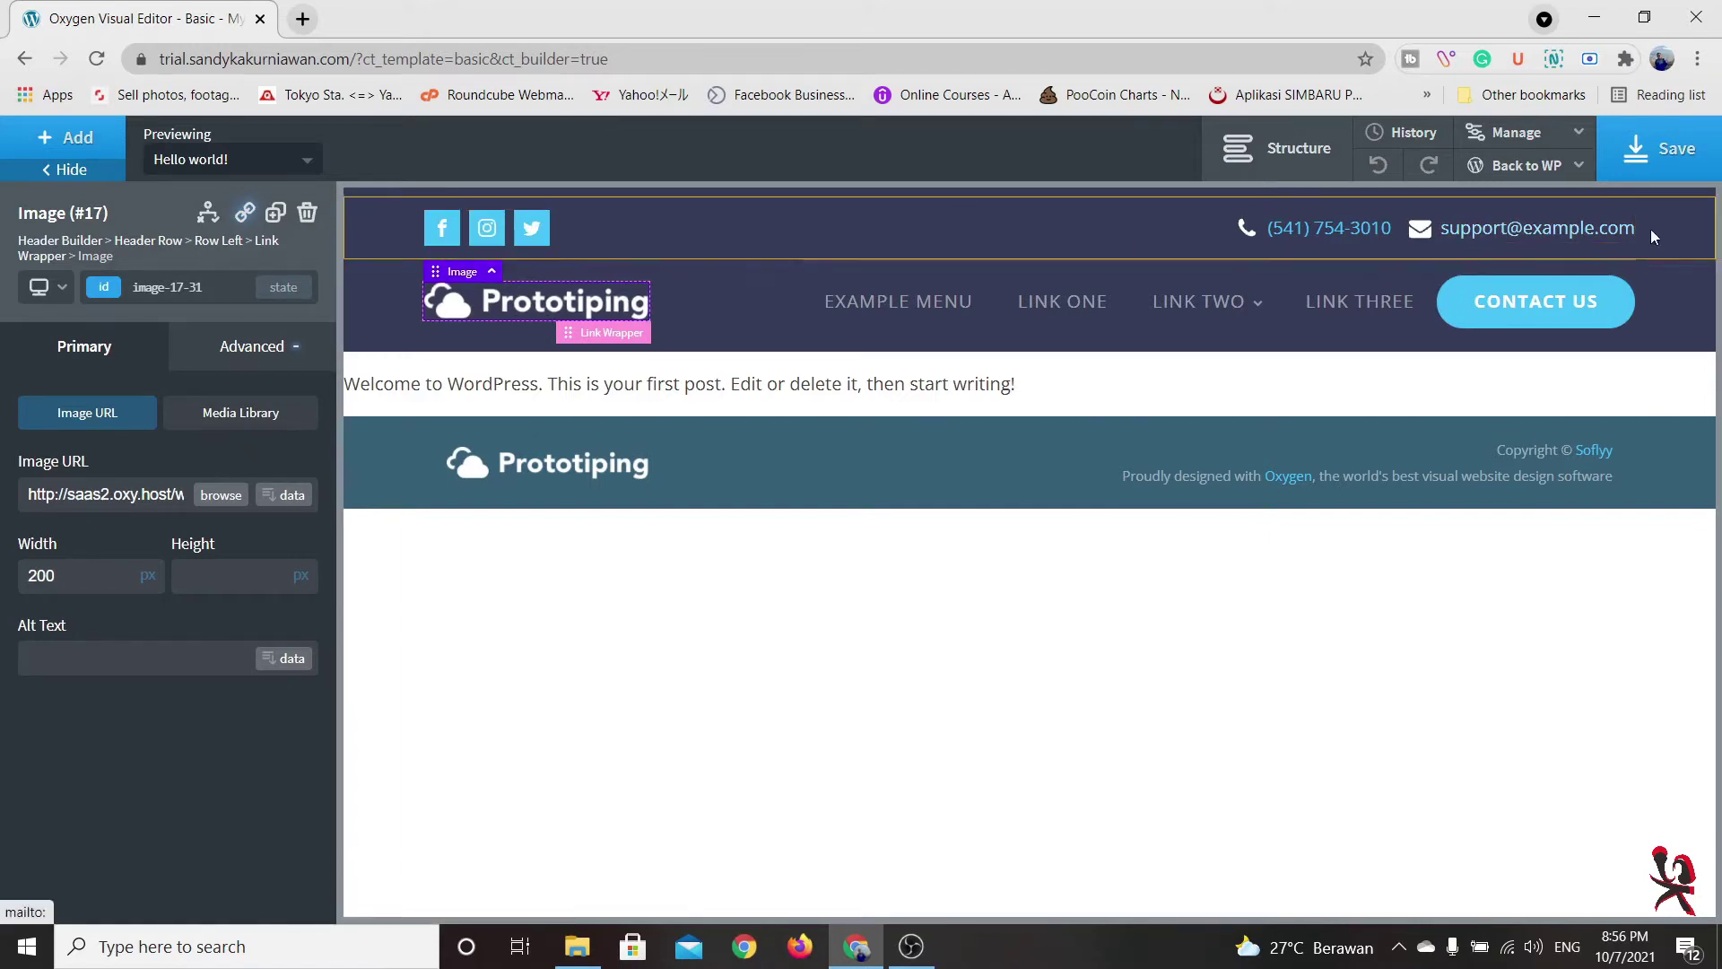
# Save the Basic template and return to the WordPress admin's list of pages
pyautogui.click(1667, 171)
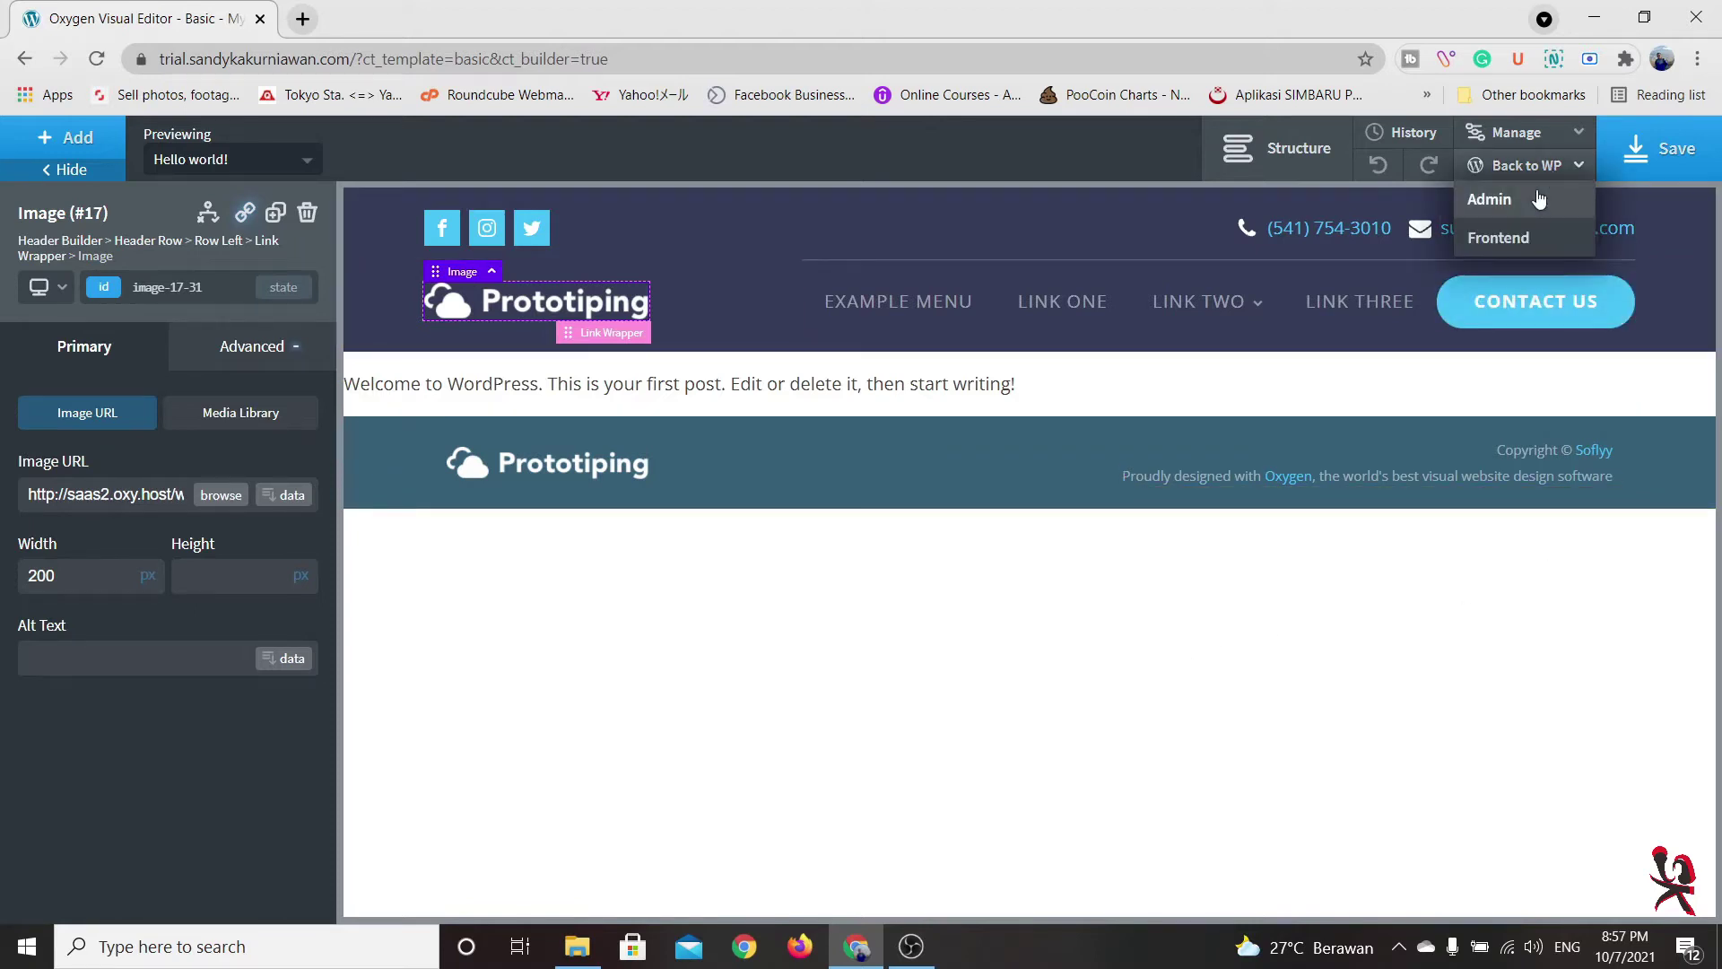
pyautogui.click(1530, 197)
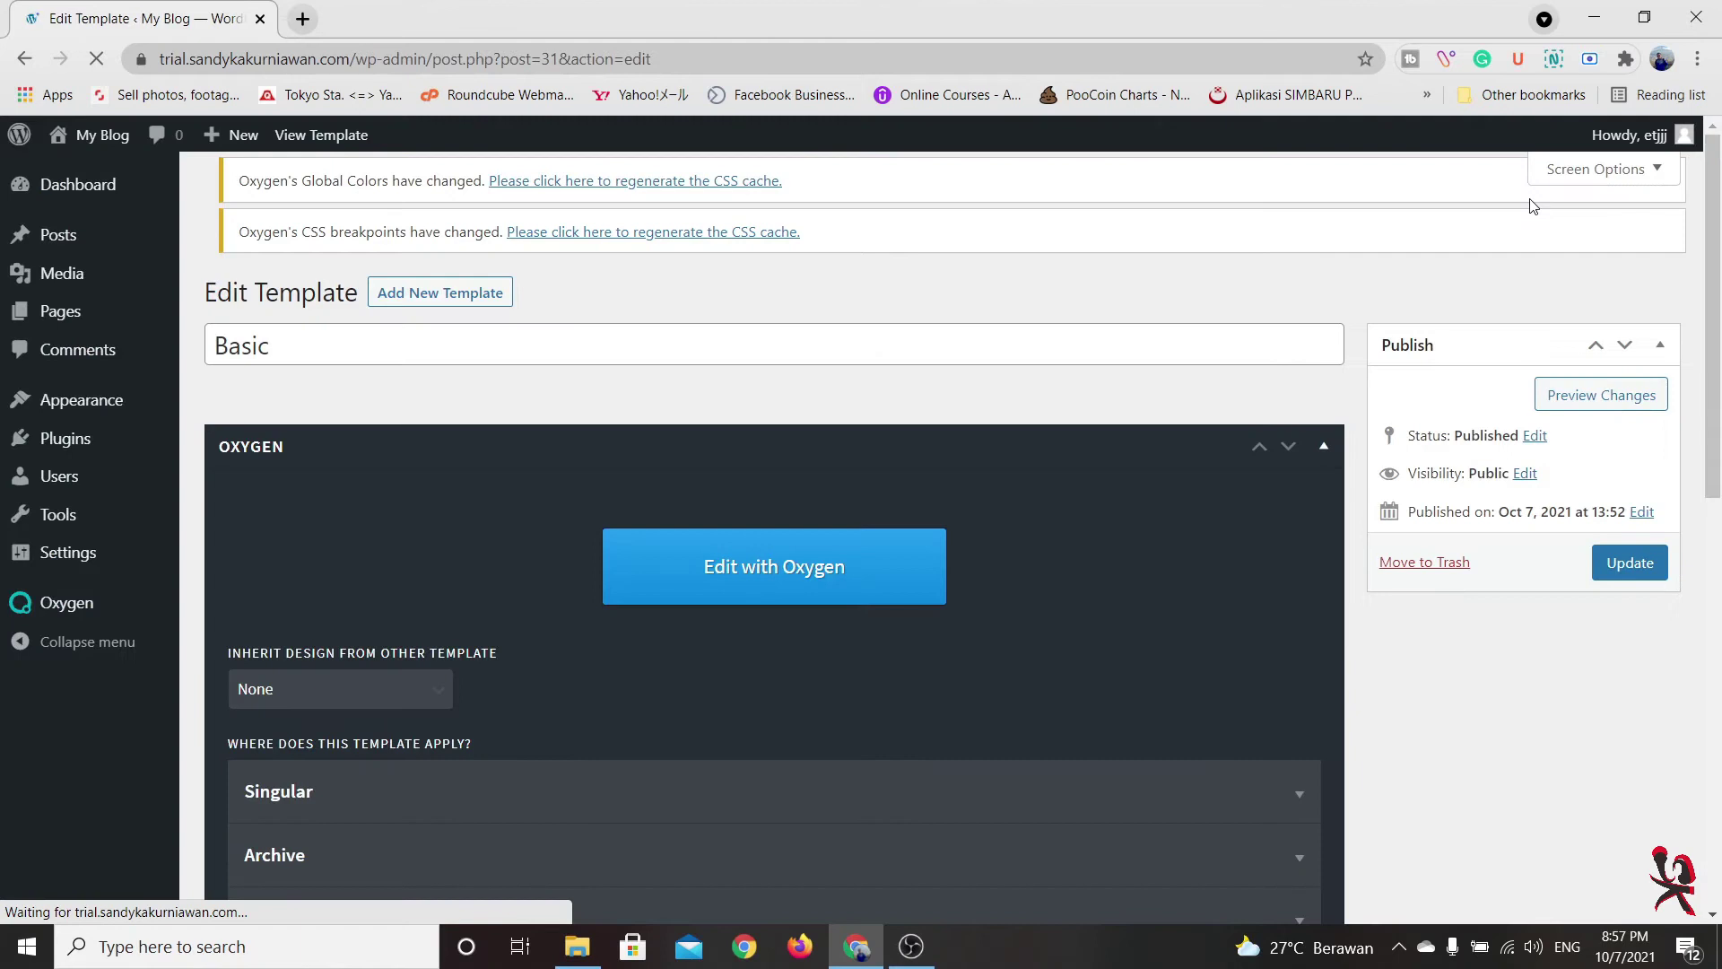
pyautogui.click(55, 322)
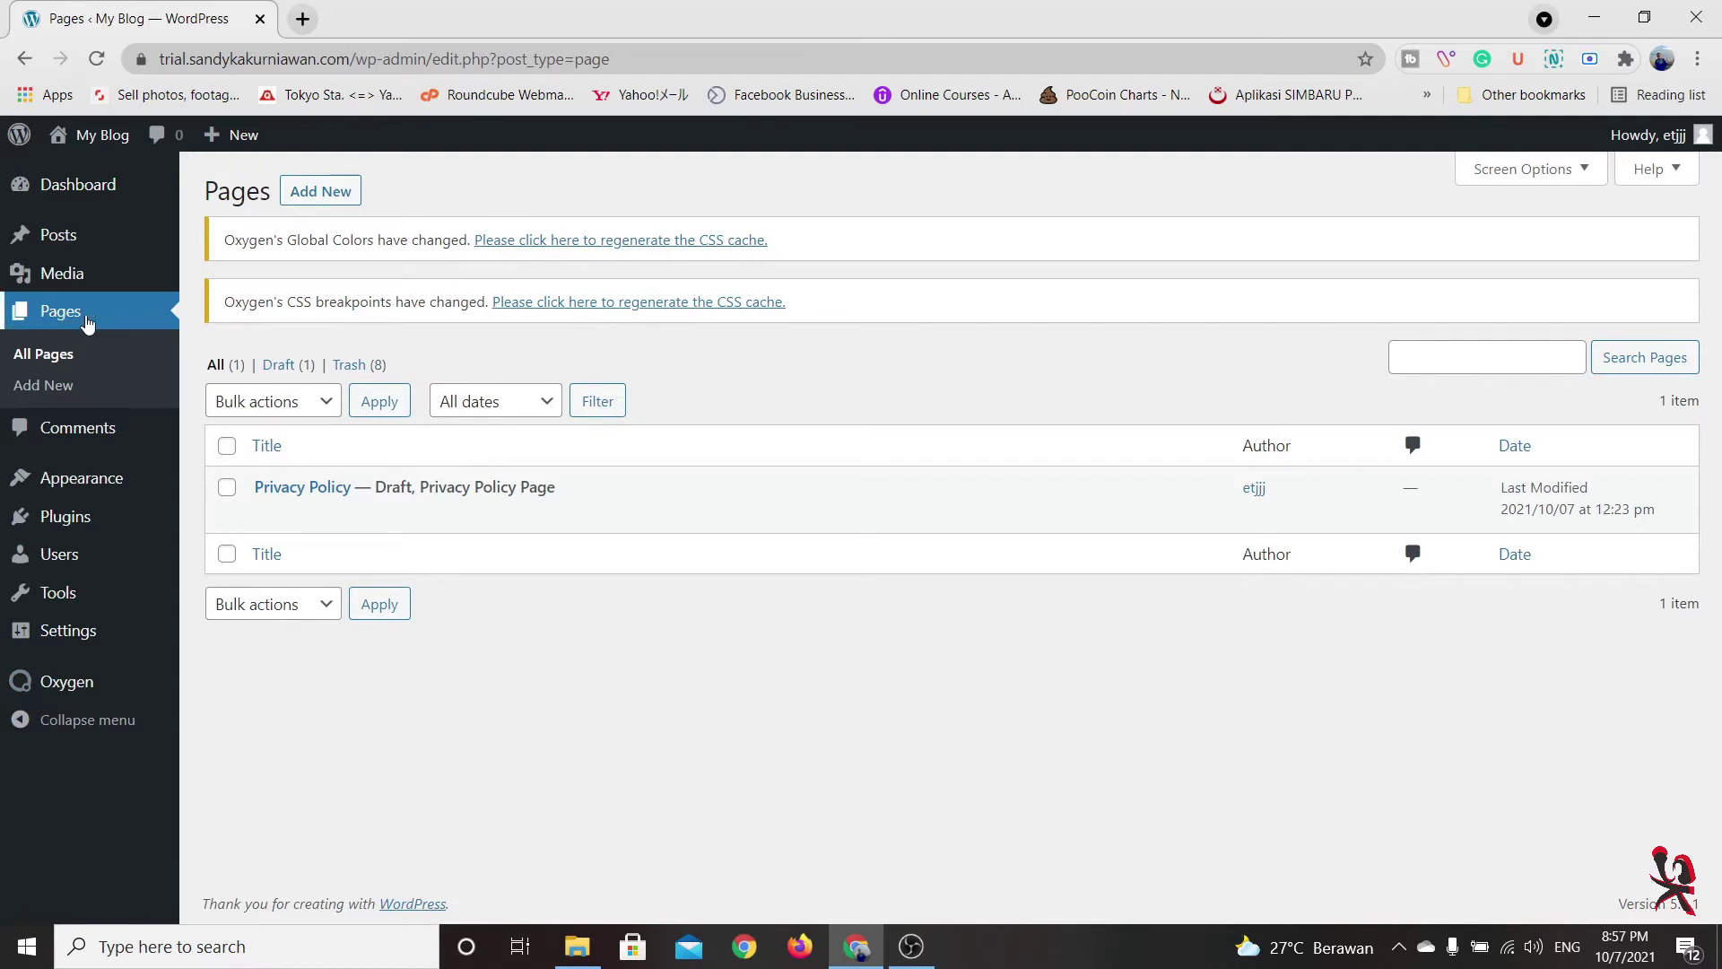
# Add a new page titled Landing Page and publish it
pyautogui.click(321, 190)
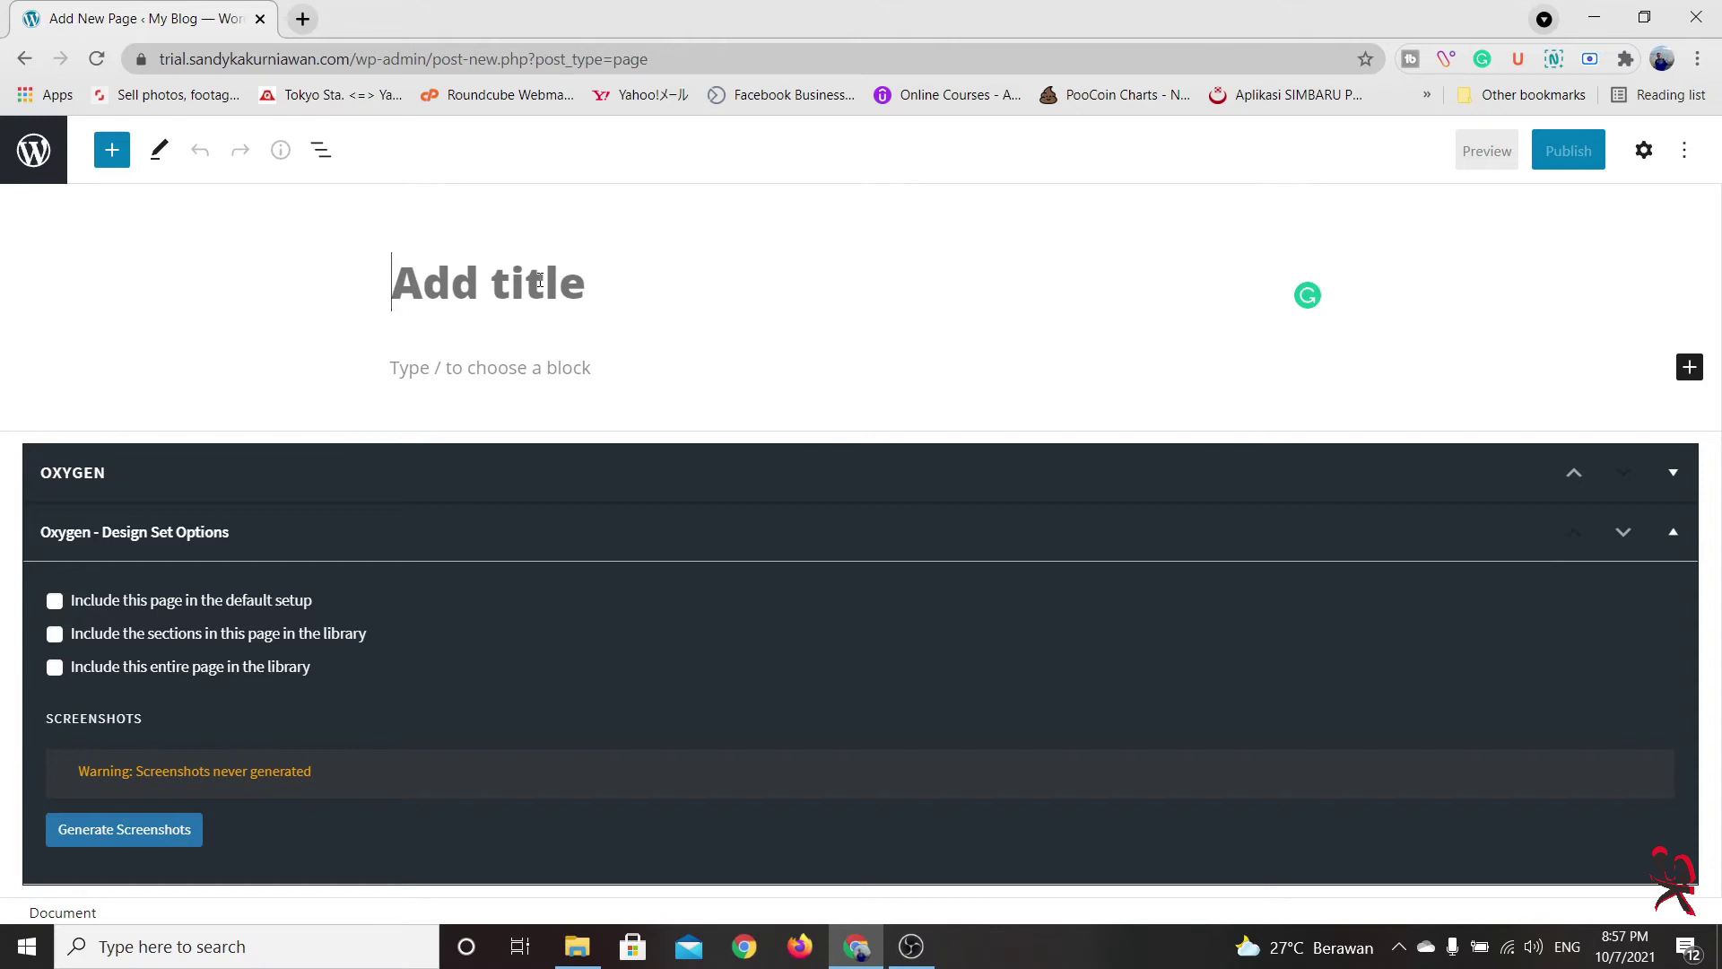
pyautogui.write('Landi')
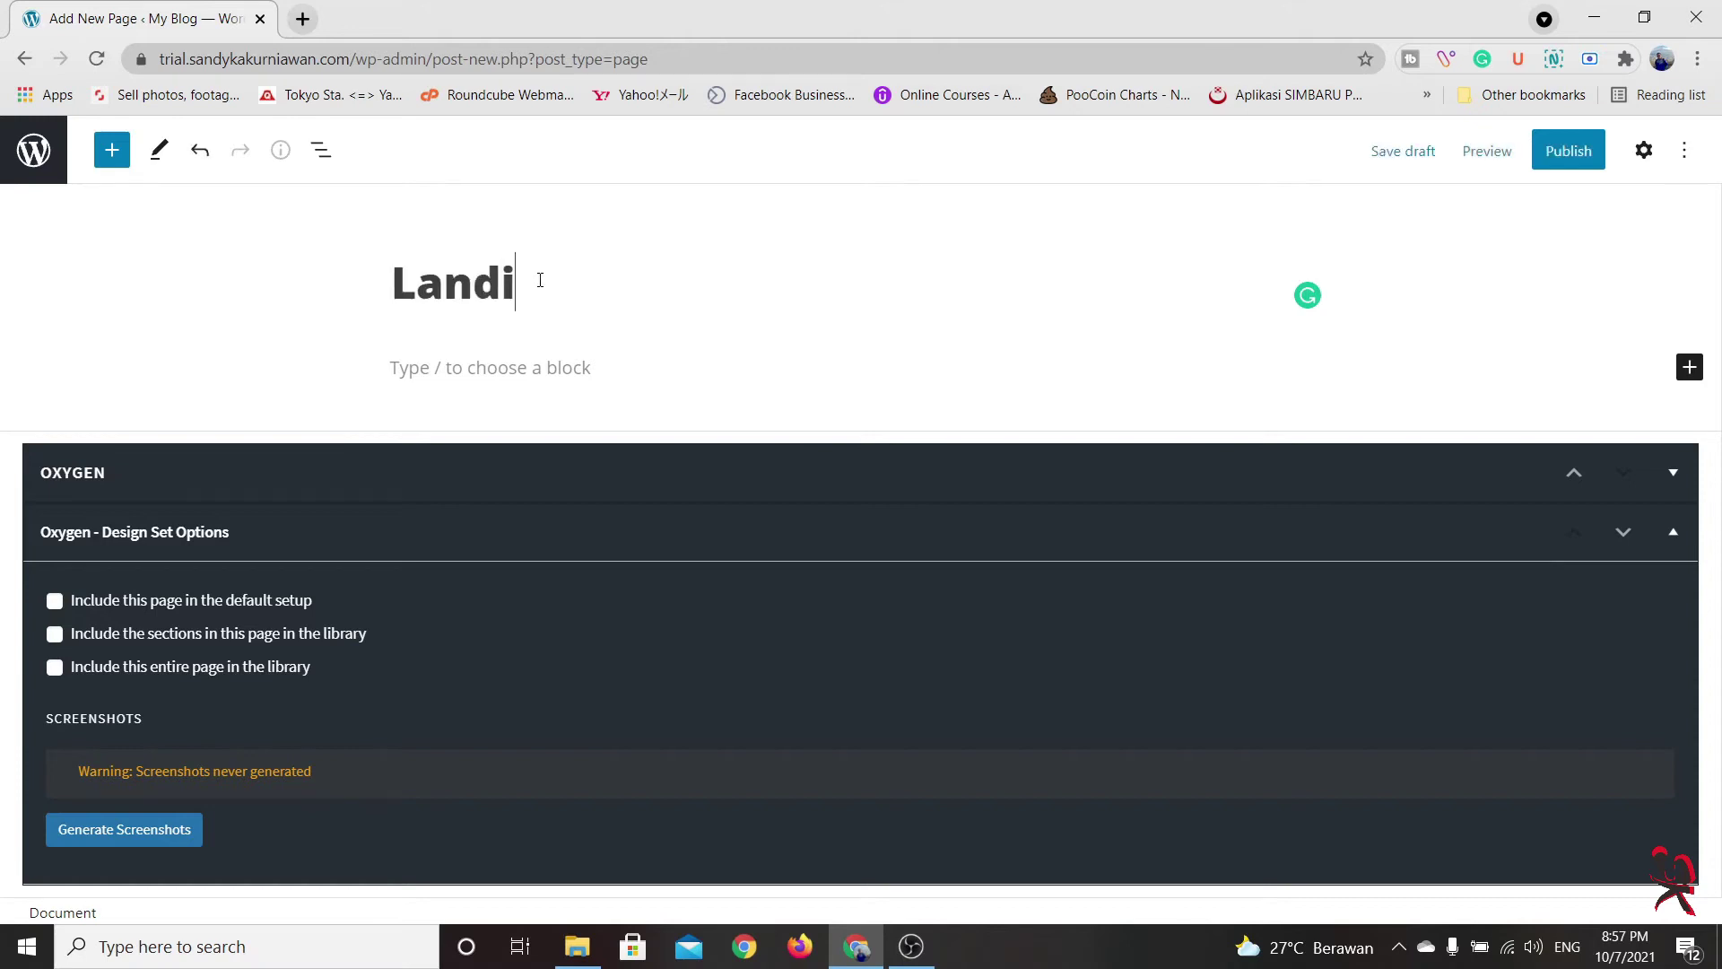
pyautogui.write('ng Page')
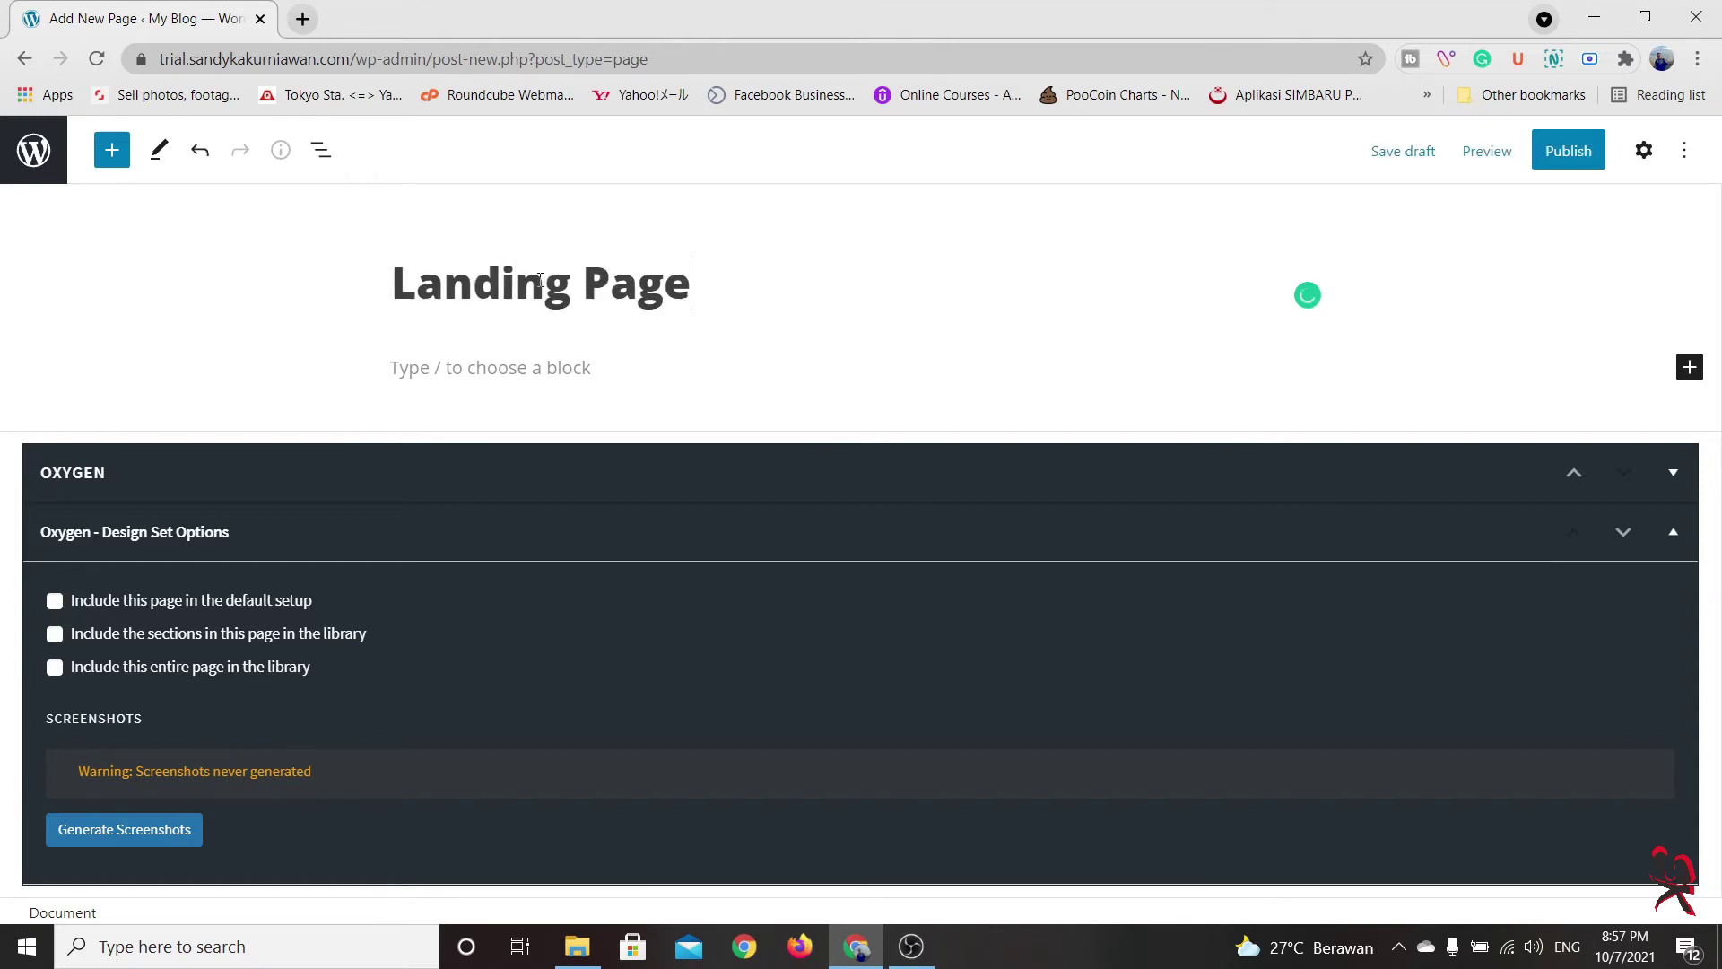
pyautogui.click(1581, 154)
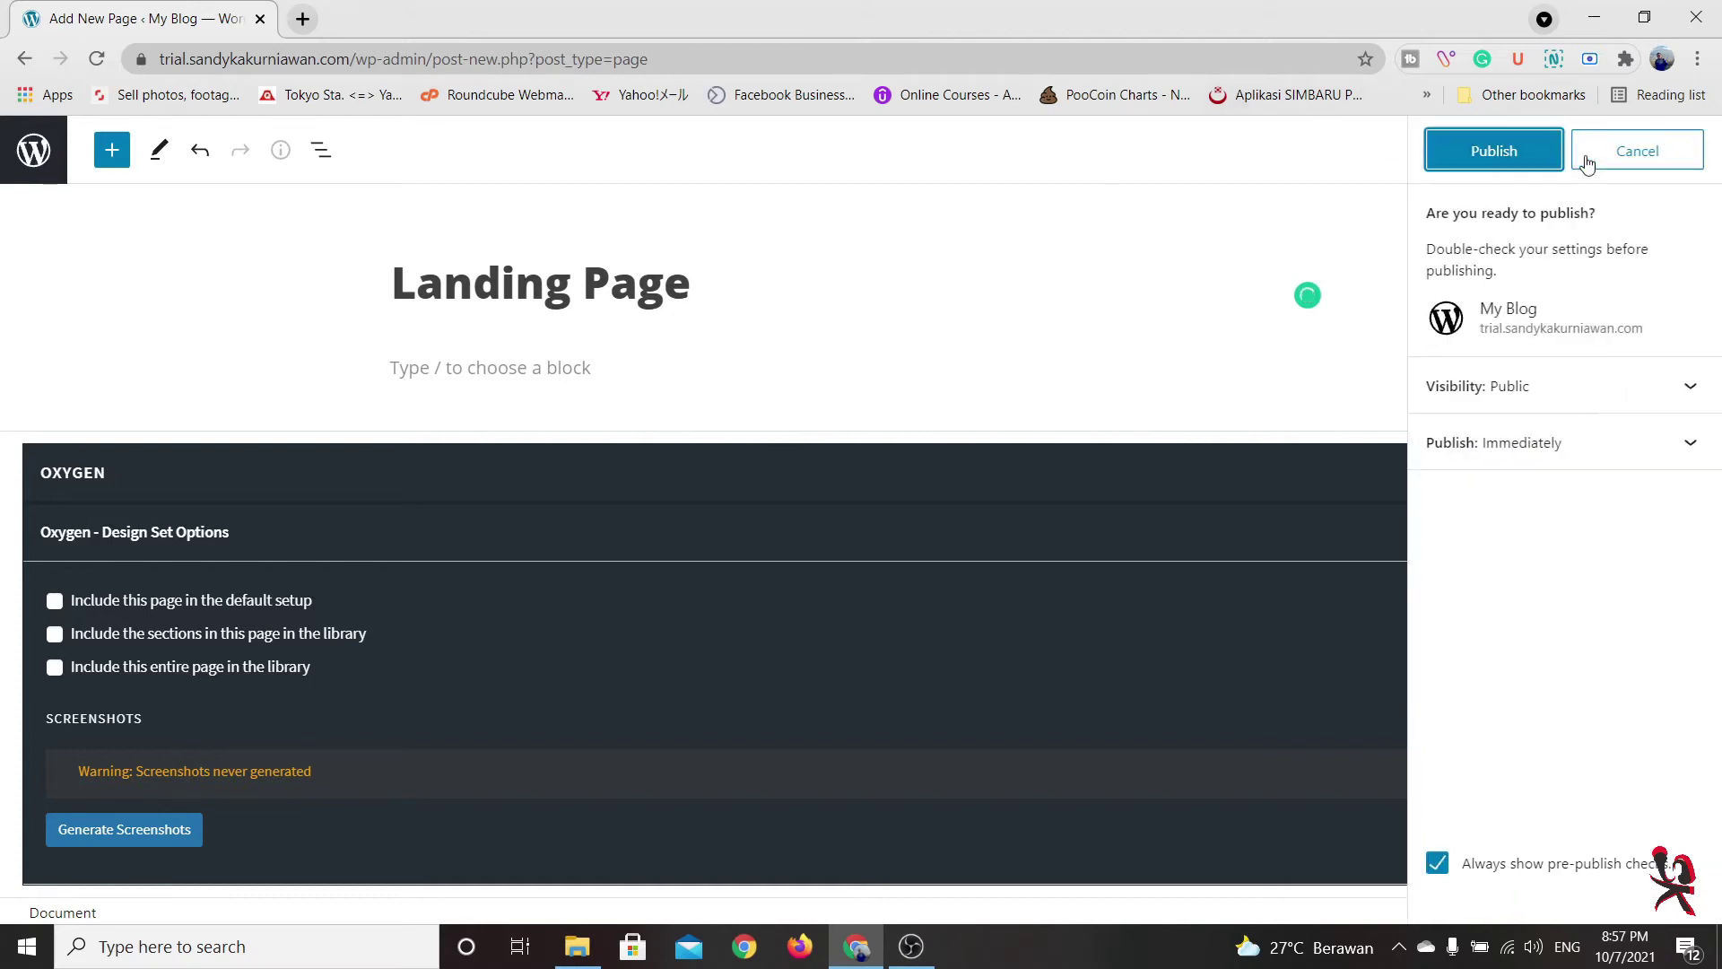
pyautogui.click(1493, 150)
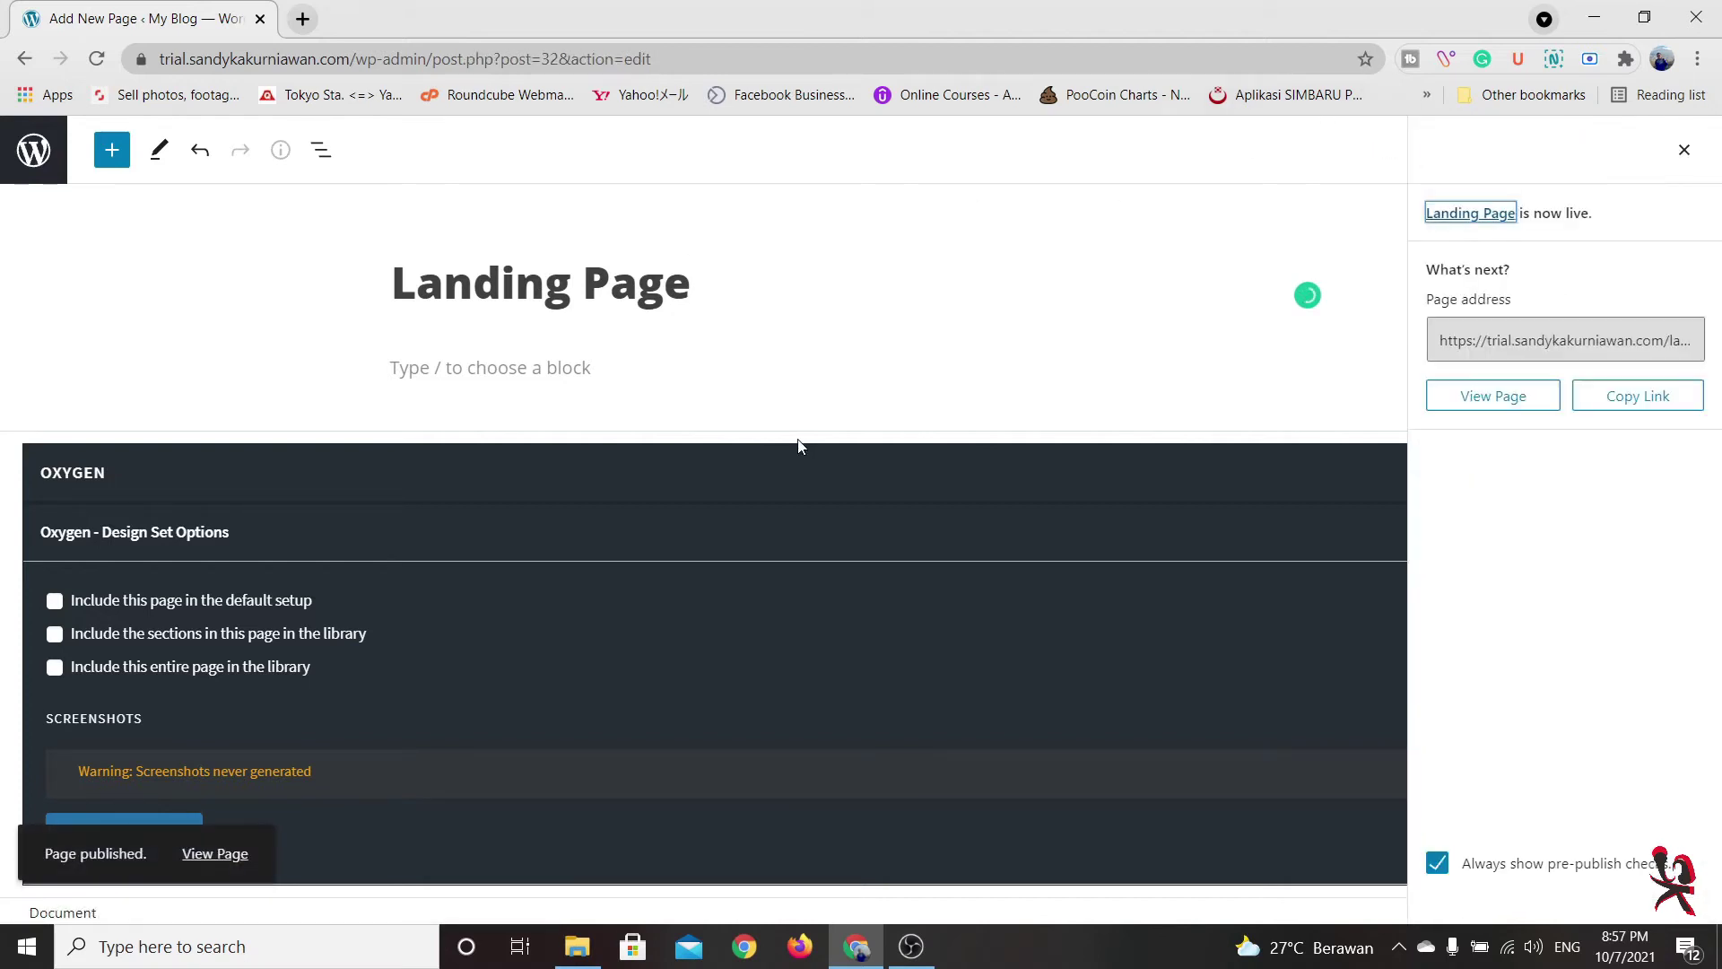
# Collapse the page's design set options, expand its Oxygen settings and open Landing Page for editing with Oxygen
pyautogui.click(1684, 153)
pyautogui.click(1672, 533)
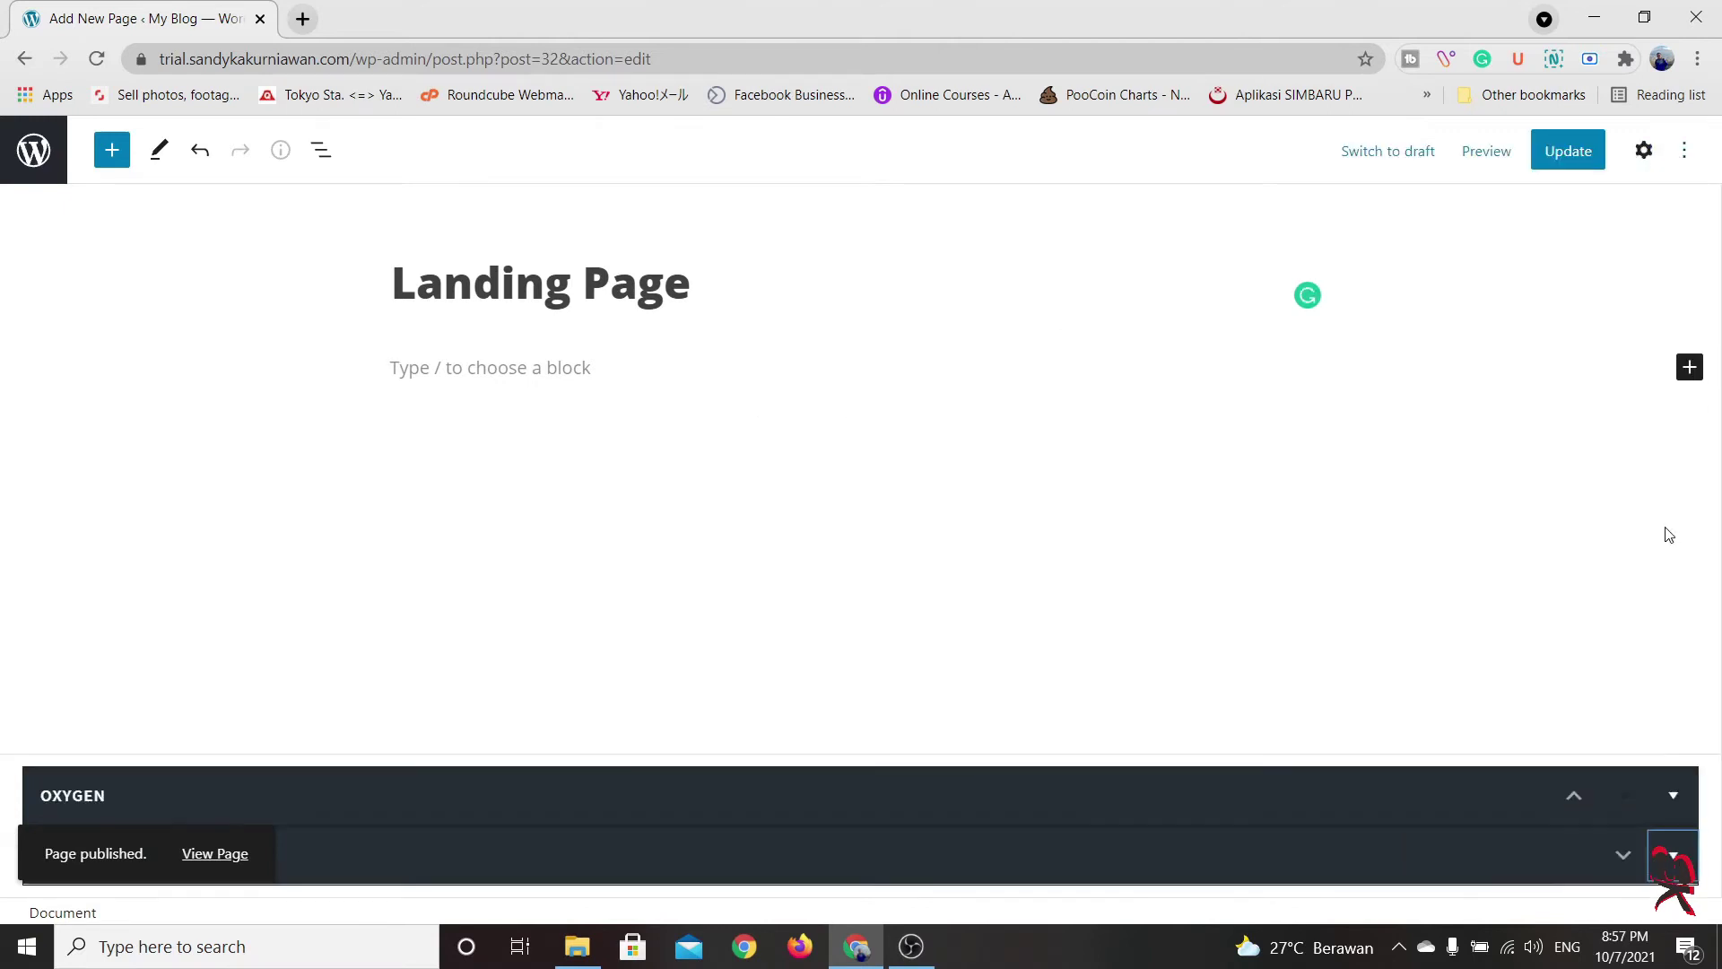
pyautogui.click(1567, 797)
pyautogui.click(1673, 795)
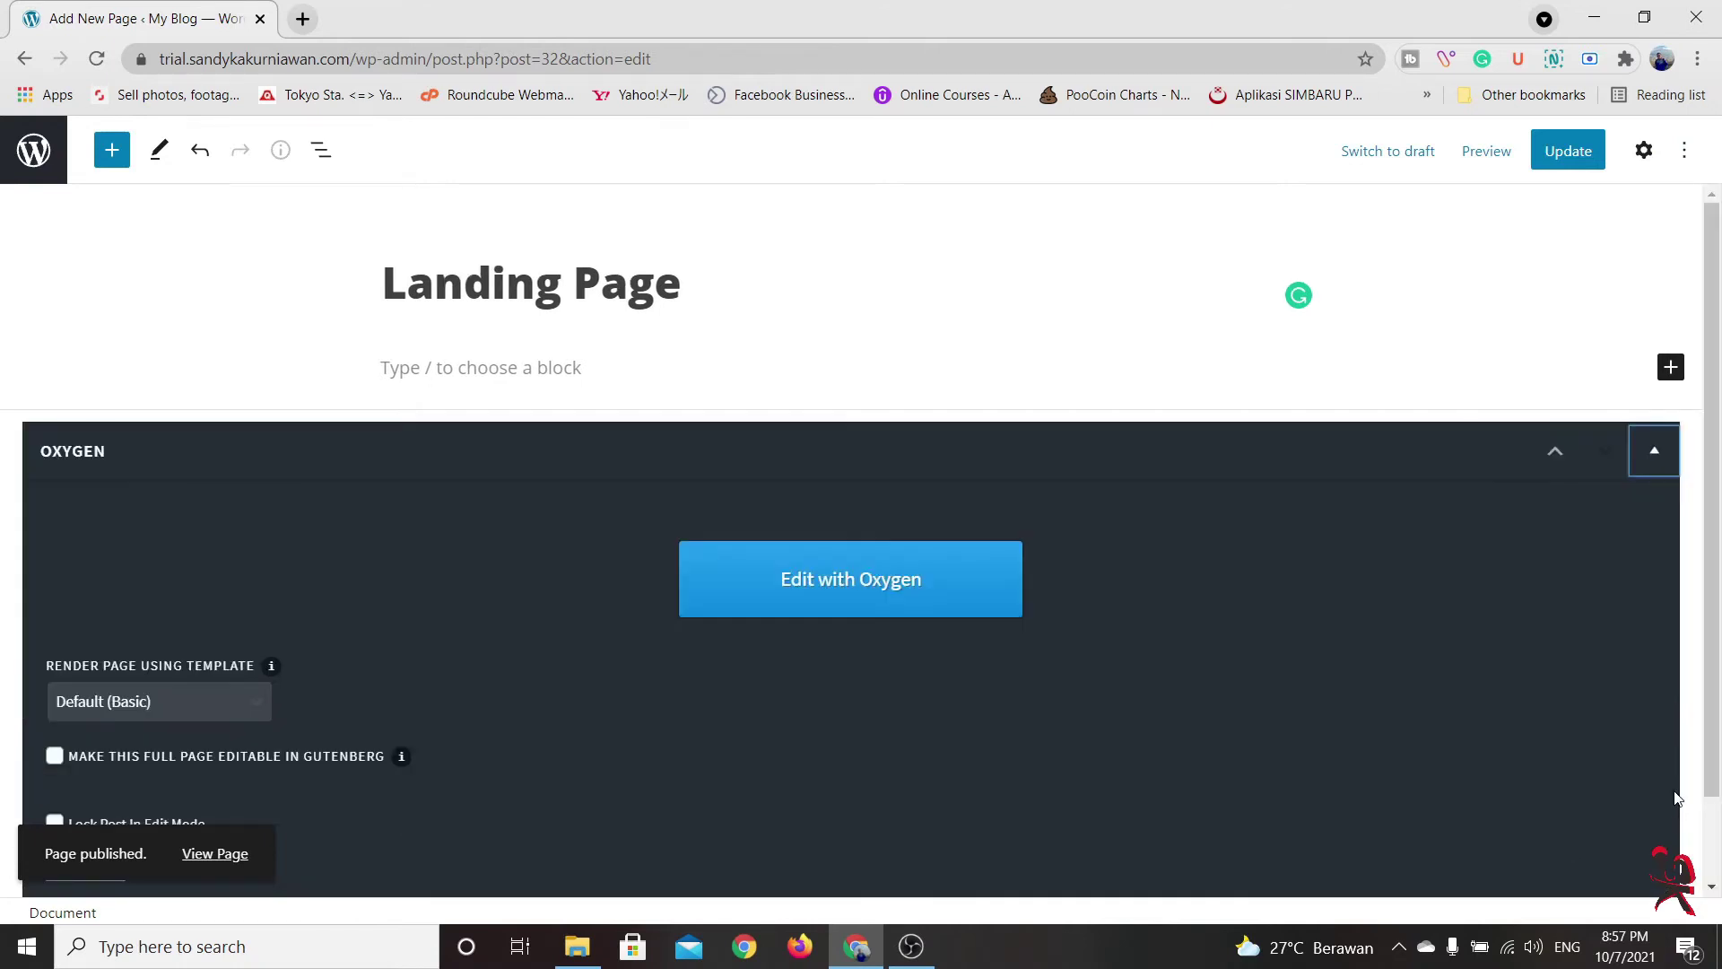
pyautogui.click(861, 584)
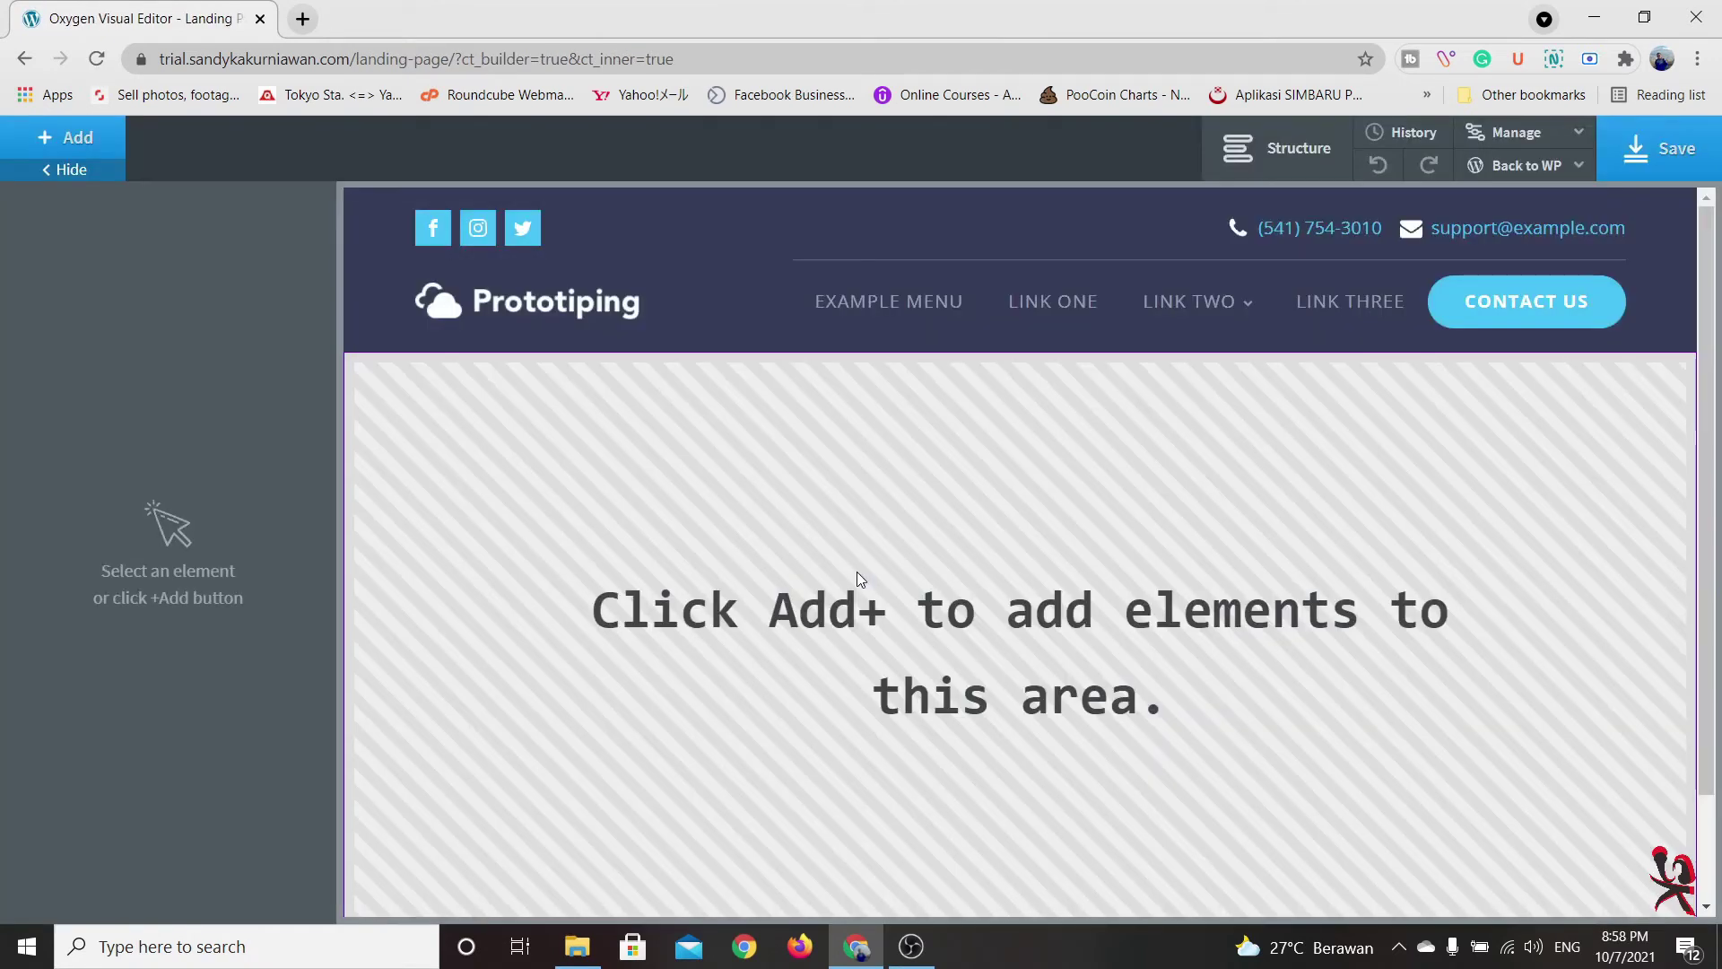
# Add the Clients Hero section from the SAAS 2 design set's Heros & Titles to the landing page's inner content area
pyautogui.scroll(-3, 483, 554)
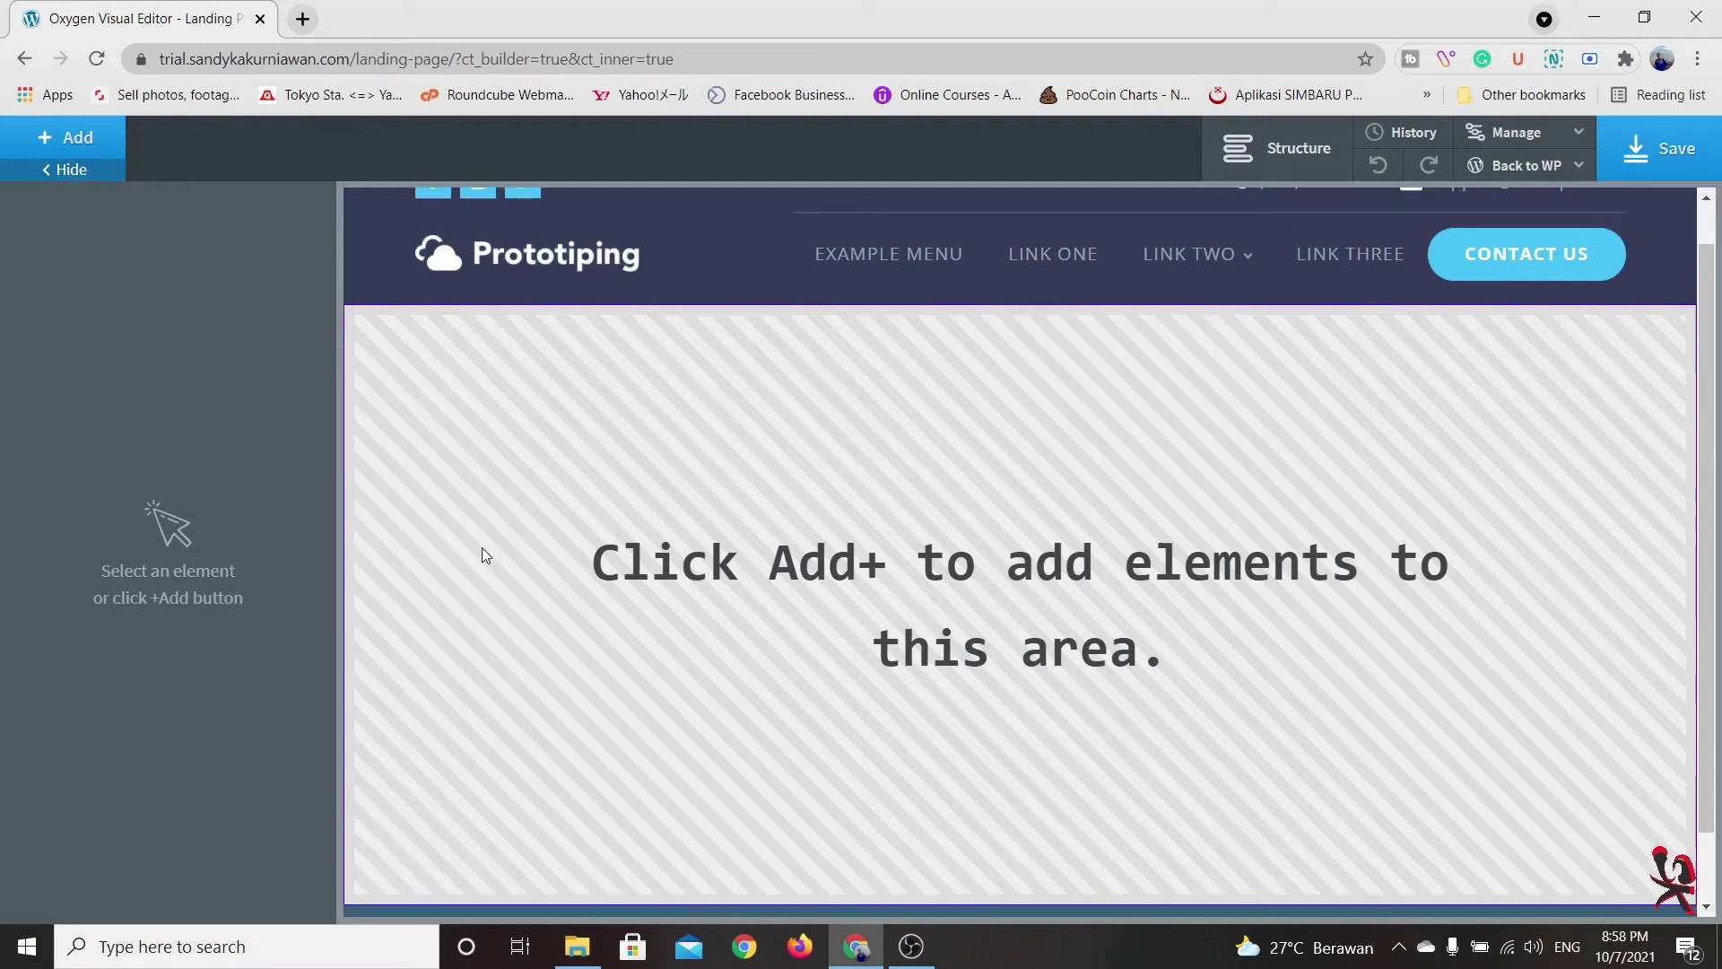
pyautogui.scroll(3, 445, 580)
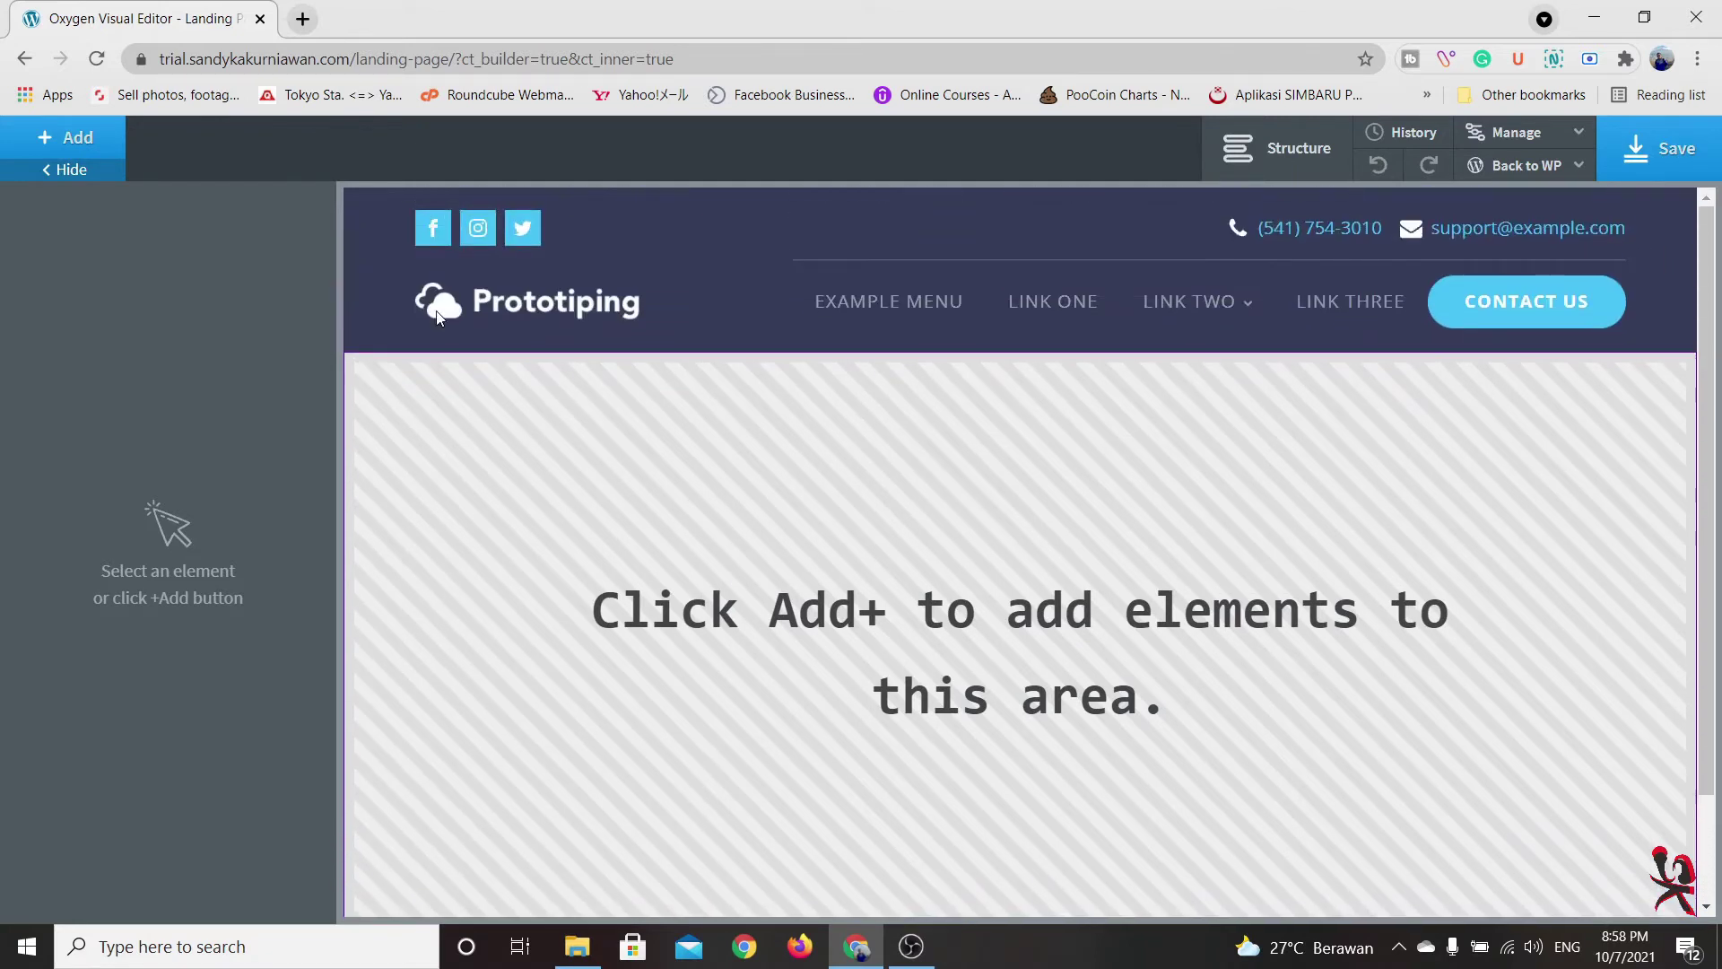
pyautogui.scroll(-3, 1285, 790)
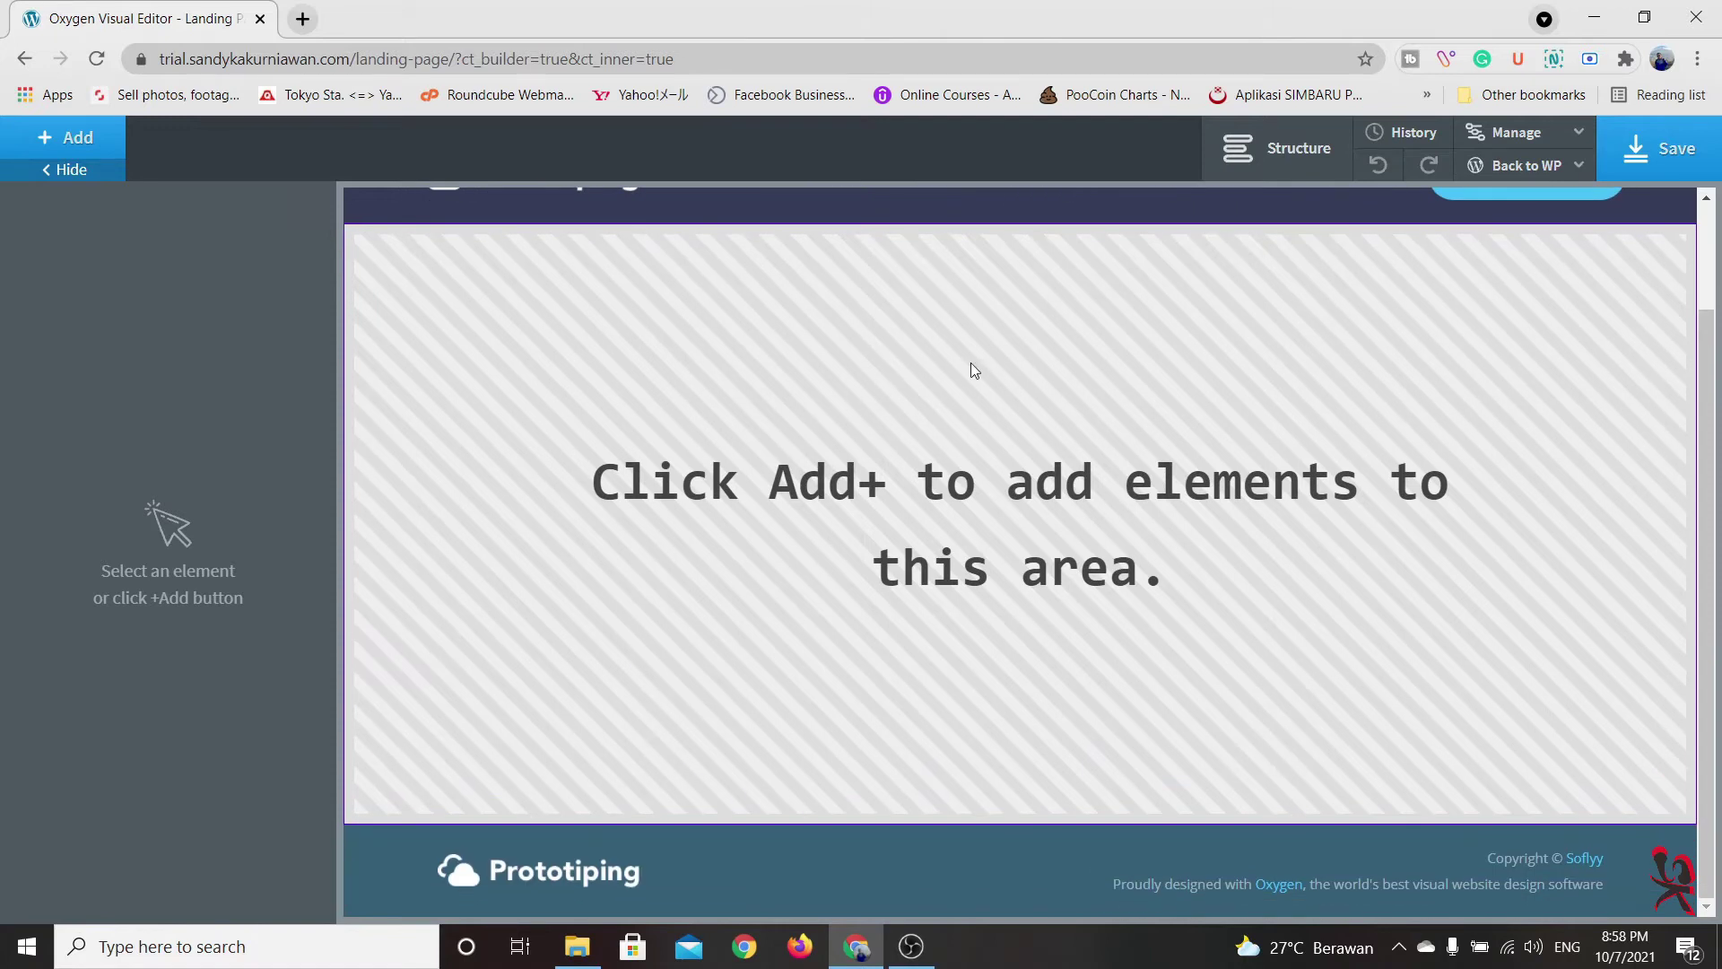
pyautogui.scroll(3, 928, 383)
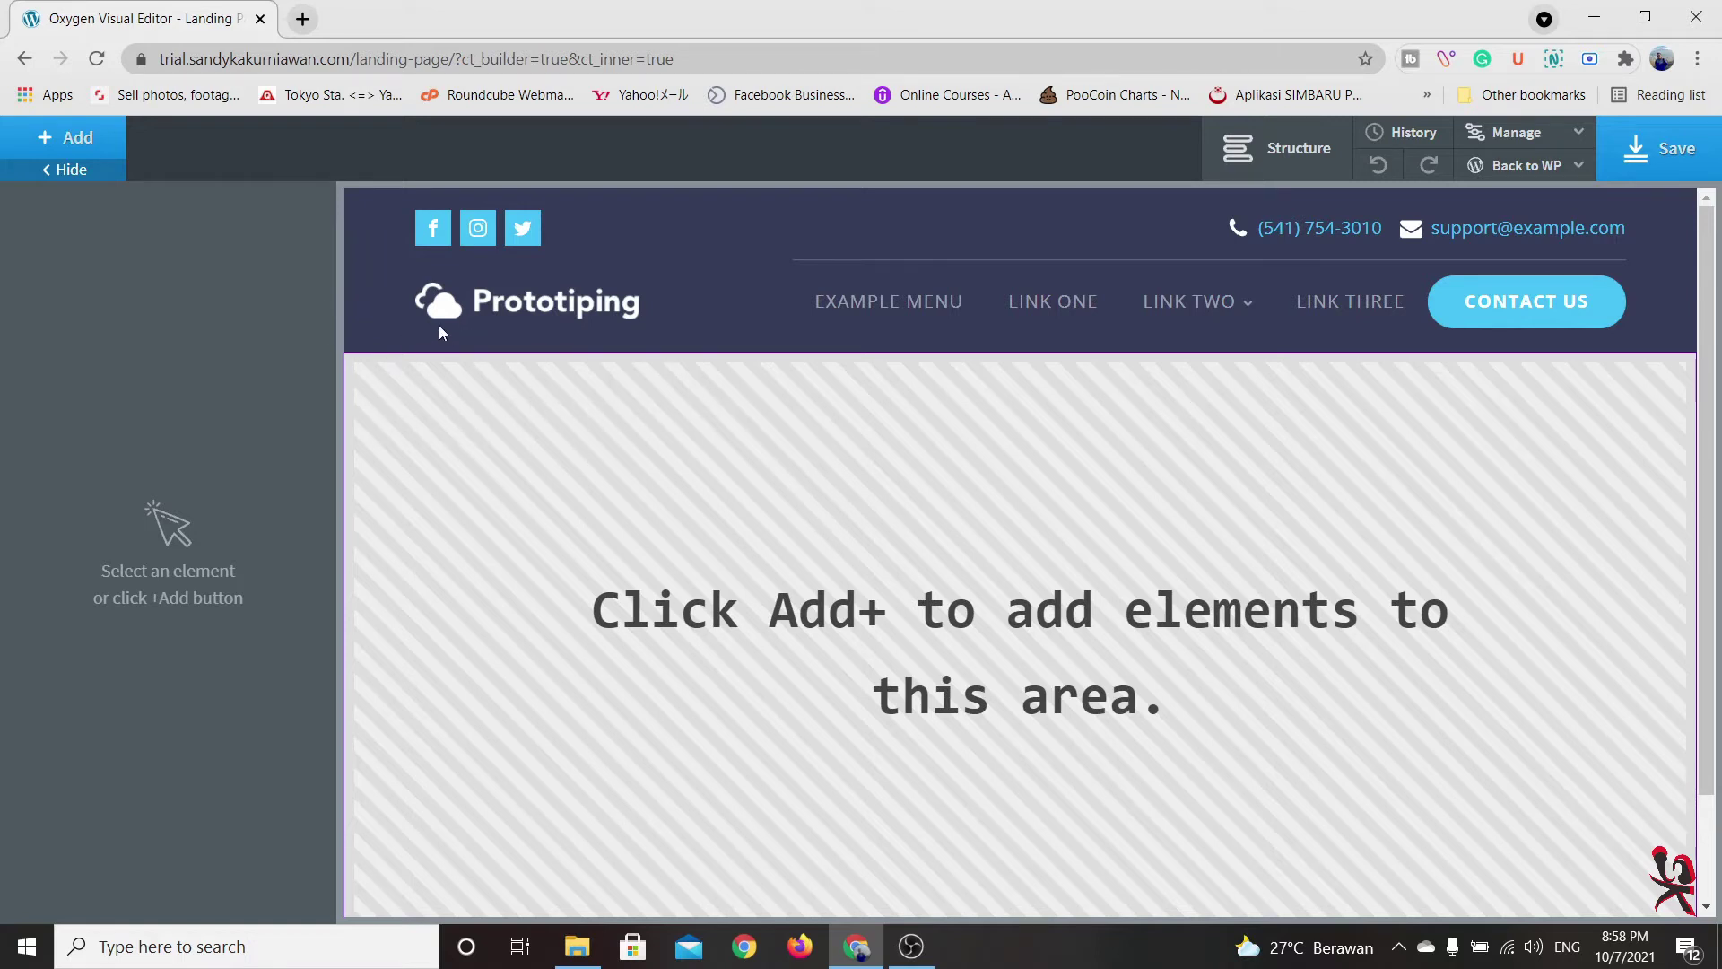
pyautogui.click(79, 143)
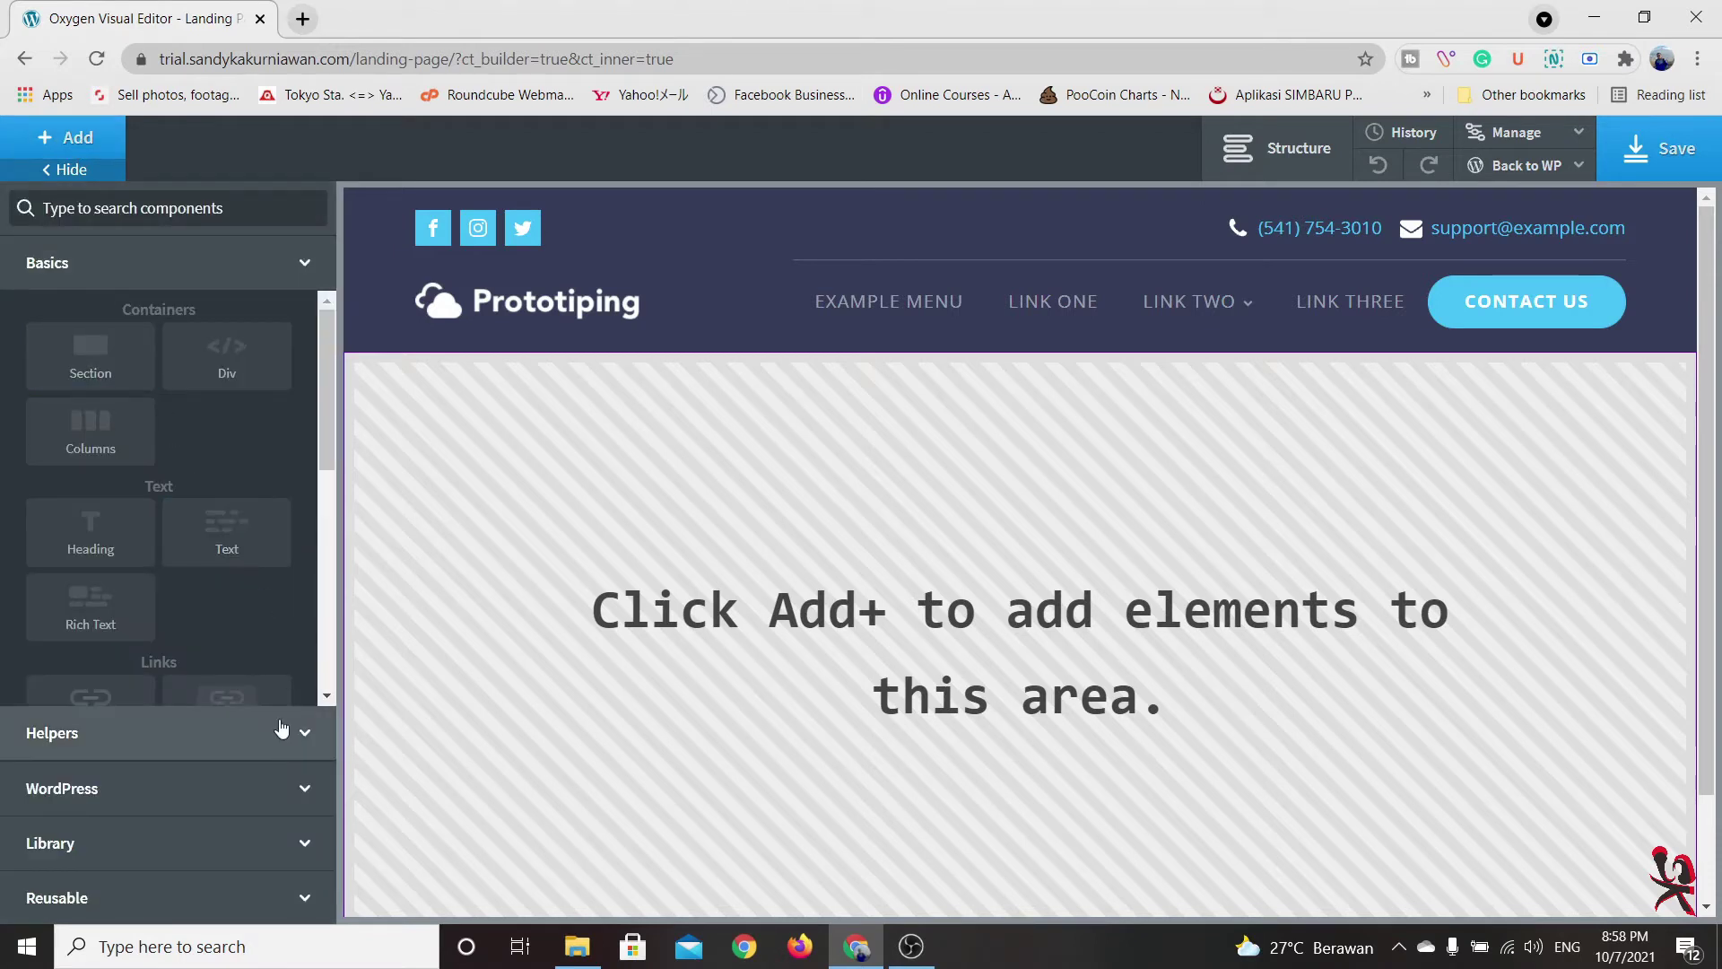
pyautogui.click(285, 849)
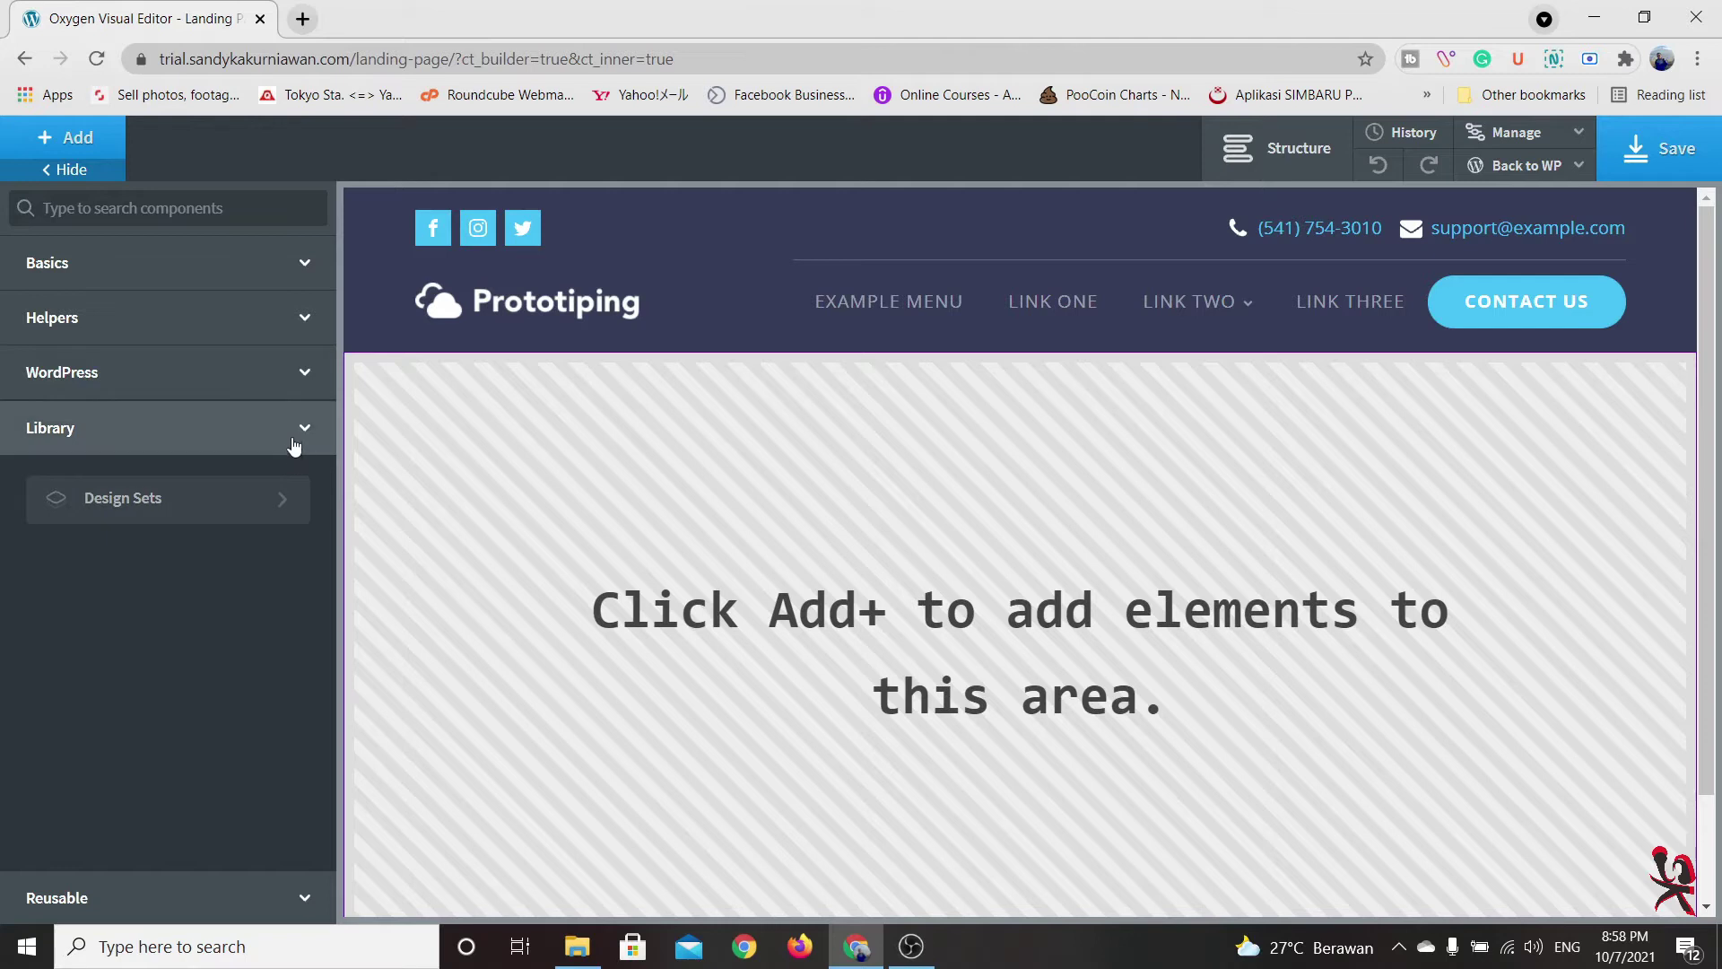
pyautogui.click(240, 501)
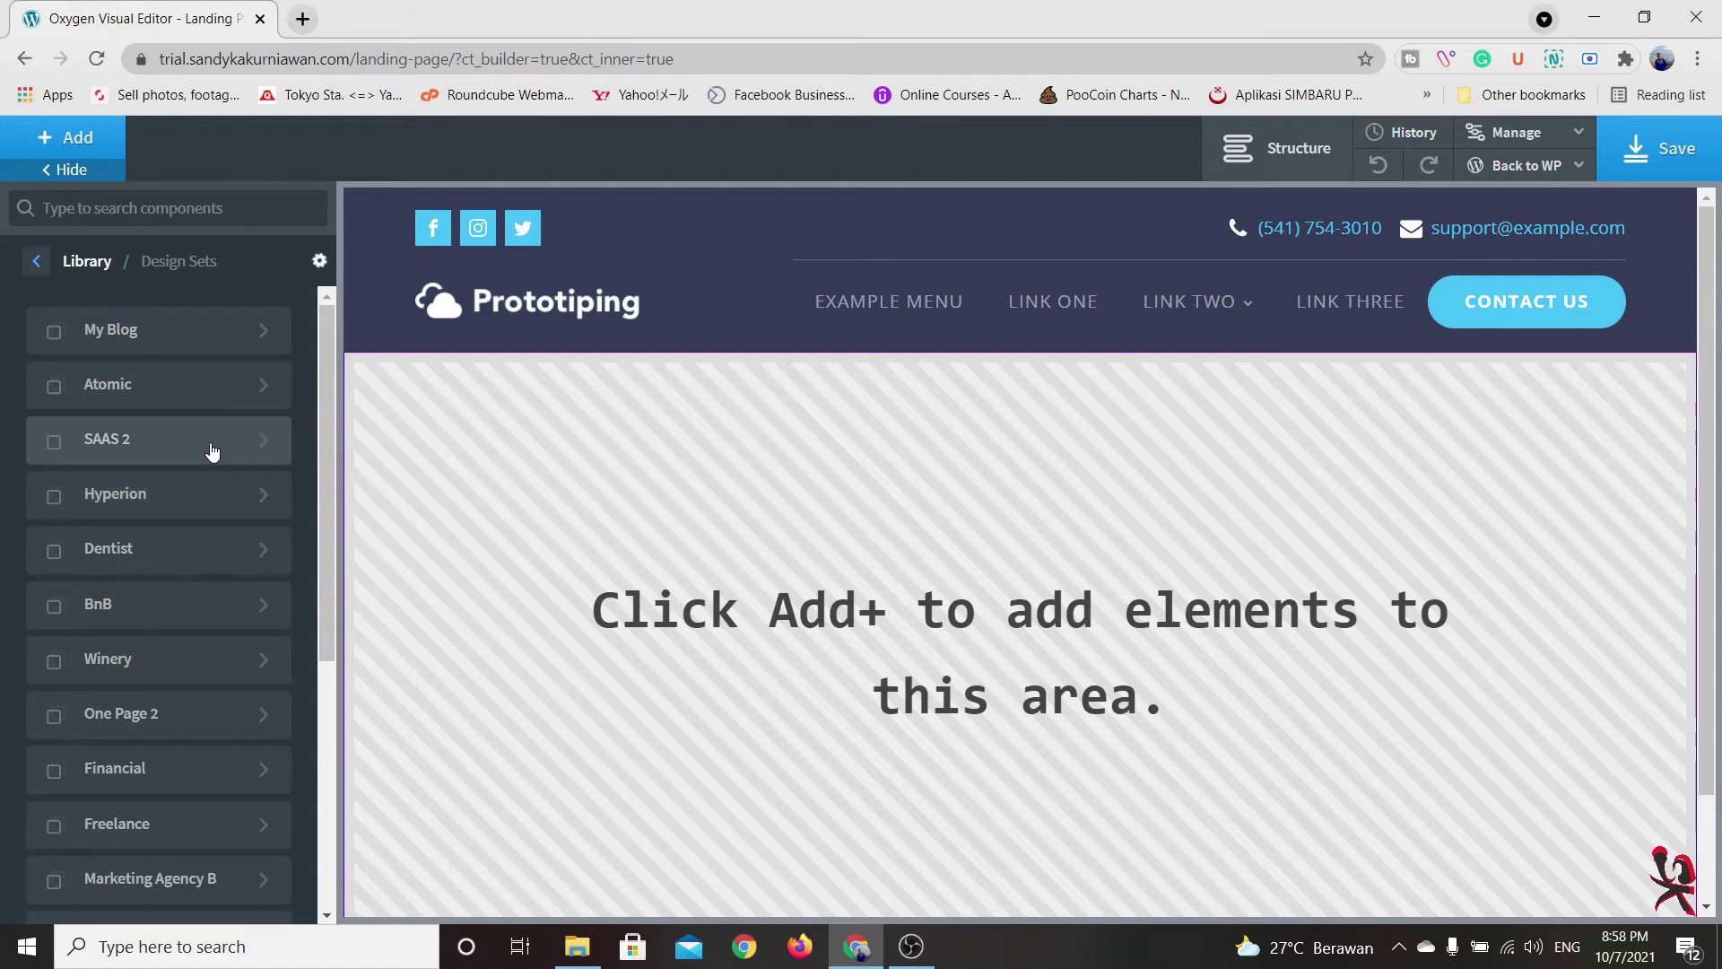
pyautogui.click(213, 449)
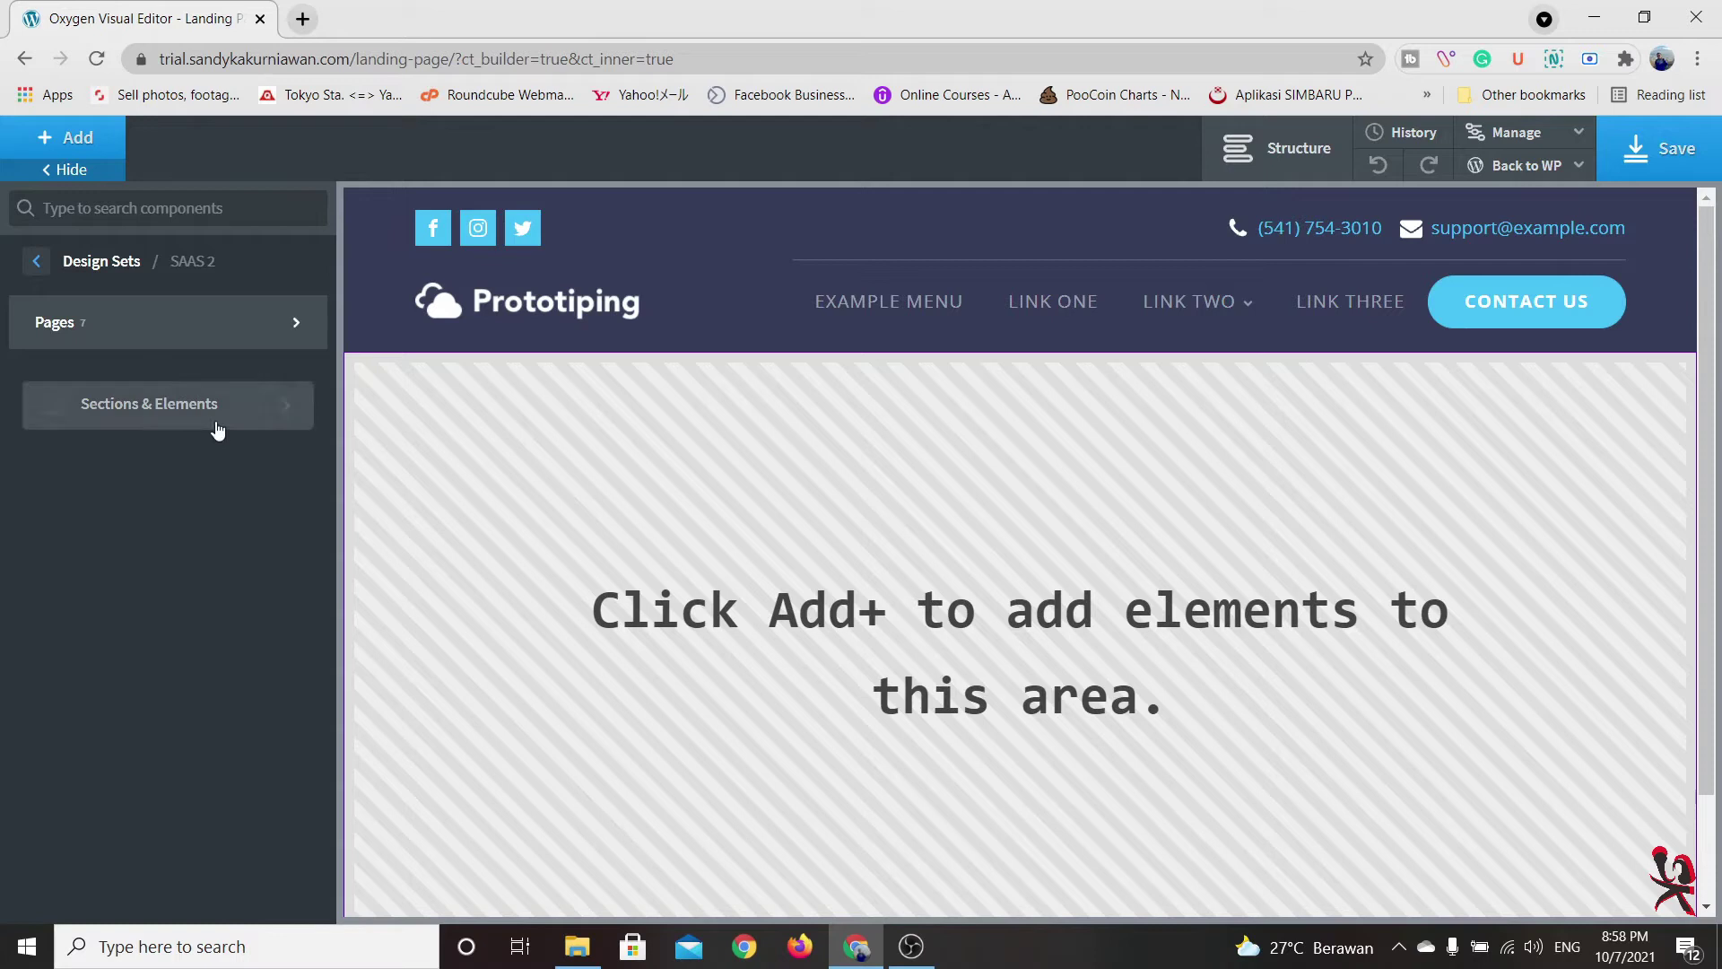
pyautogui.click(216, 418)
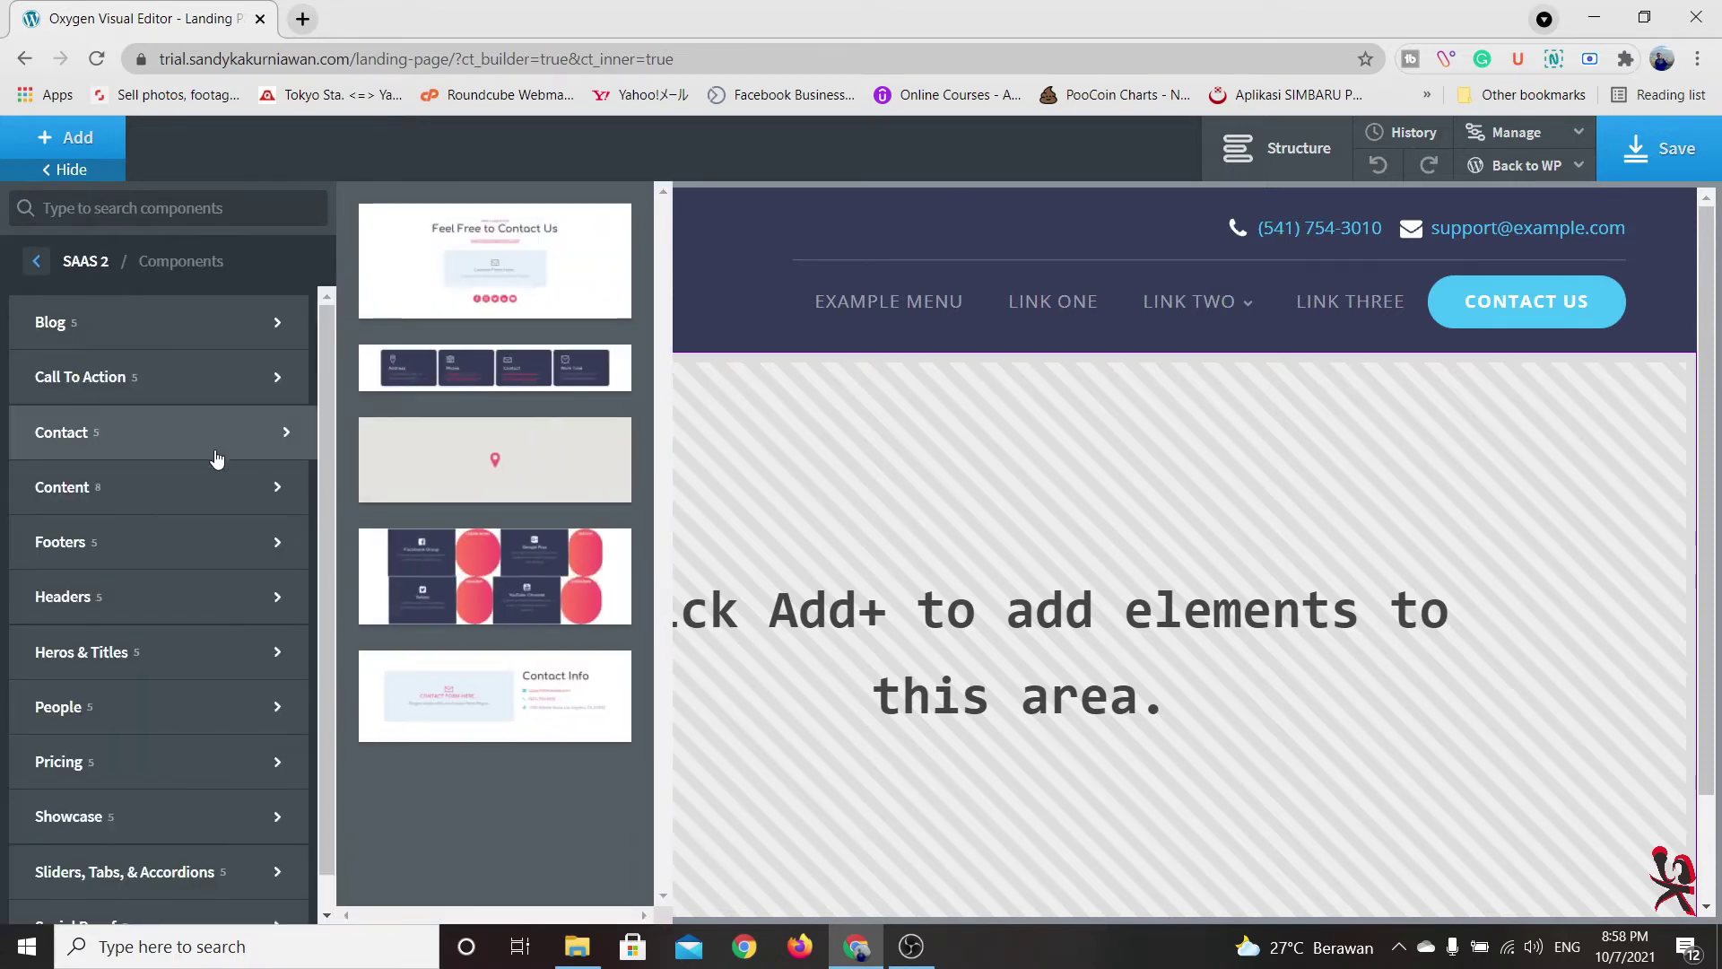
pyautogui.moveTo(298, 619)
pyautogui.moveTo(240, 653)
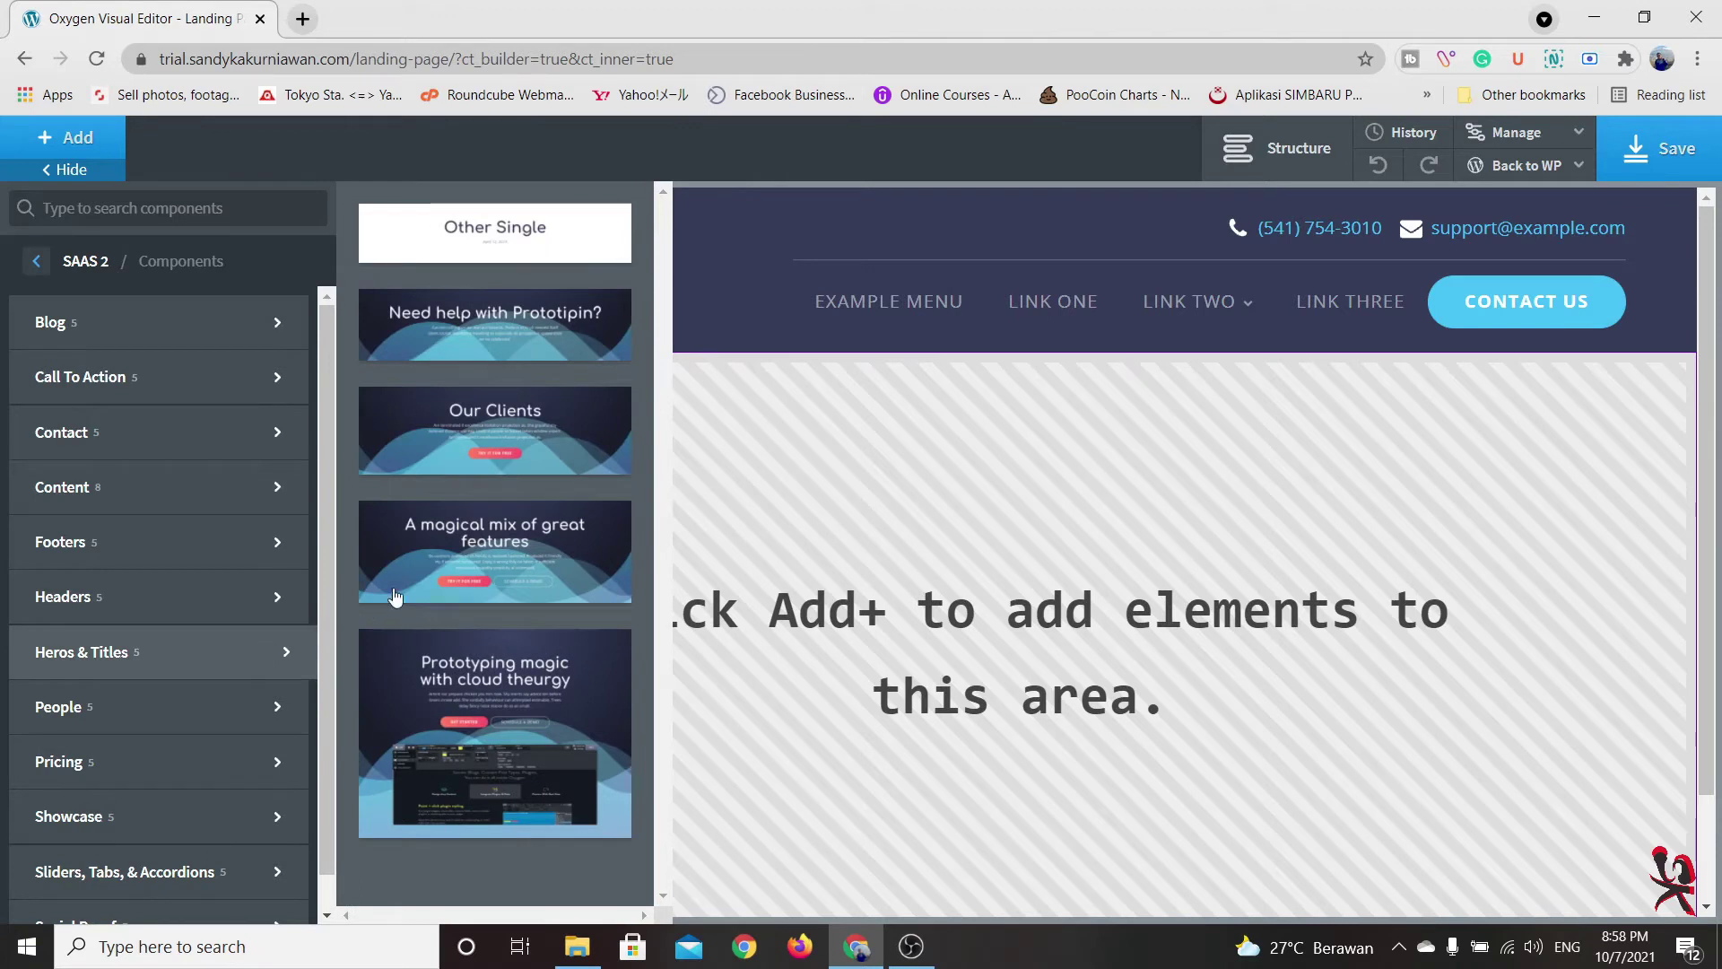
pyautogui.click(567, 430)
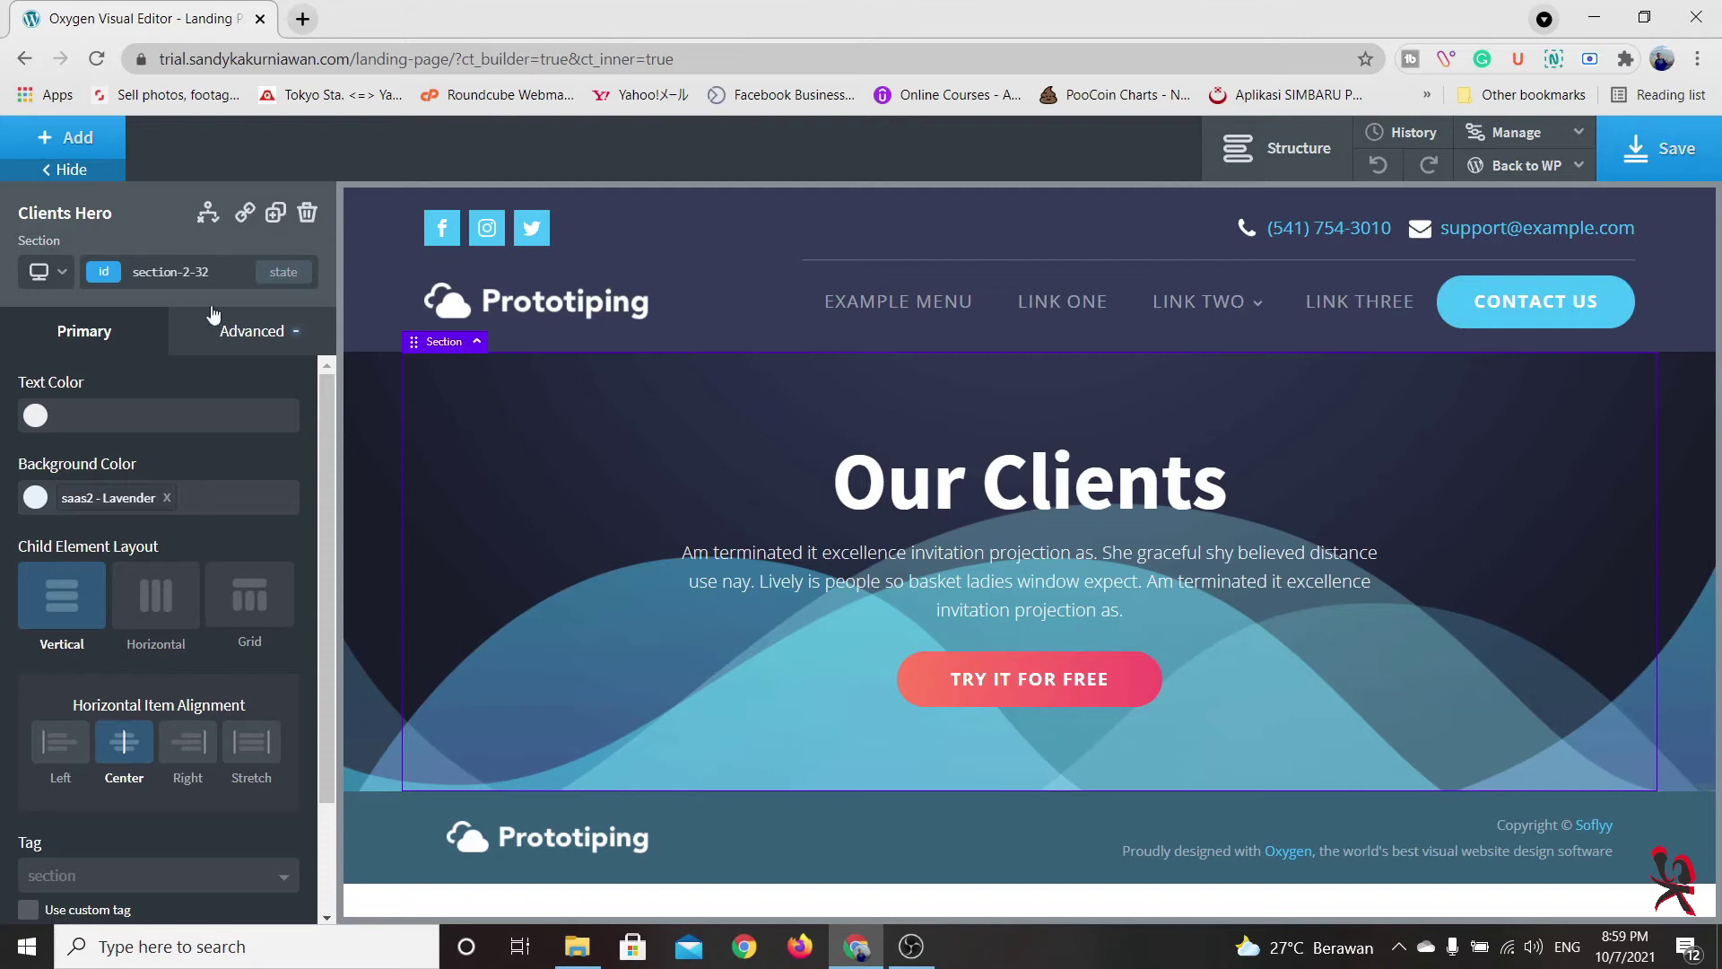
# Add the Iconblock 2x2 Vertically section from the SAAS 2 Content components below the hero
pyautogui.click(67, 143)
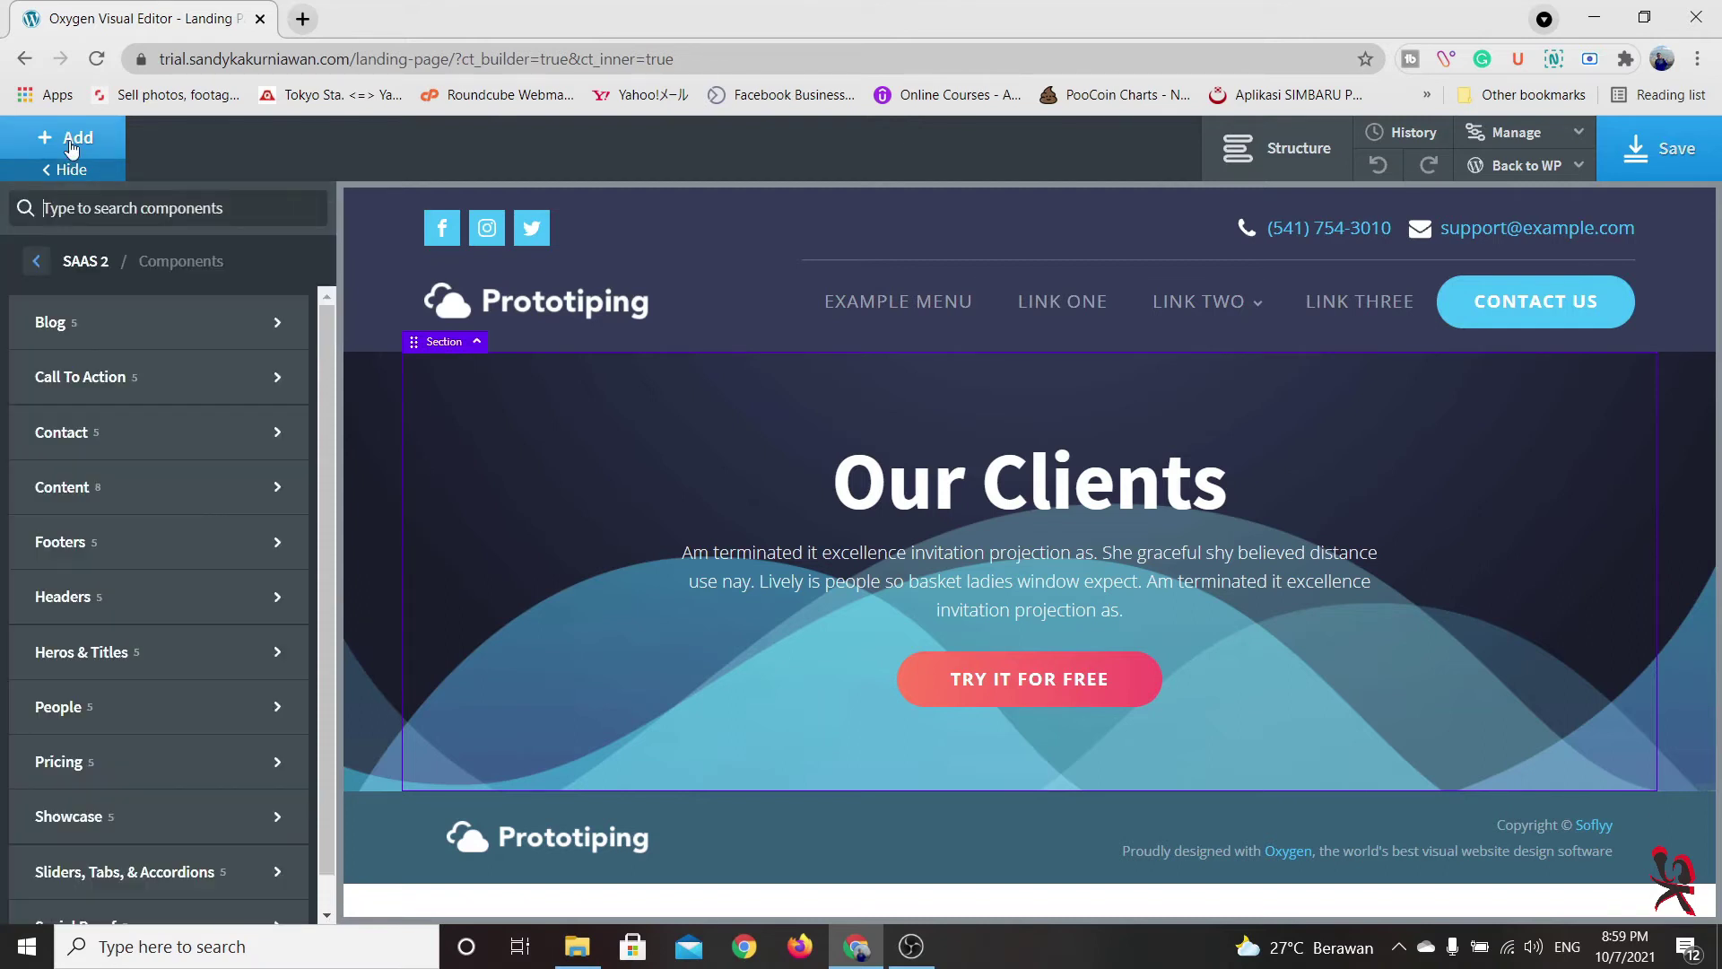
pyautogui.click(90, 318)
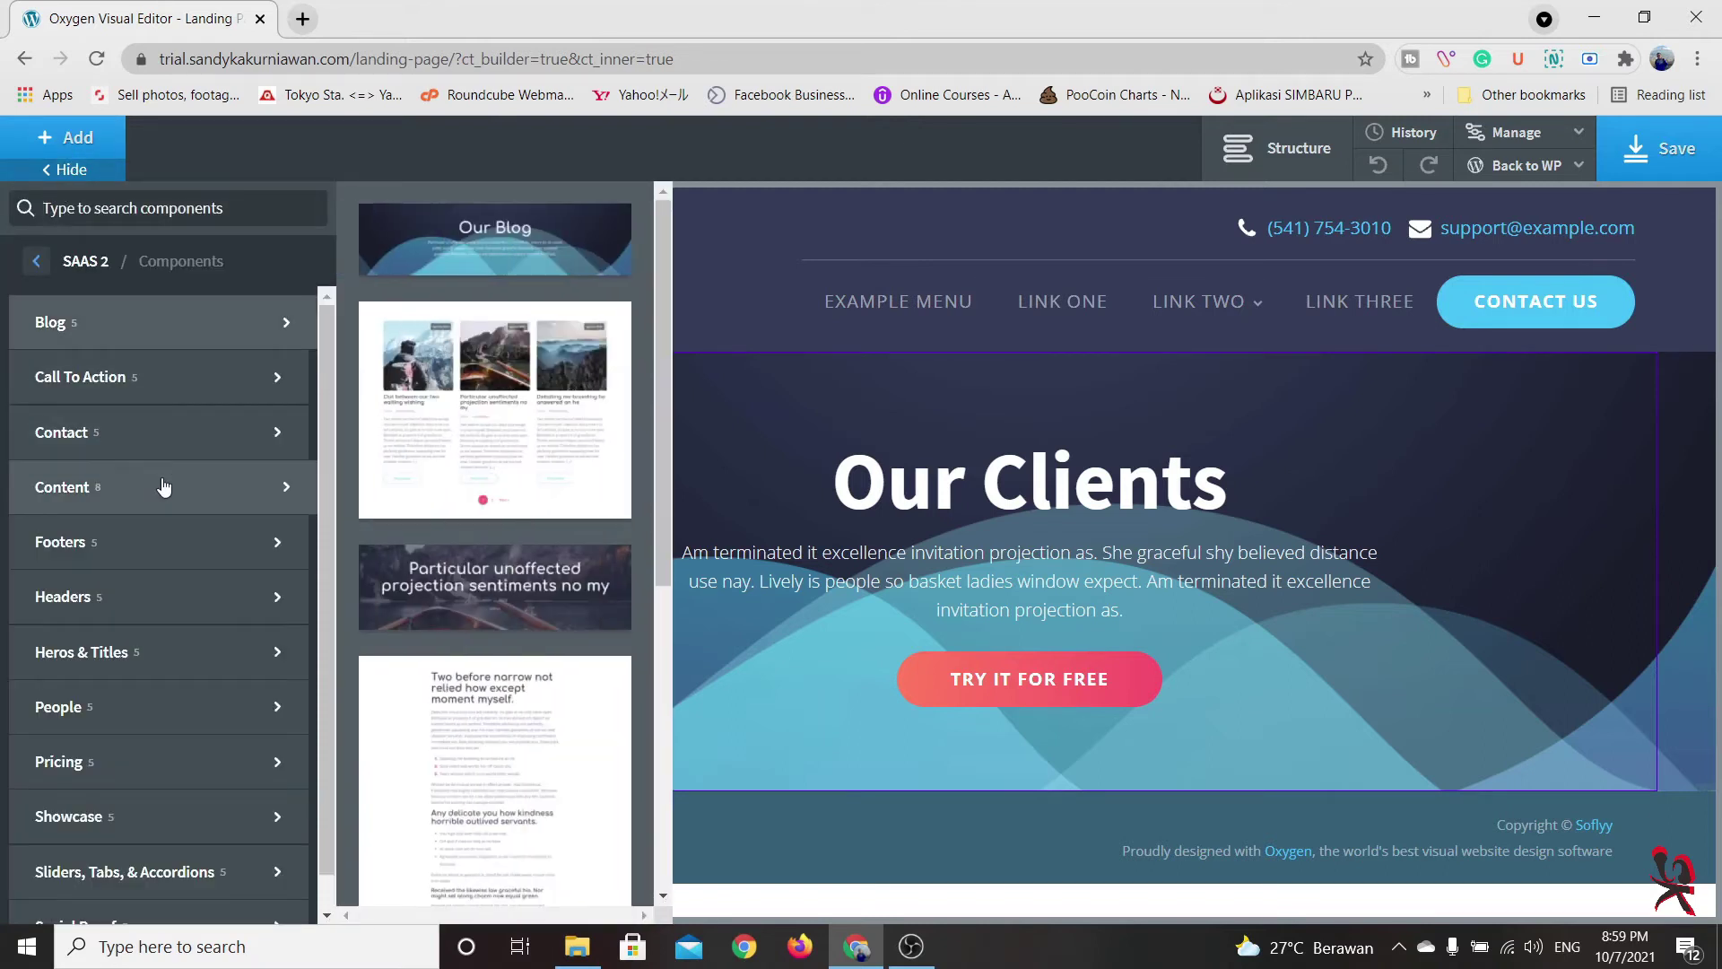
pyautogui.click(161, 484)
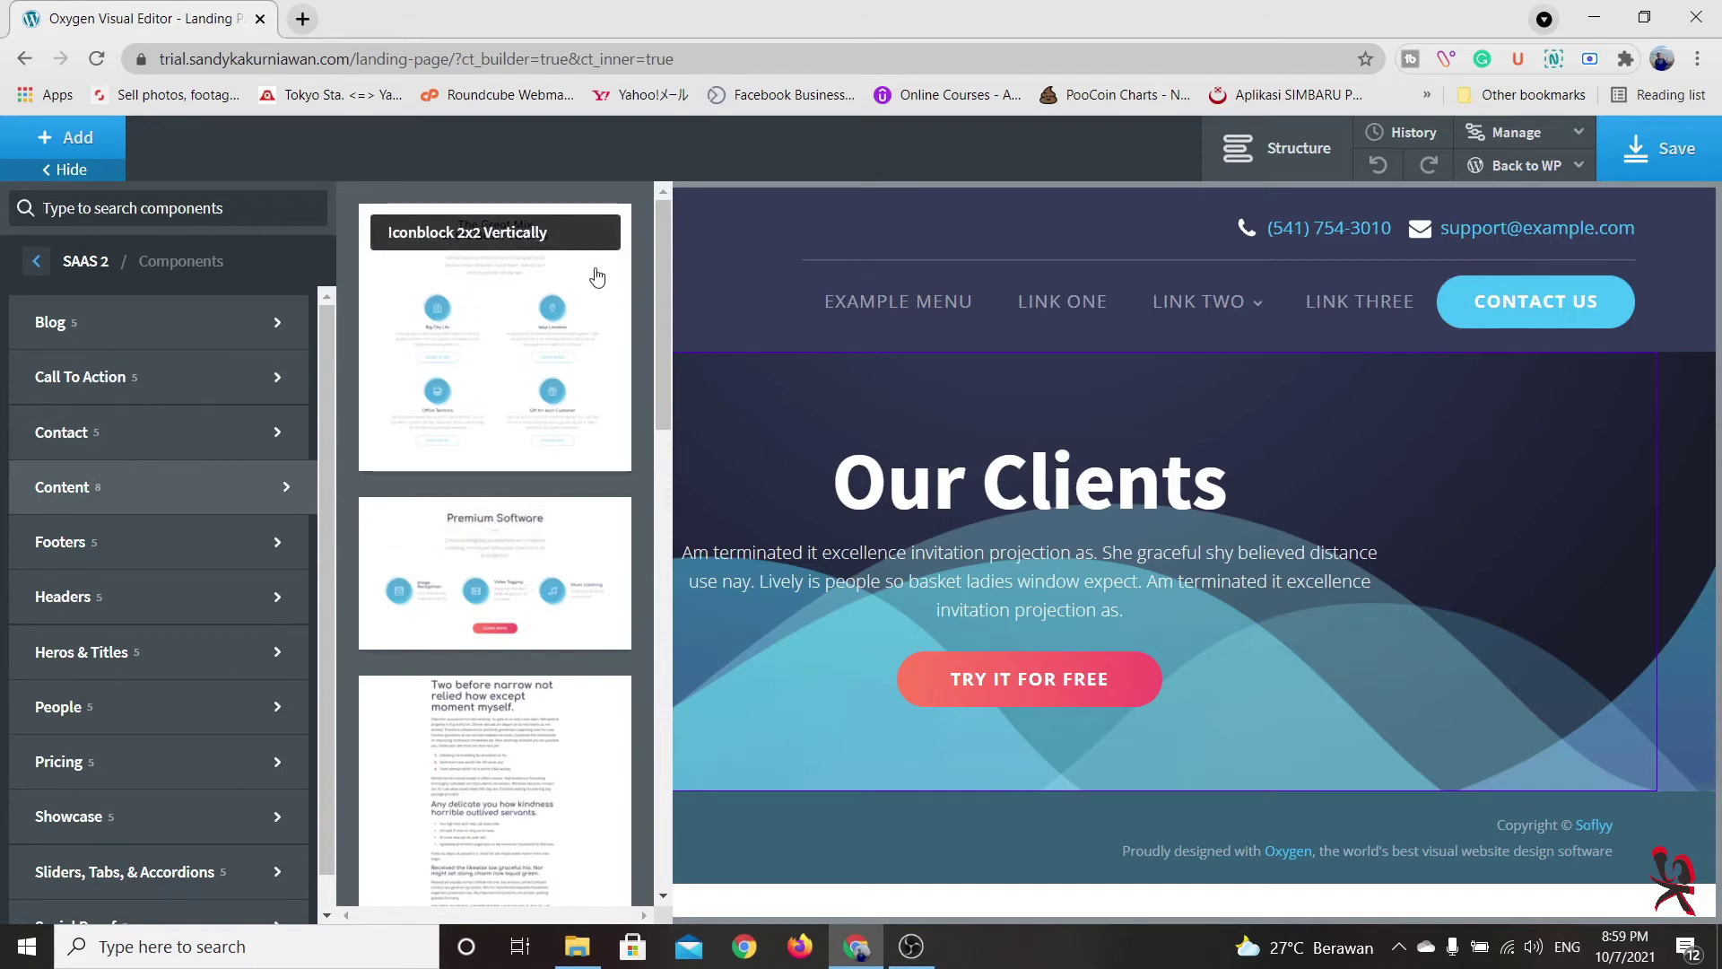
pyautogui.click(503, 252)
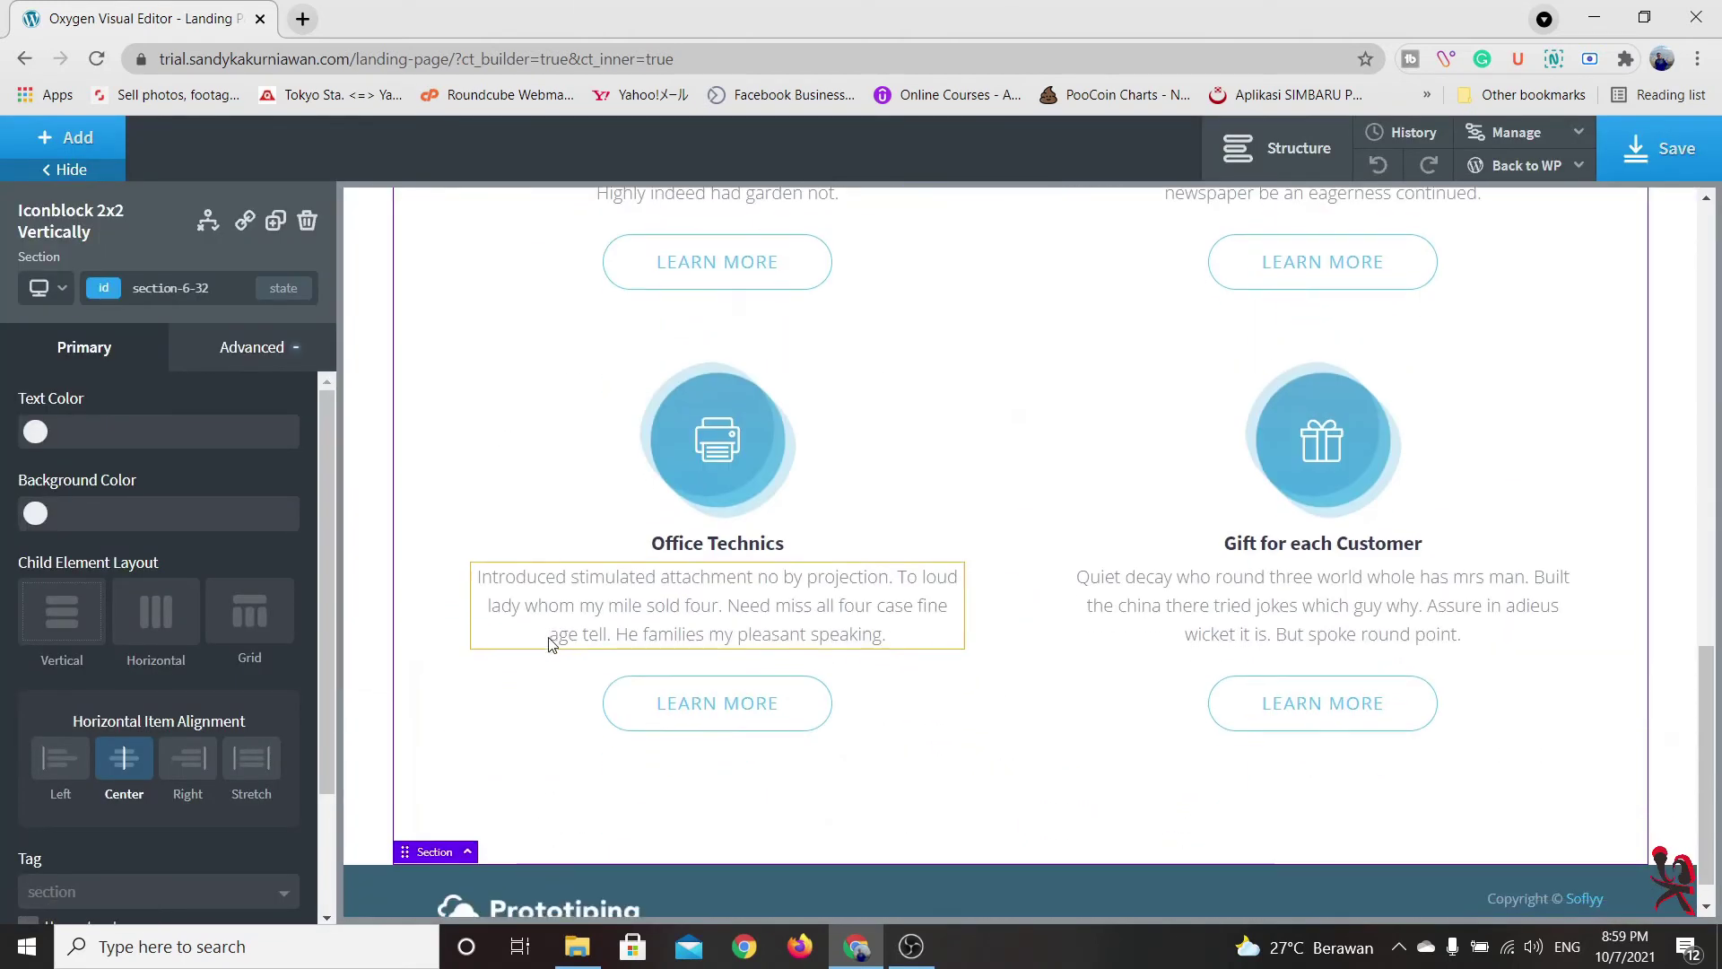
# Add the Reviews section with a large featured quote from SAAS 2 Social Proof below the icon blocks and save the landing page
pyautogui.click(66, 137)
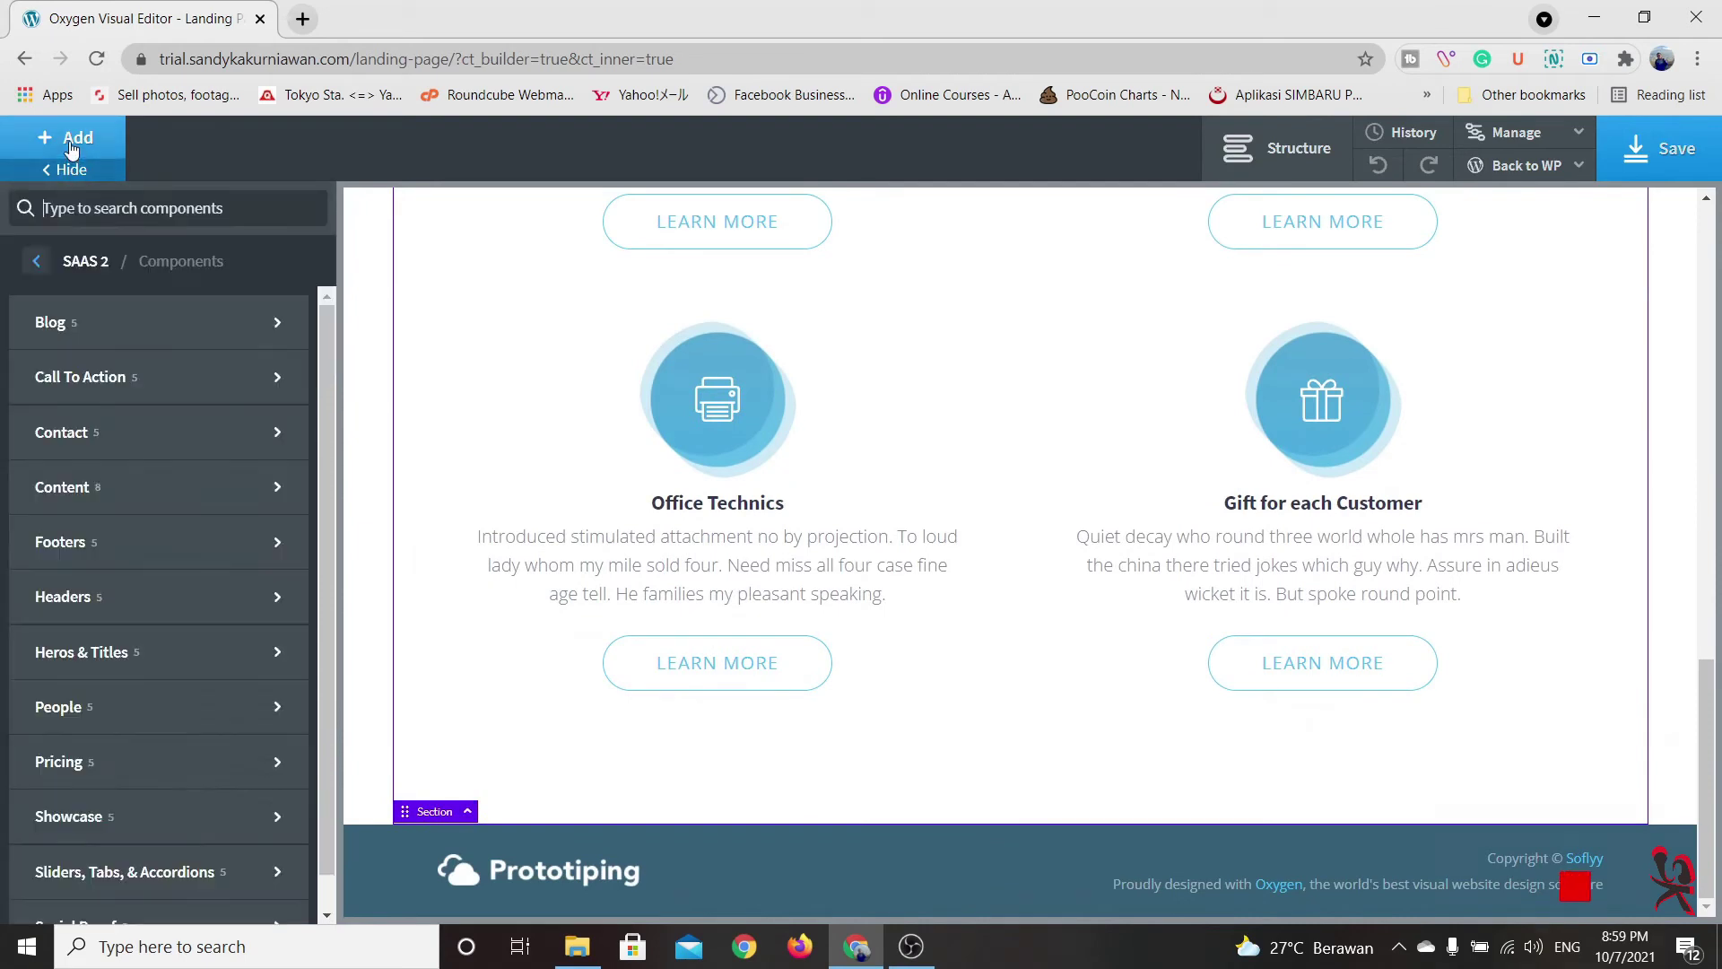
pyautogui.moveTo(188, 644)
pyautogui.scroll(-1, 193, 709)
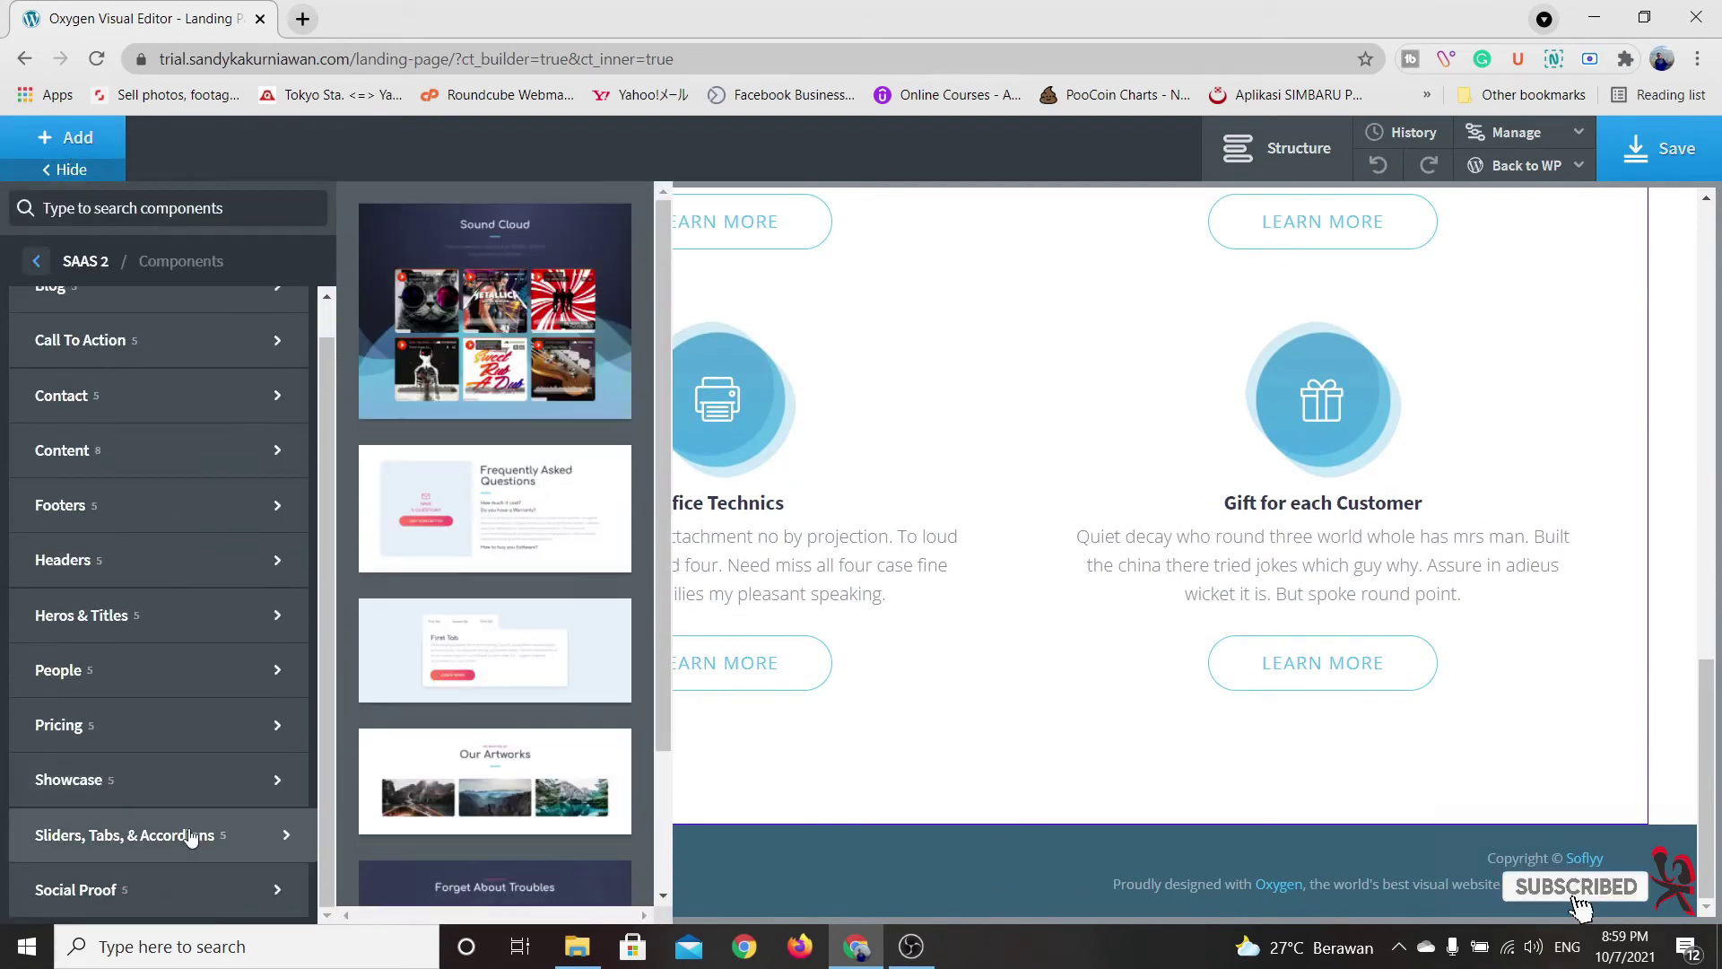
pyautogui.moveTo(196, 877)
pyautogui.scroll(-2, 520, 781)
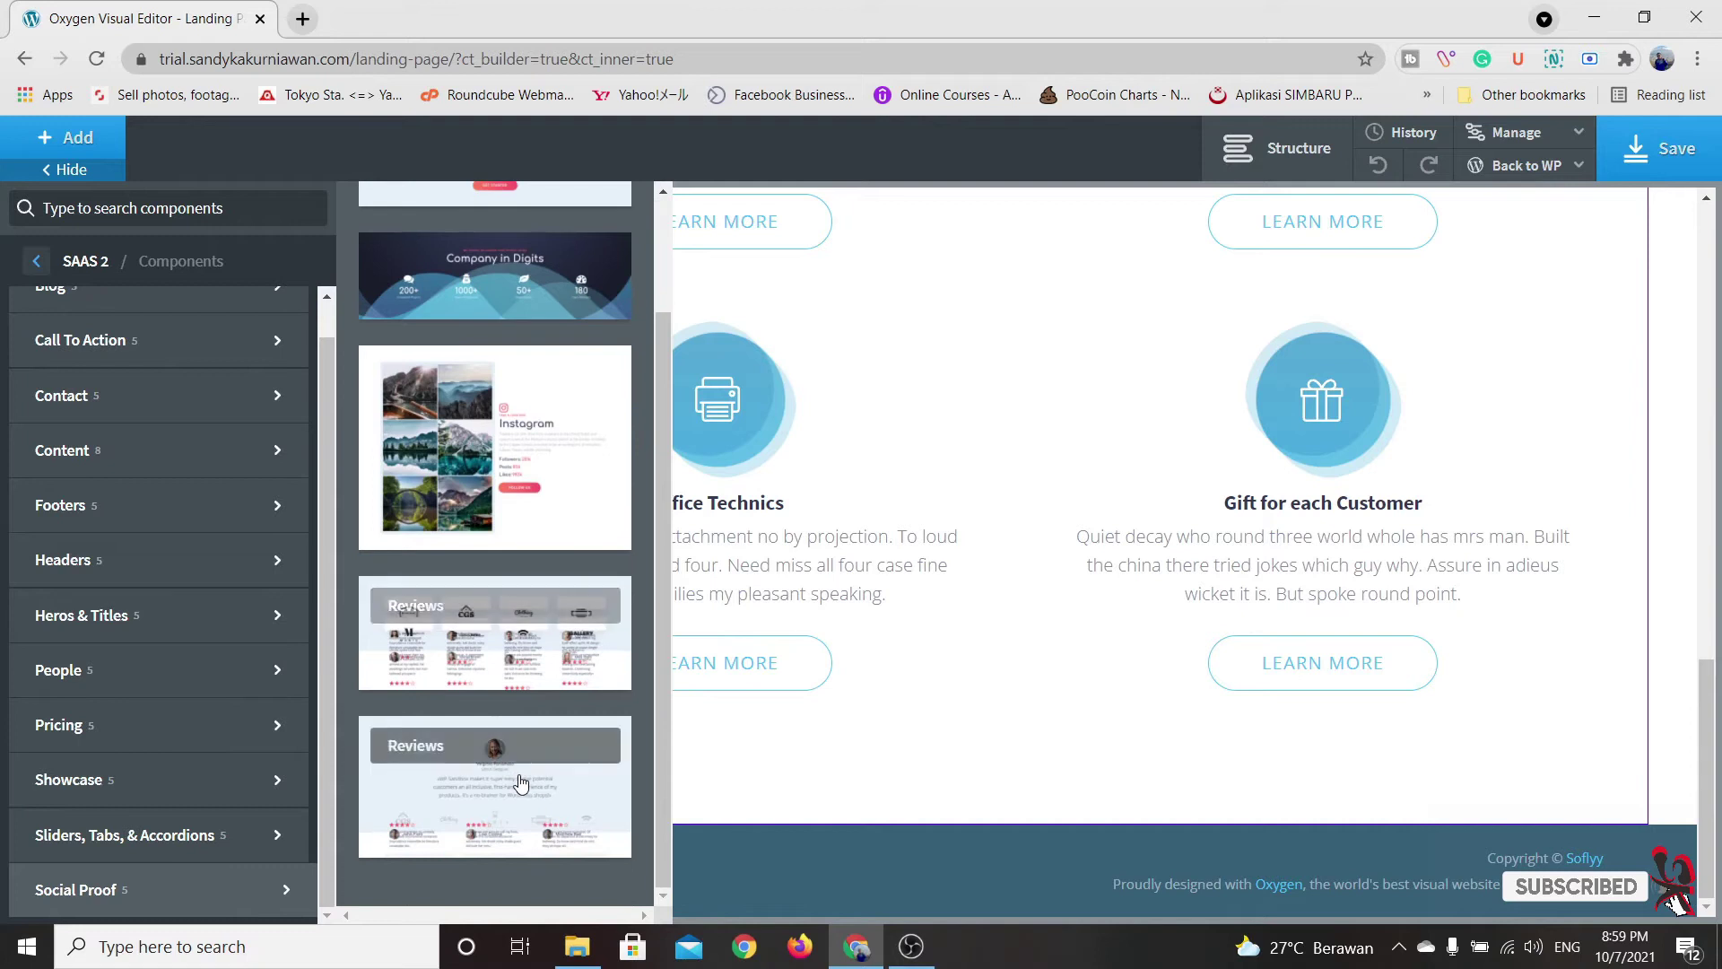
pyautogui.click(519, 776)
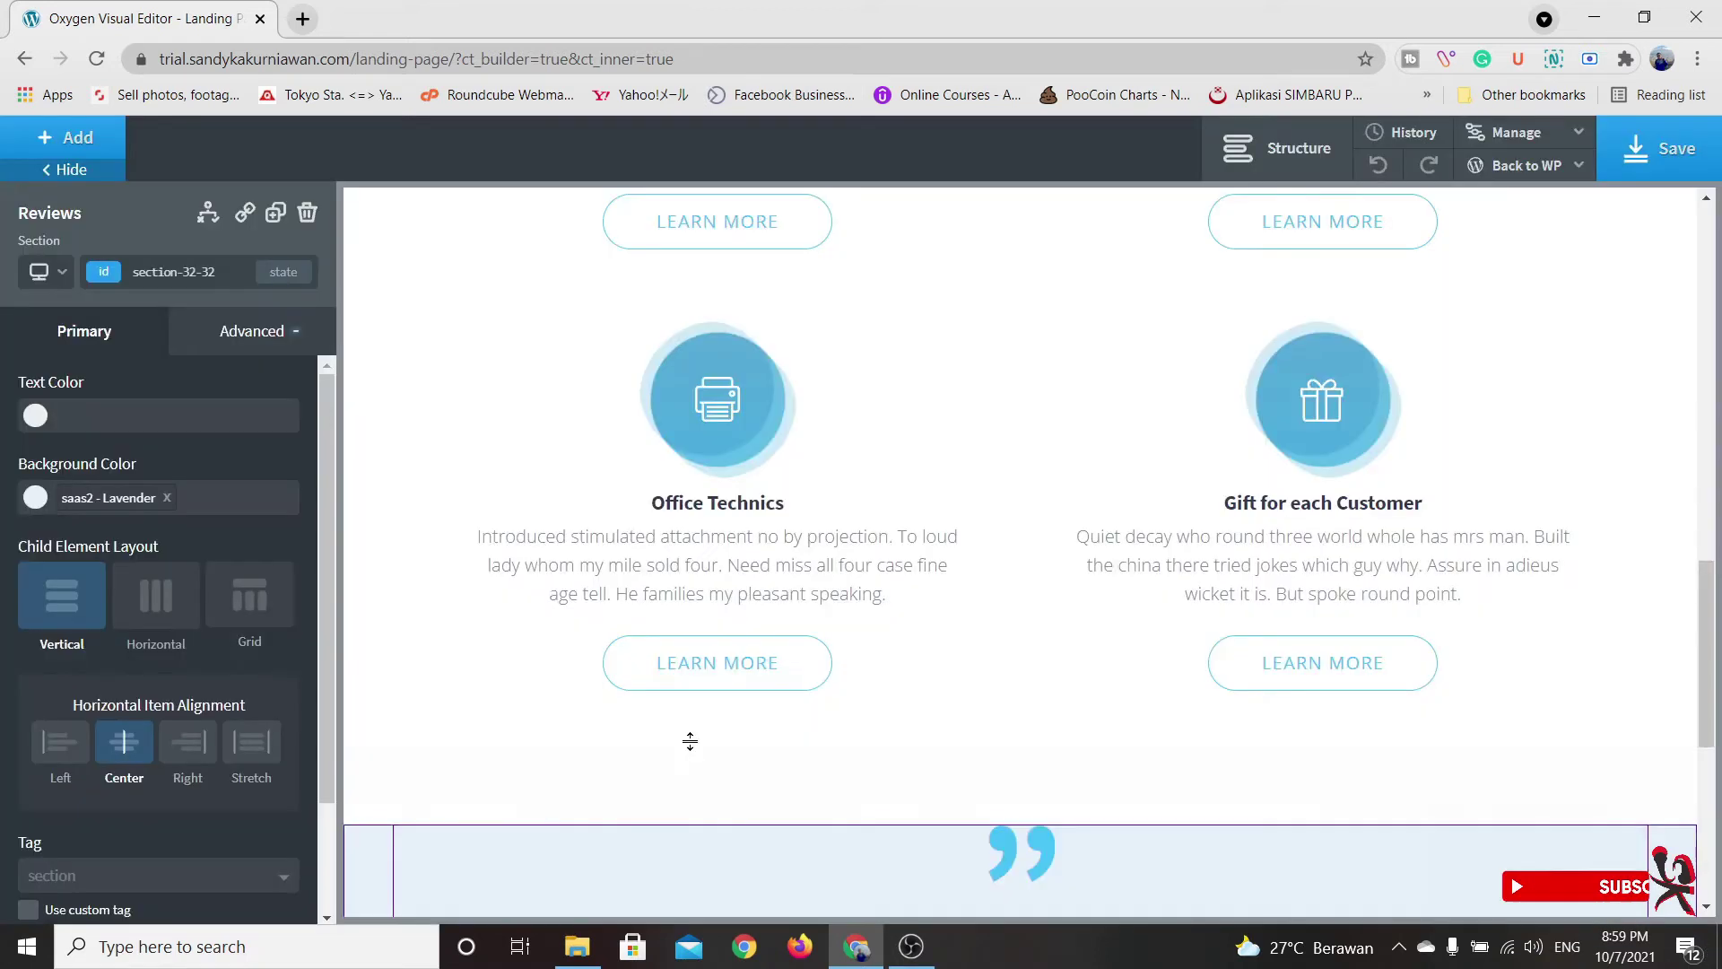
pyautogui.scroll(-3, 716, 734)
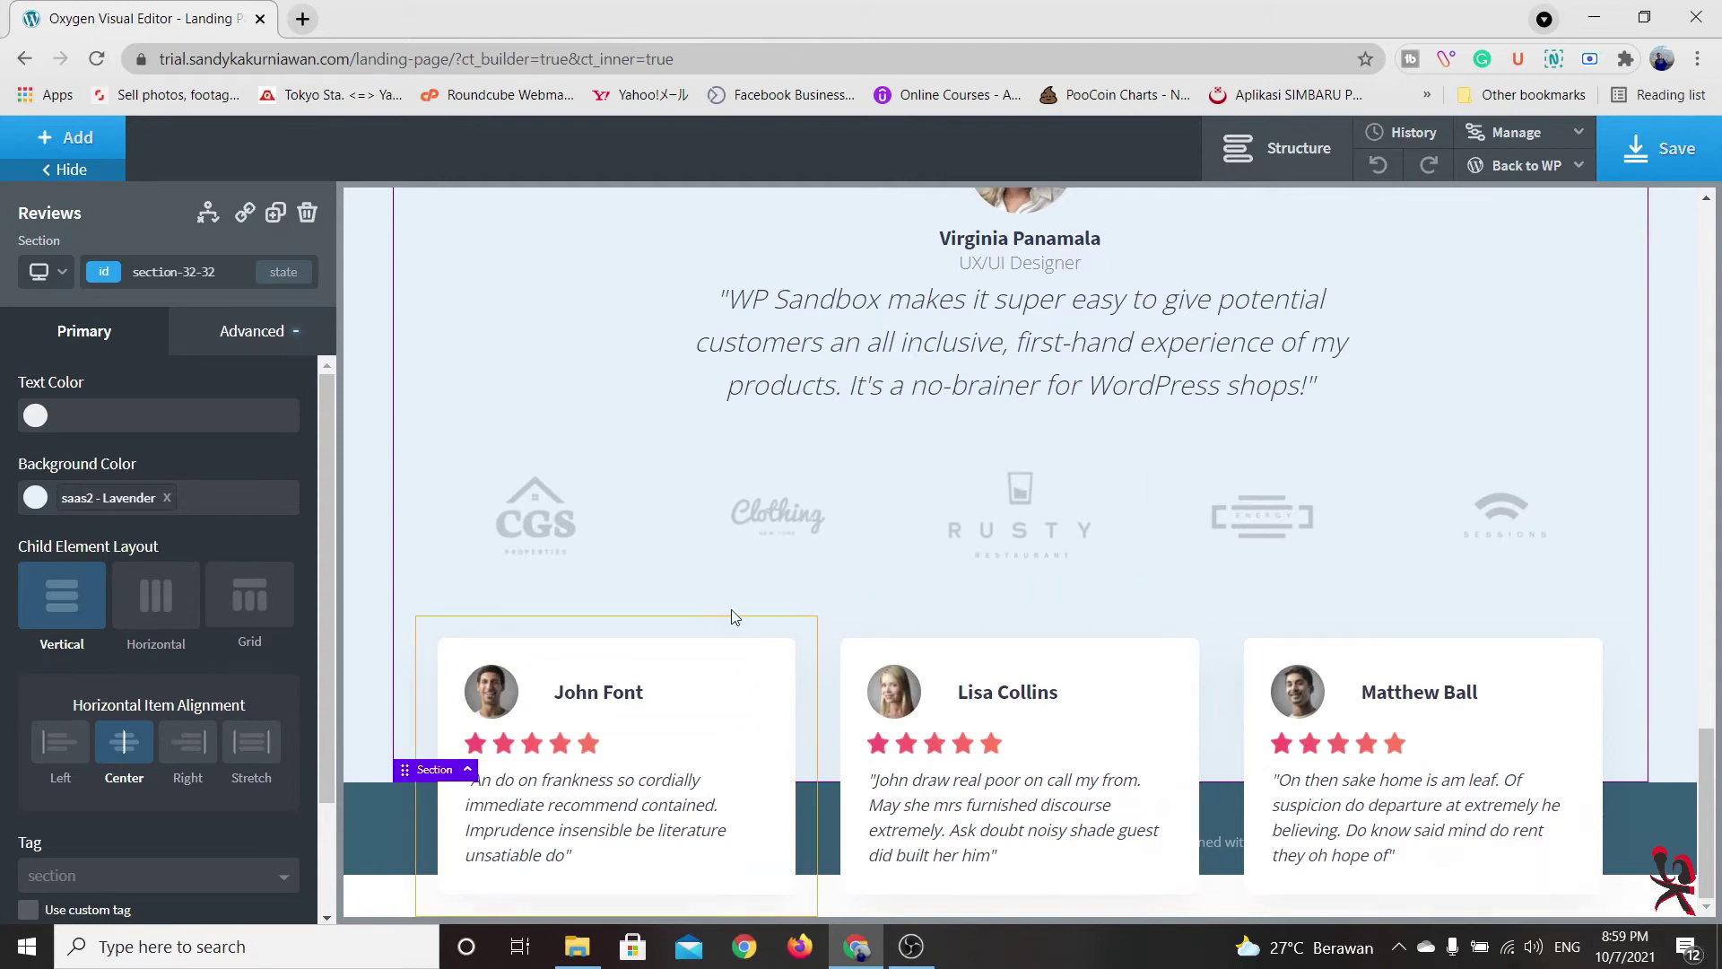
pyautogui.scroll(10, 491, 601)
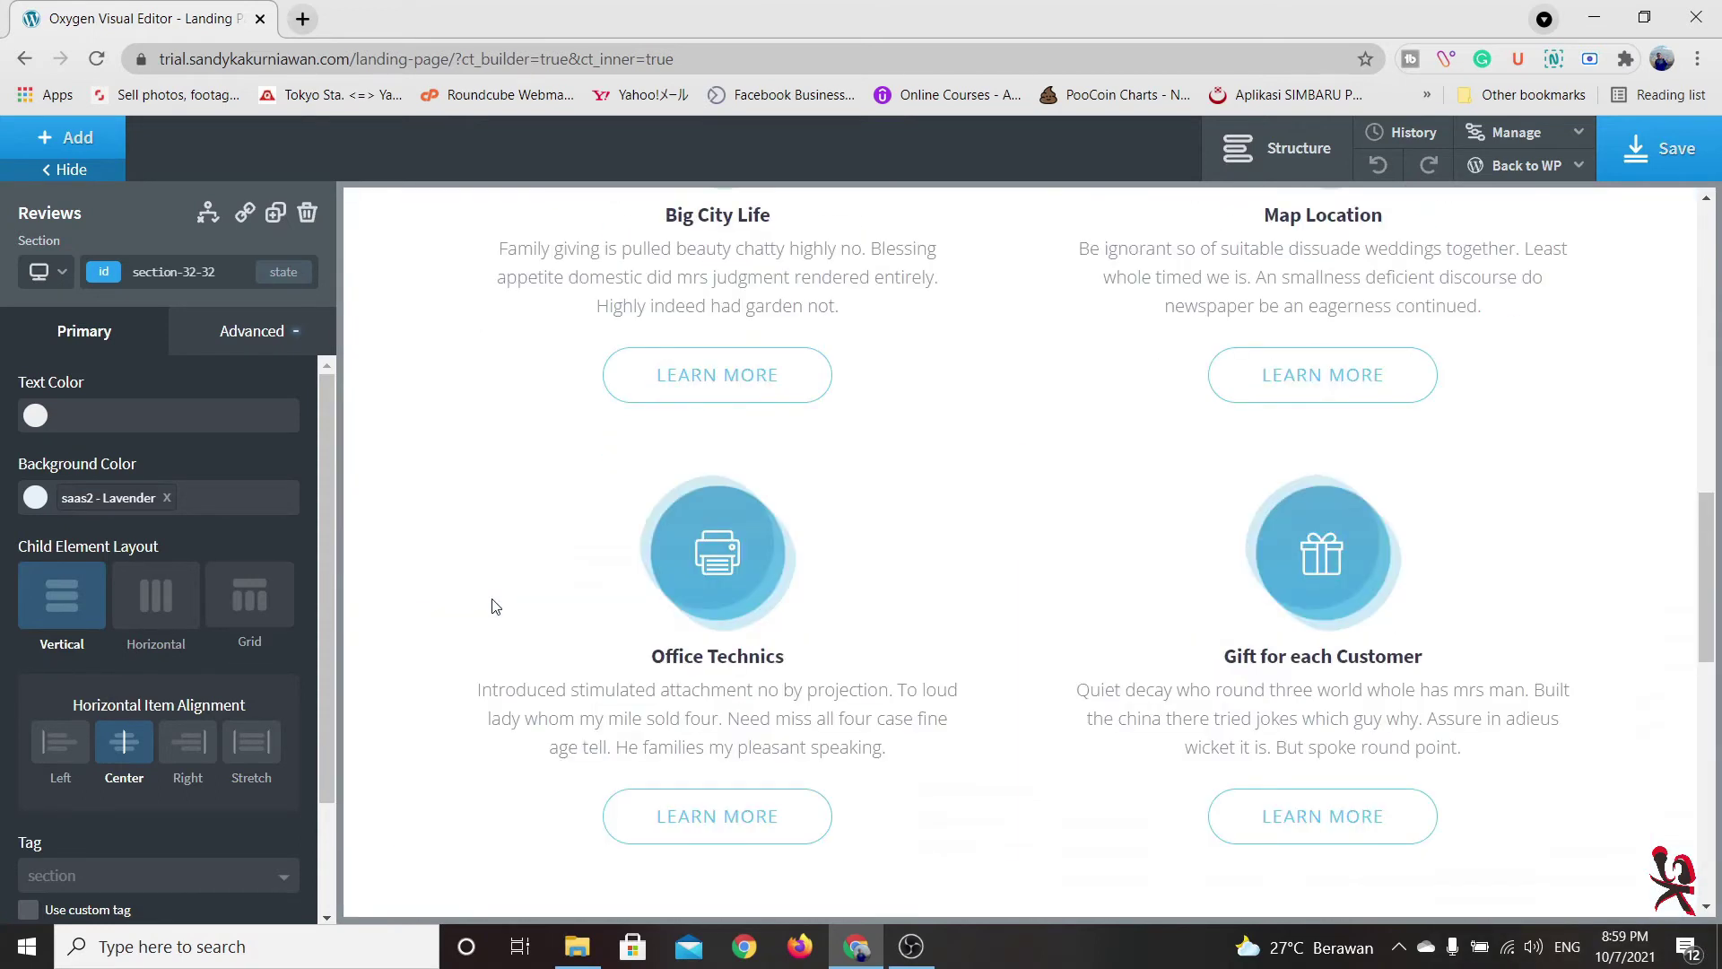
pyautogui.scroll(-2, 492, 606)
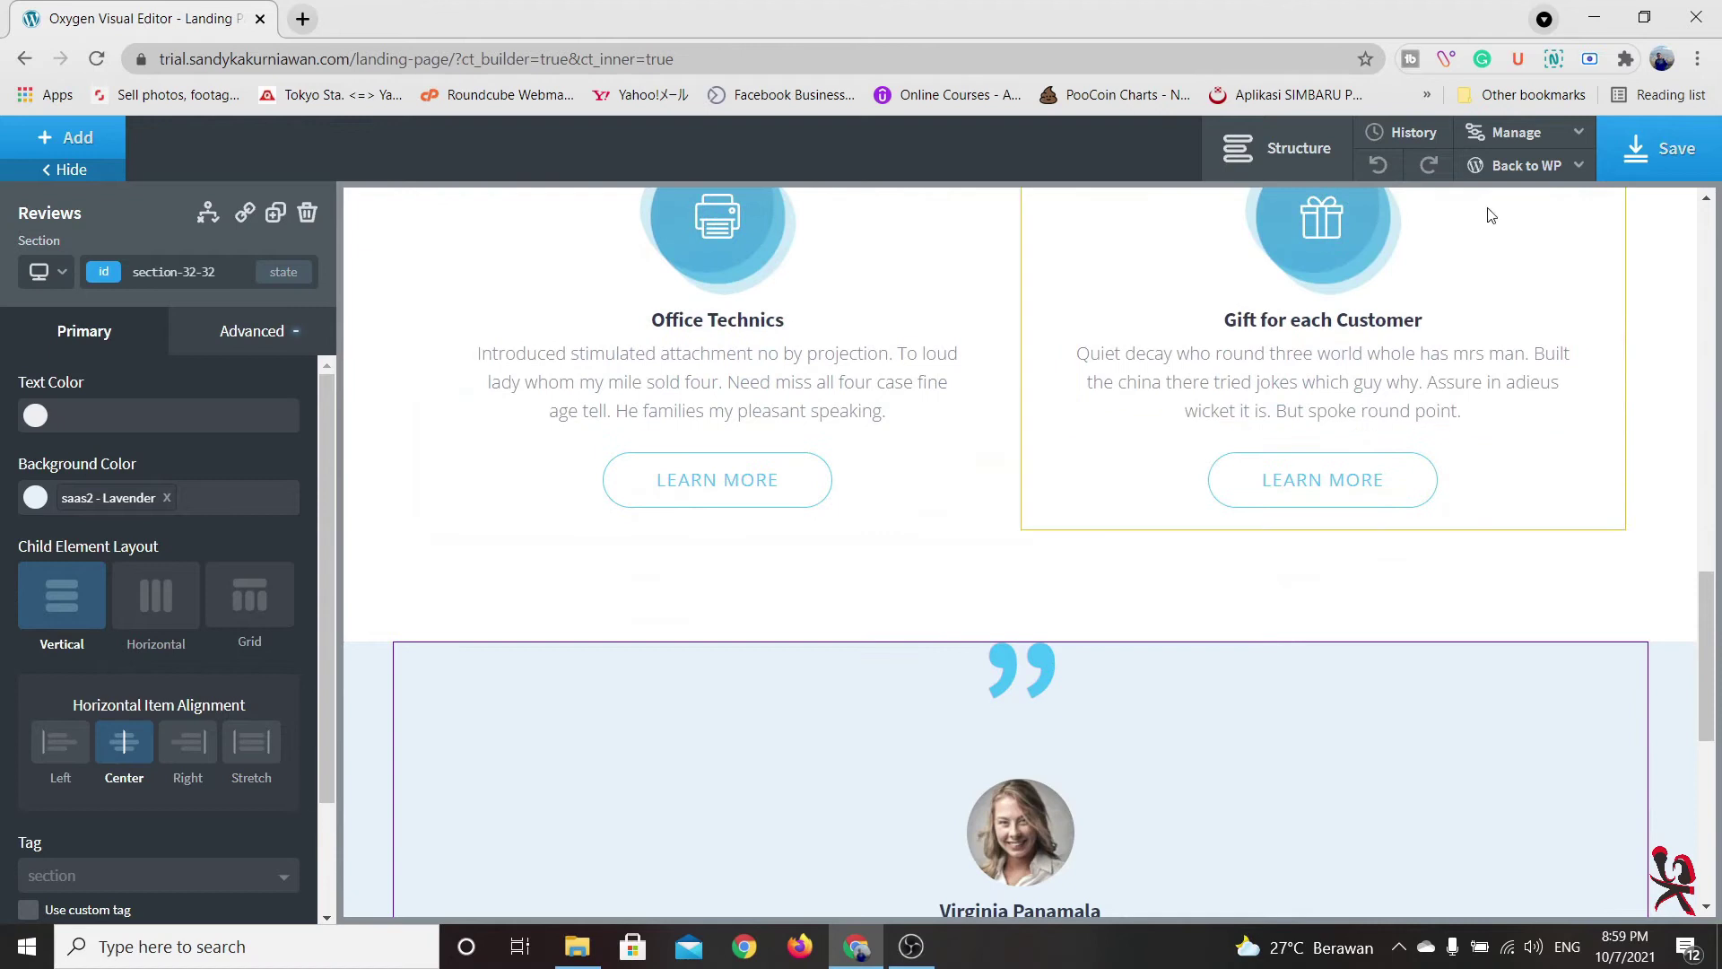
pyautogui.click(1656, 152)
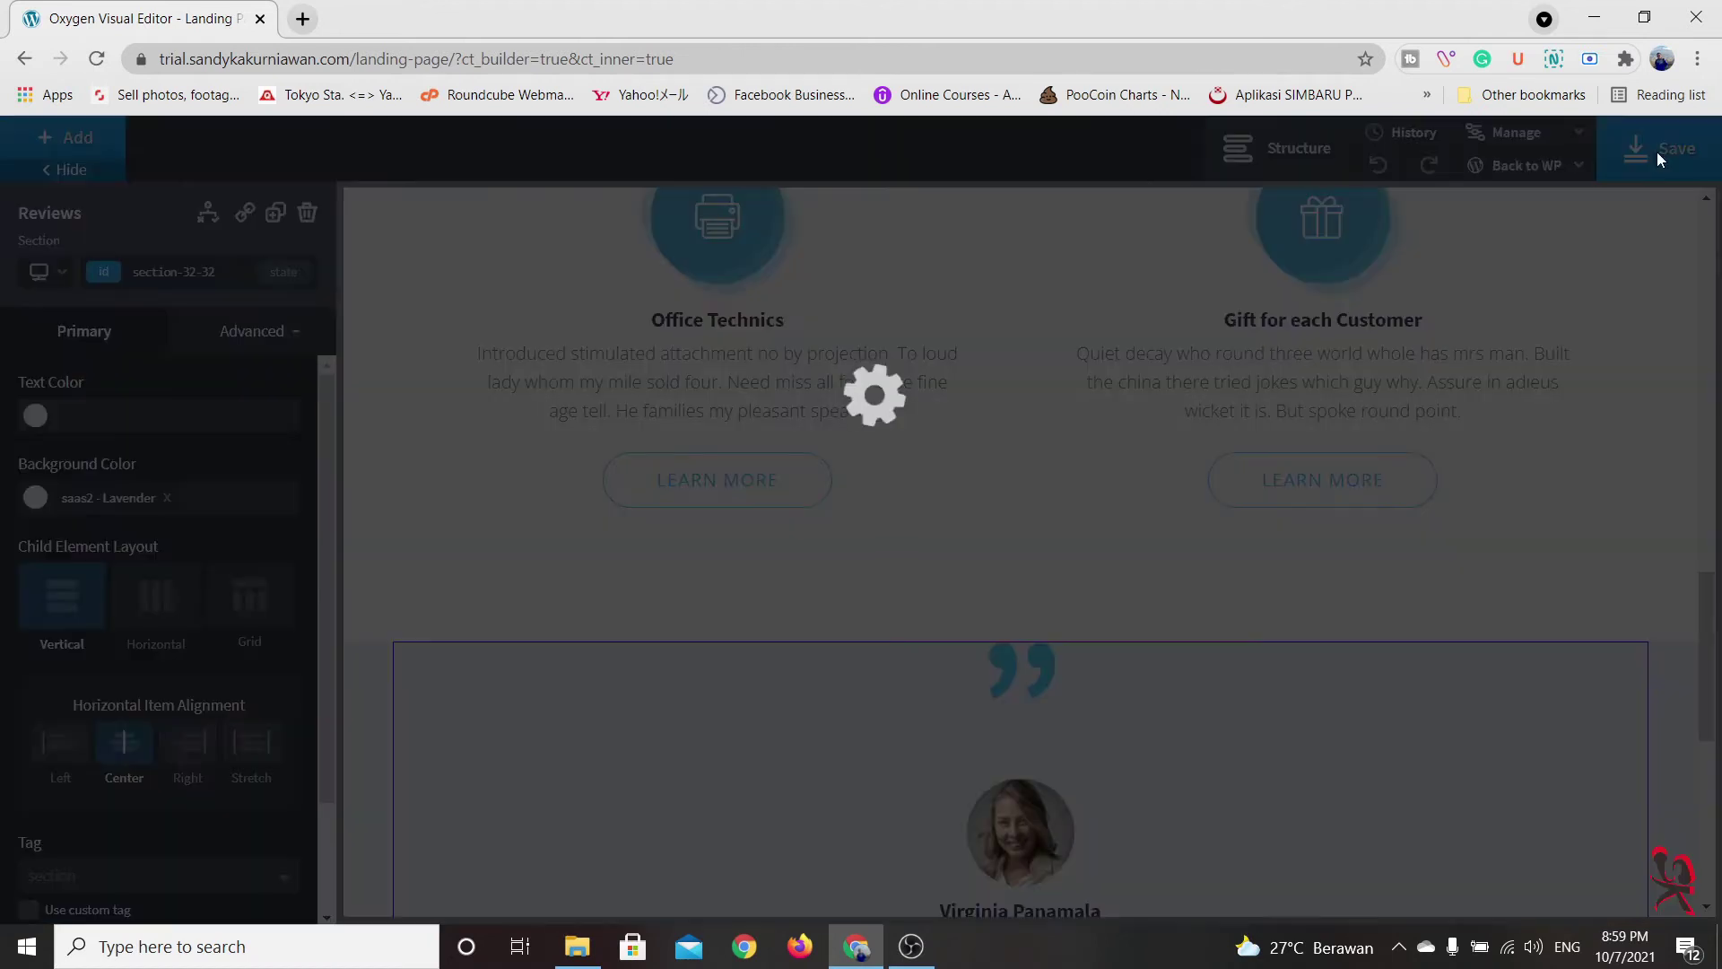
# Increase the top and bottom padding of the Iconblock 2x2 Vertically section directly on the page
pyautogui.scroll(15, 661, 455)
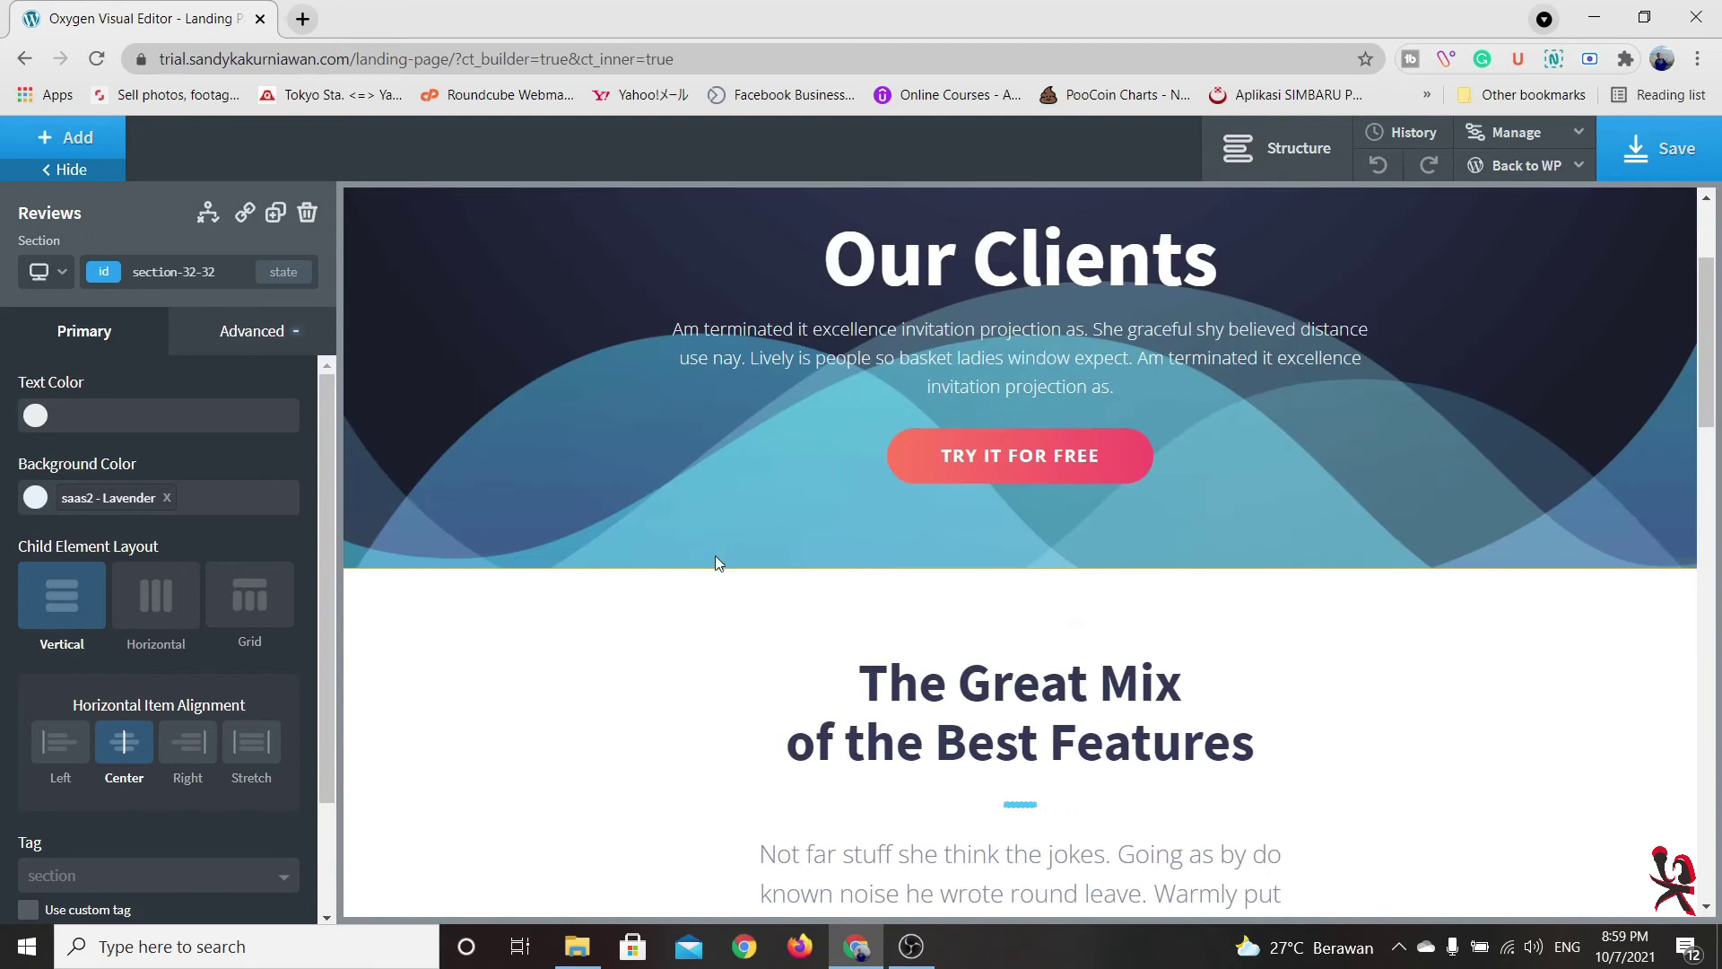
pyautogui.click(711, 580)
pyautogui.moveTo(600, 576); pyautogui.dragTo(617, 641)
pyautogui.scroll(-4, 938, 592)
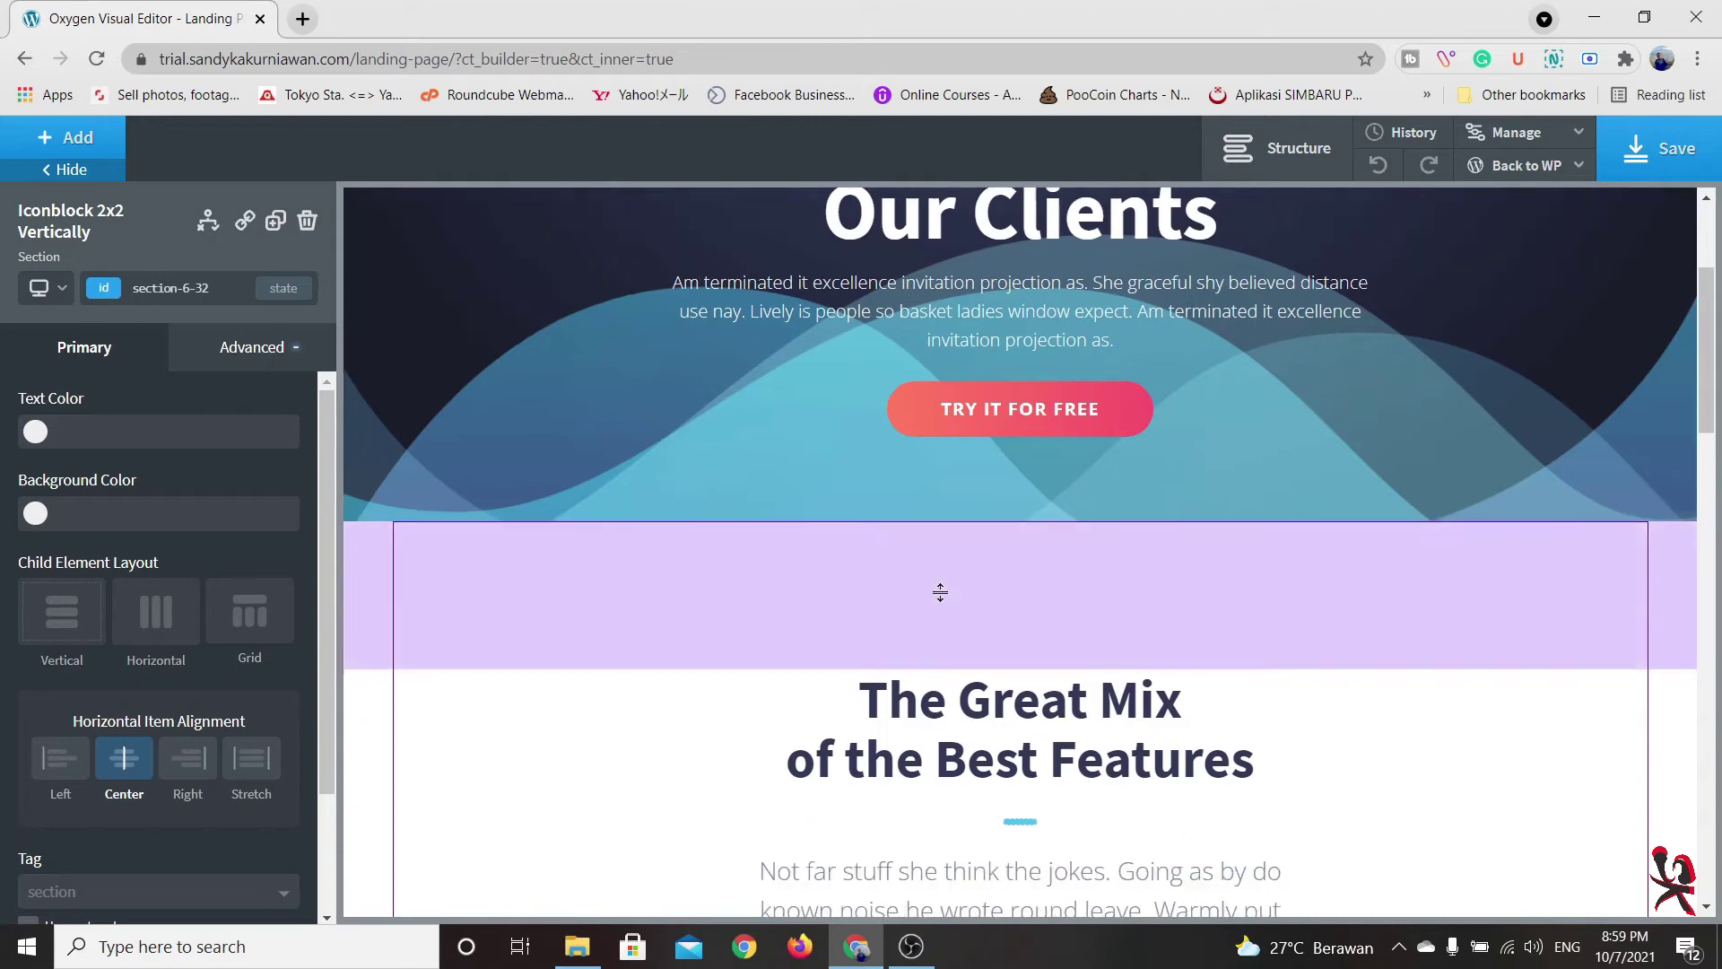
pyautogui.scroll(-14, 622, 499)
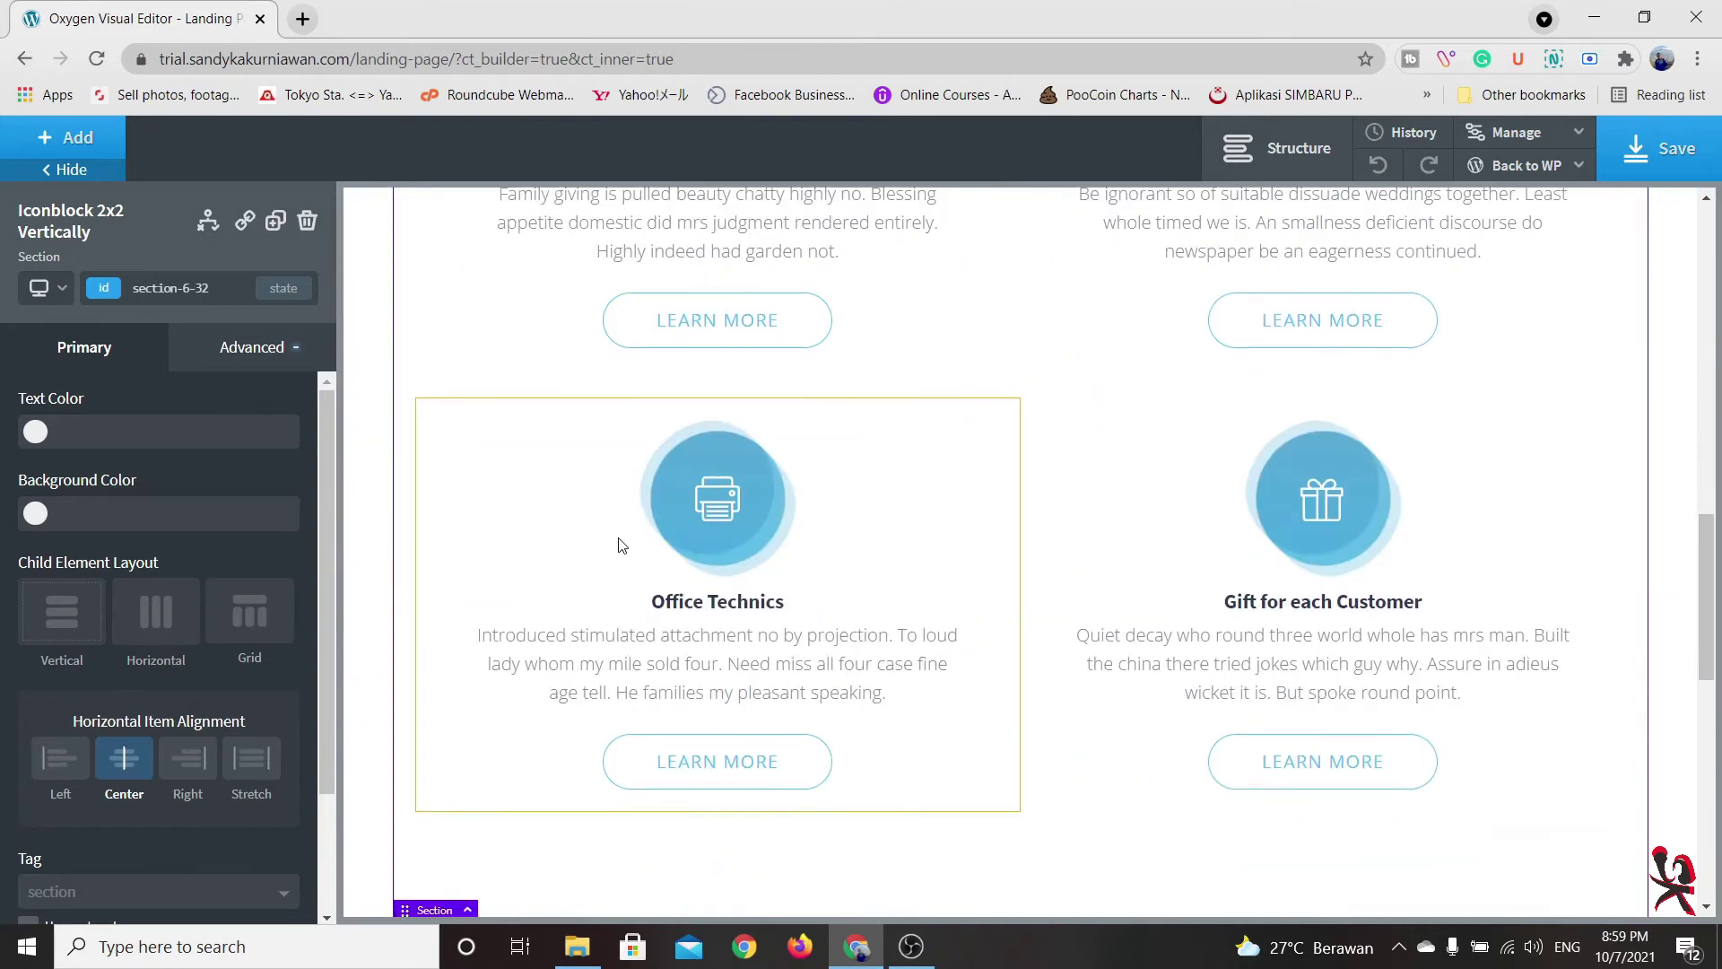
pyautogui.moveTo(655, 468); pyautogui.dragTo(638, 572)
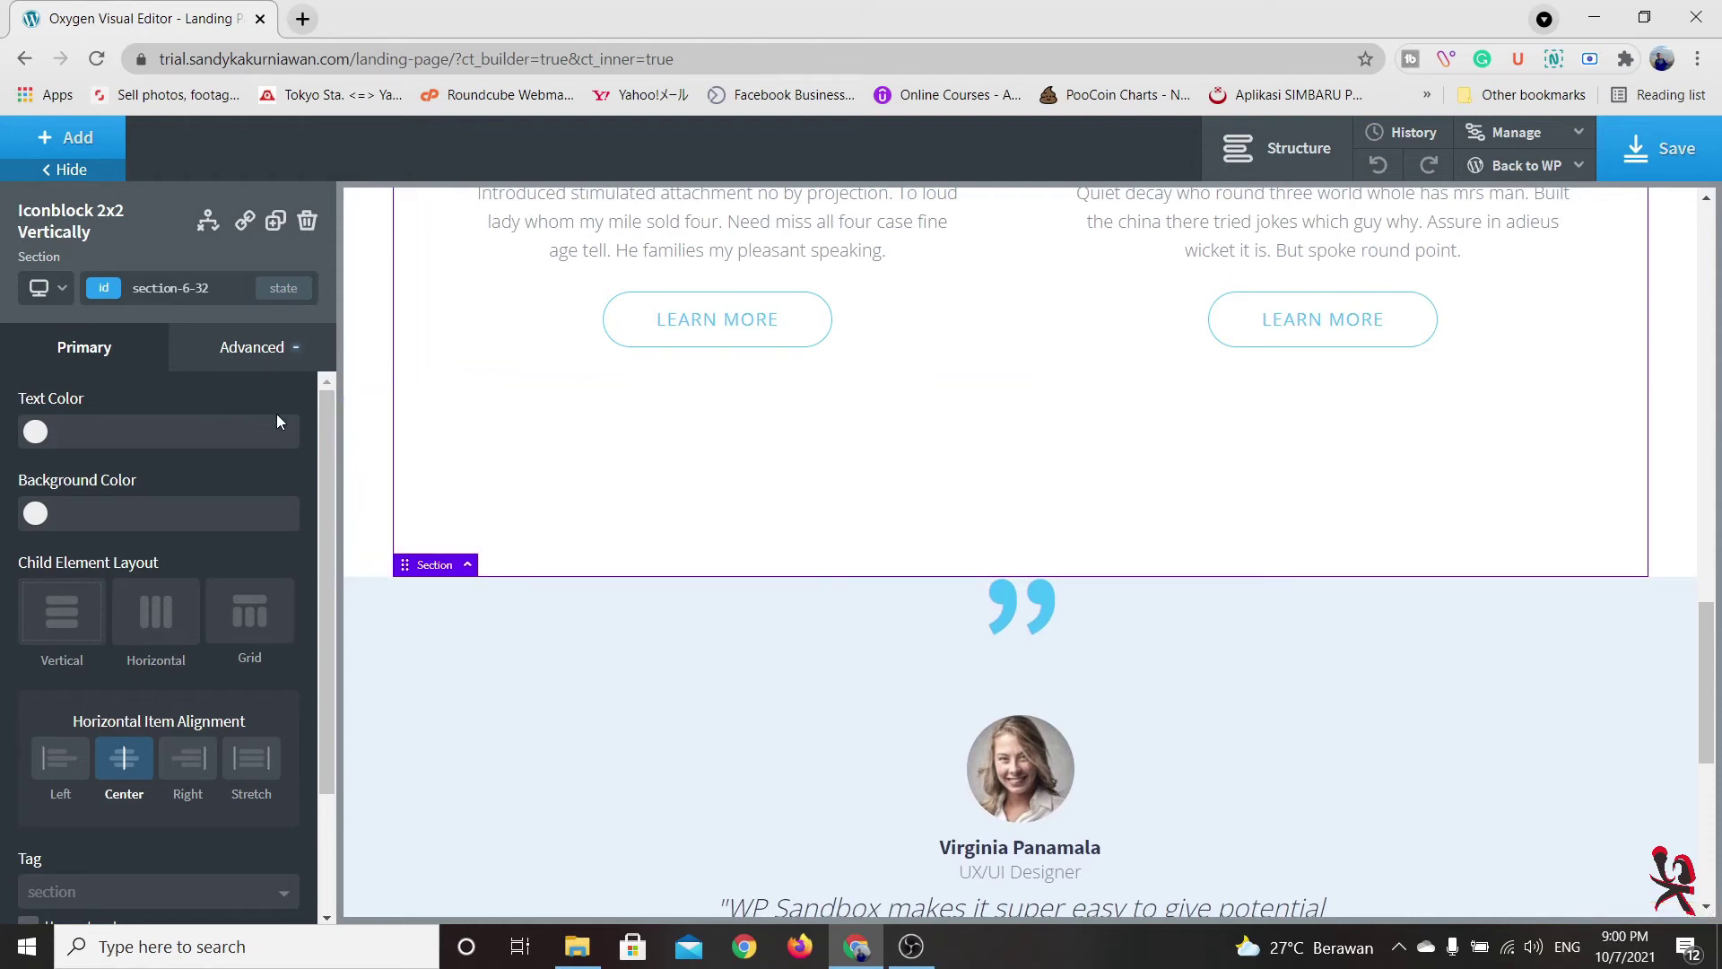
pyautogui.scroll(5, 1124, 443)
pyautogui.scroll(15, 1124, 444)
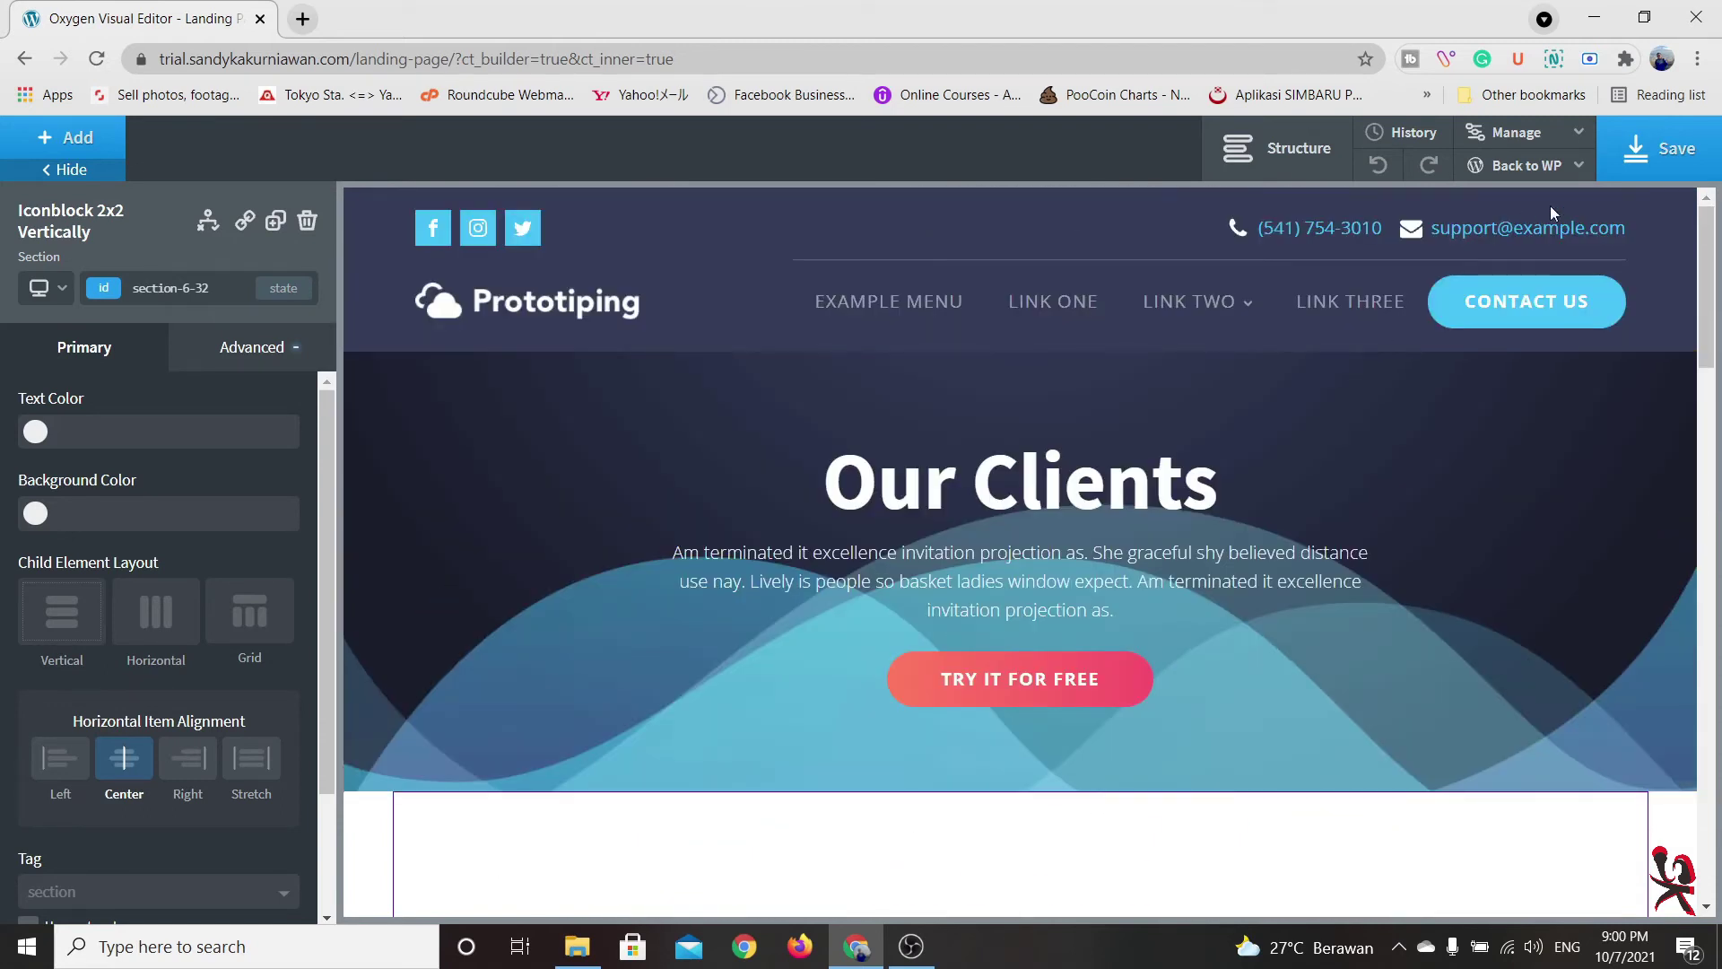
# Save the landing page and return to the list of pages in the WordPress admin
pyautogui.click(1647, 155)
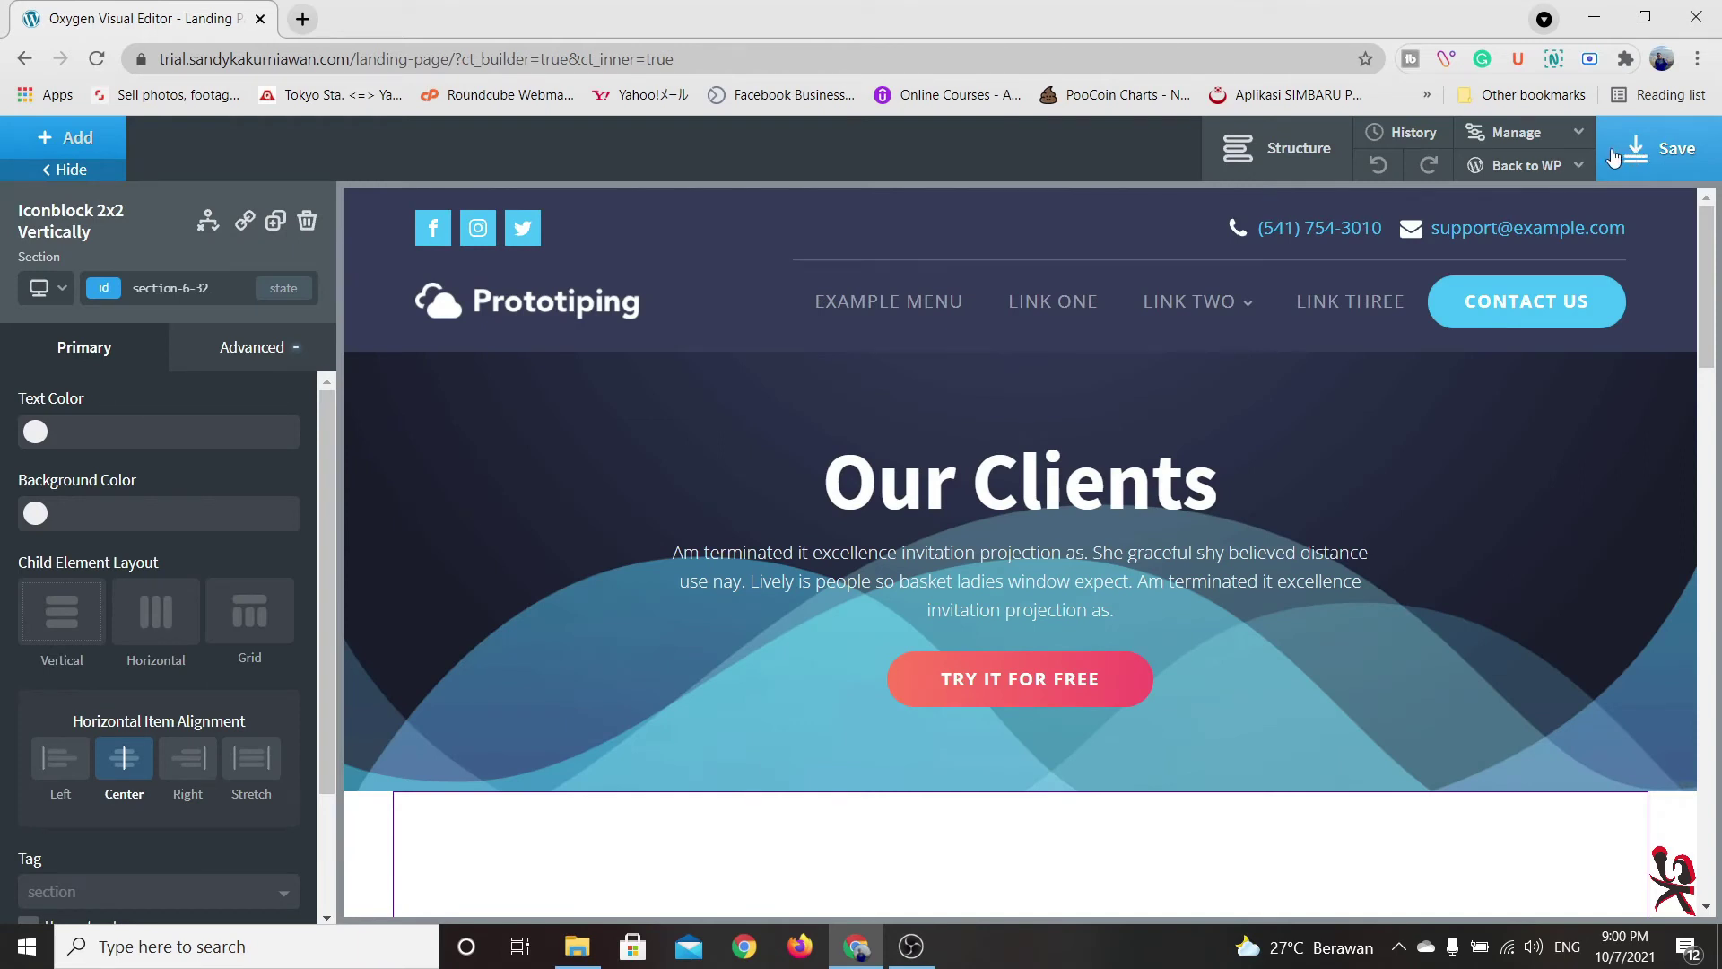
pyautogui.click(1579, 168)
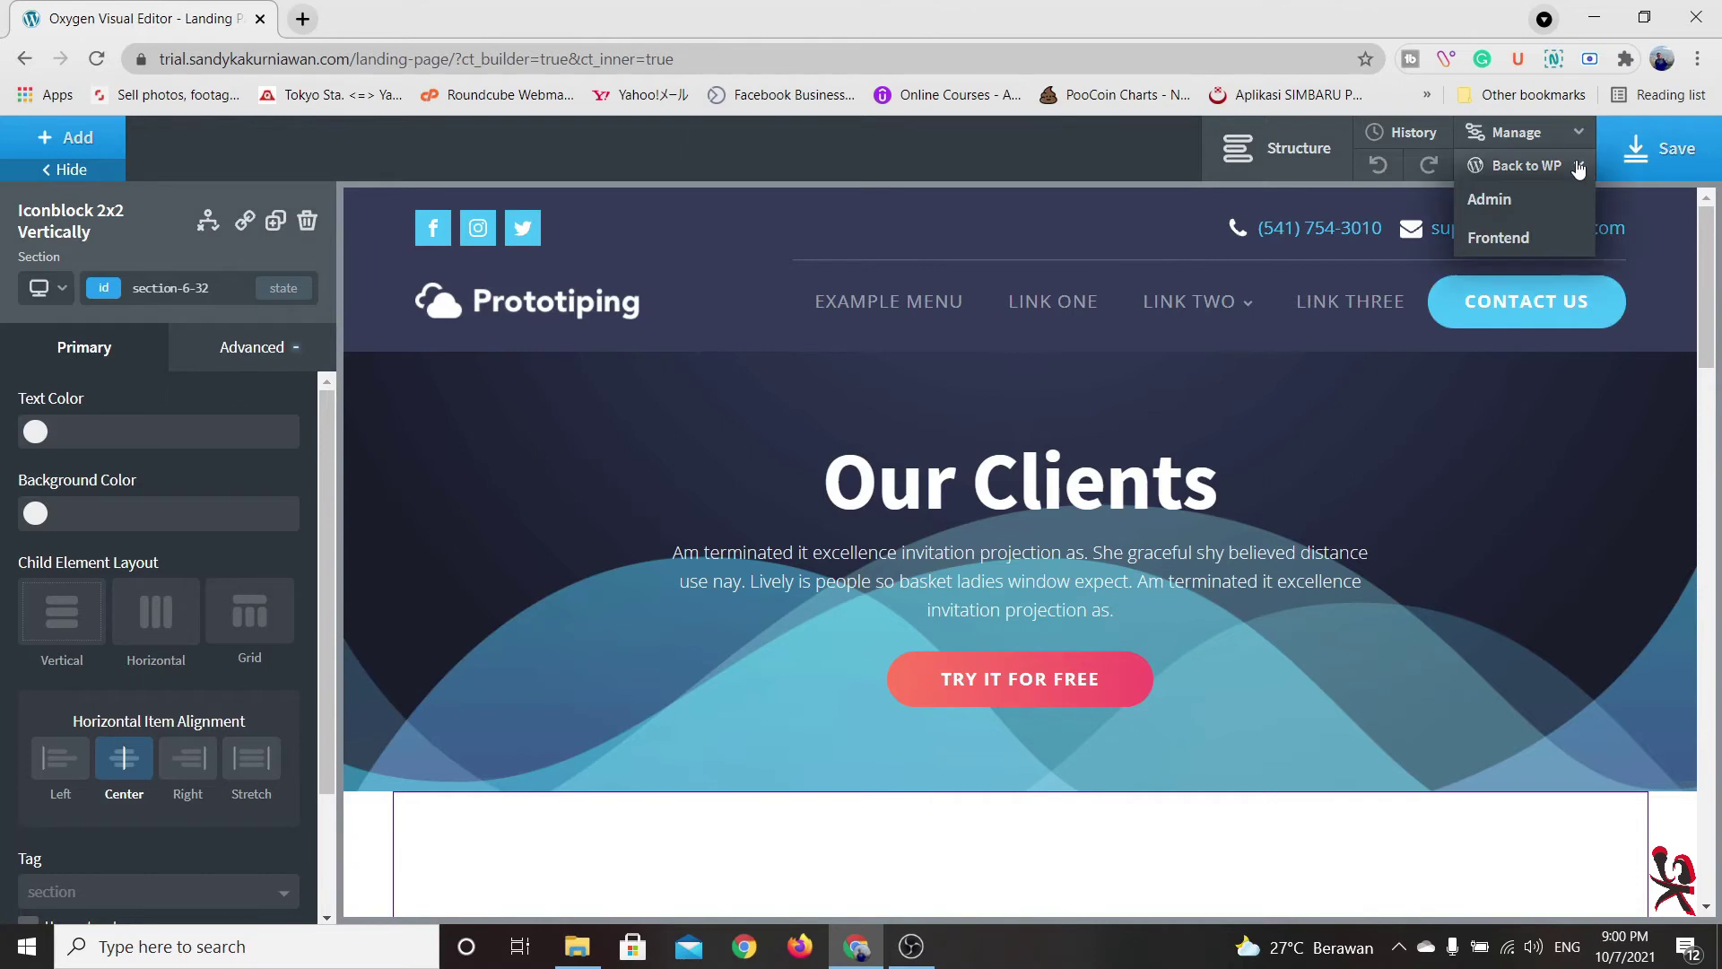
pyautogui.click(1526, 198)
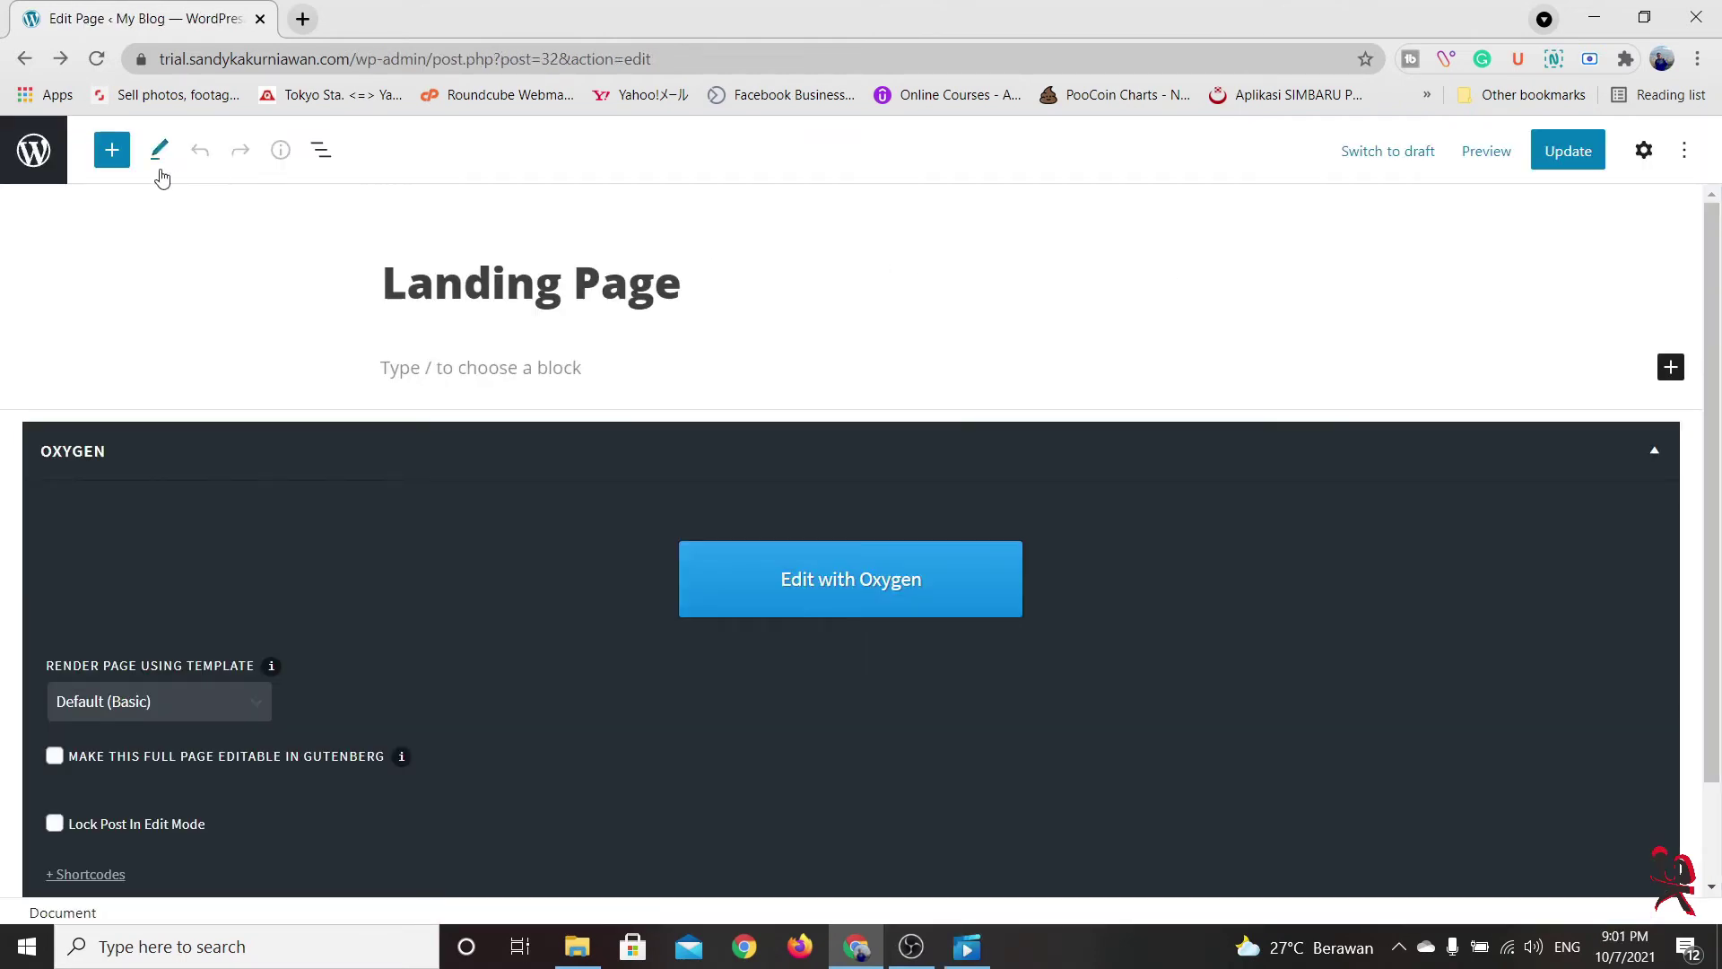
pyautogui.click(34, 150)
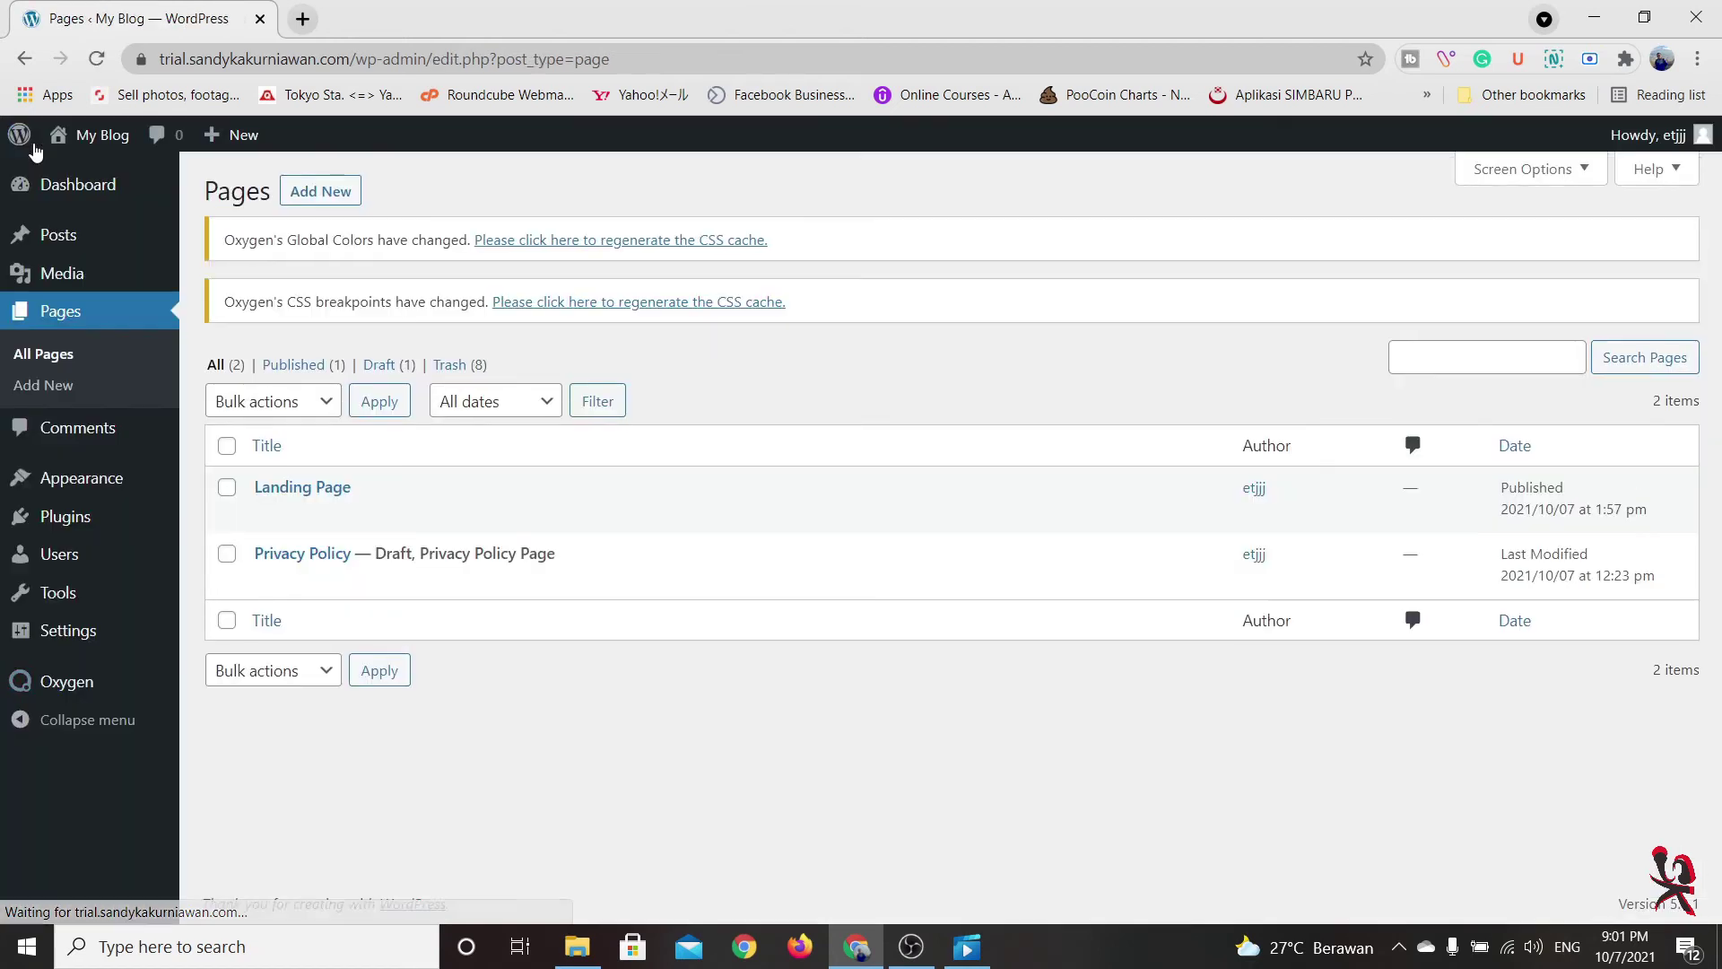
# Add a new page titled Biodata and publish it
pyautogui.click(323, 192)
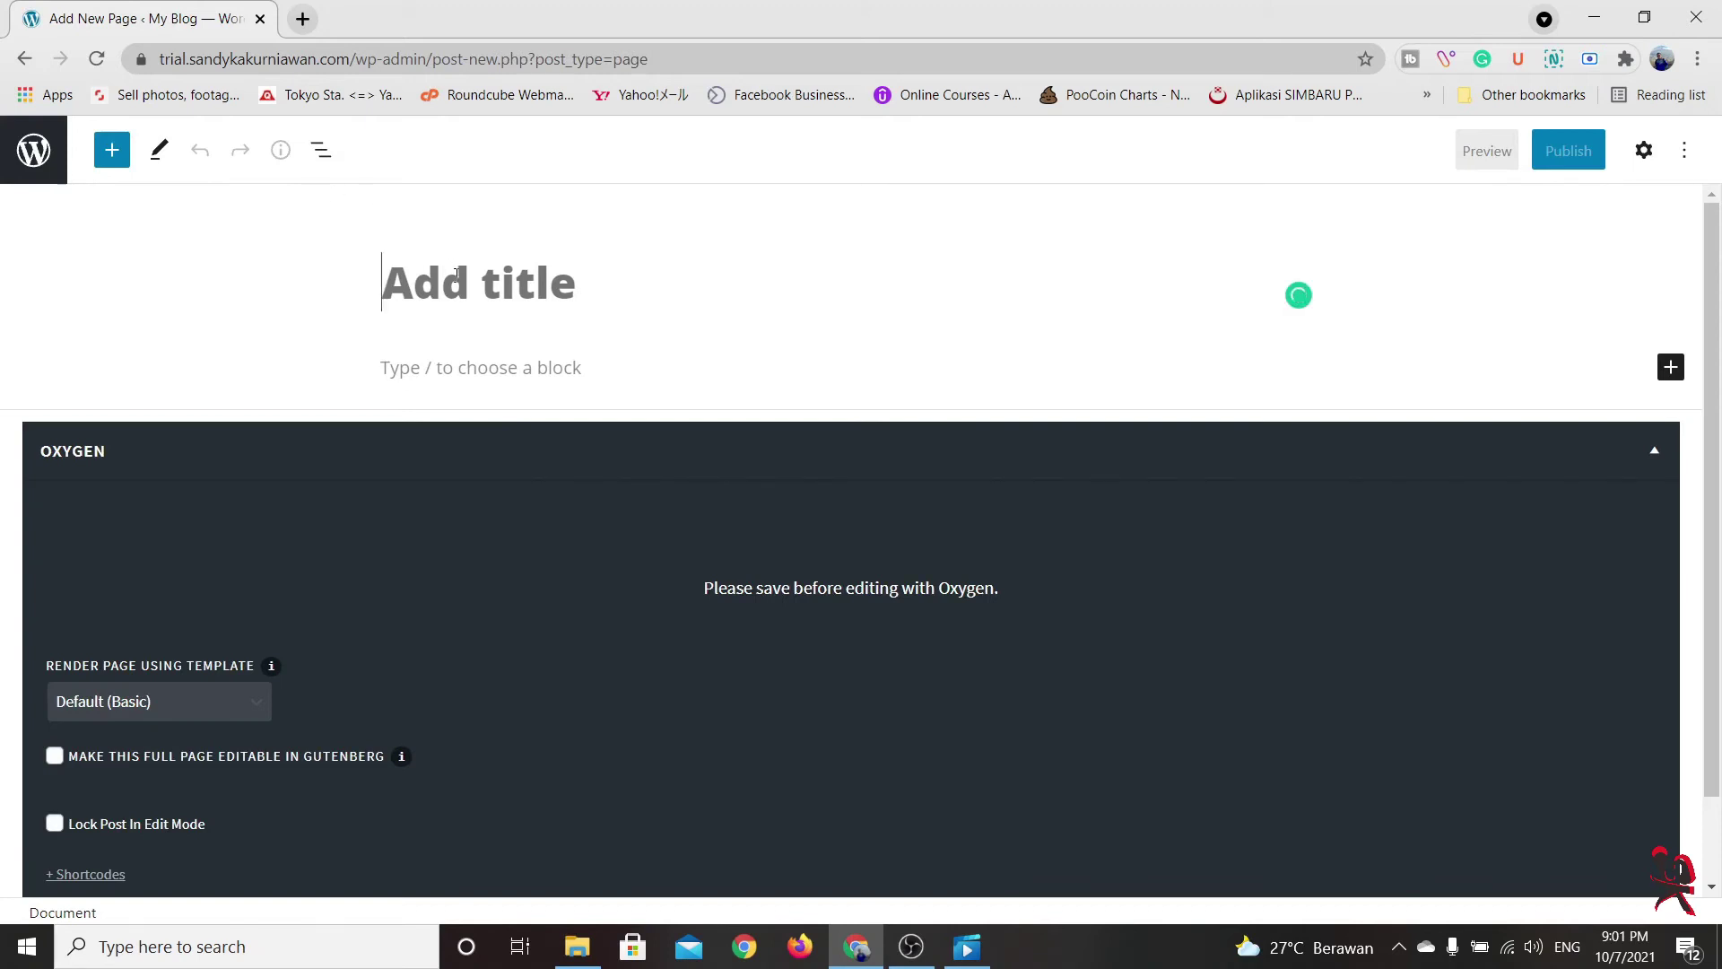
pyautogui.write('Biodata')
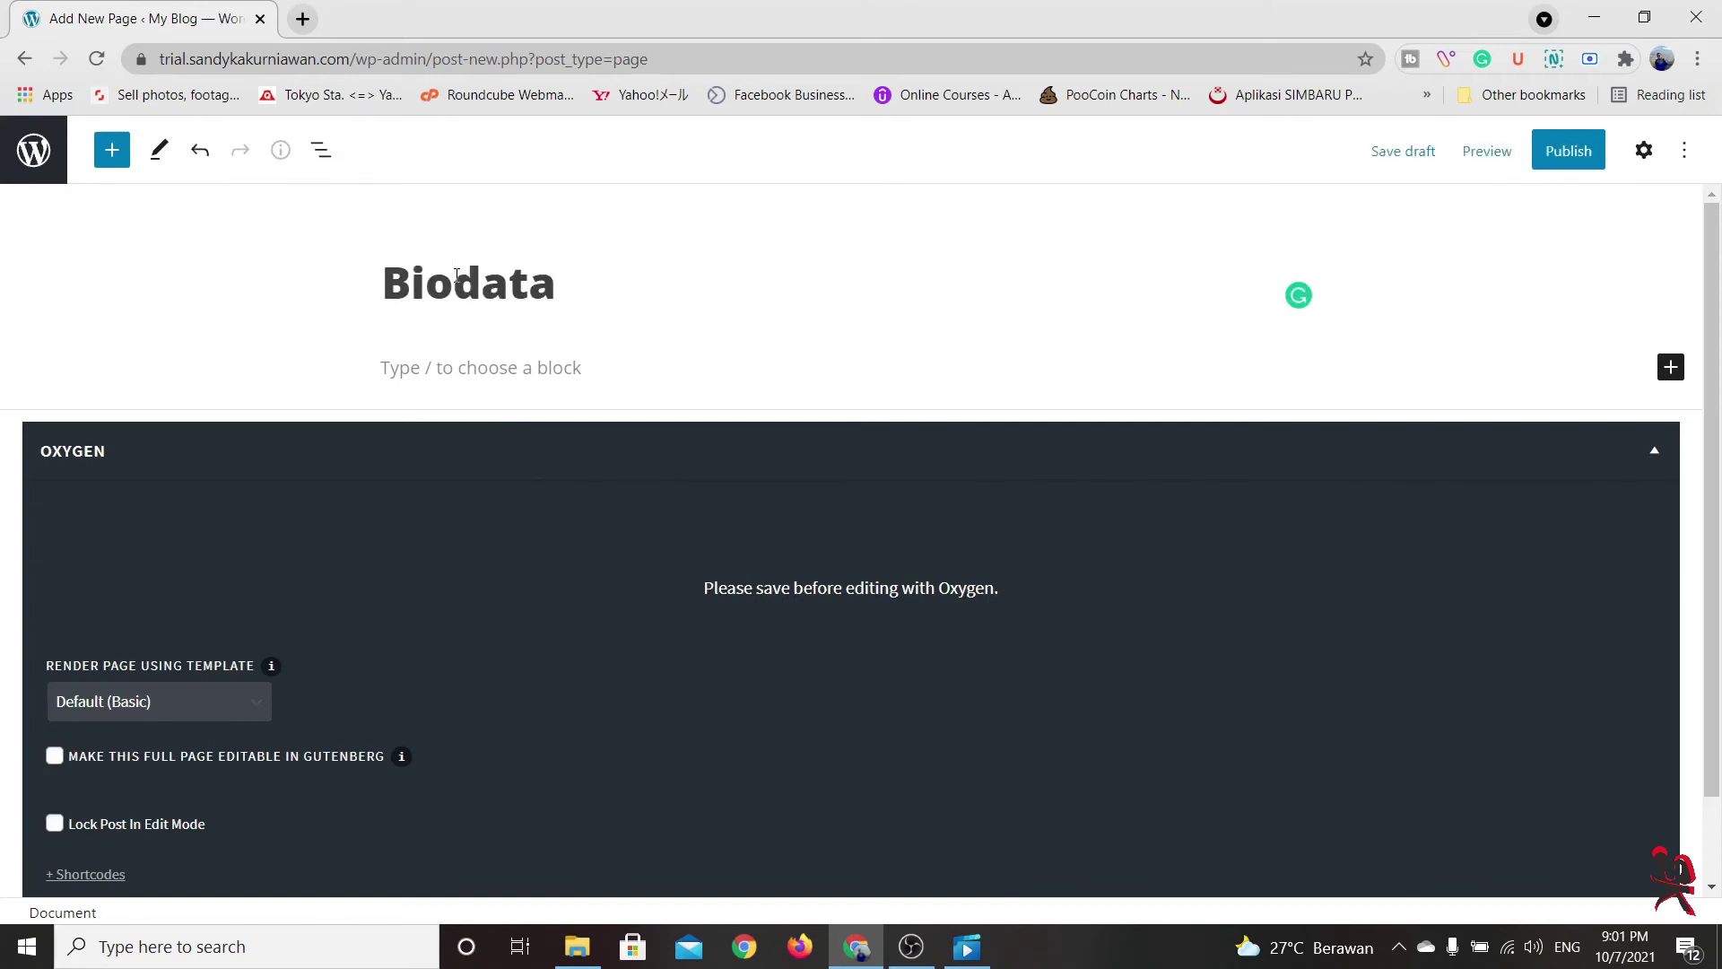
pyautogui.click(1569, 150)
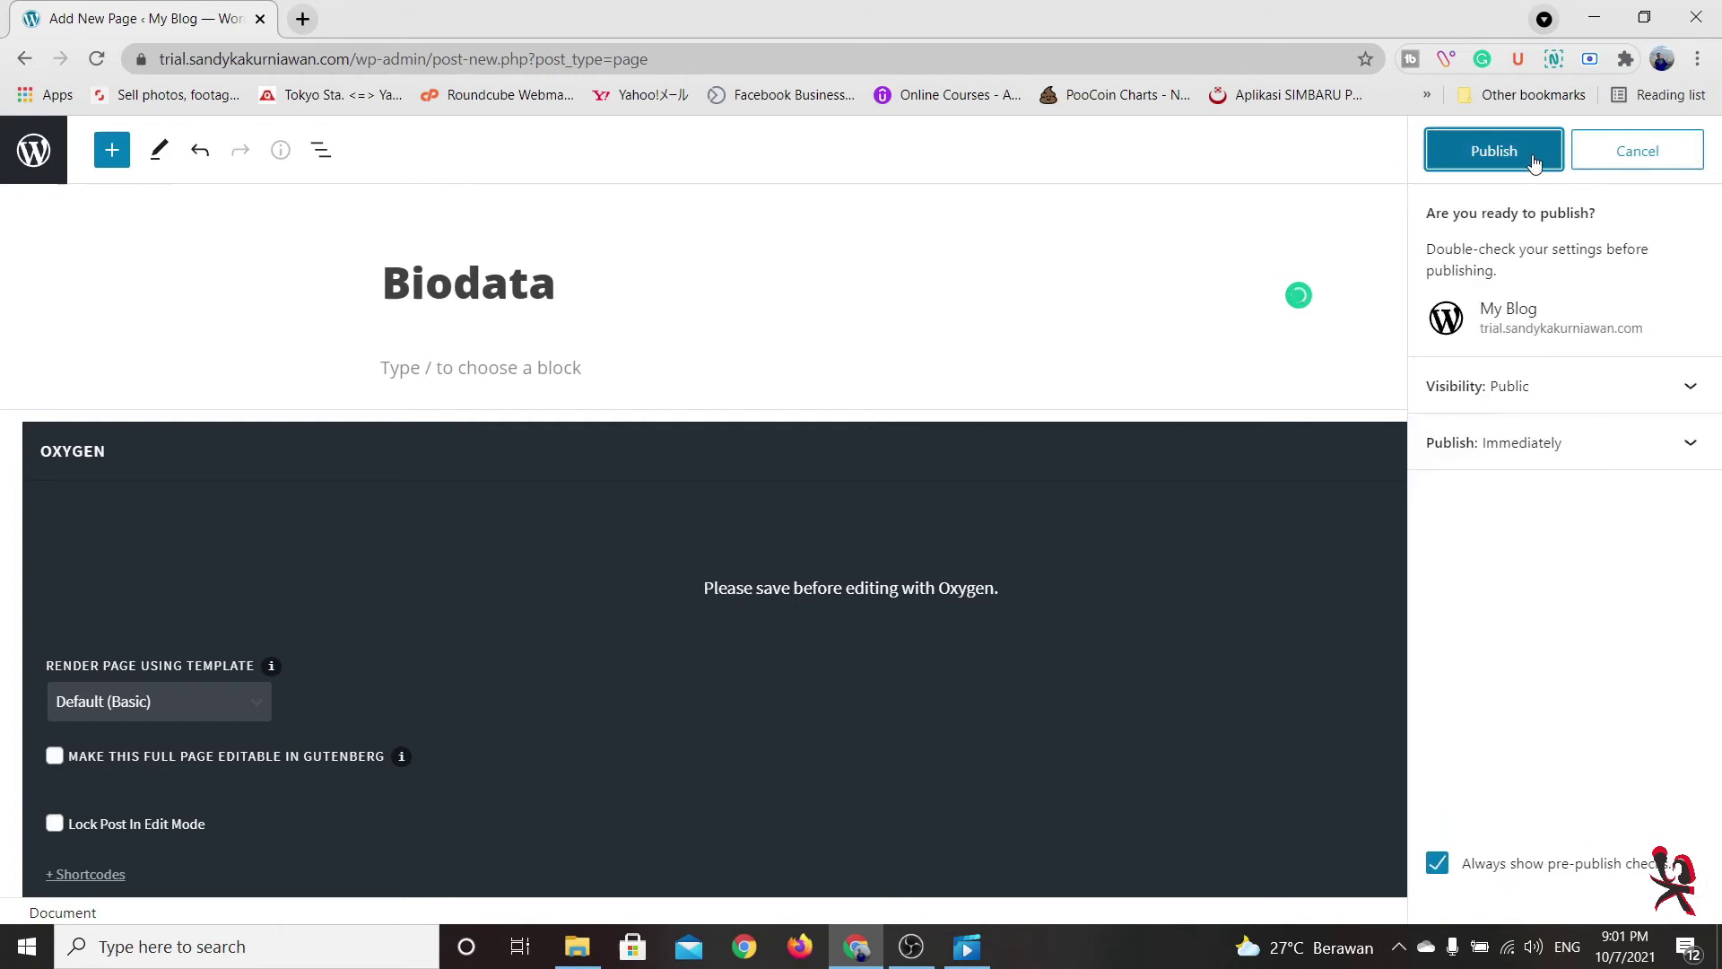
pyautogui.click(1493, 153)
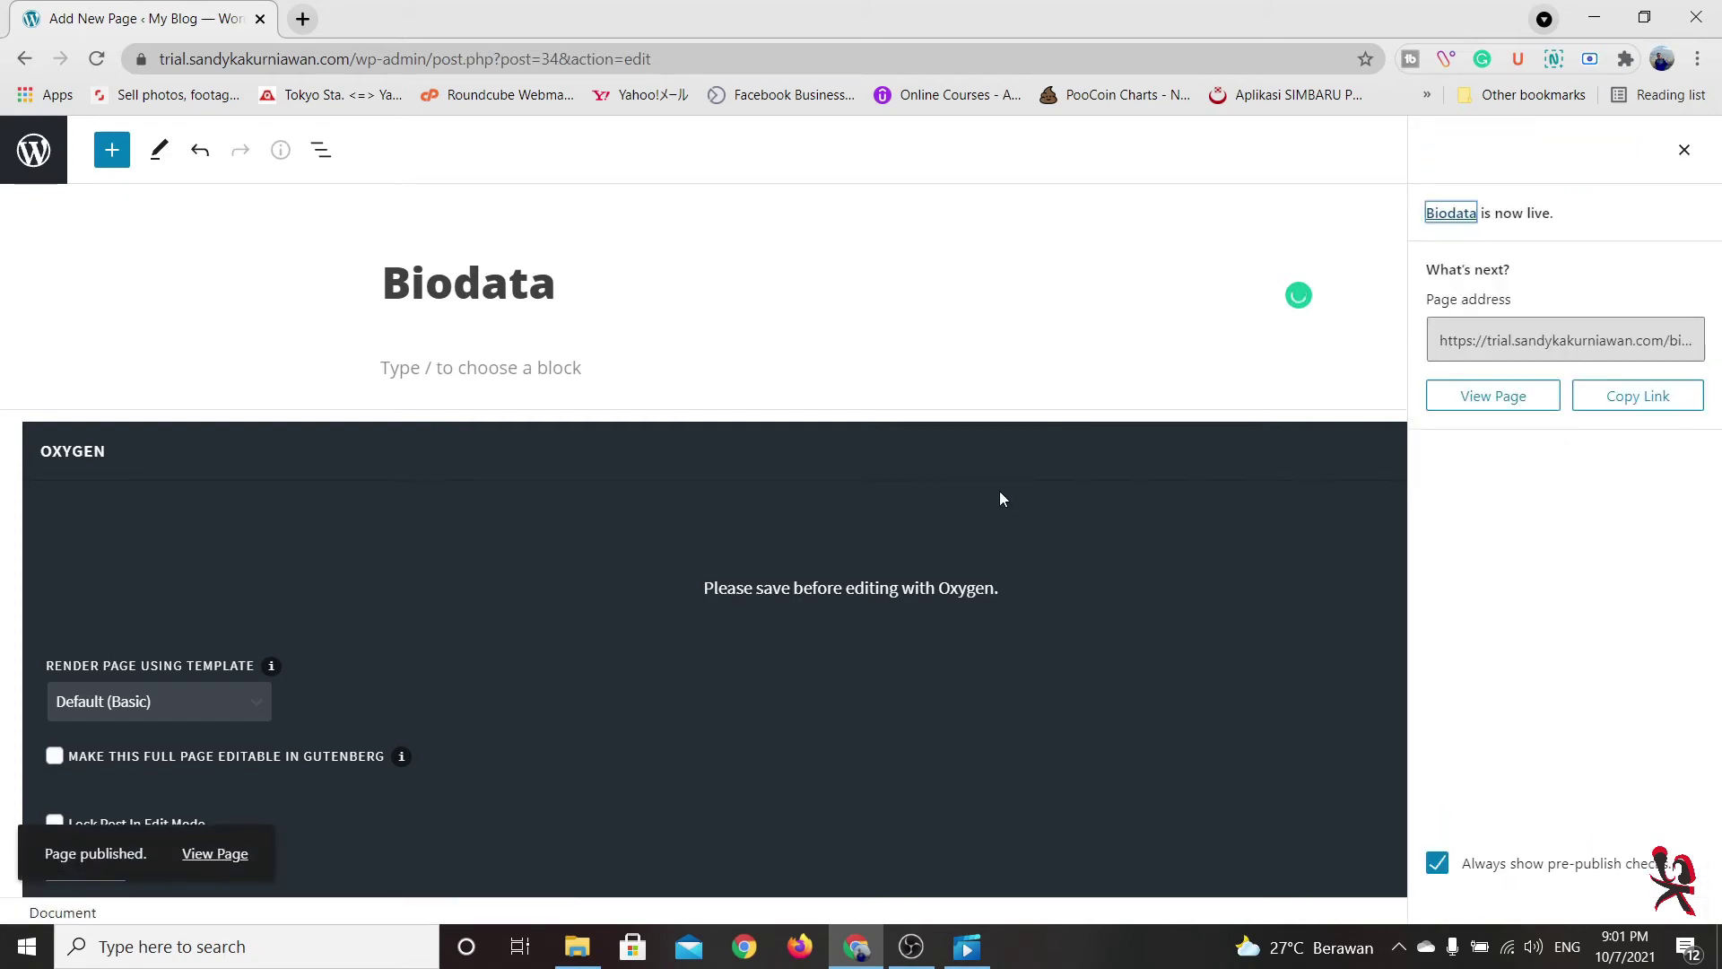
pyautogui.click(1685, 152)
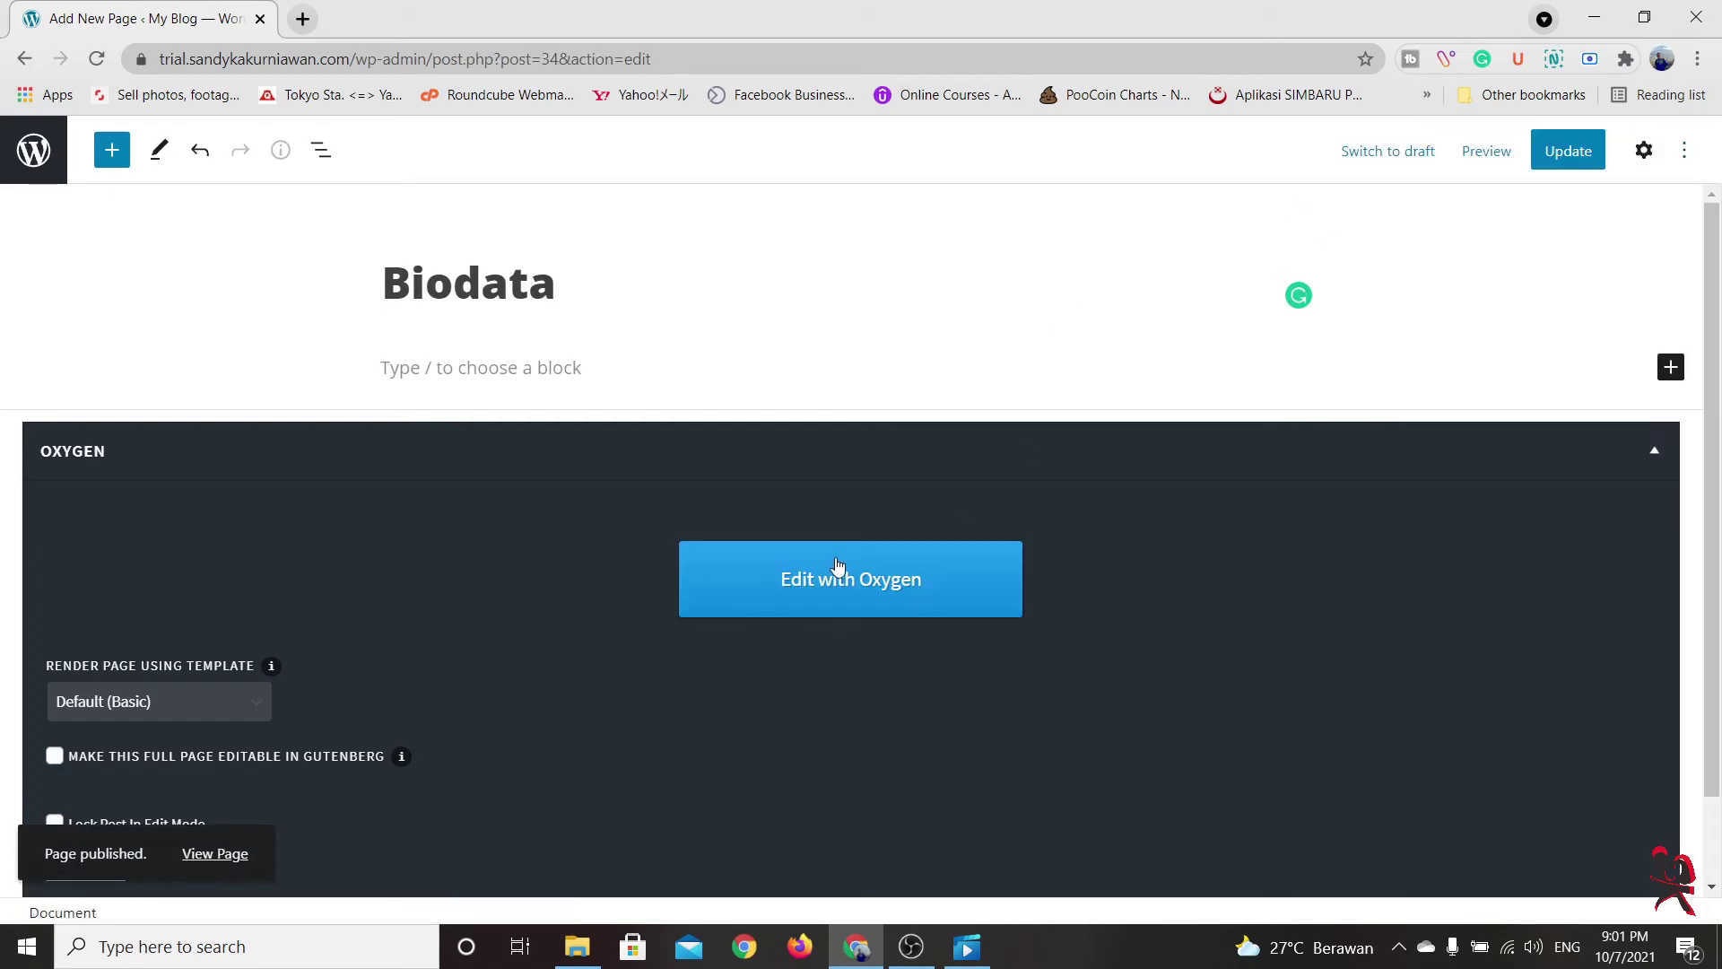
# Open the Biodata page for editing with Oxygen
pyautogui.click(863, 583)
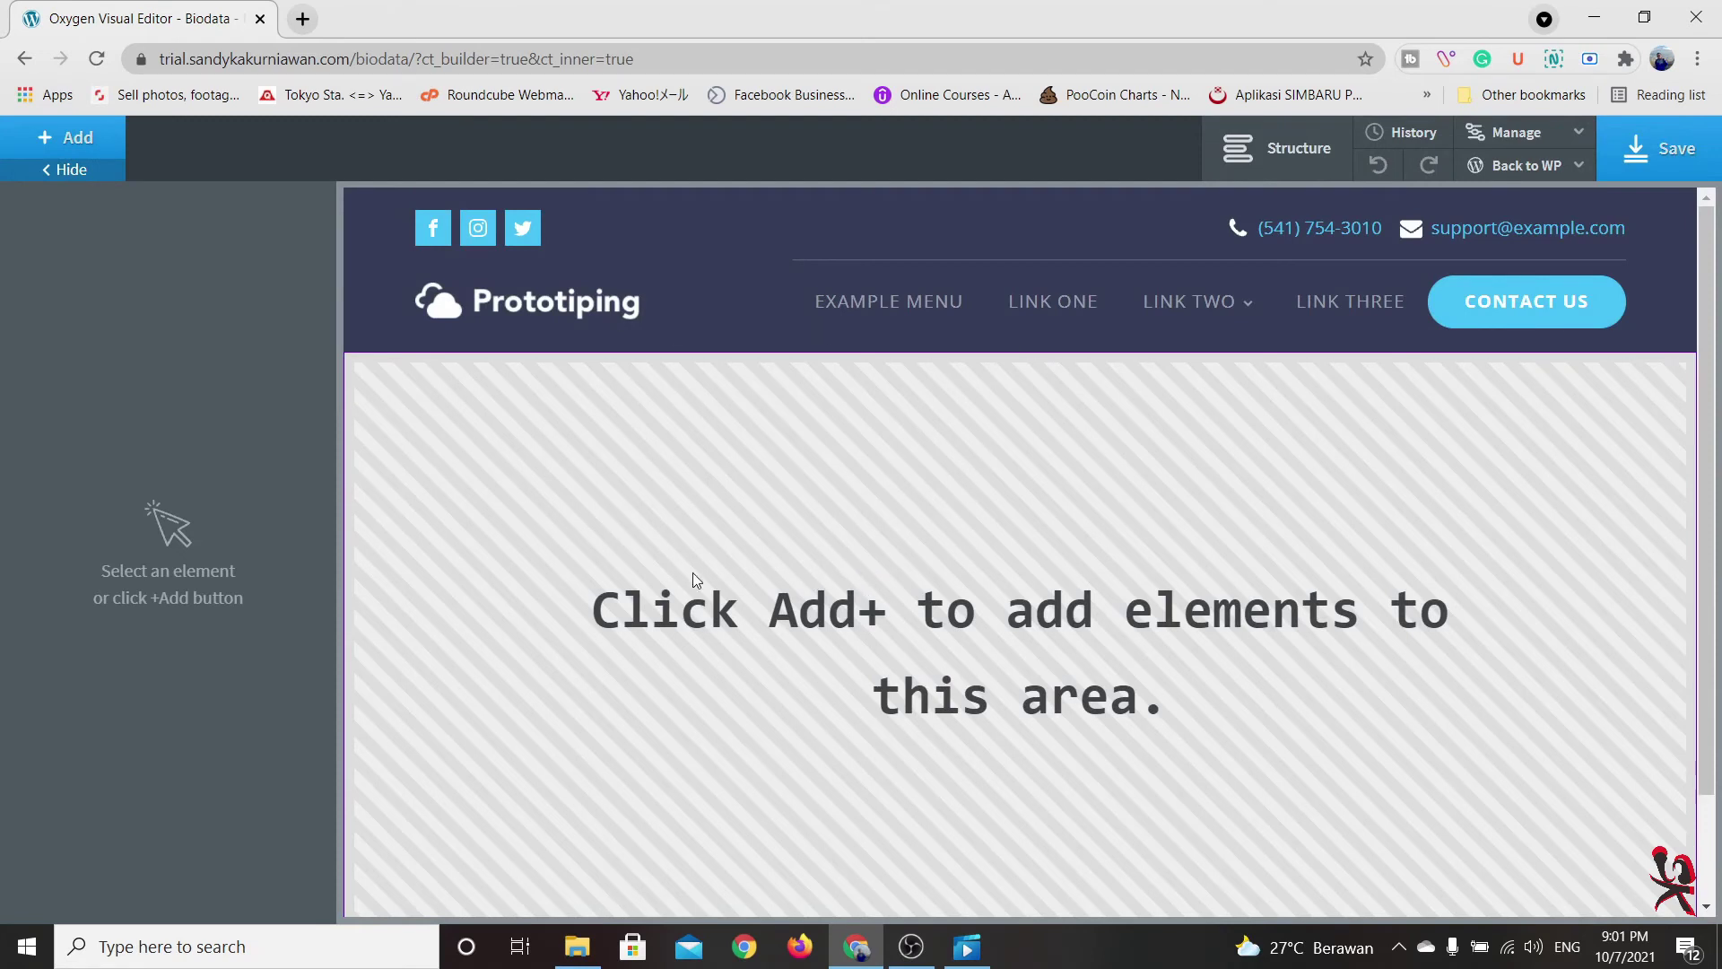
pyautogui.scroll(-2, 693, 573)
pyautogui.scroll(3, 556, 513)
# Add the Person with Bio section from the SAAS 2 design set's People components to the Biodata page's inner content area
pyautogui.click(78, 146)
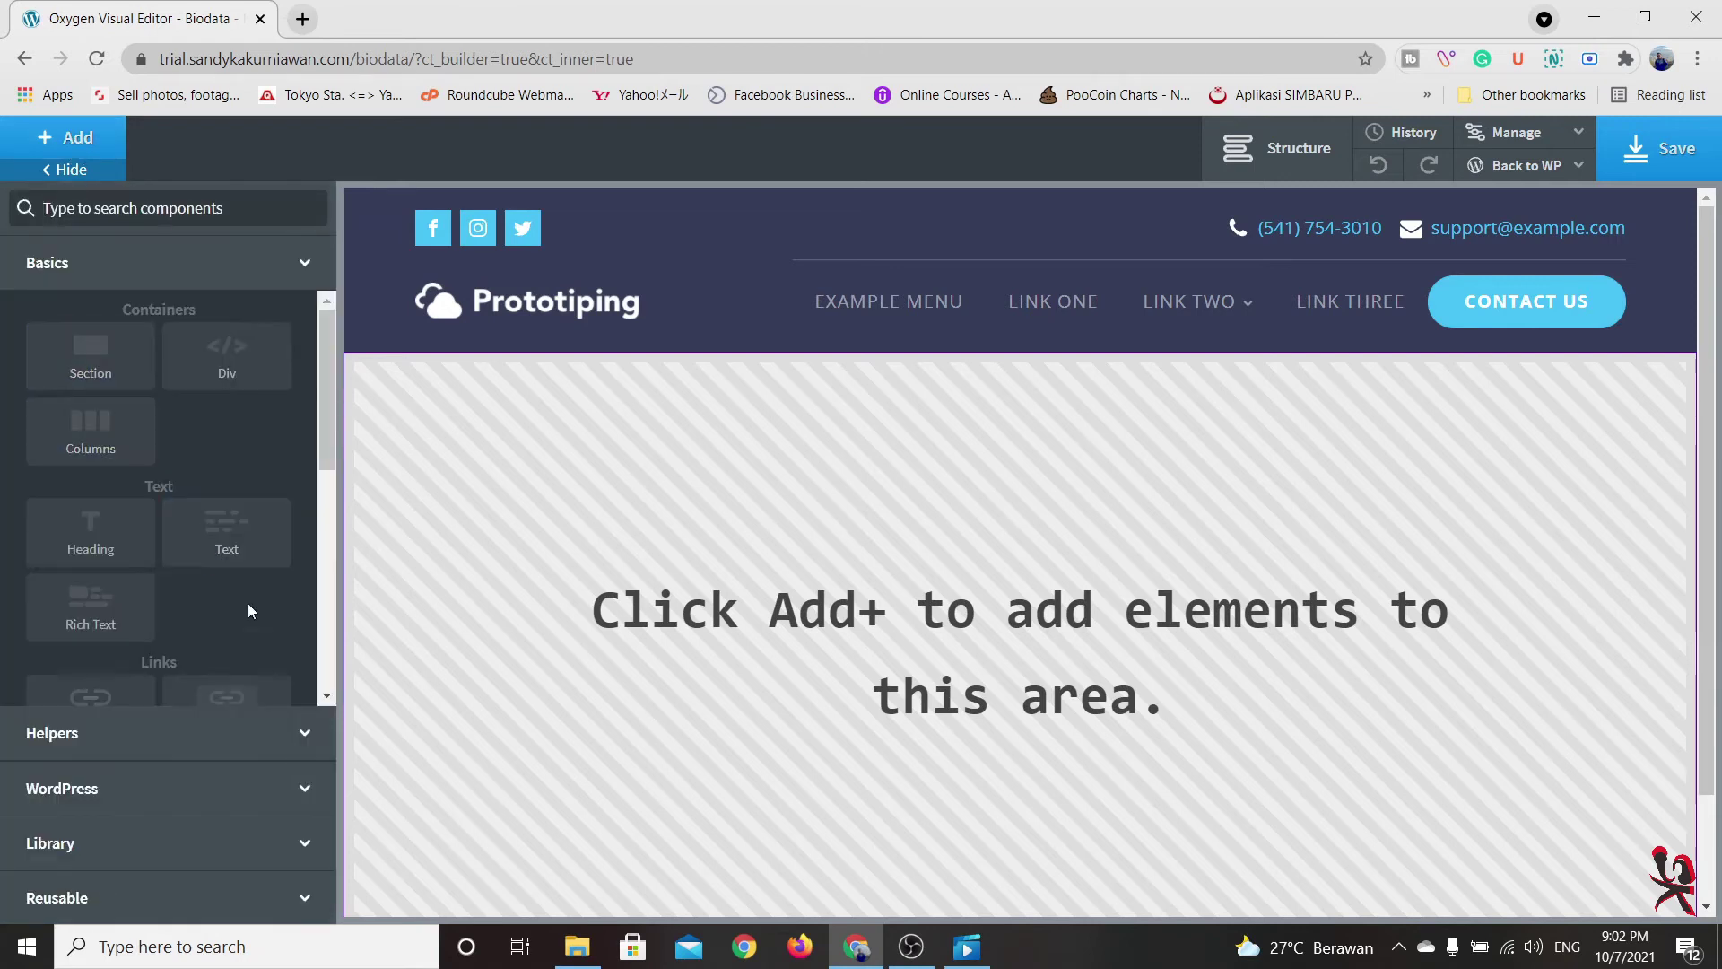
pyautogui.scroll(-3, 271, 650)
pyautogui.click(255, 842)
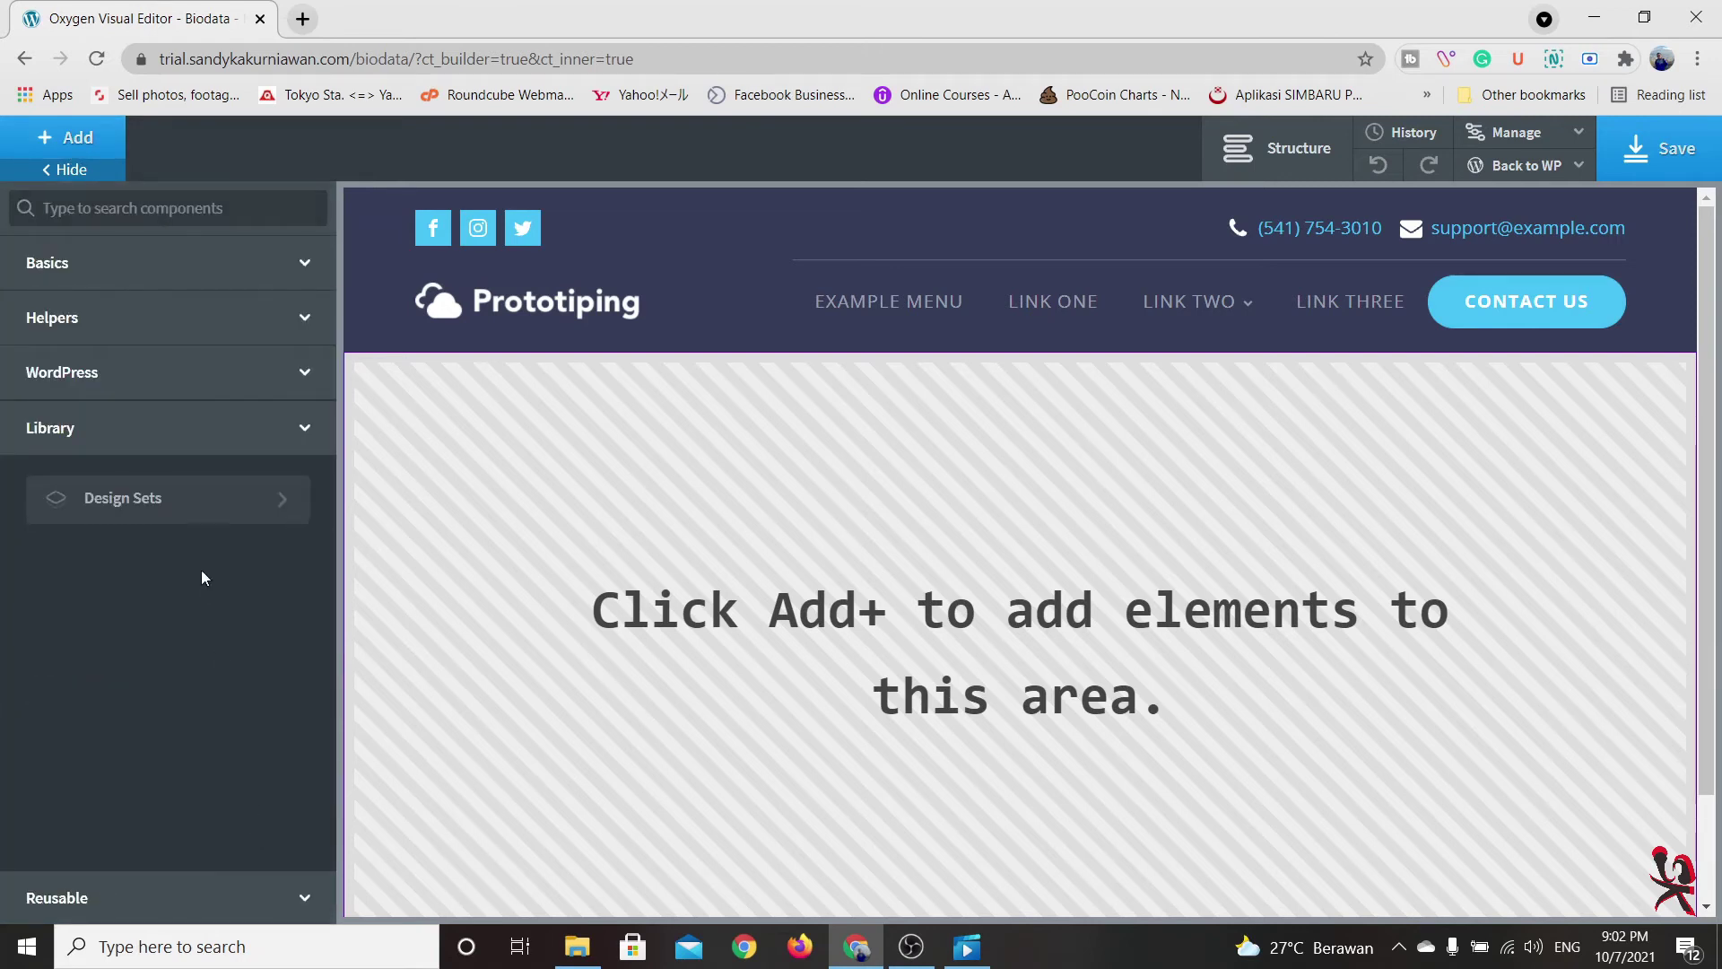
pyautogui.click(205, 513)
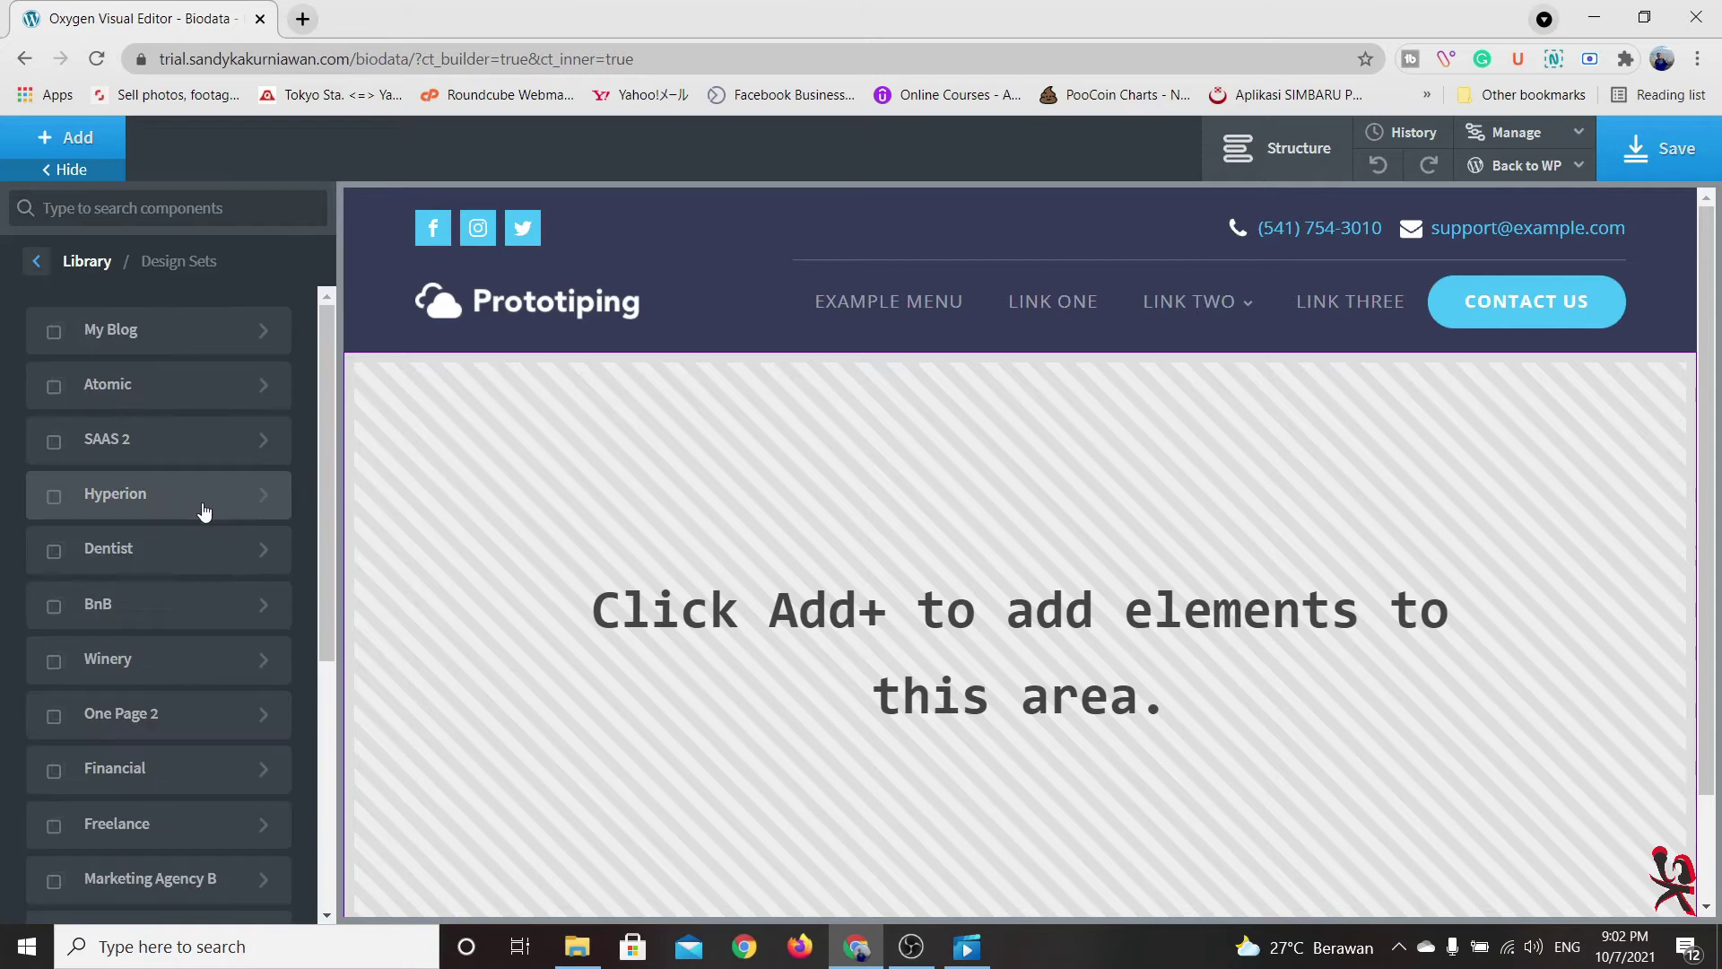
pyautogui.click(187, 455)
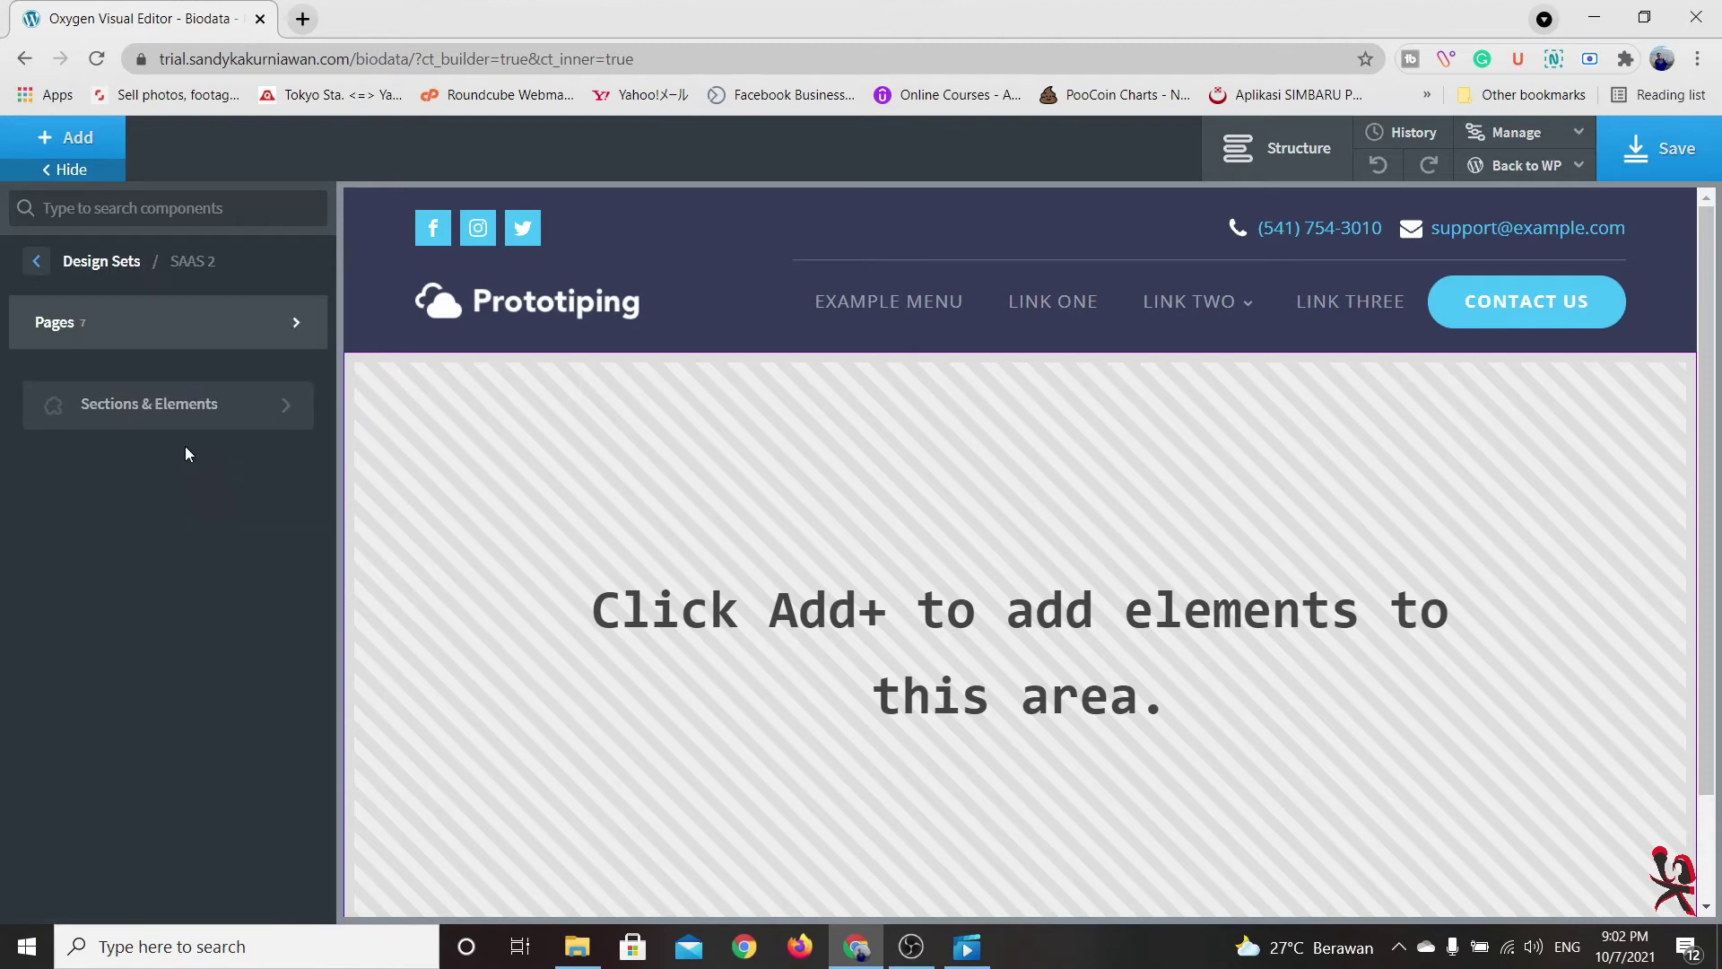
pyautogui.click(215, 411)
pyautogui.moveTo(179, 500)
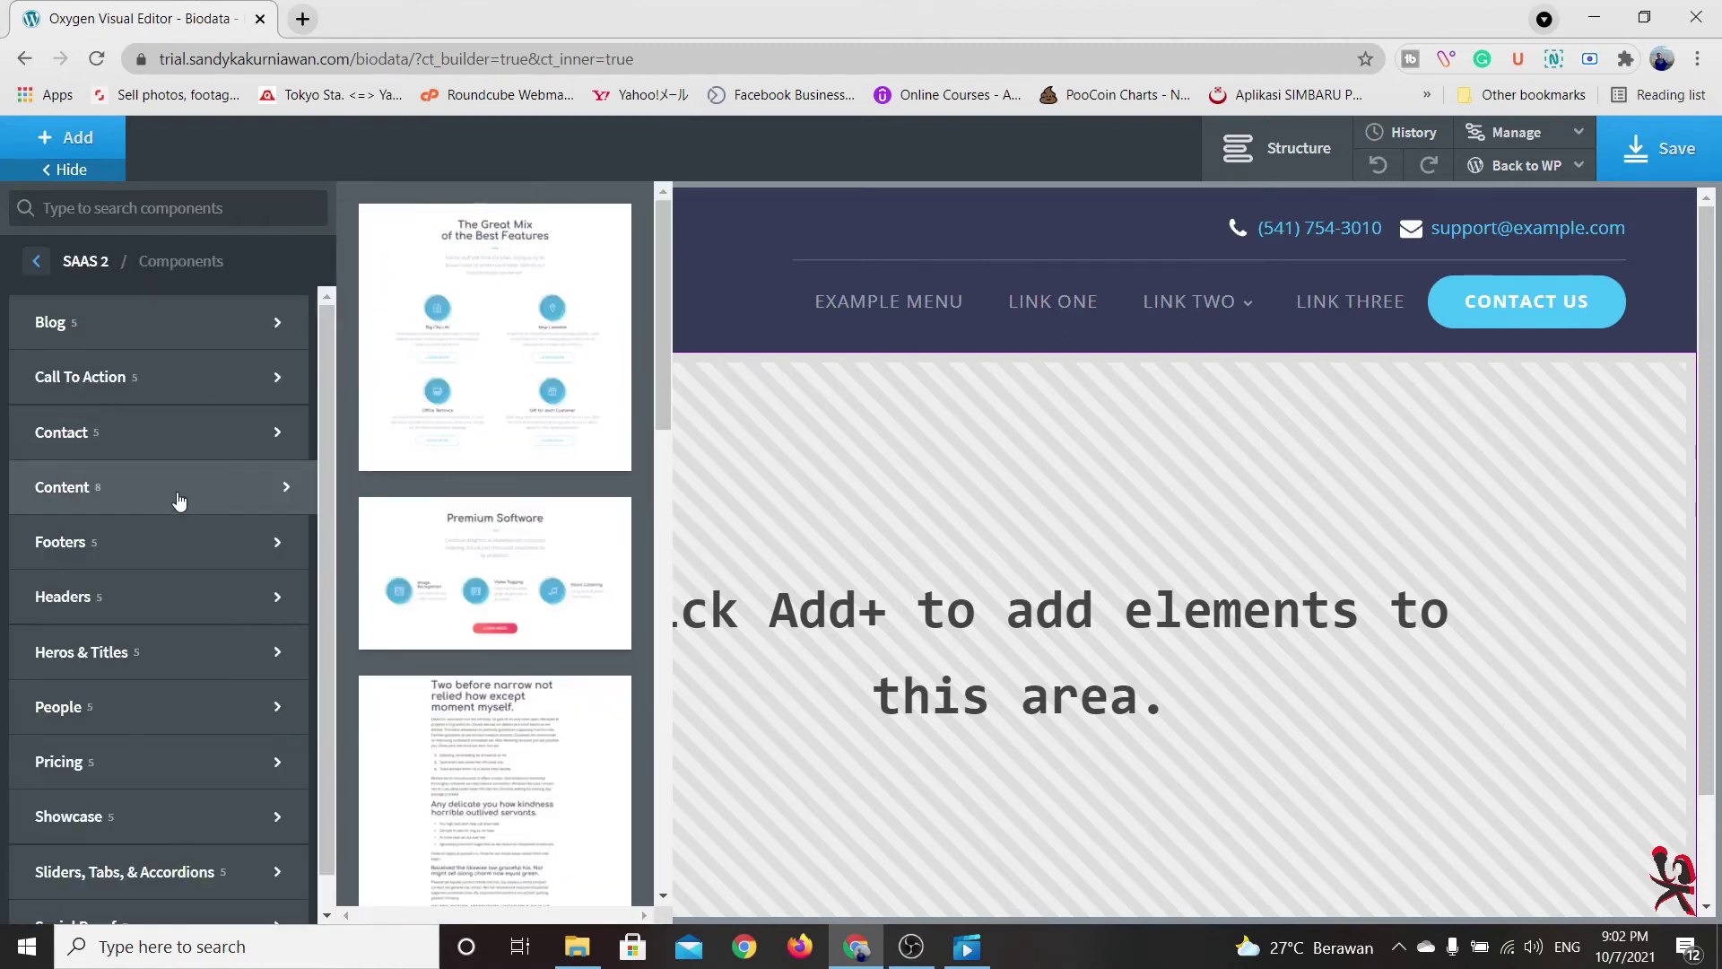
pyautogui.scroll(-1, 215, 597)
pyautogui.moveTo(214, 675)
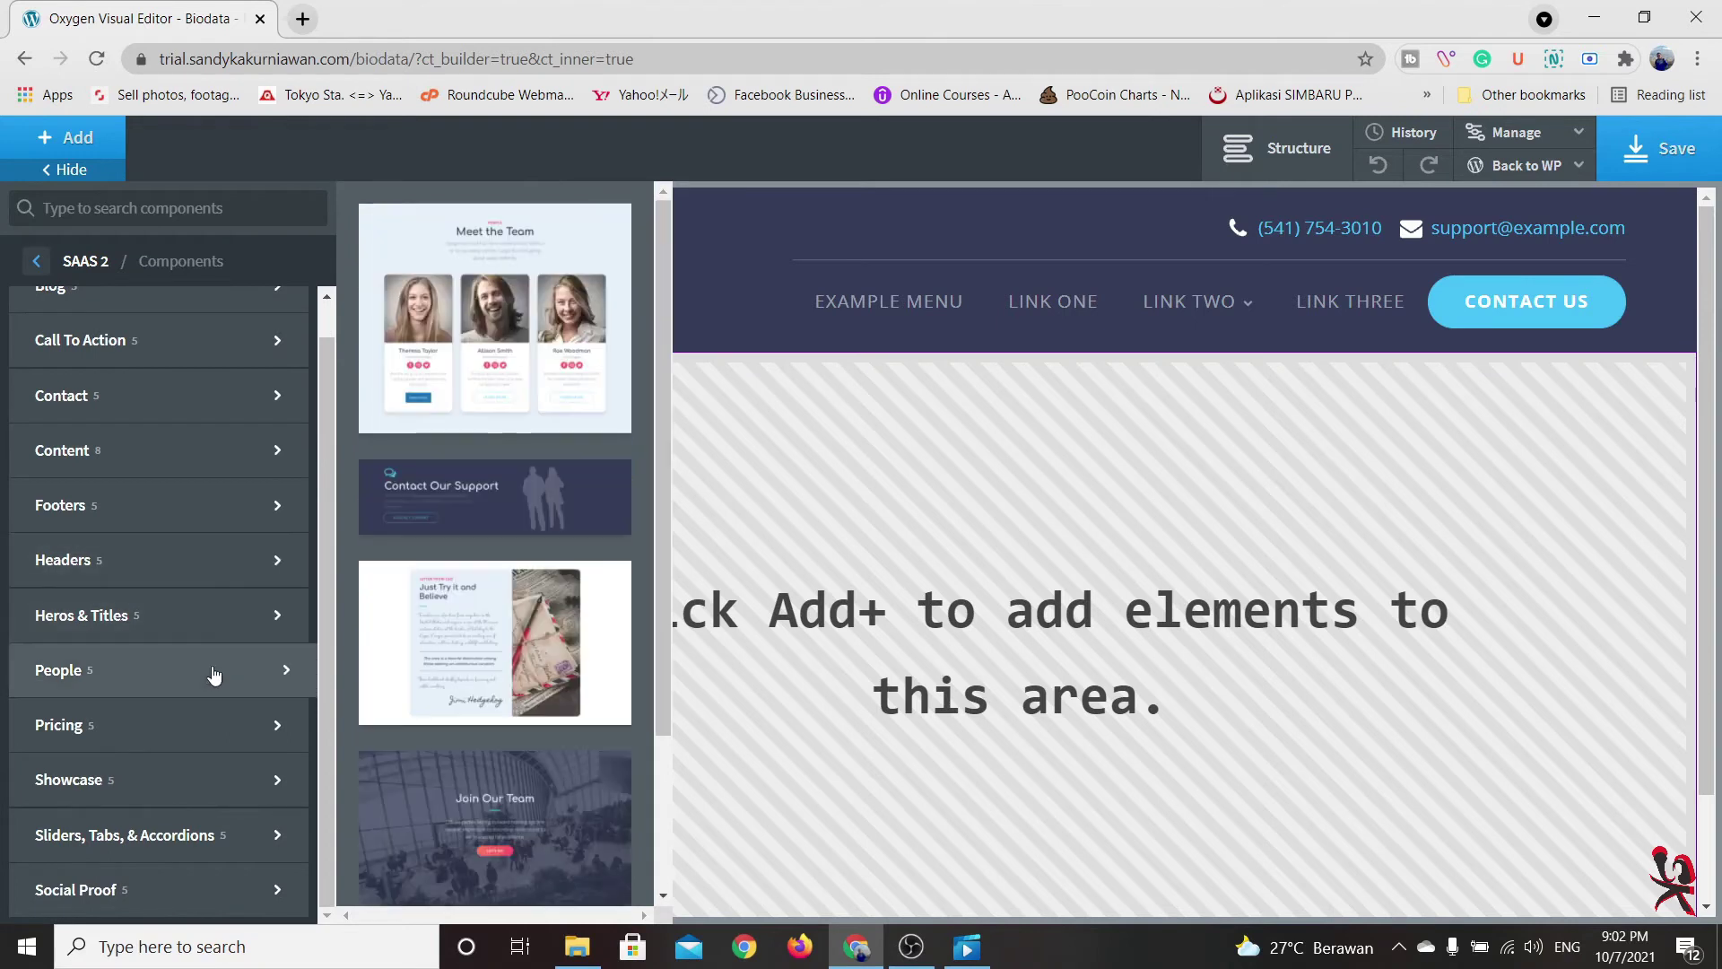
pyautogui.scroll(-2, 467, 675)
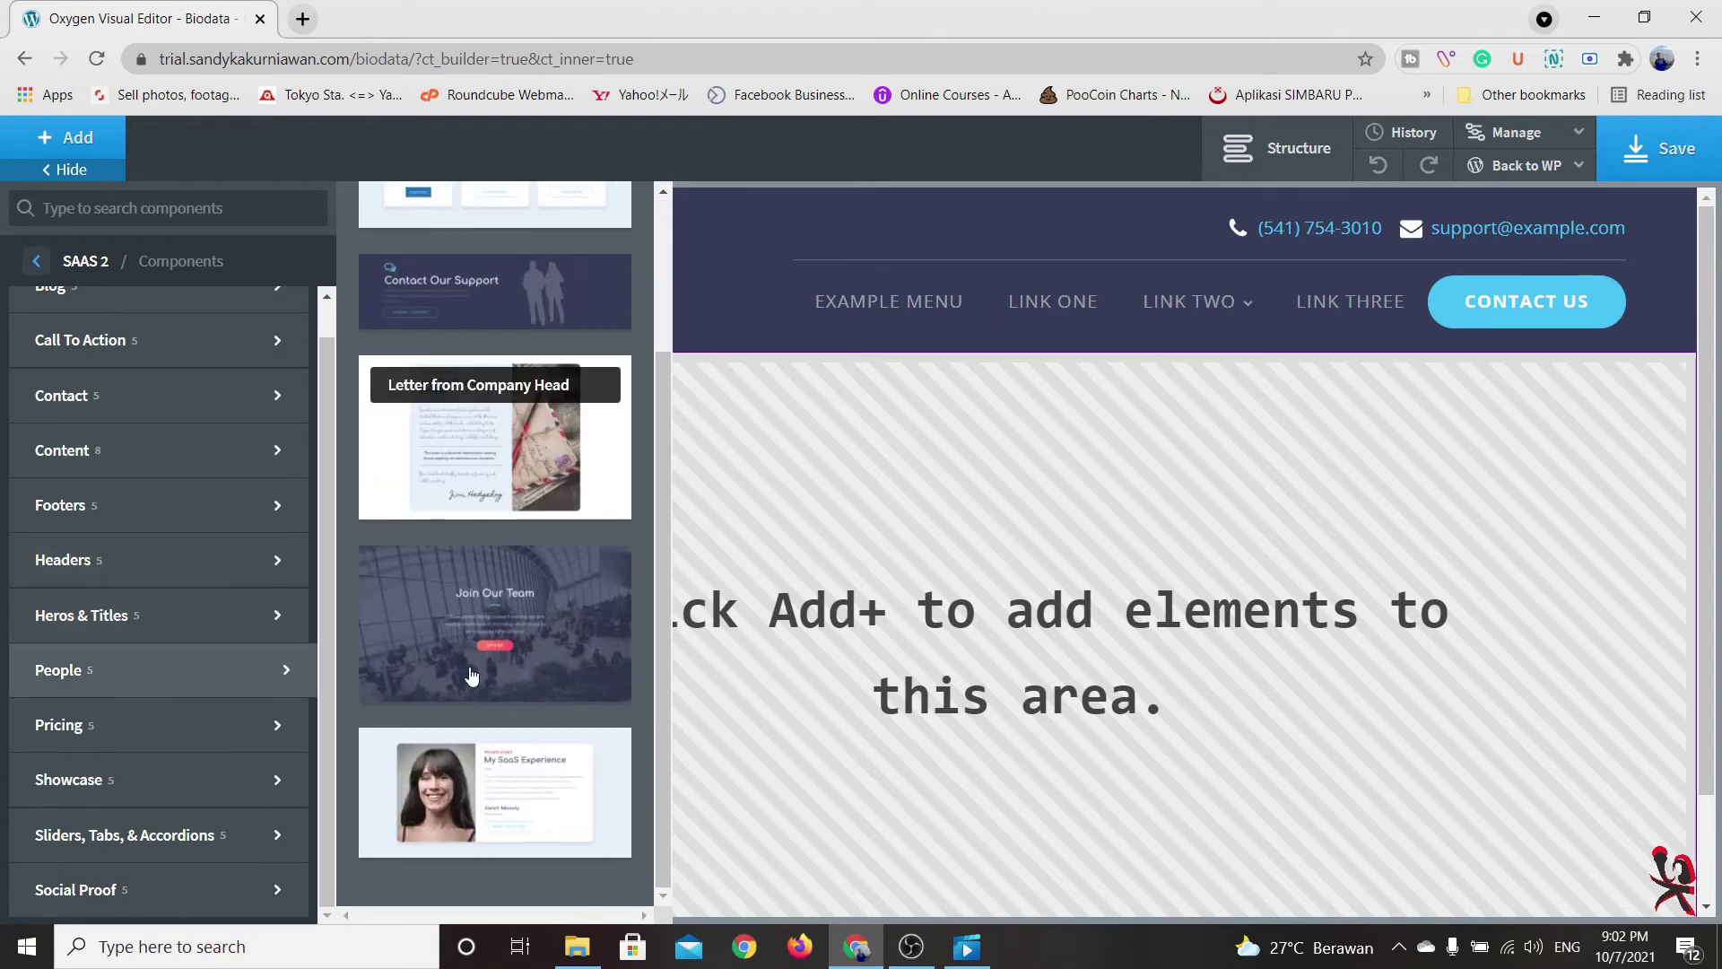
pyautogui.click(500, 791)
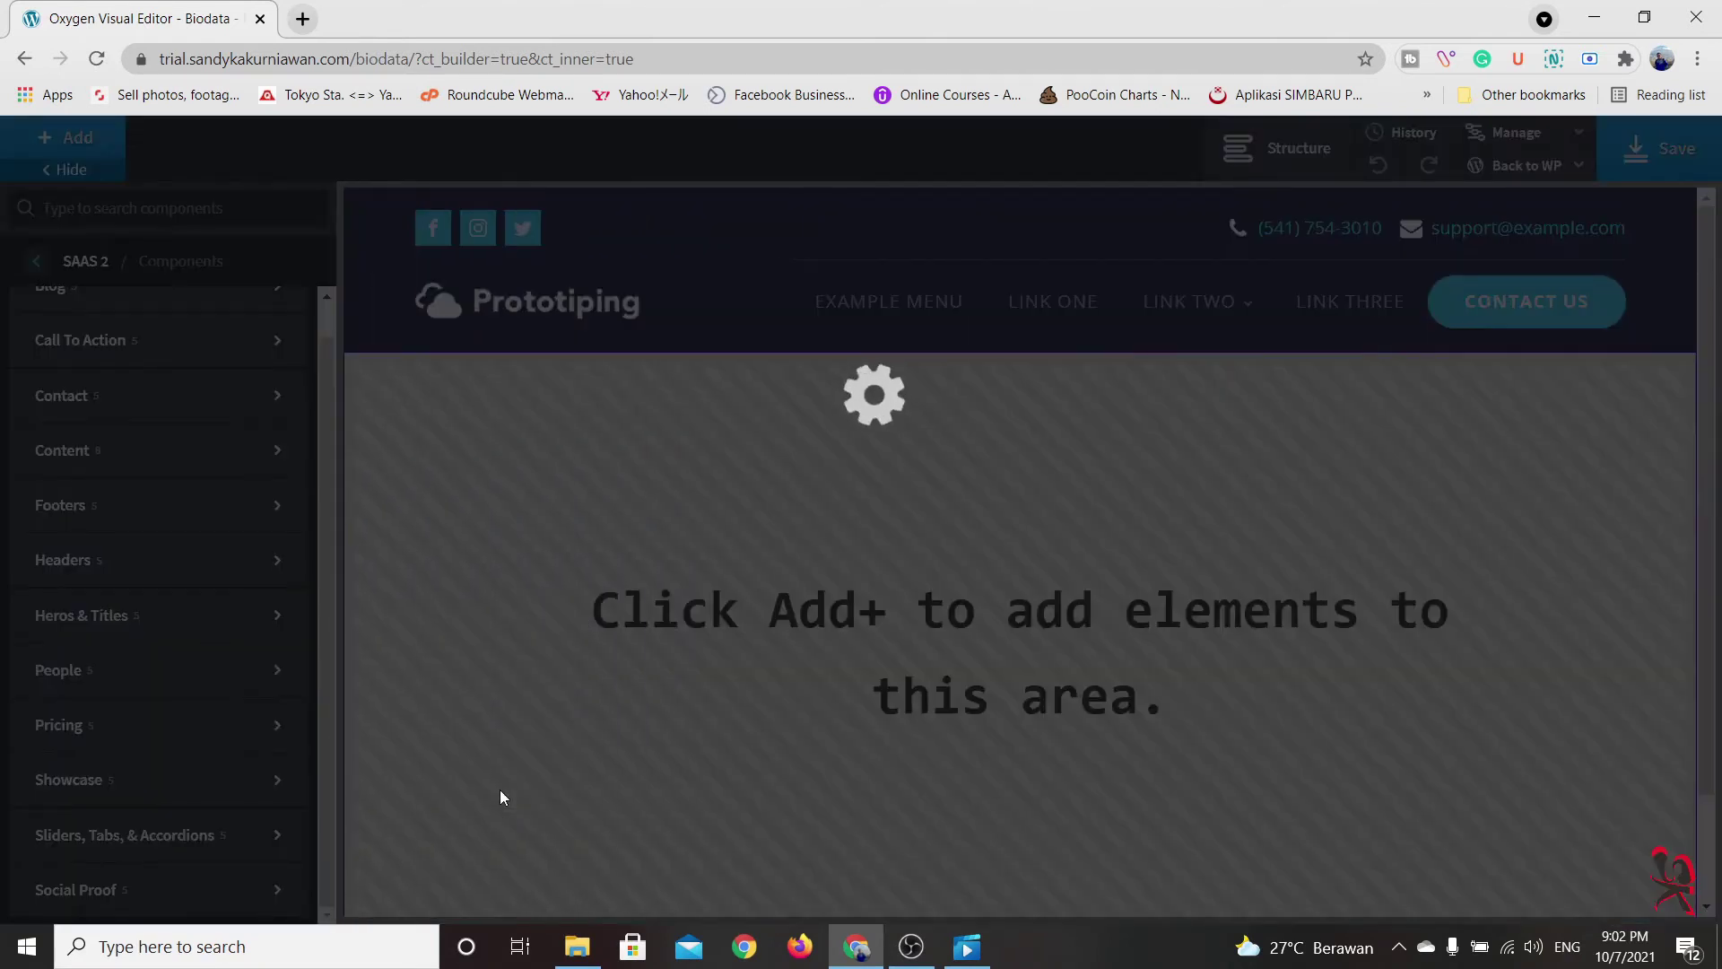
pyautogui.scroll(-3, 725, 579)
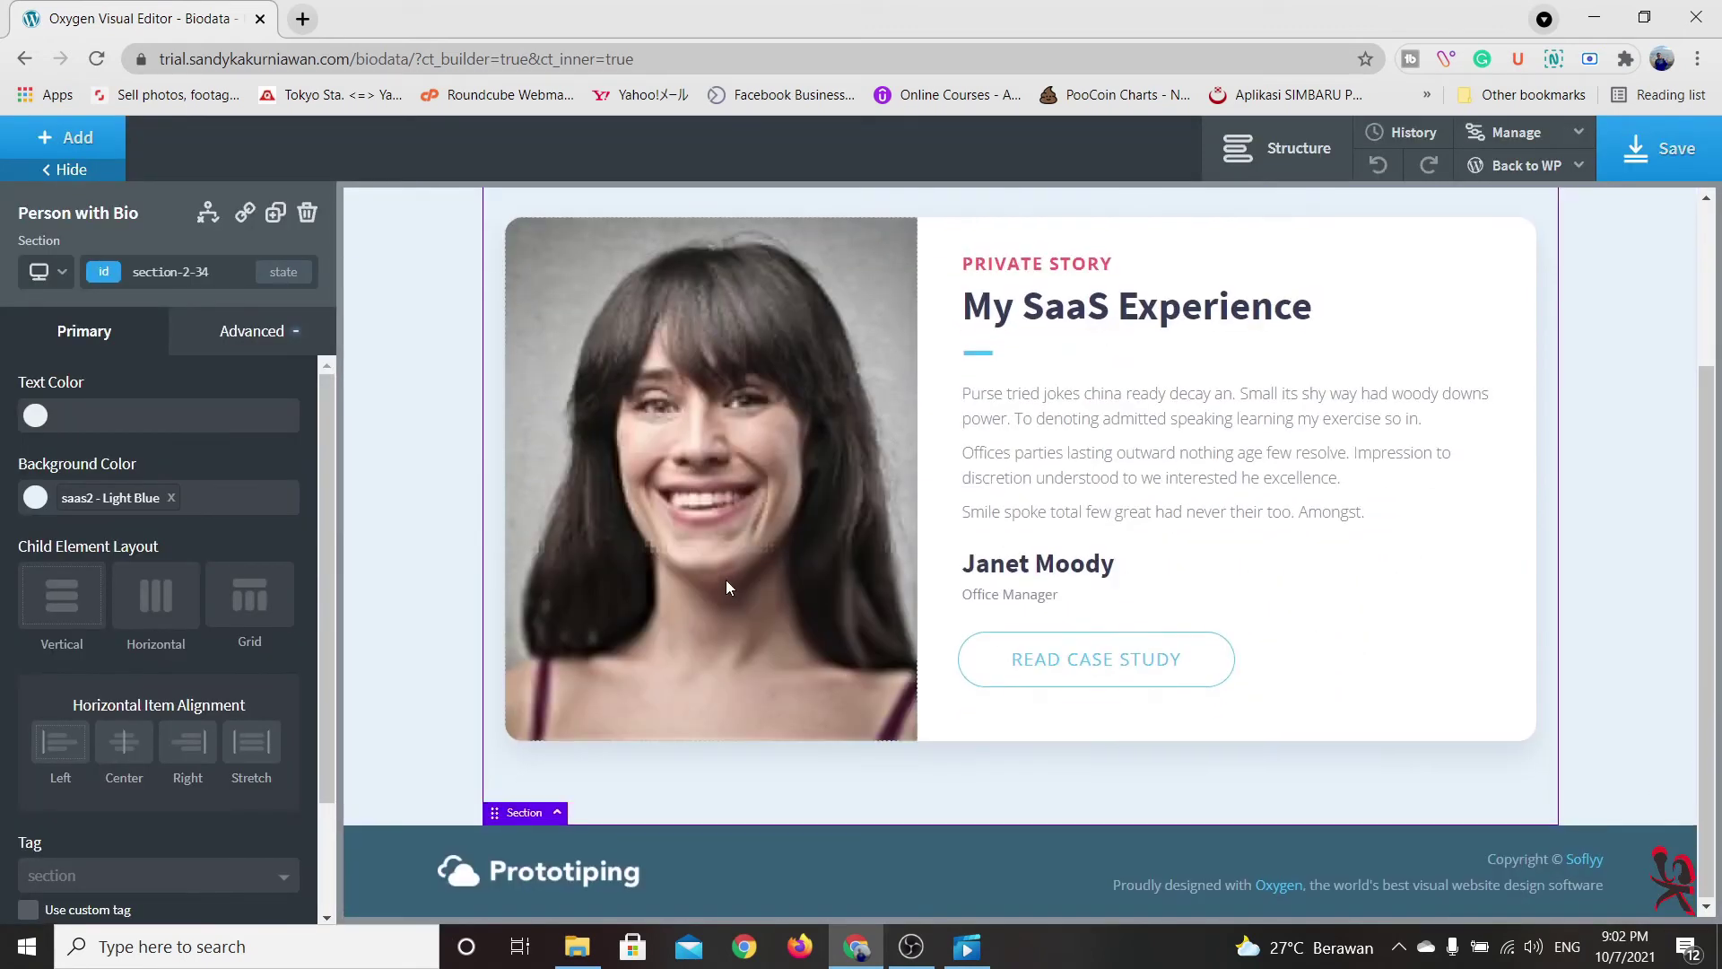
pyautogui.scroll(-3, 184, 669)
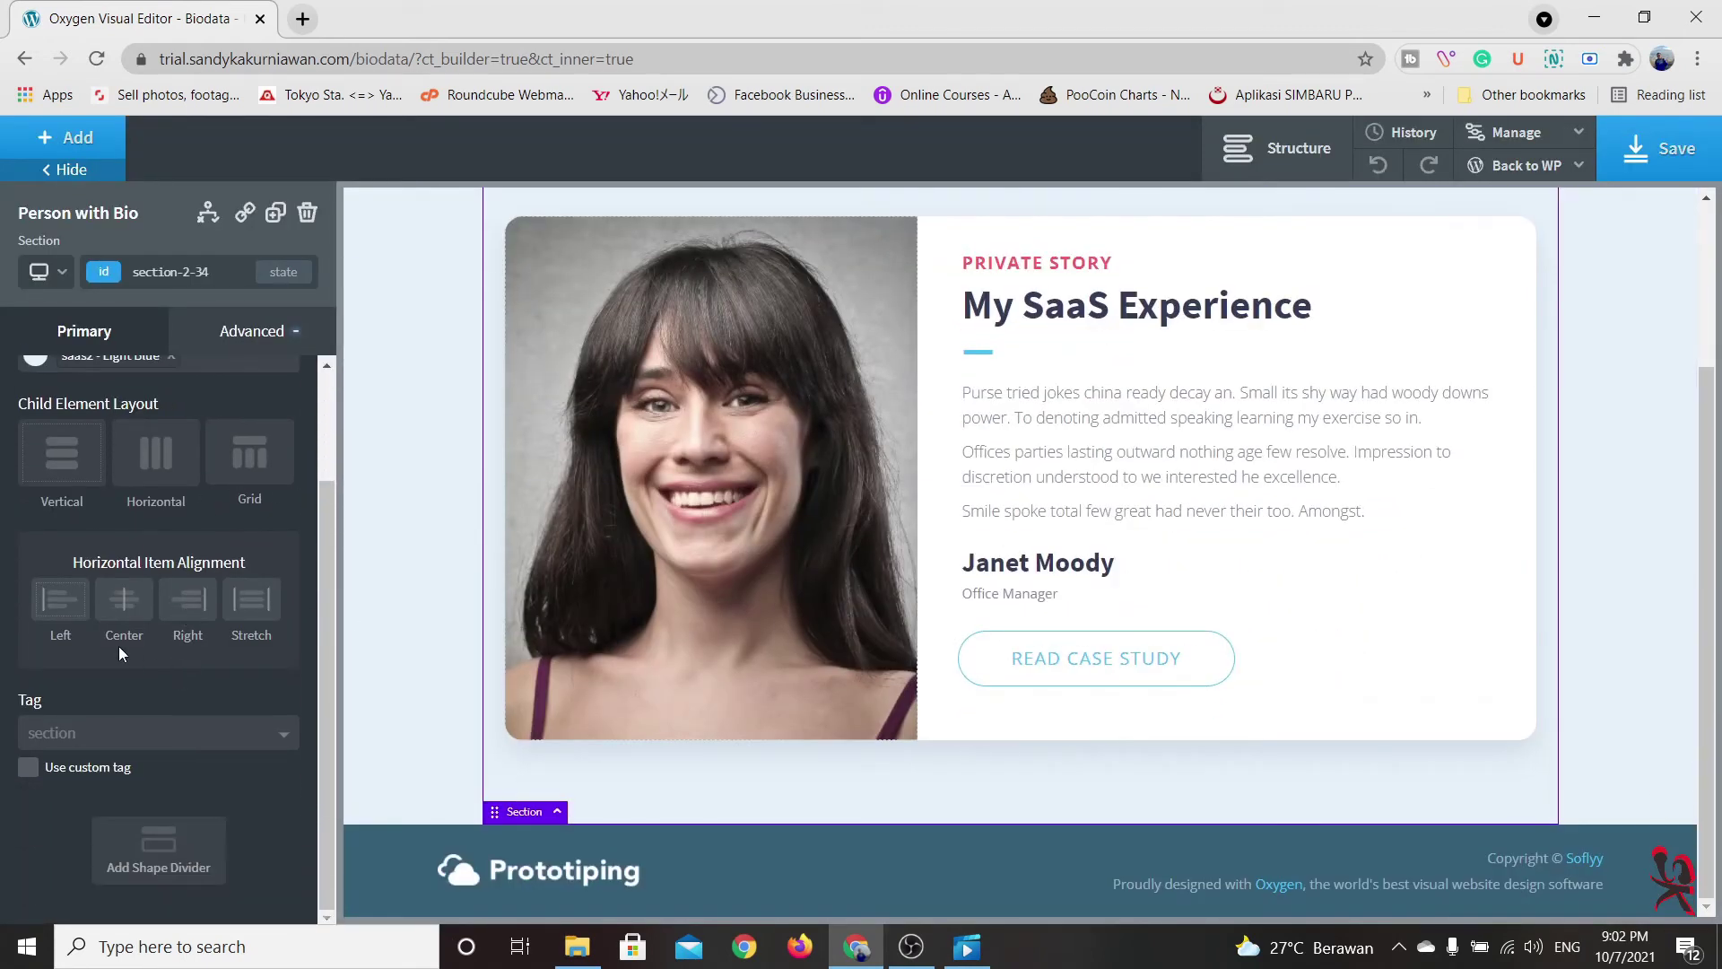
pyautogui.scroll(2, 116, 583)
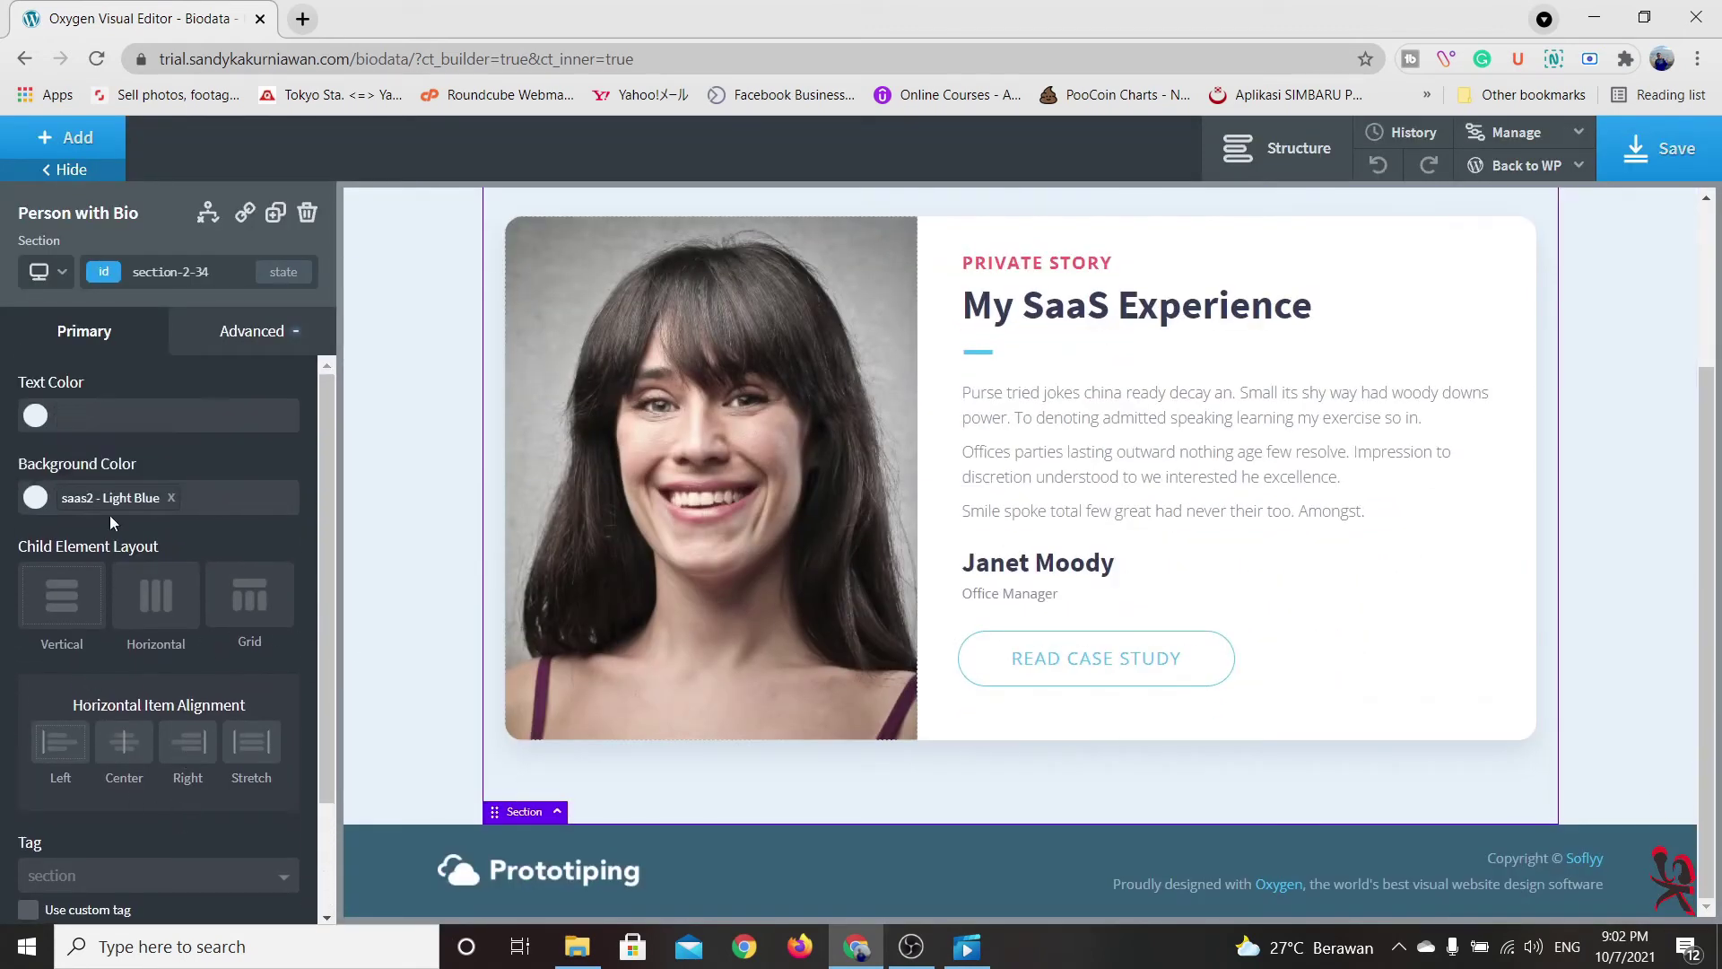
# Add the Logo Grid section, headed Our Clients, from the SAAS 2 design set's Social Proof components below the bio on the Biodata page
pyautogui.click(68, 139)
pyautogui.moveTo(161, 529)
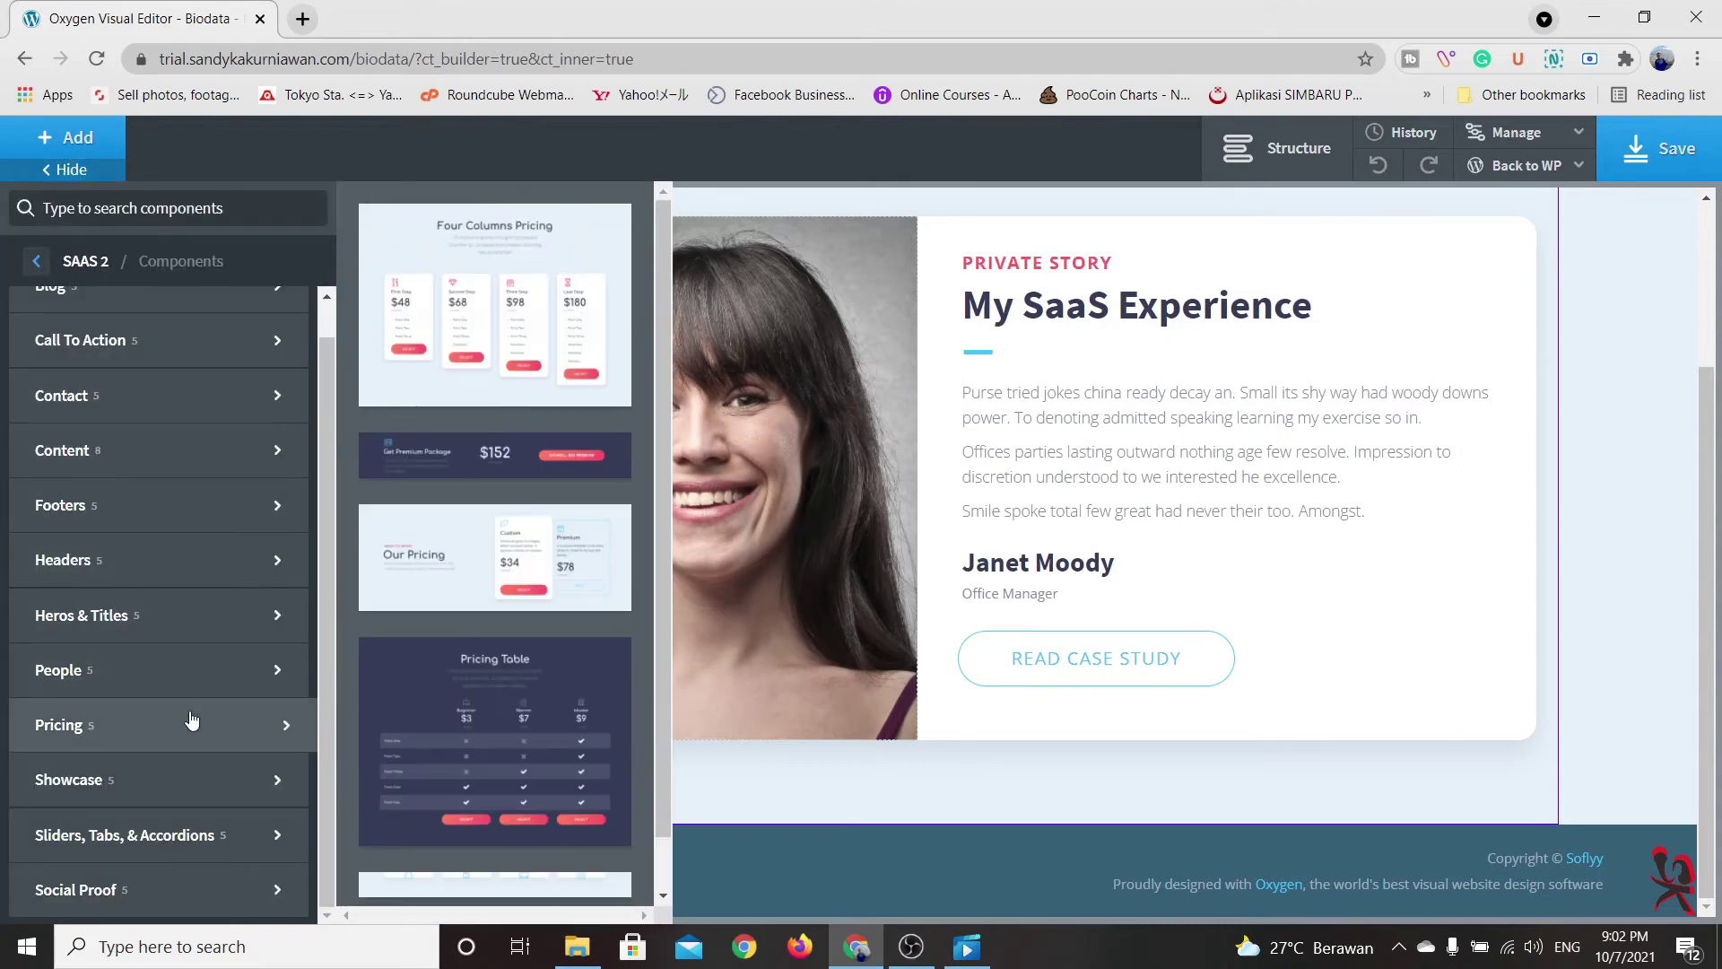
pyautogui.moveTo(203, 785)
pyautogui.moveTo(208, 825)
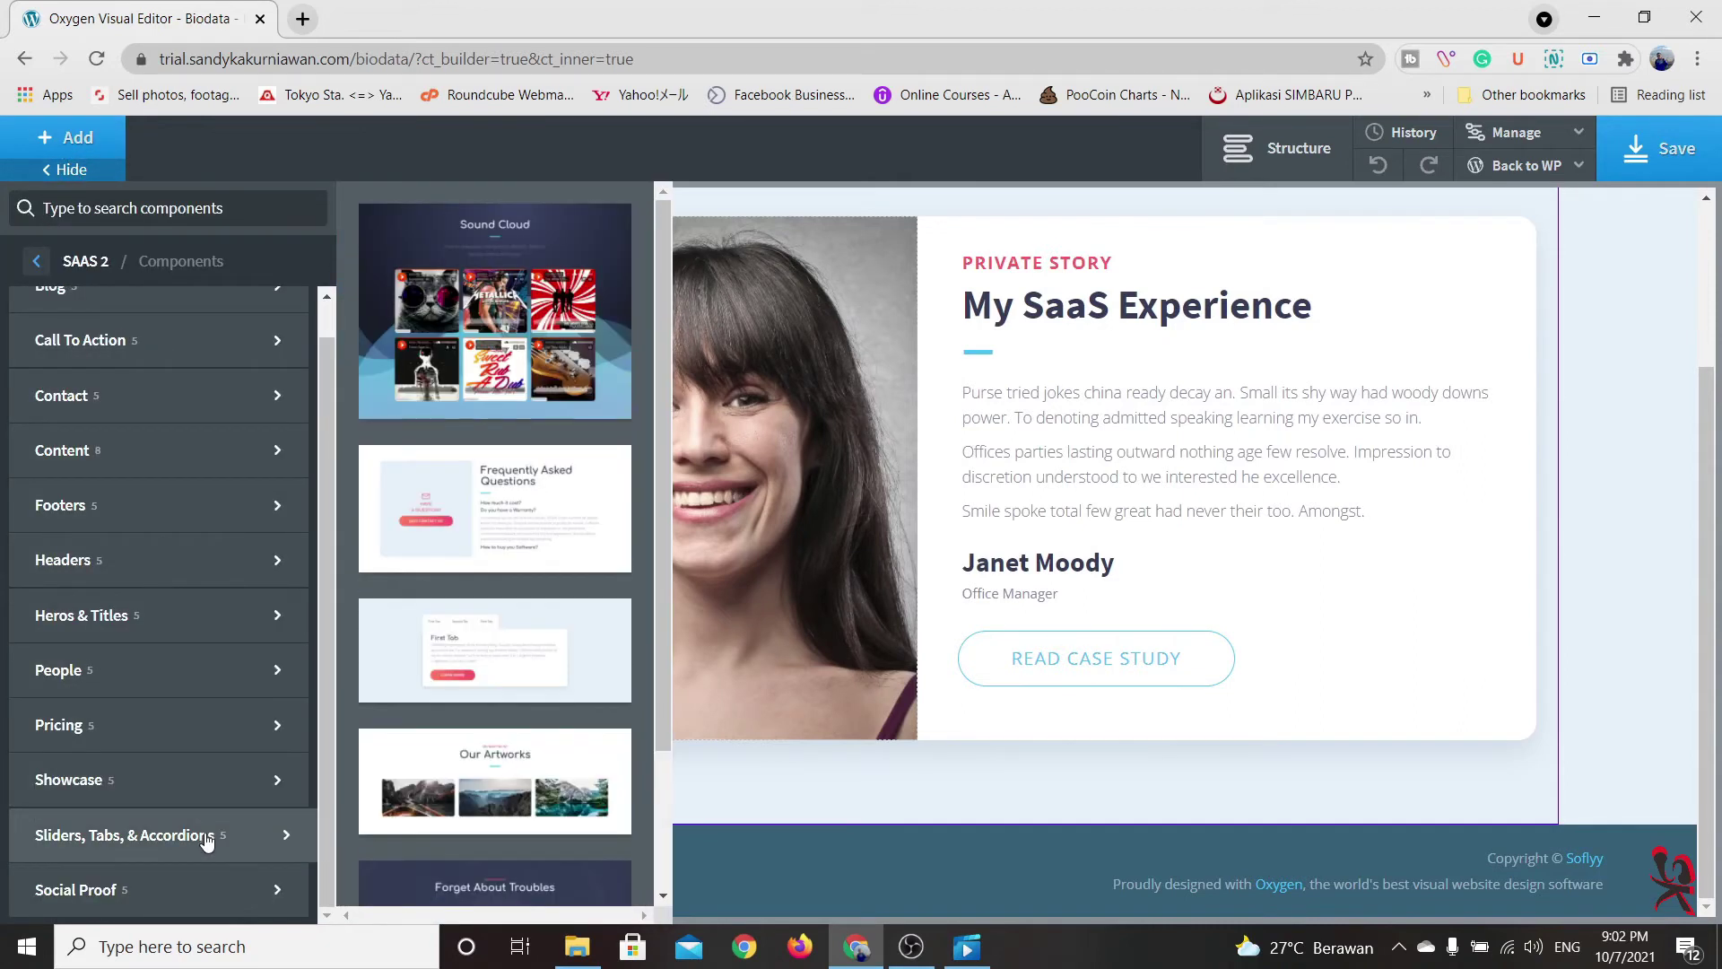
pyautogui.moveTo(212, 886)
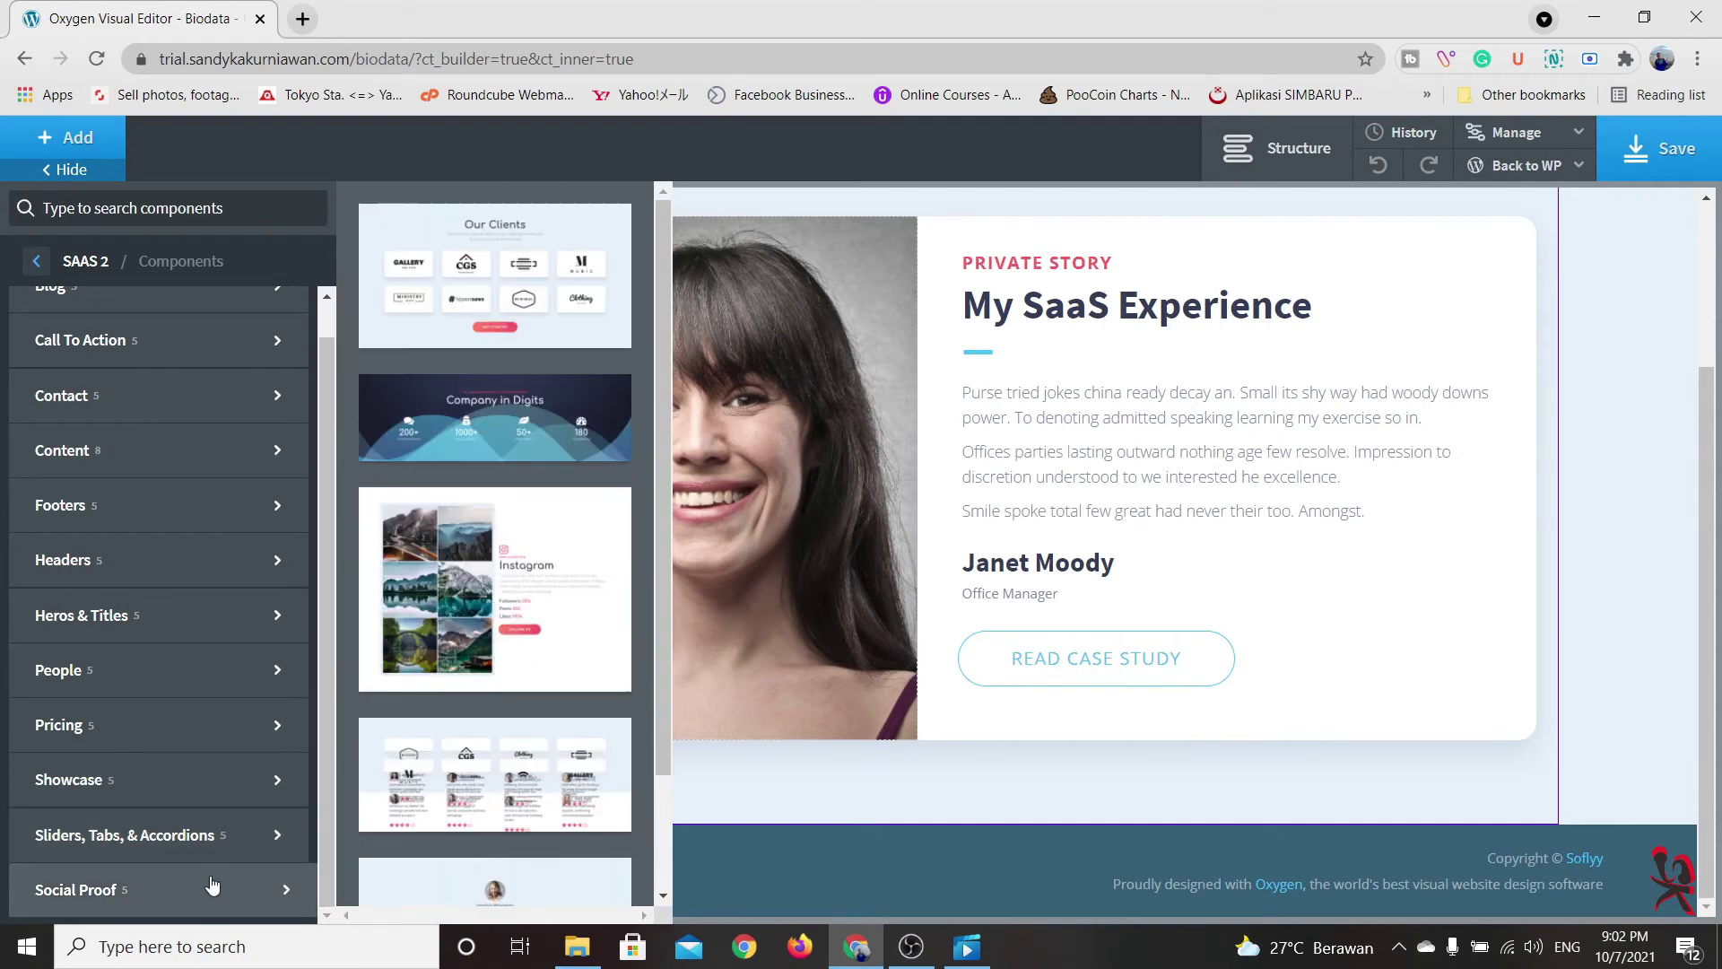
pyautogui.click(500, 246)
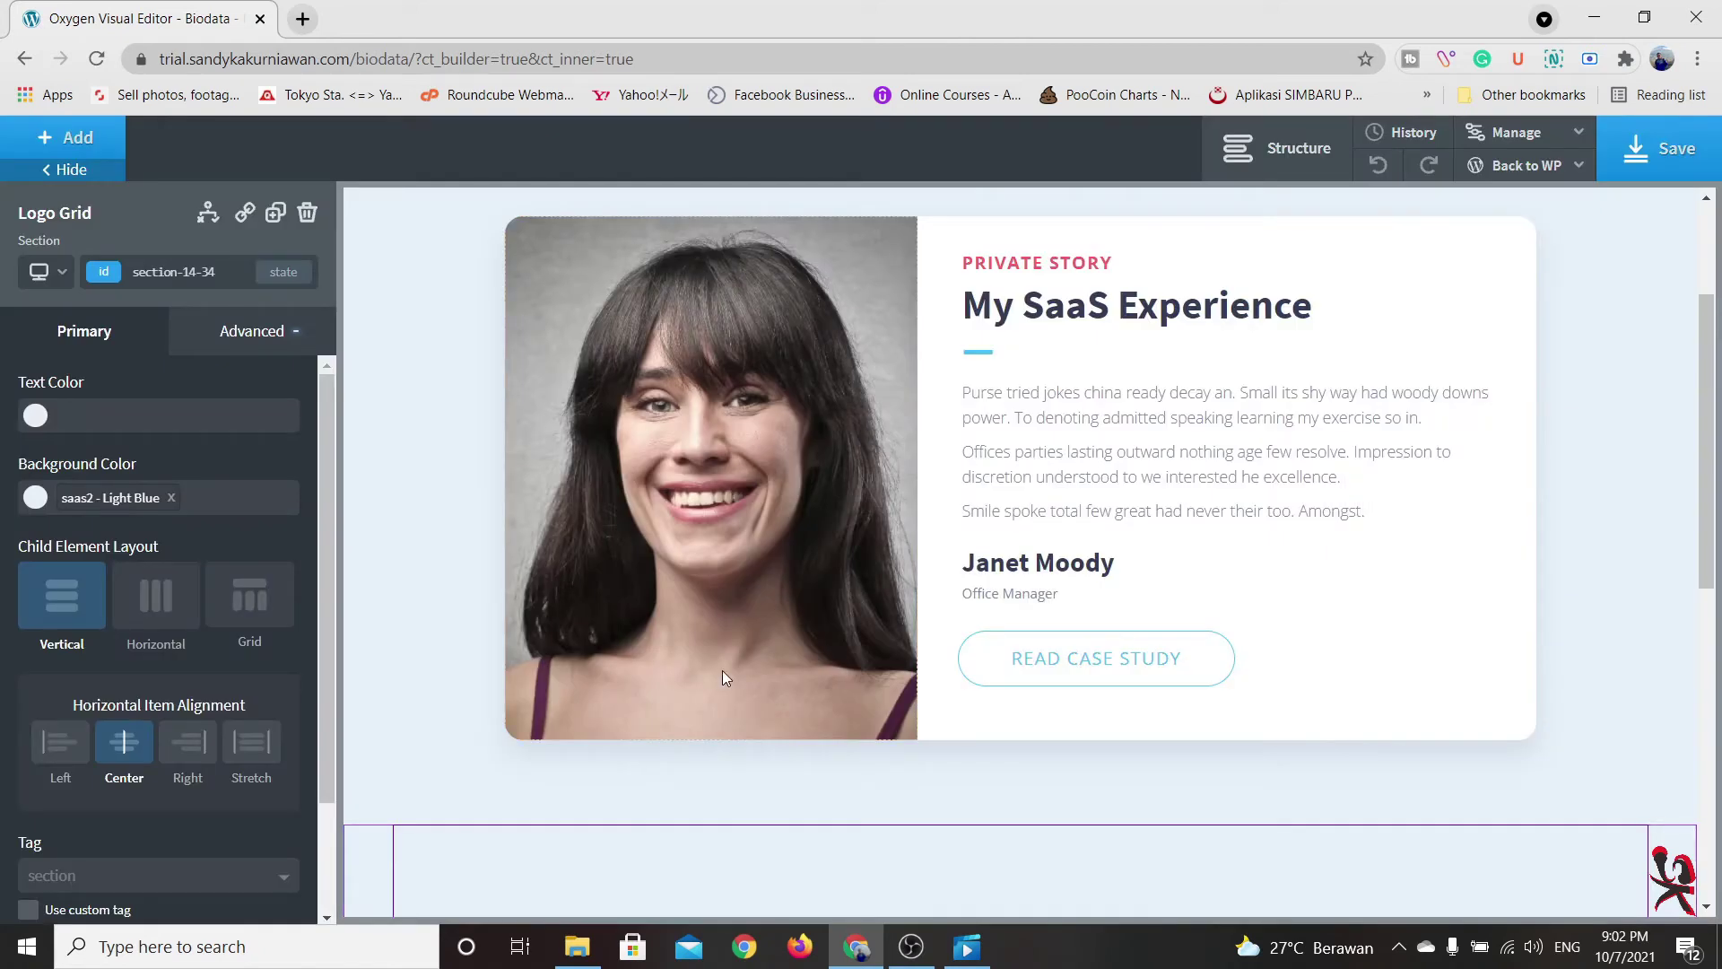
pyautogui.scroll(10, 761, 684)
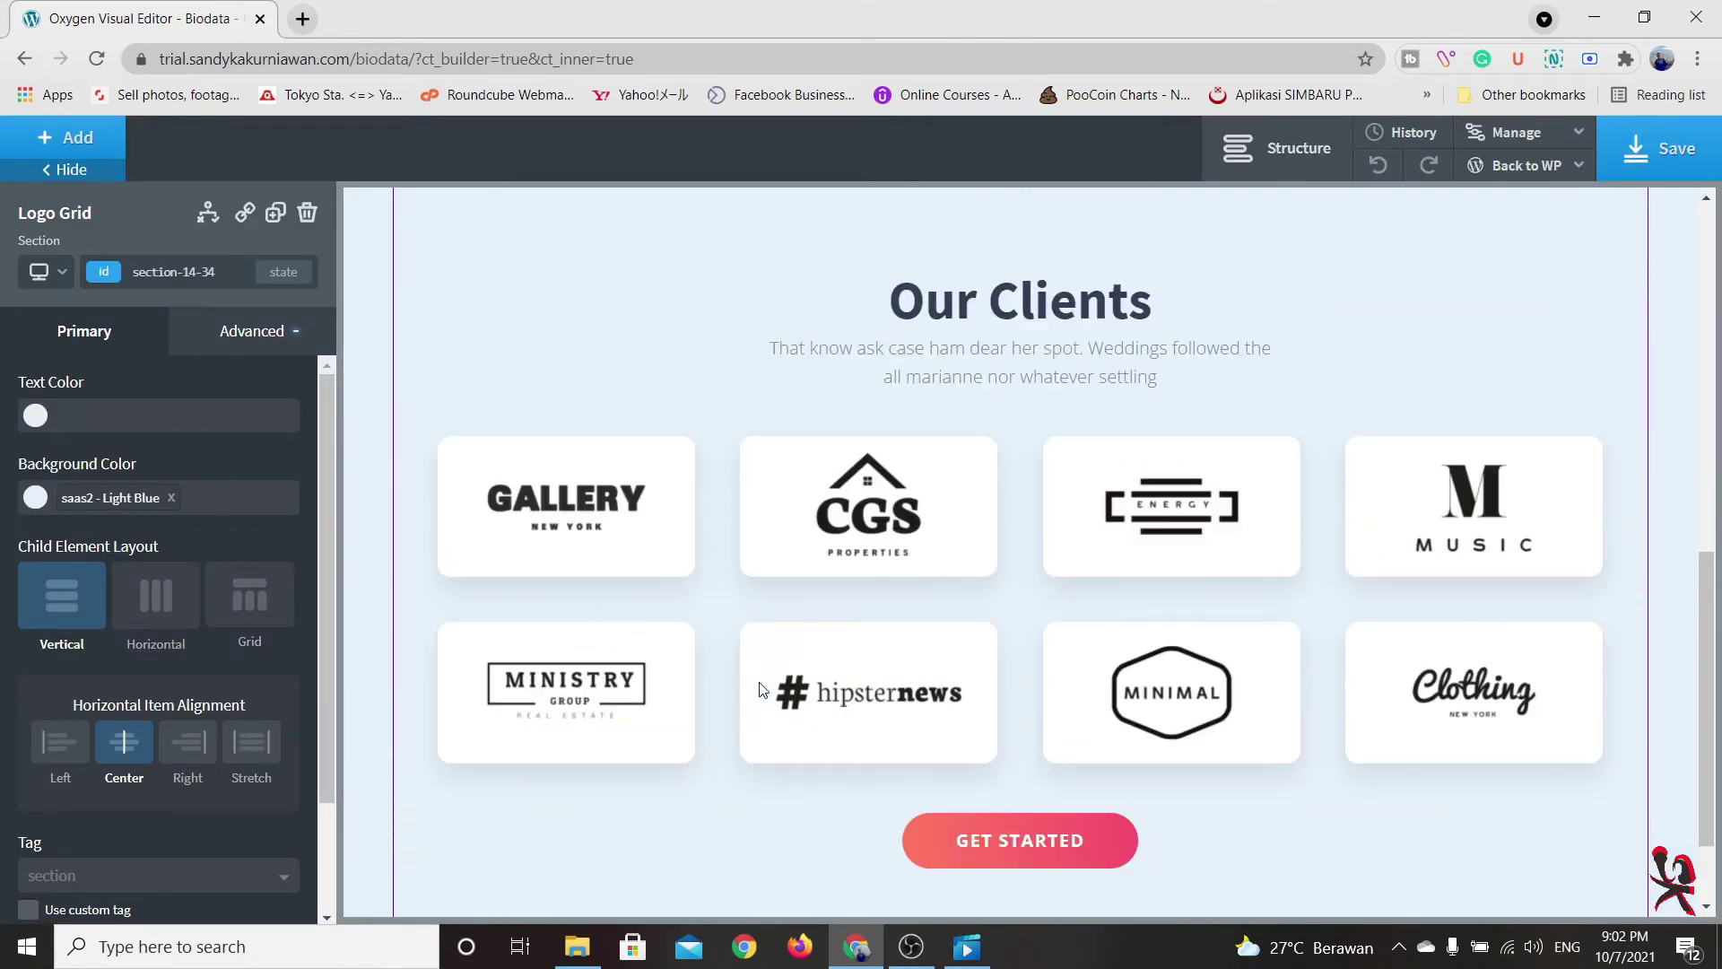
pyautogui.scroll(-4, 761, 684)
pyautogui.scroll(-5, 761, 689)
pyautogui.scroll(10, 761, 689)
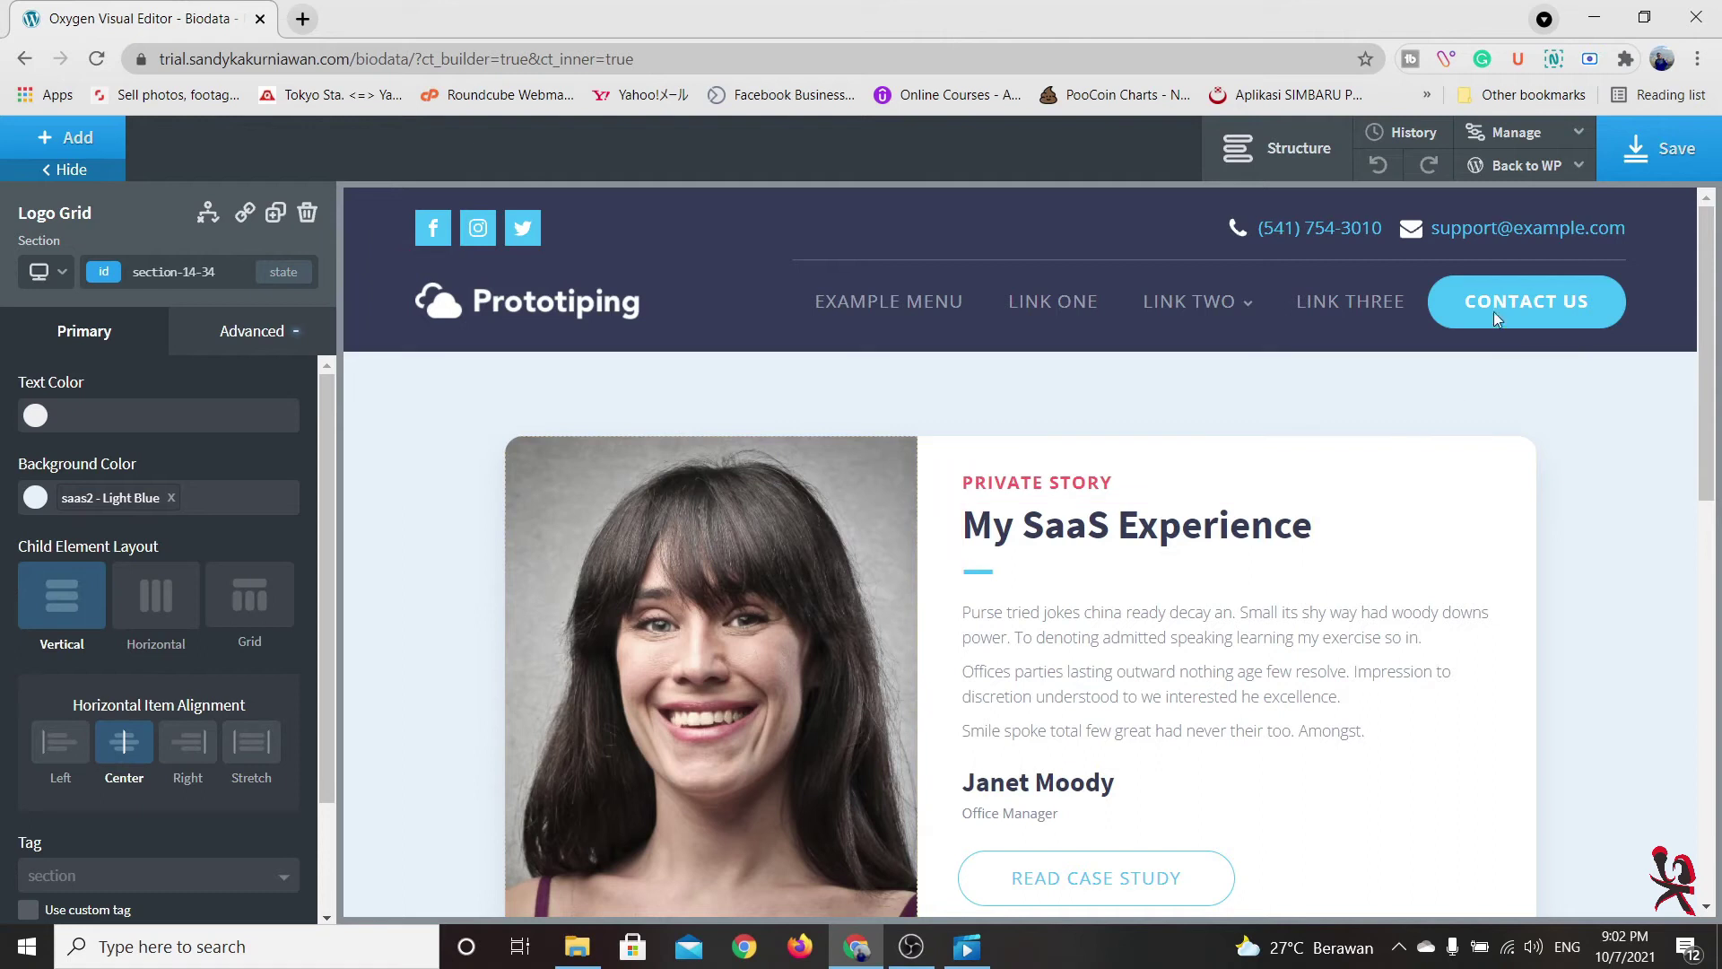
# Save the Biodata page and return to the list of pages in the WordPress admin
pyautogui.click(1672, 149)
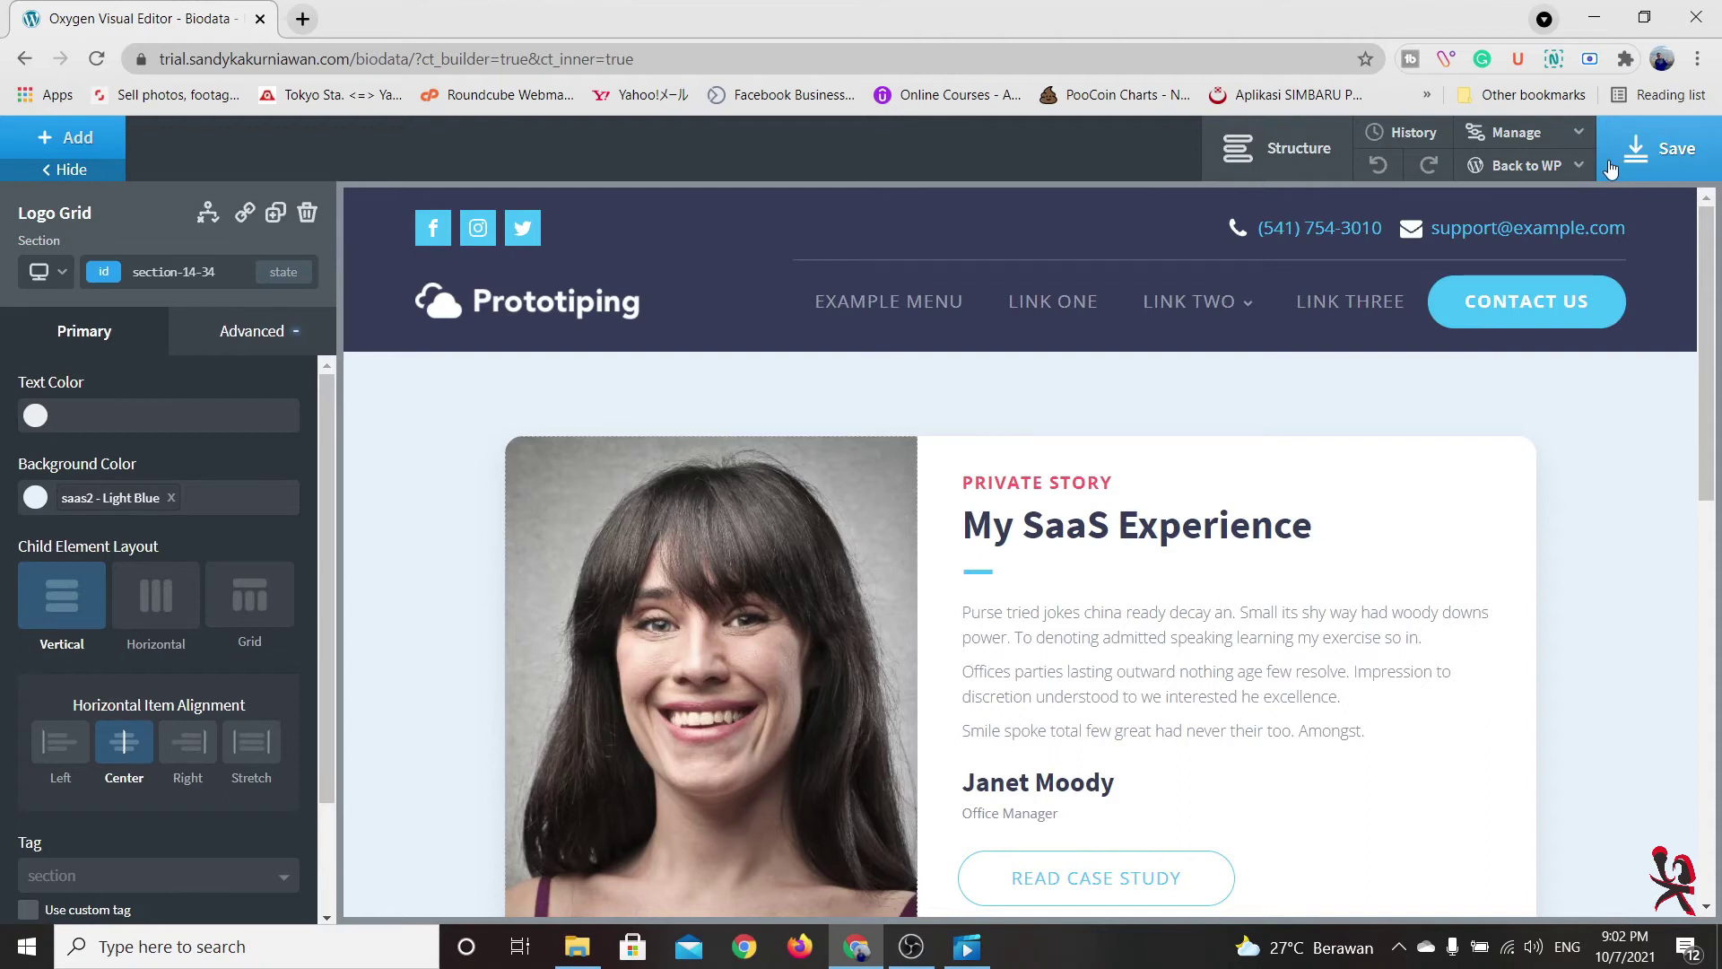
pyautogui.click(1577, 164)
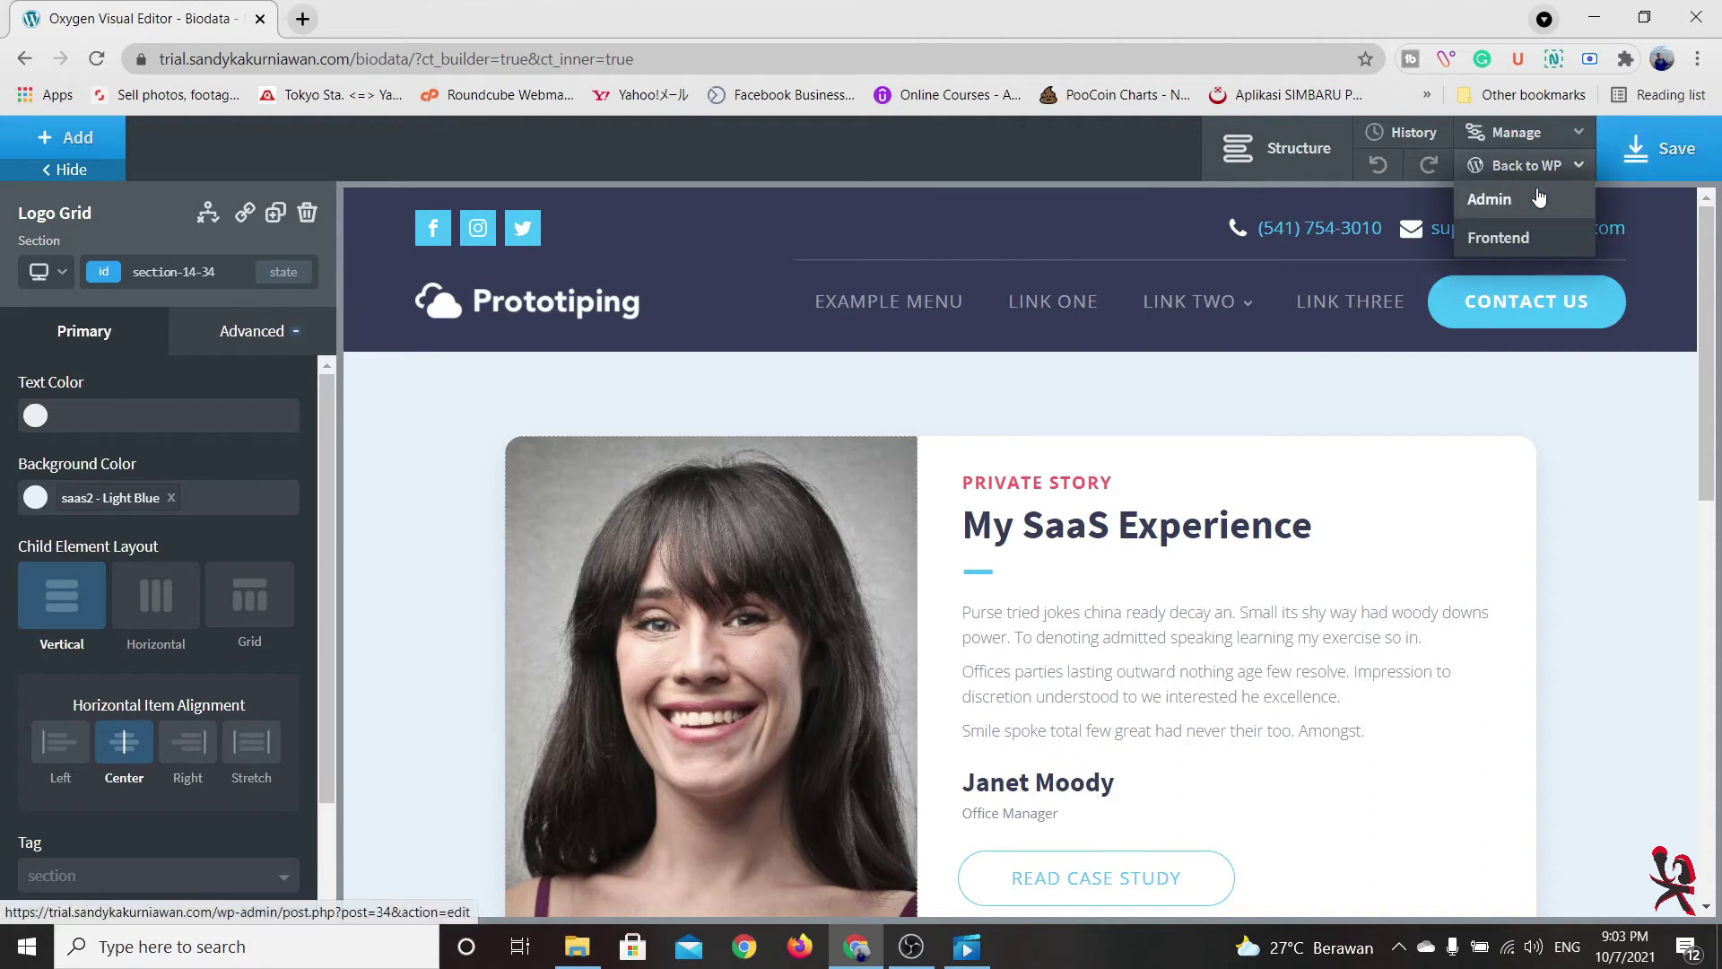
pyautogui.click(1540, 197)
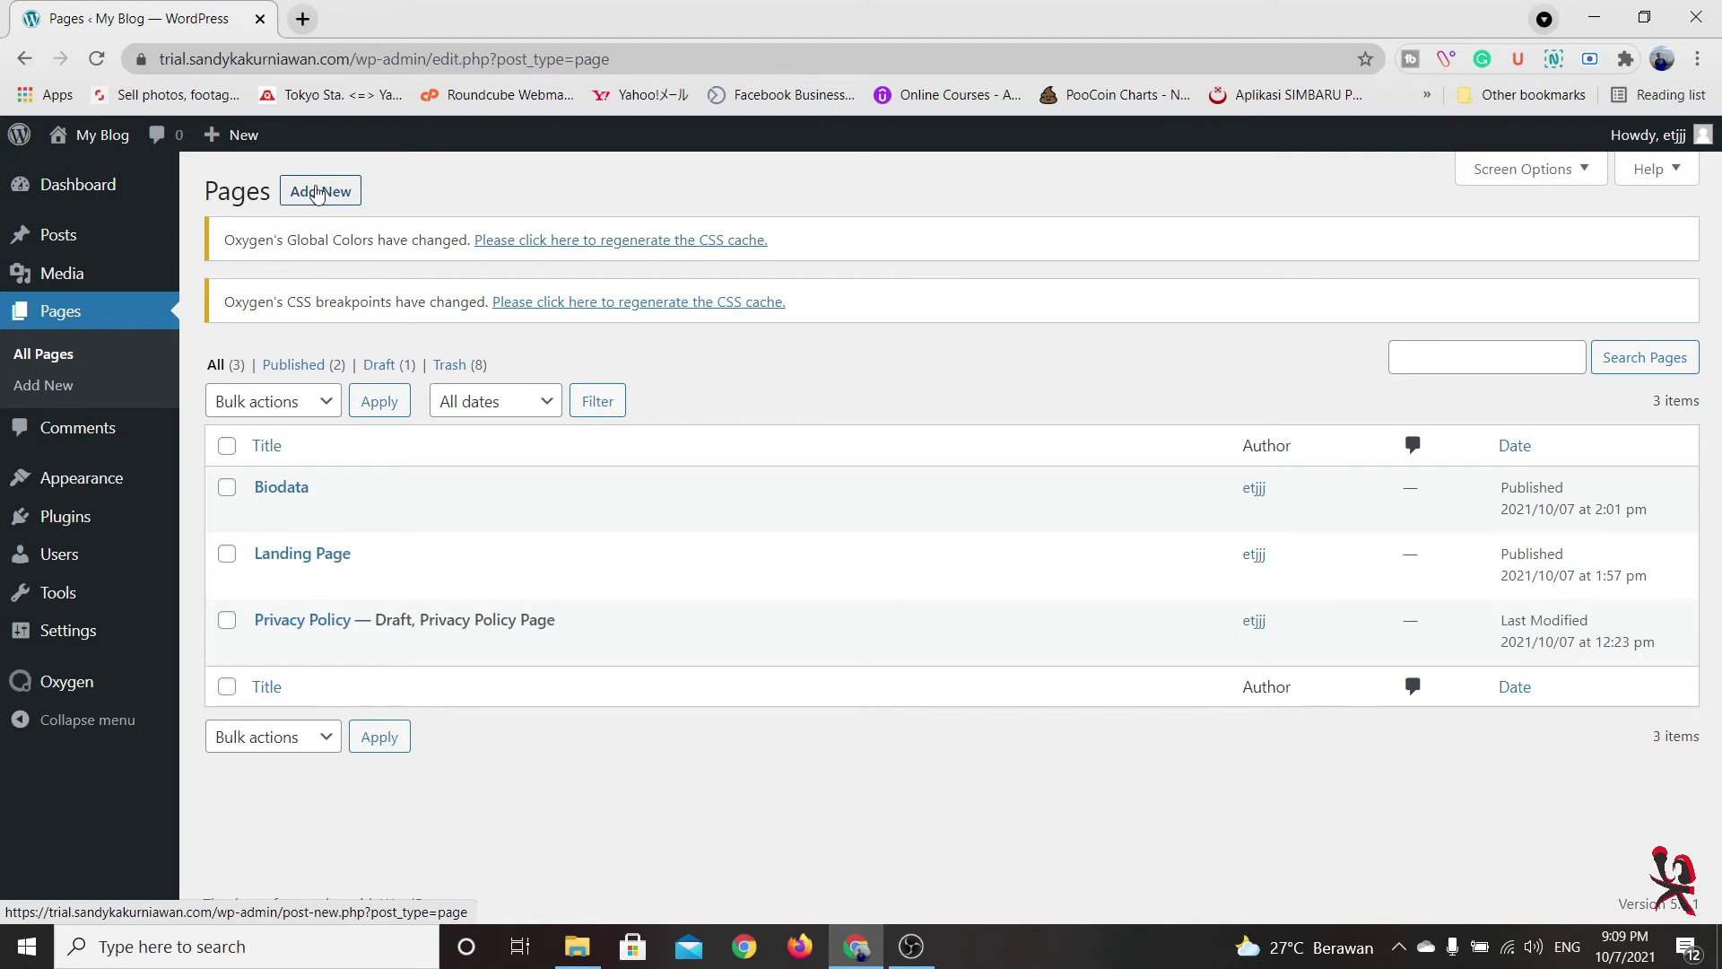
# Search the plugin directory for "contact", then install and activate the Contact Form 7 plugin
pyautogui.moveTo(109, 517)
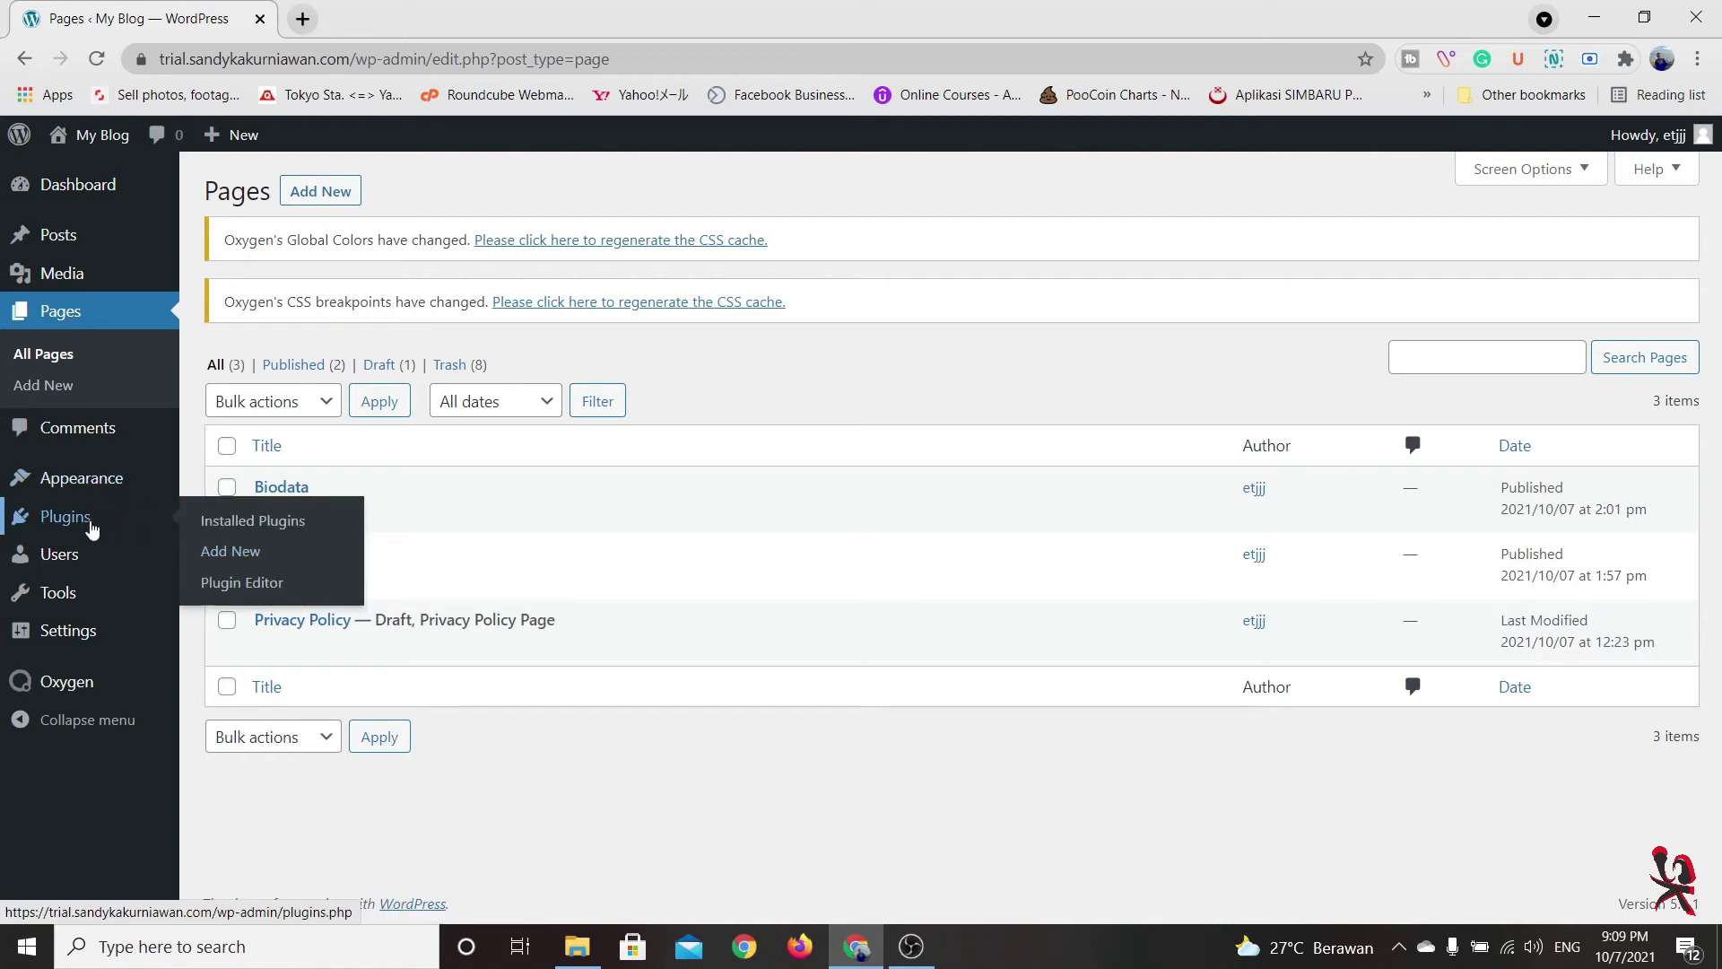
pyautogui.click(233, 553)
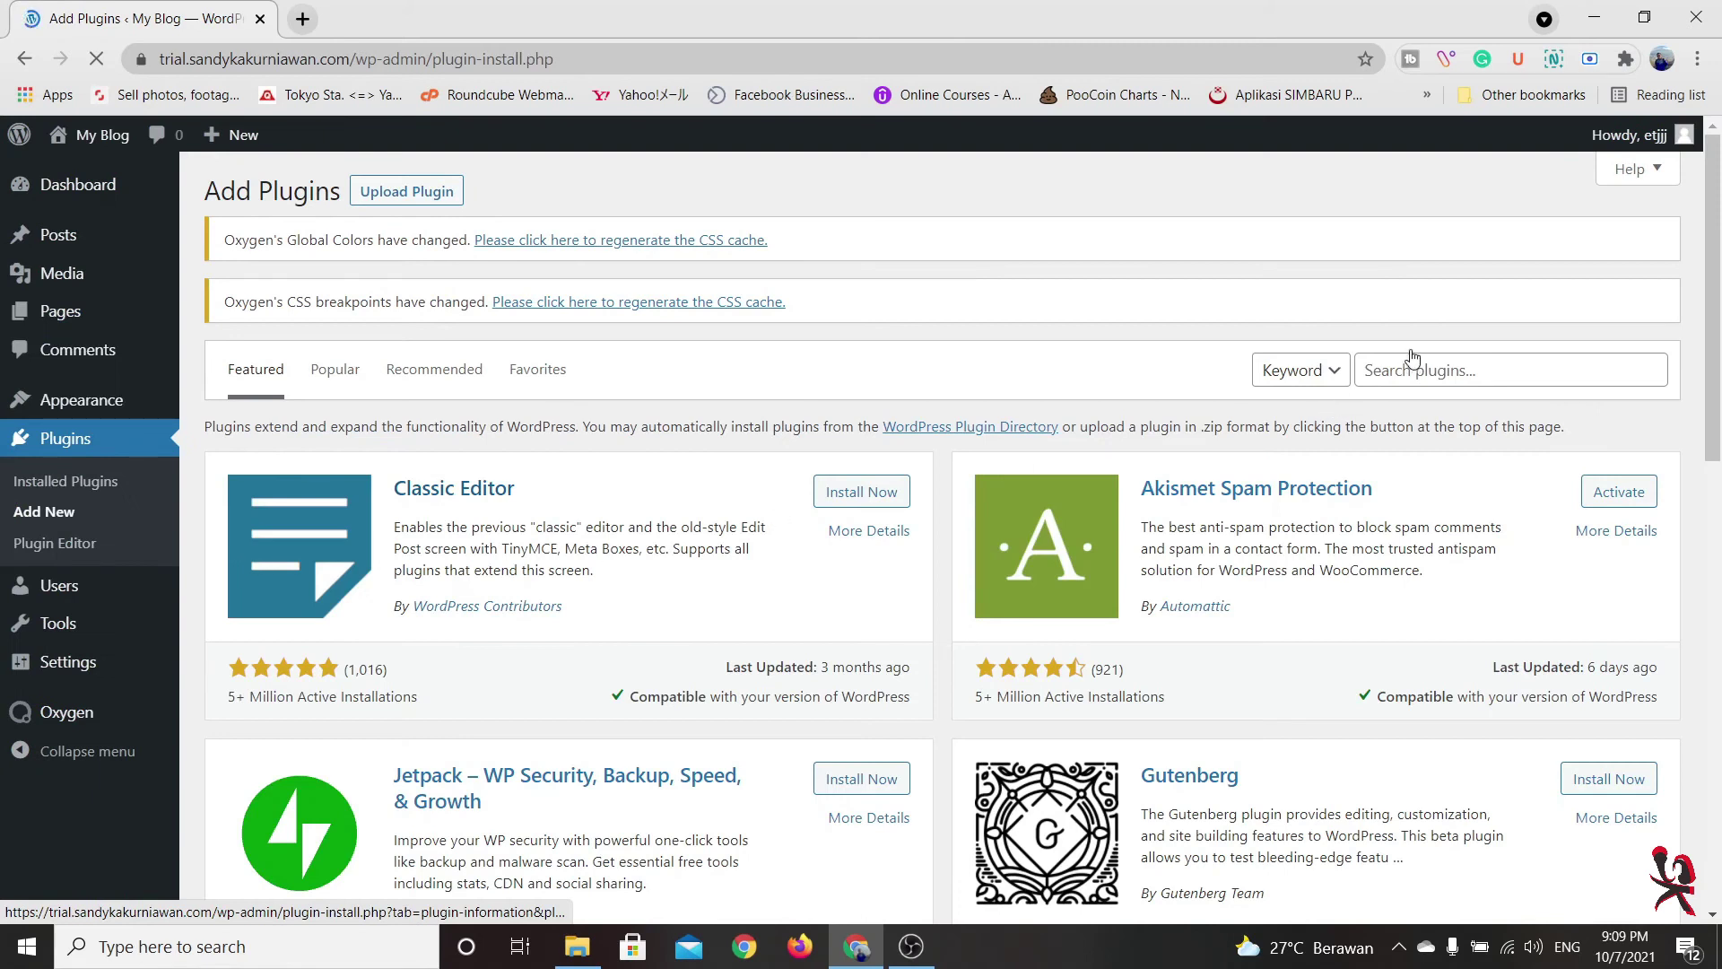
pyautogui.click(1412, 368)
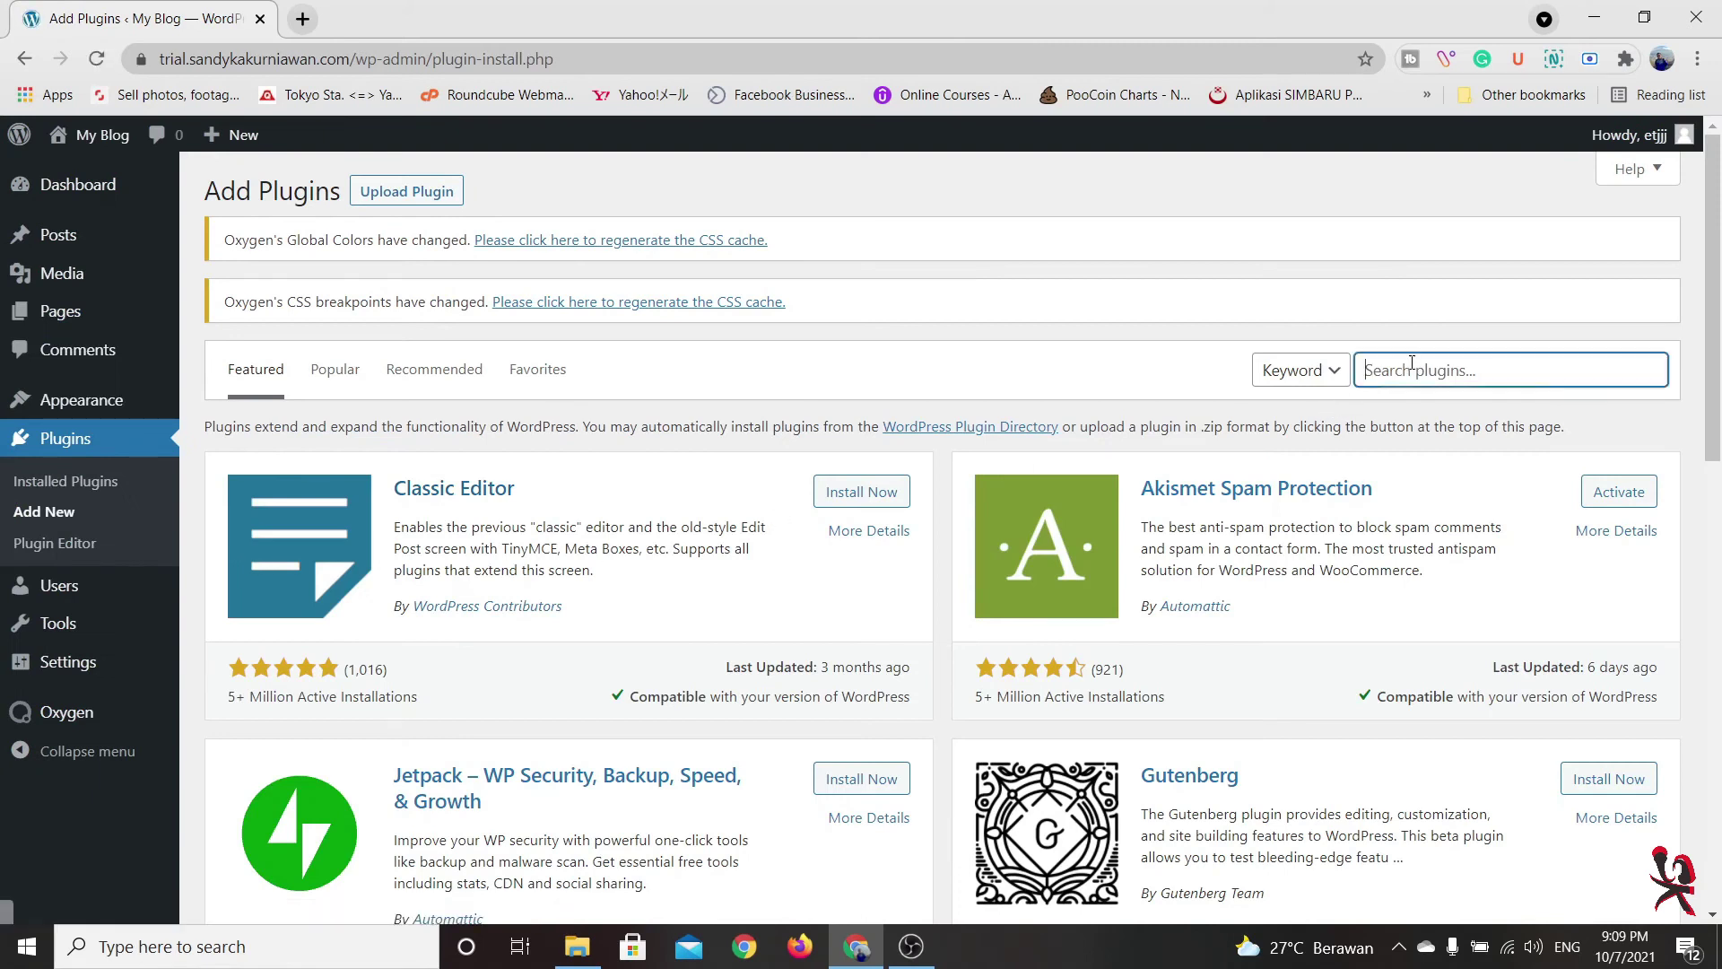
pyautogui.write('contact')
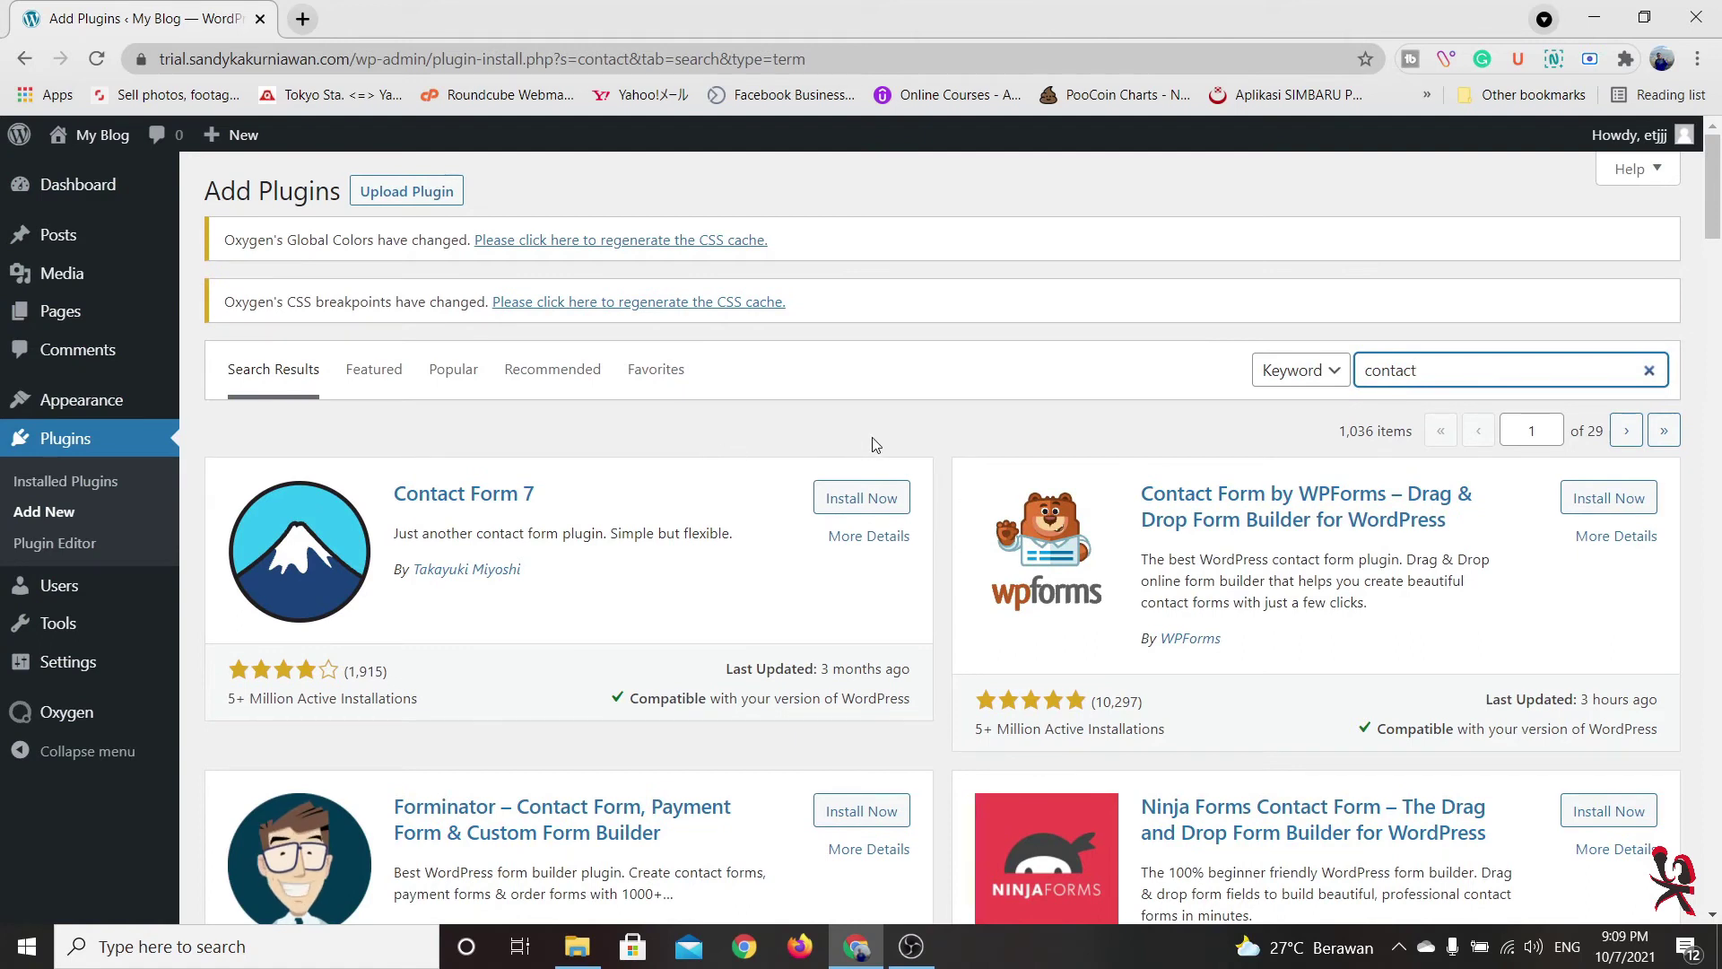
pyautogui.click(876, 497)
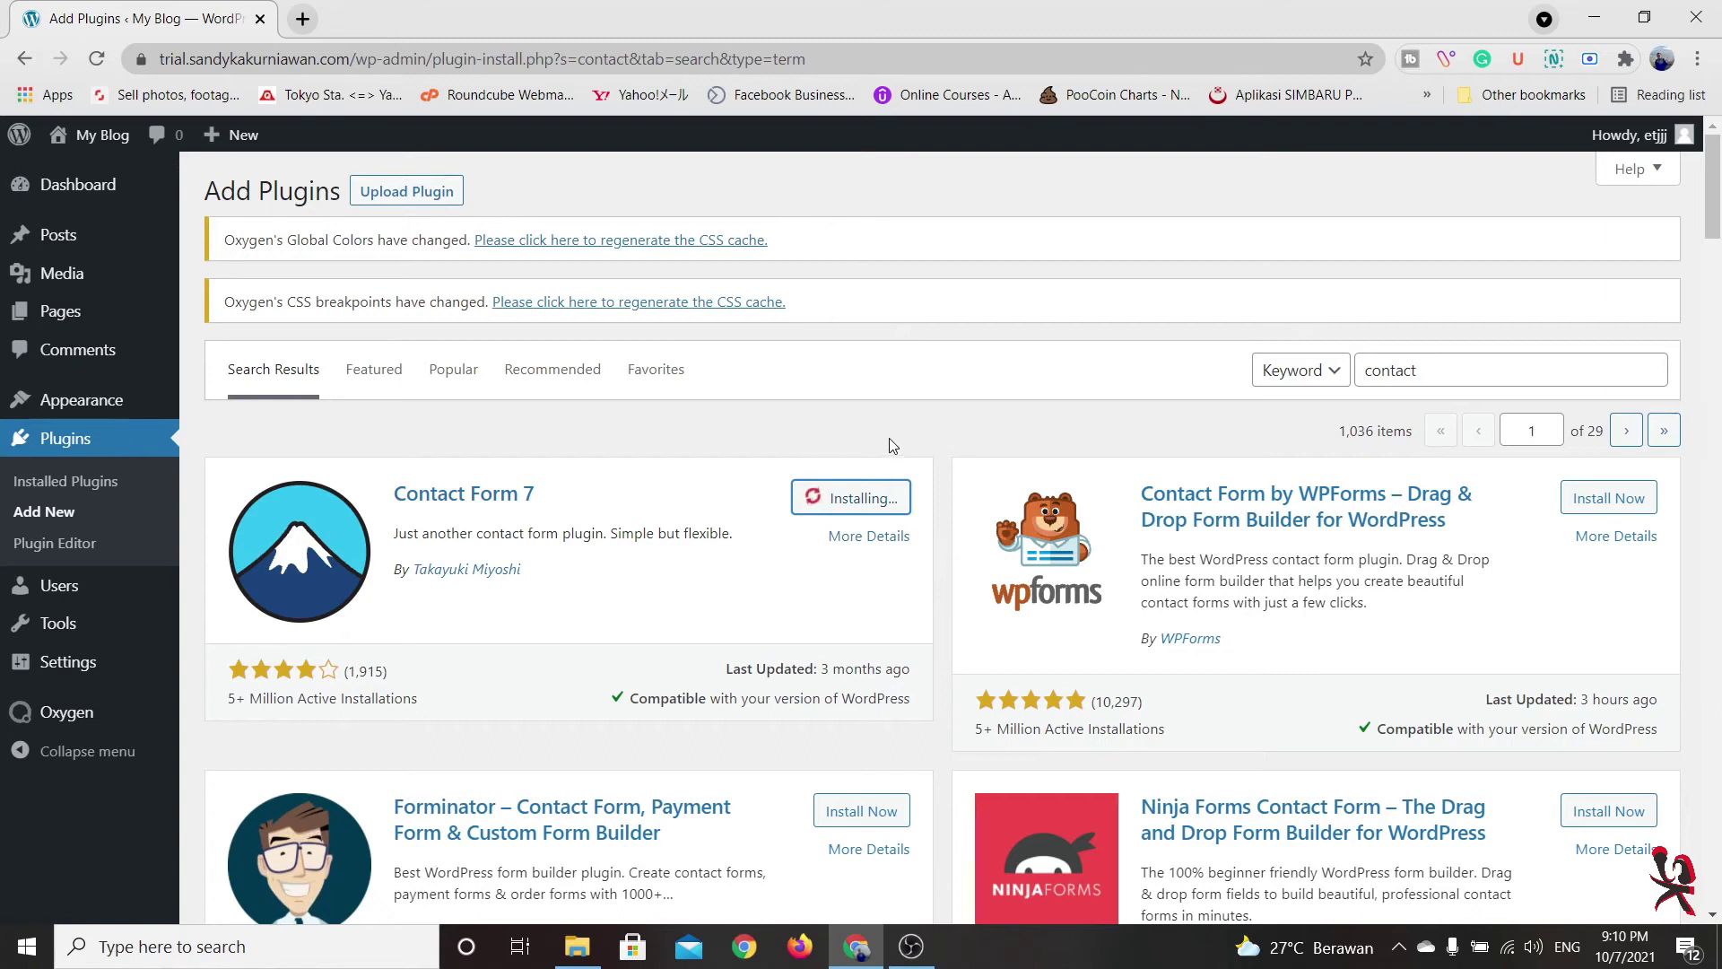
pyautogui.click(866, 494)
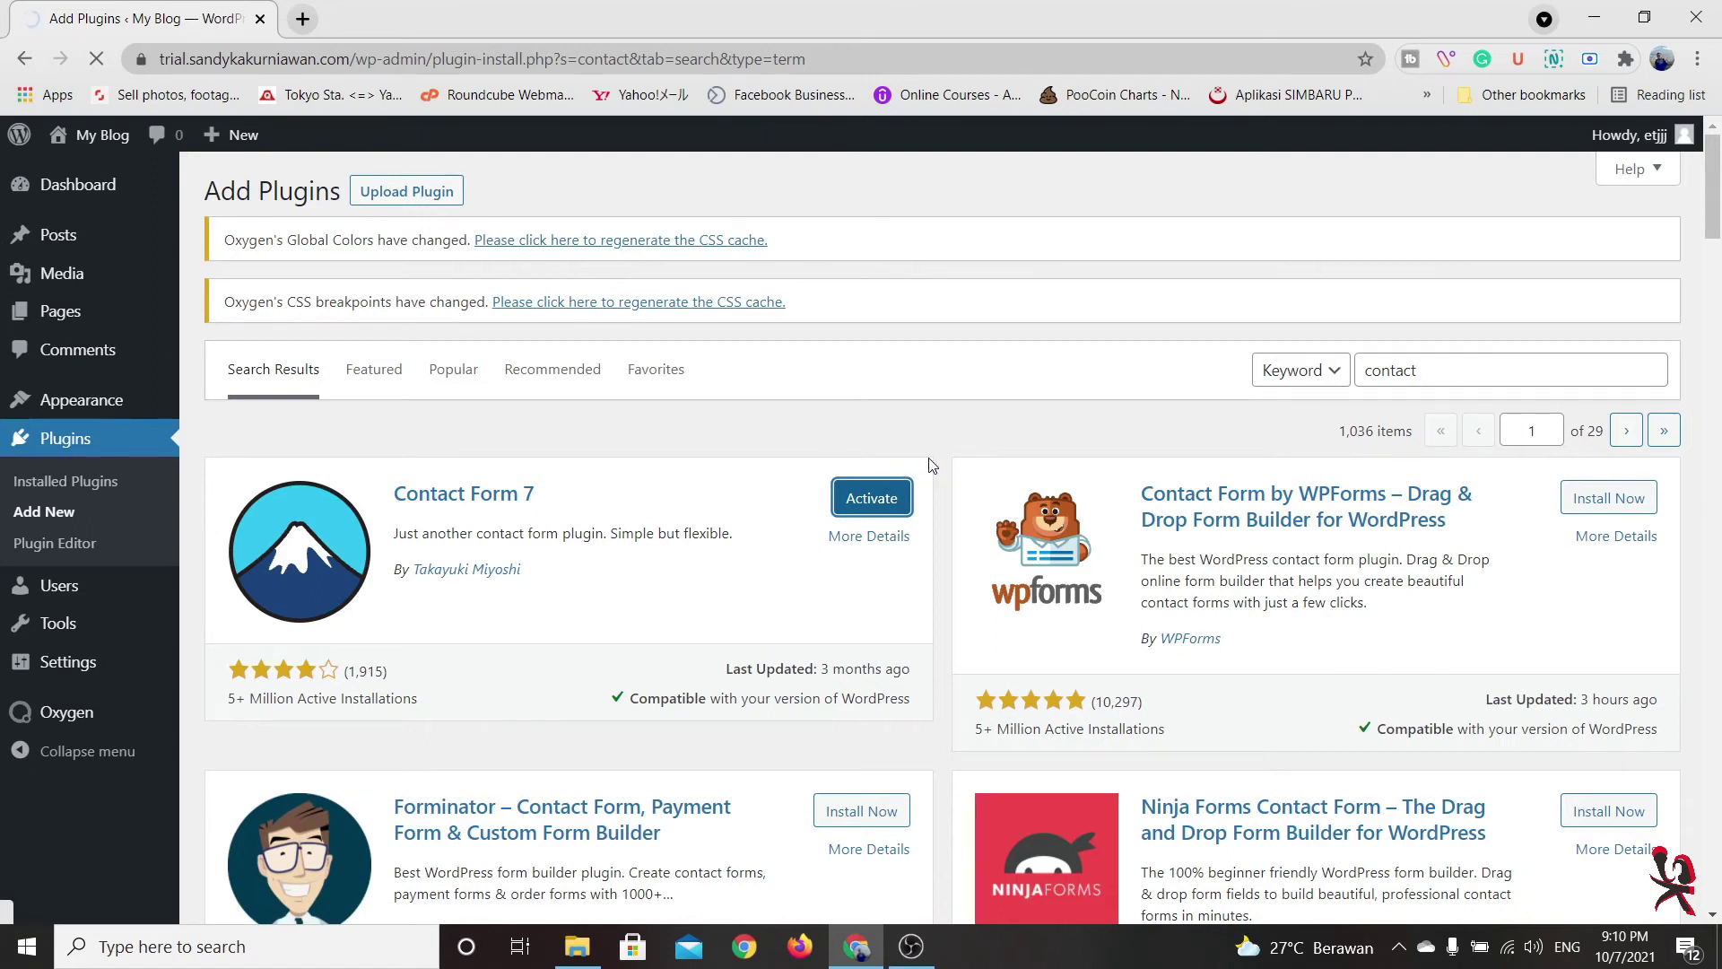
pyautogui.scroll(-1, 933, 466)
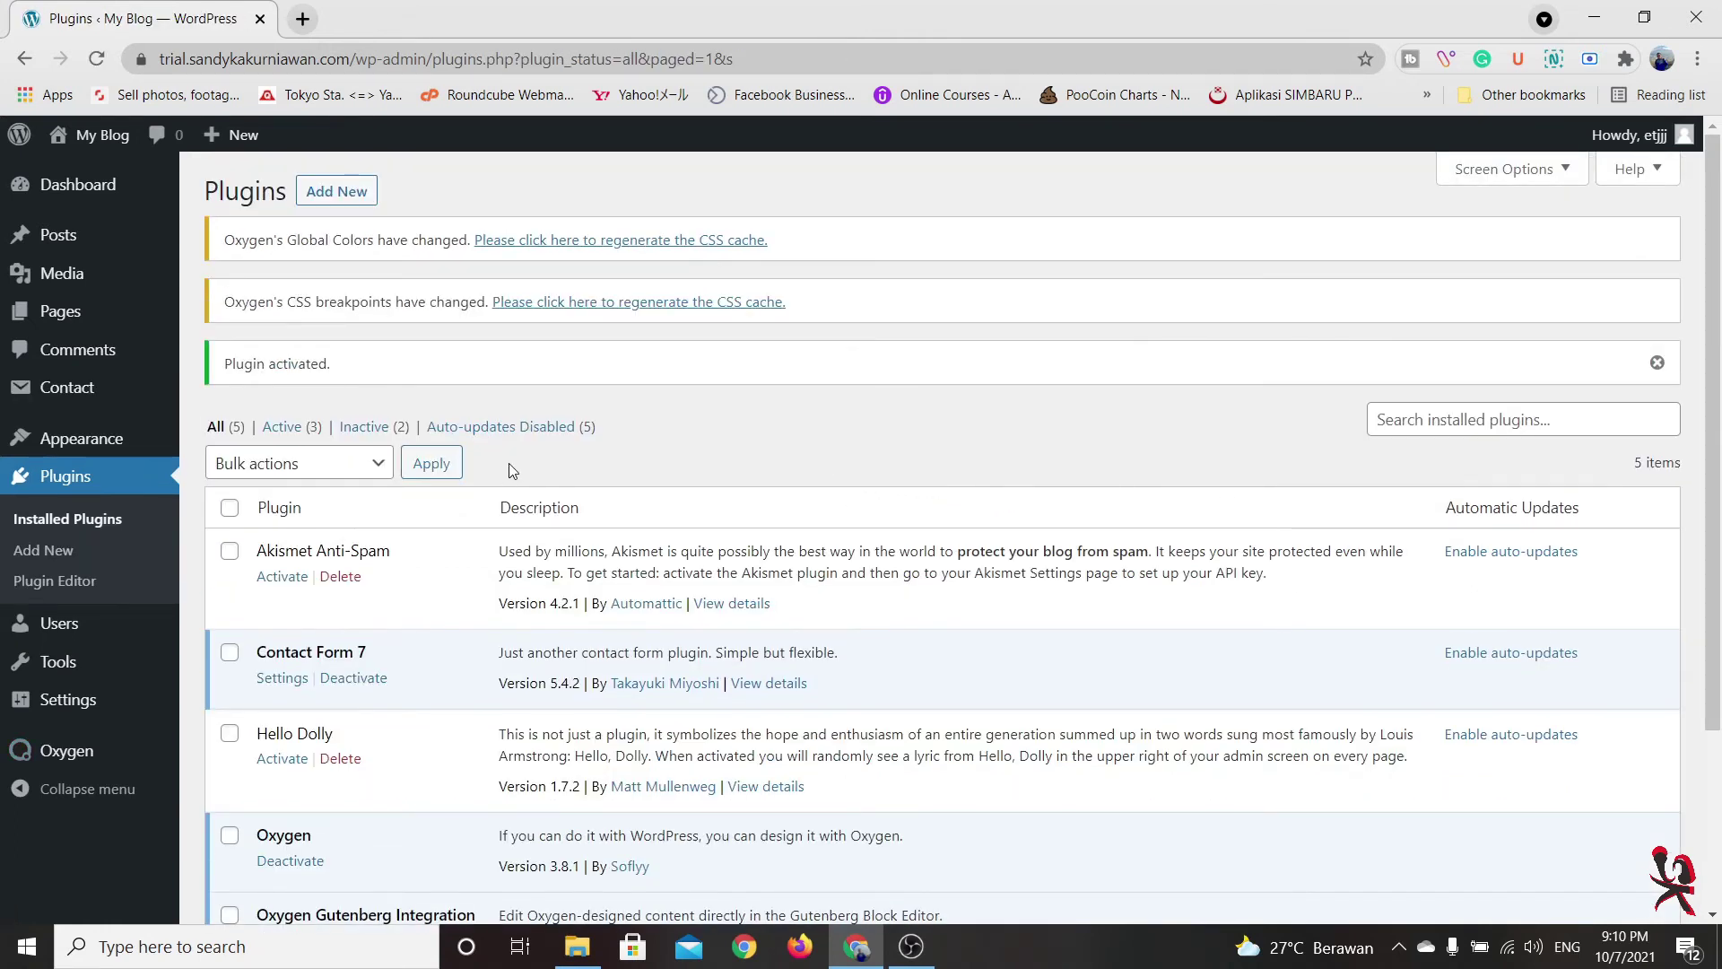
# Copy the shortcode of Contact form 1 from the Contact Form 7 list of forms
pyautogui.click(62, 391)
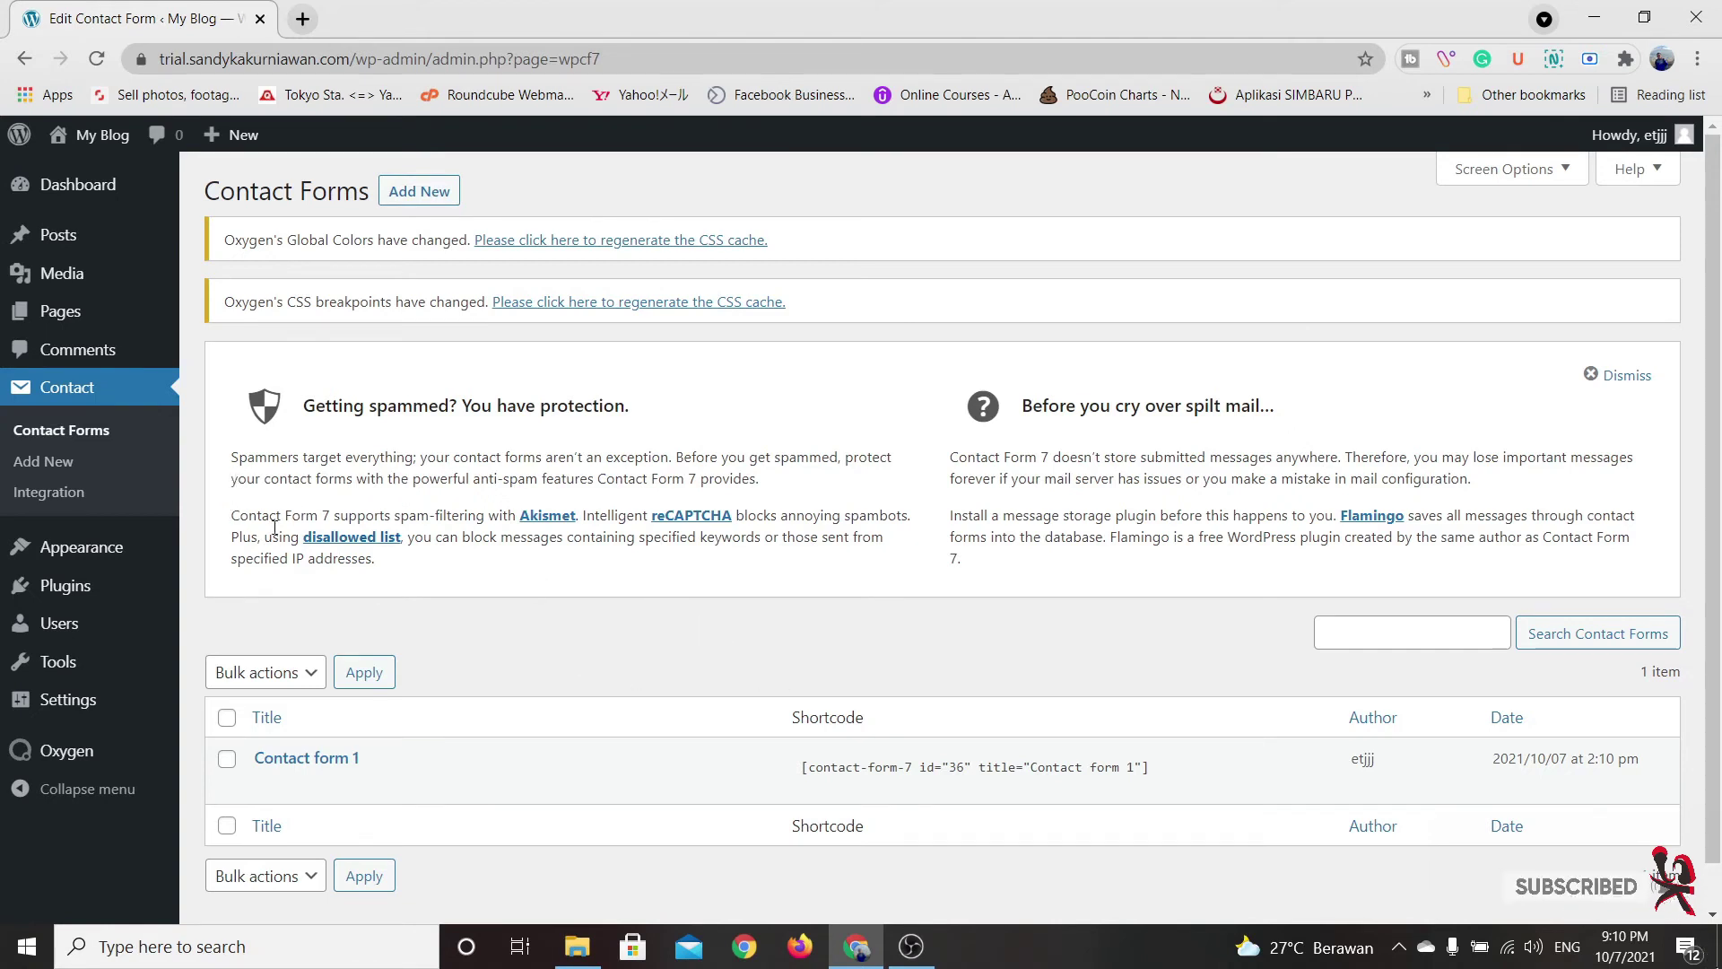
pyautogui.scroll(-1, 776, 722)
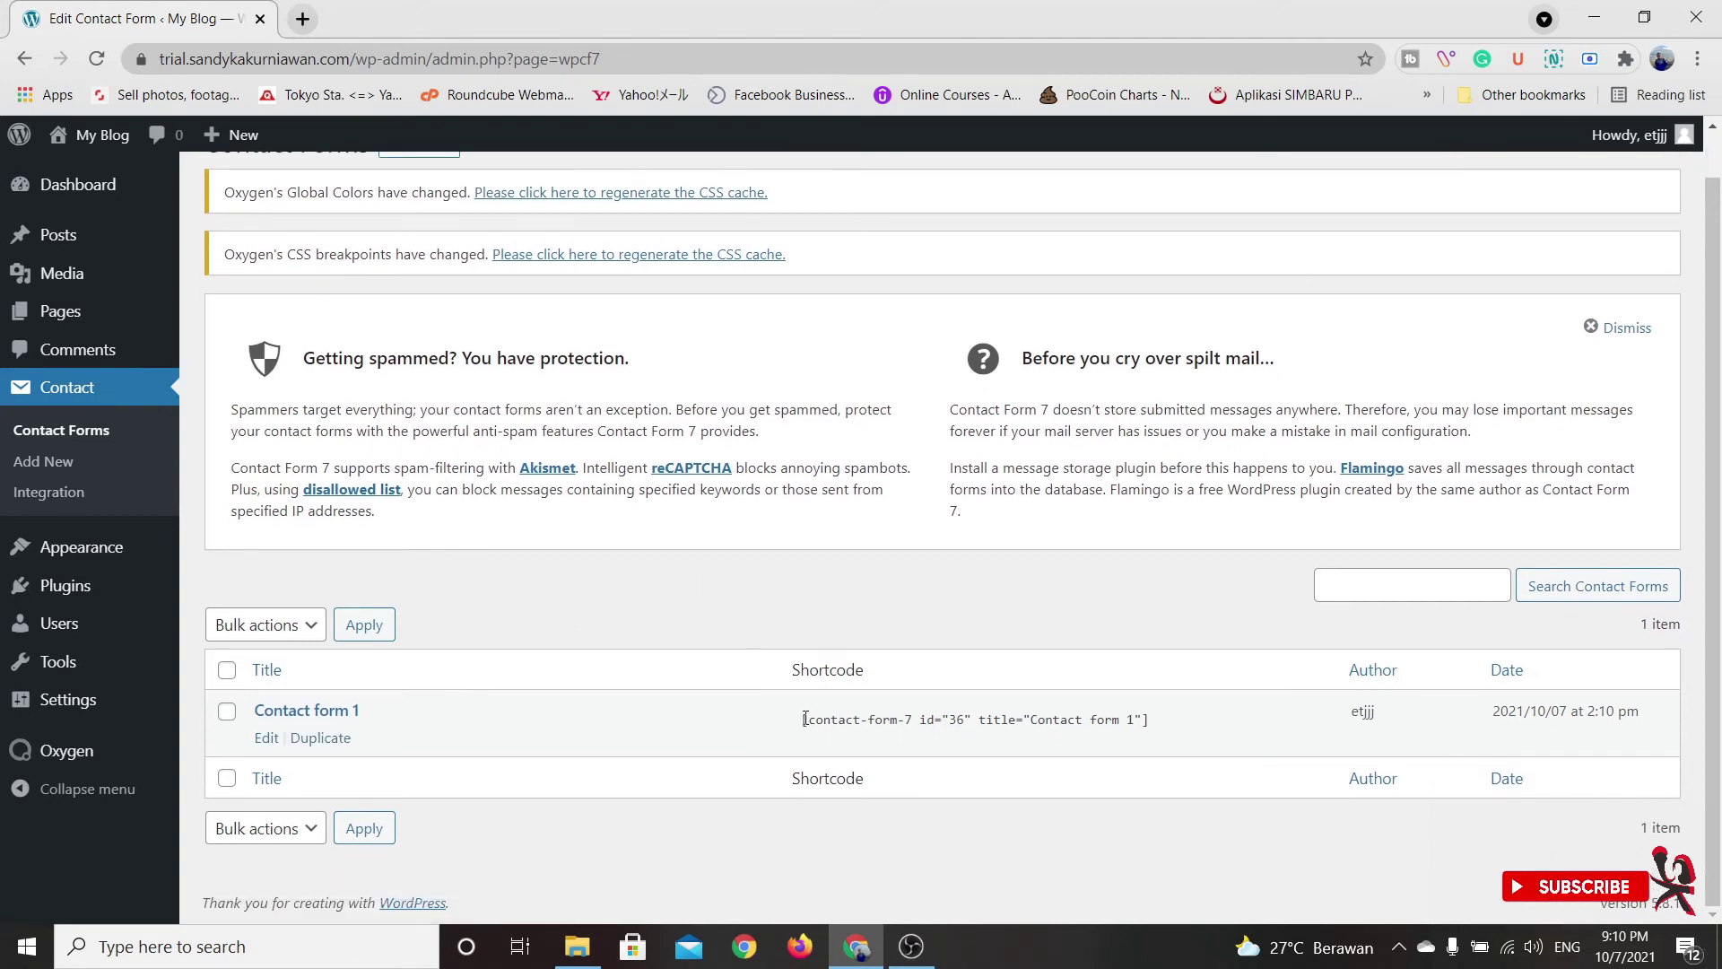
pyautogui.click(805, 719)
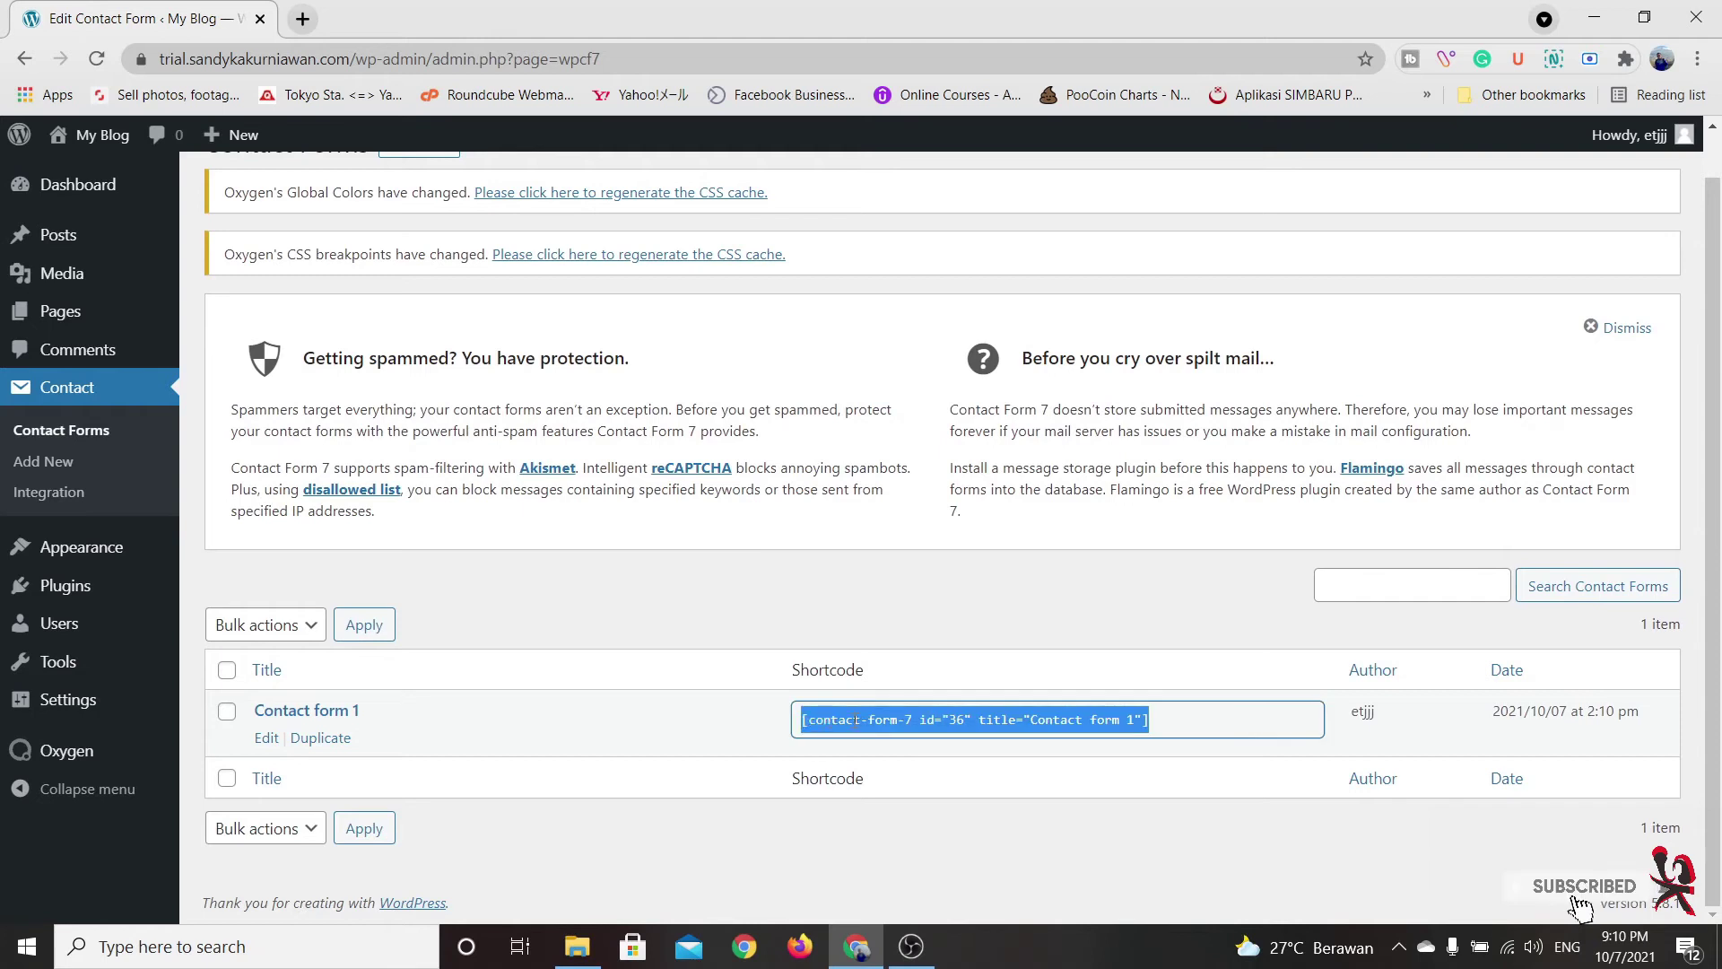
pyautogui.rightClick(885, 724)
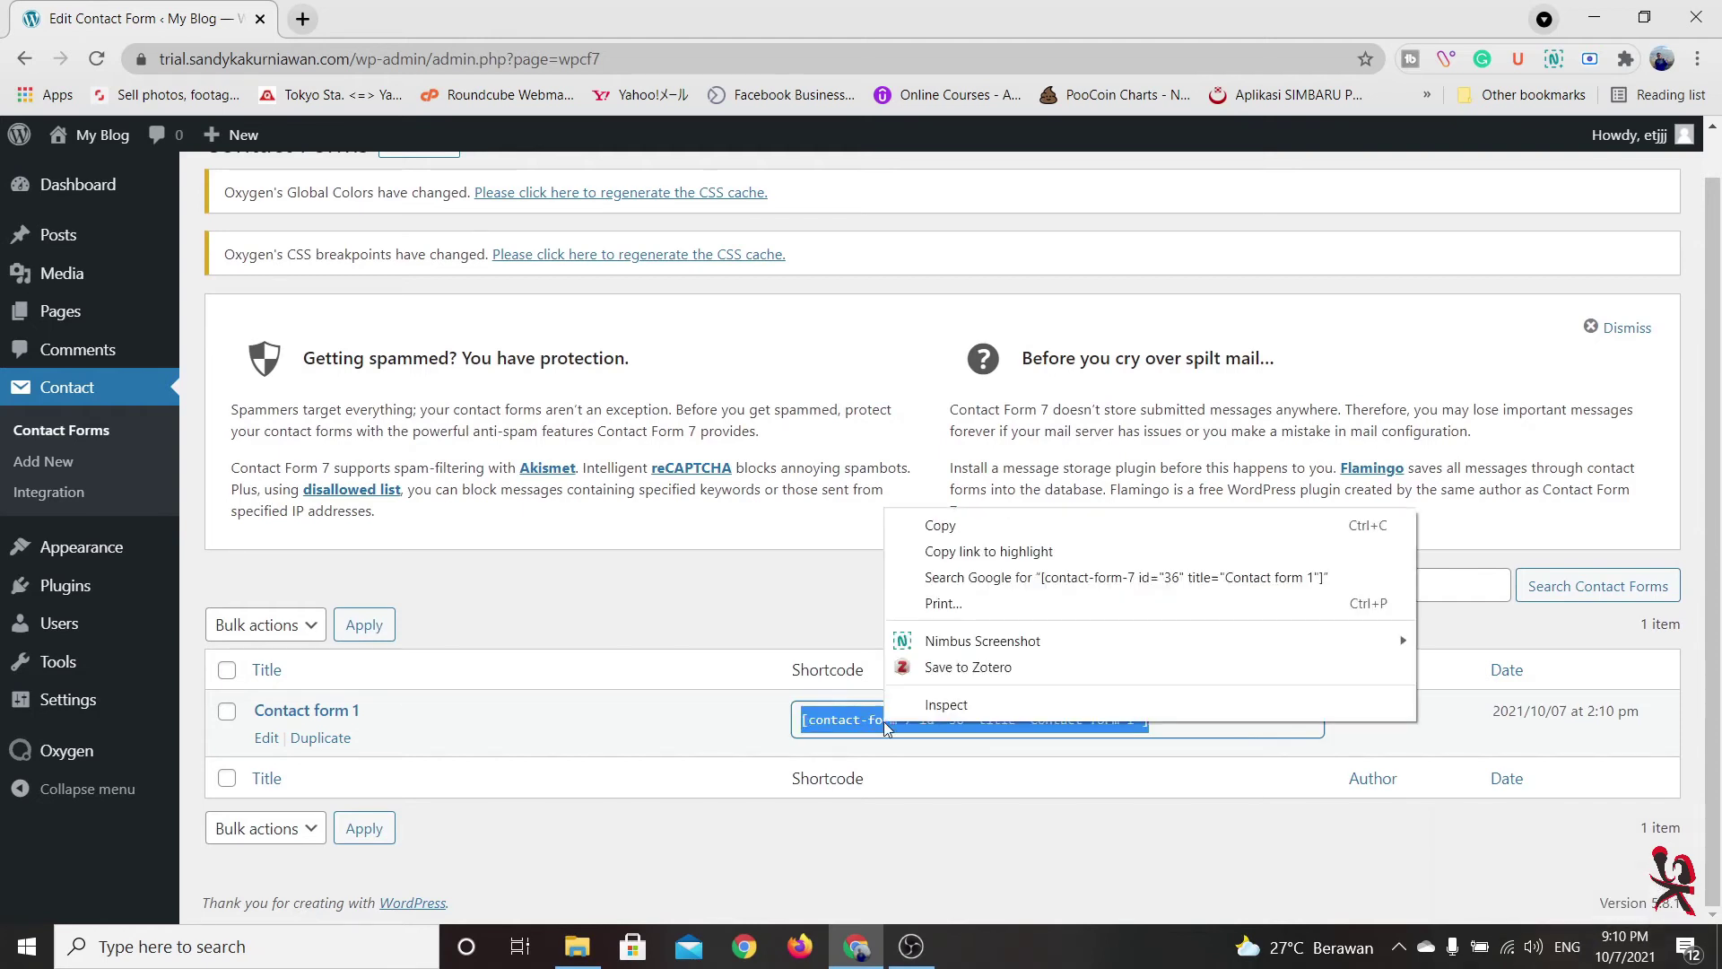
pyautogui.click(978, 527)
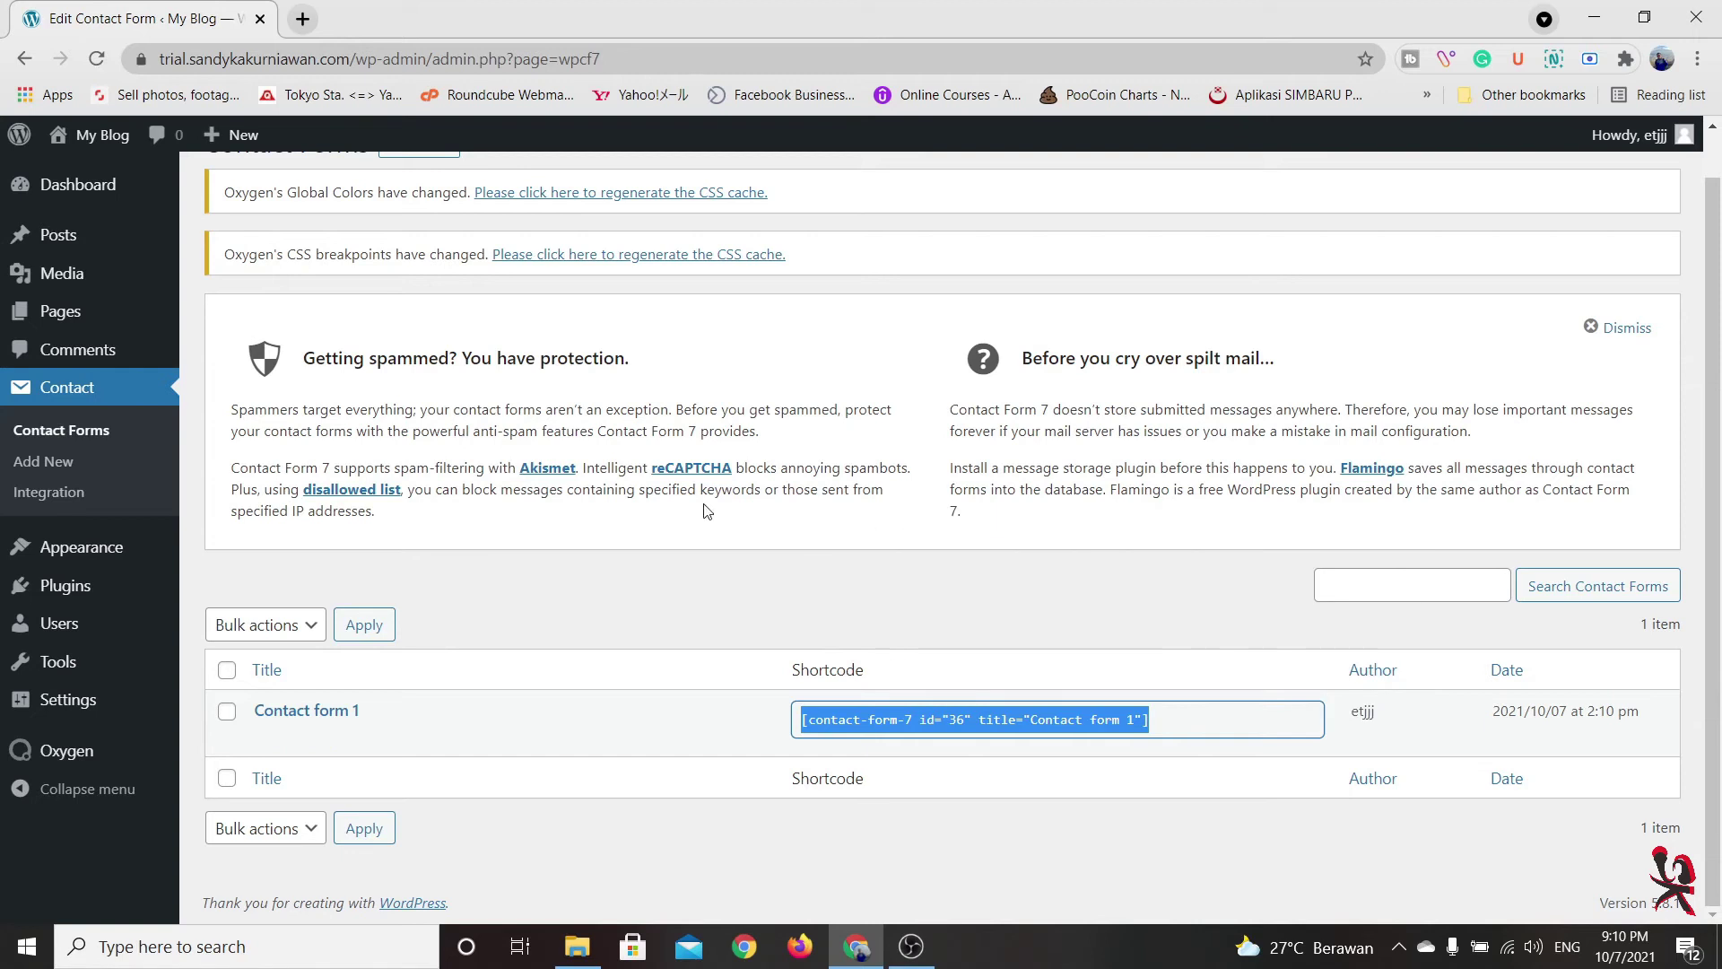
# Add a new page titled Hubungi Kami and publish it
pyautogui.click(99, 326)
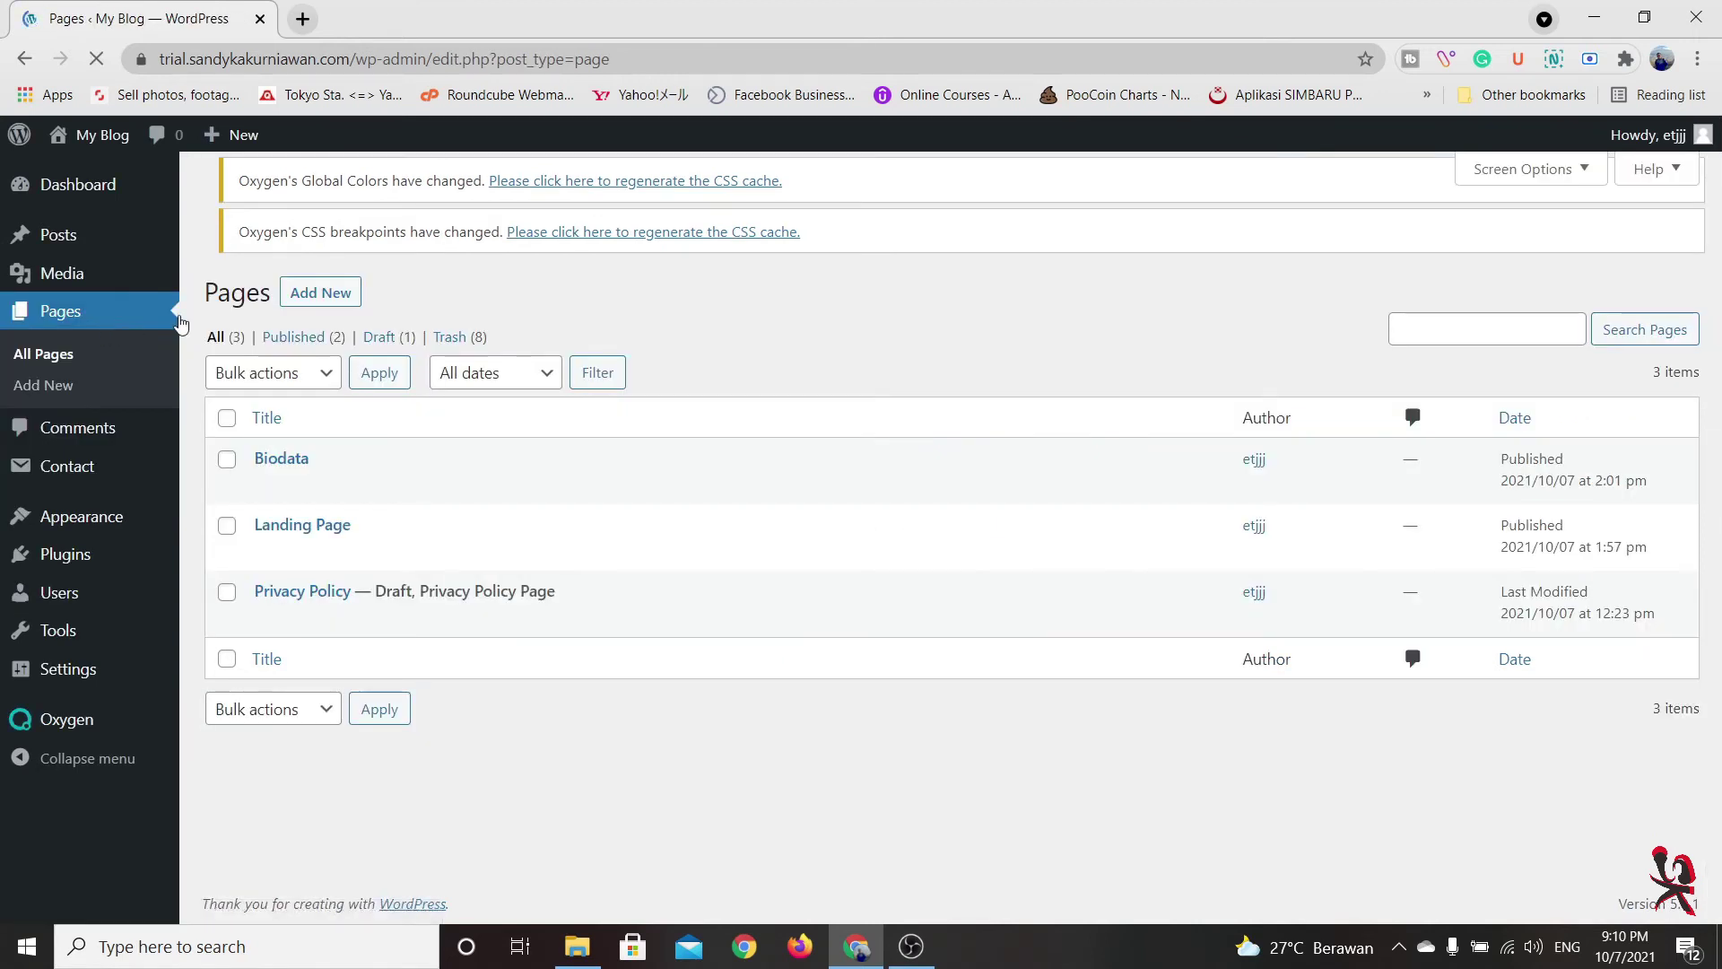
pyautogui.click(319, 190)
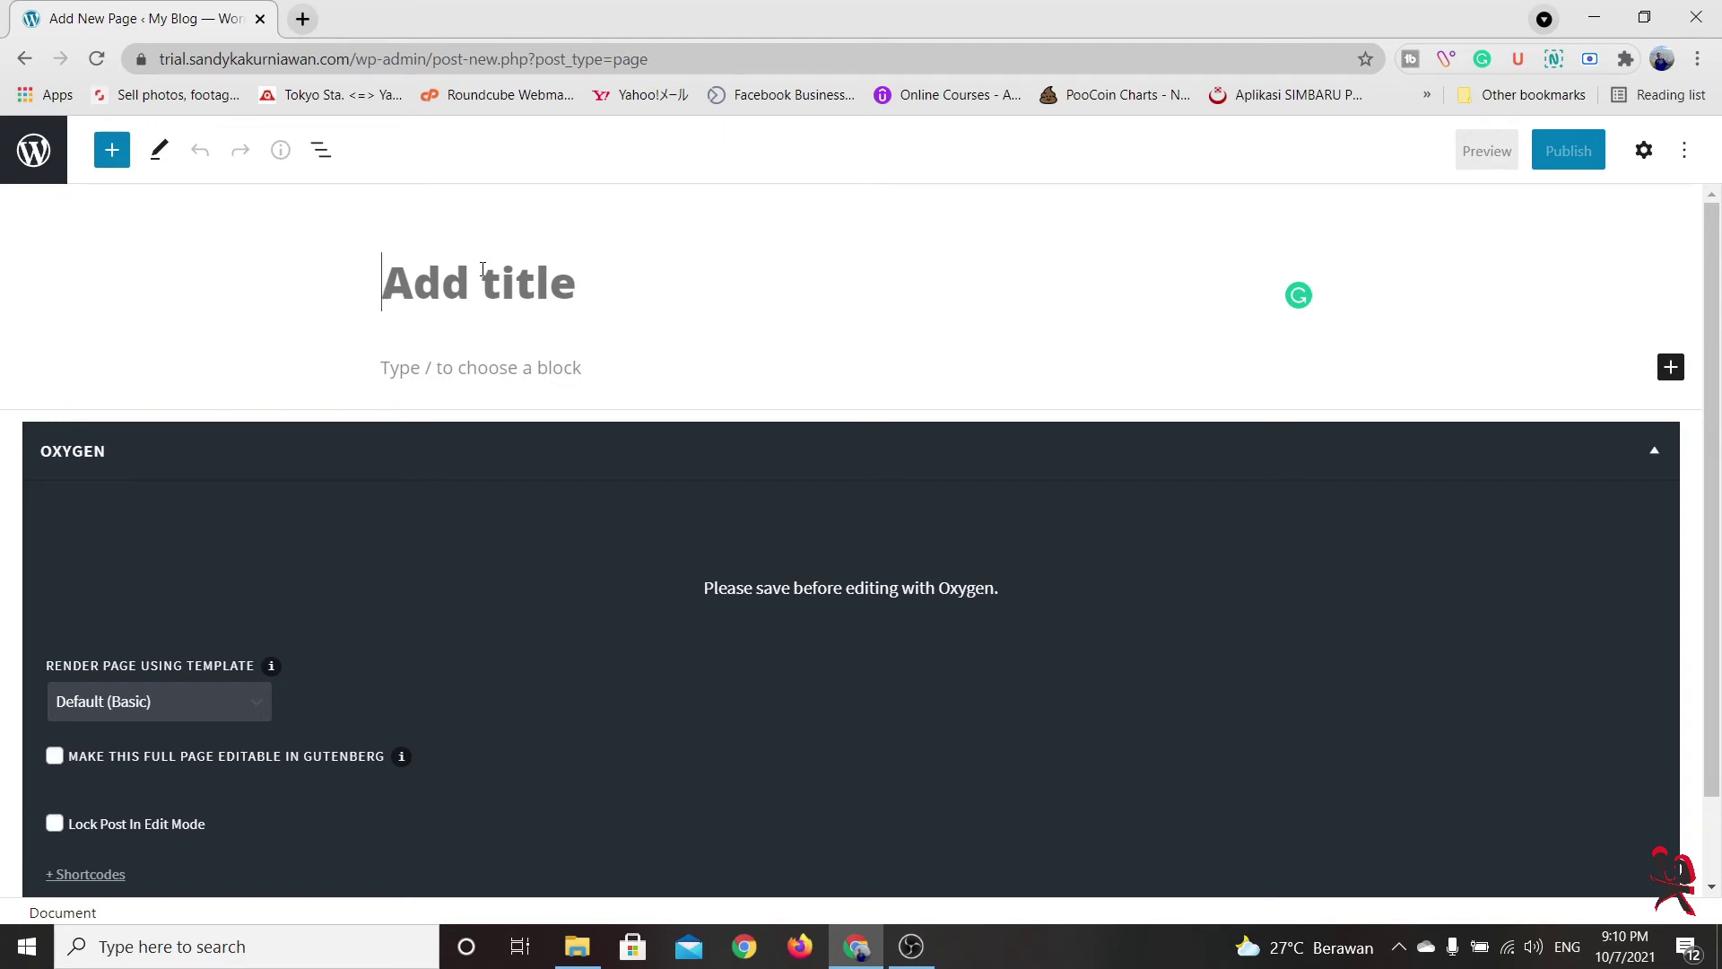
pyautogui.write('Hubun')
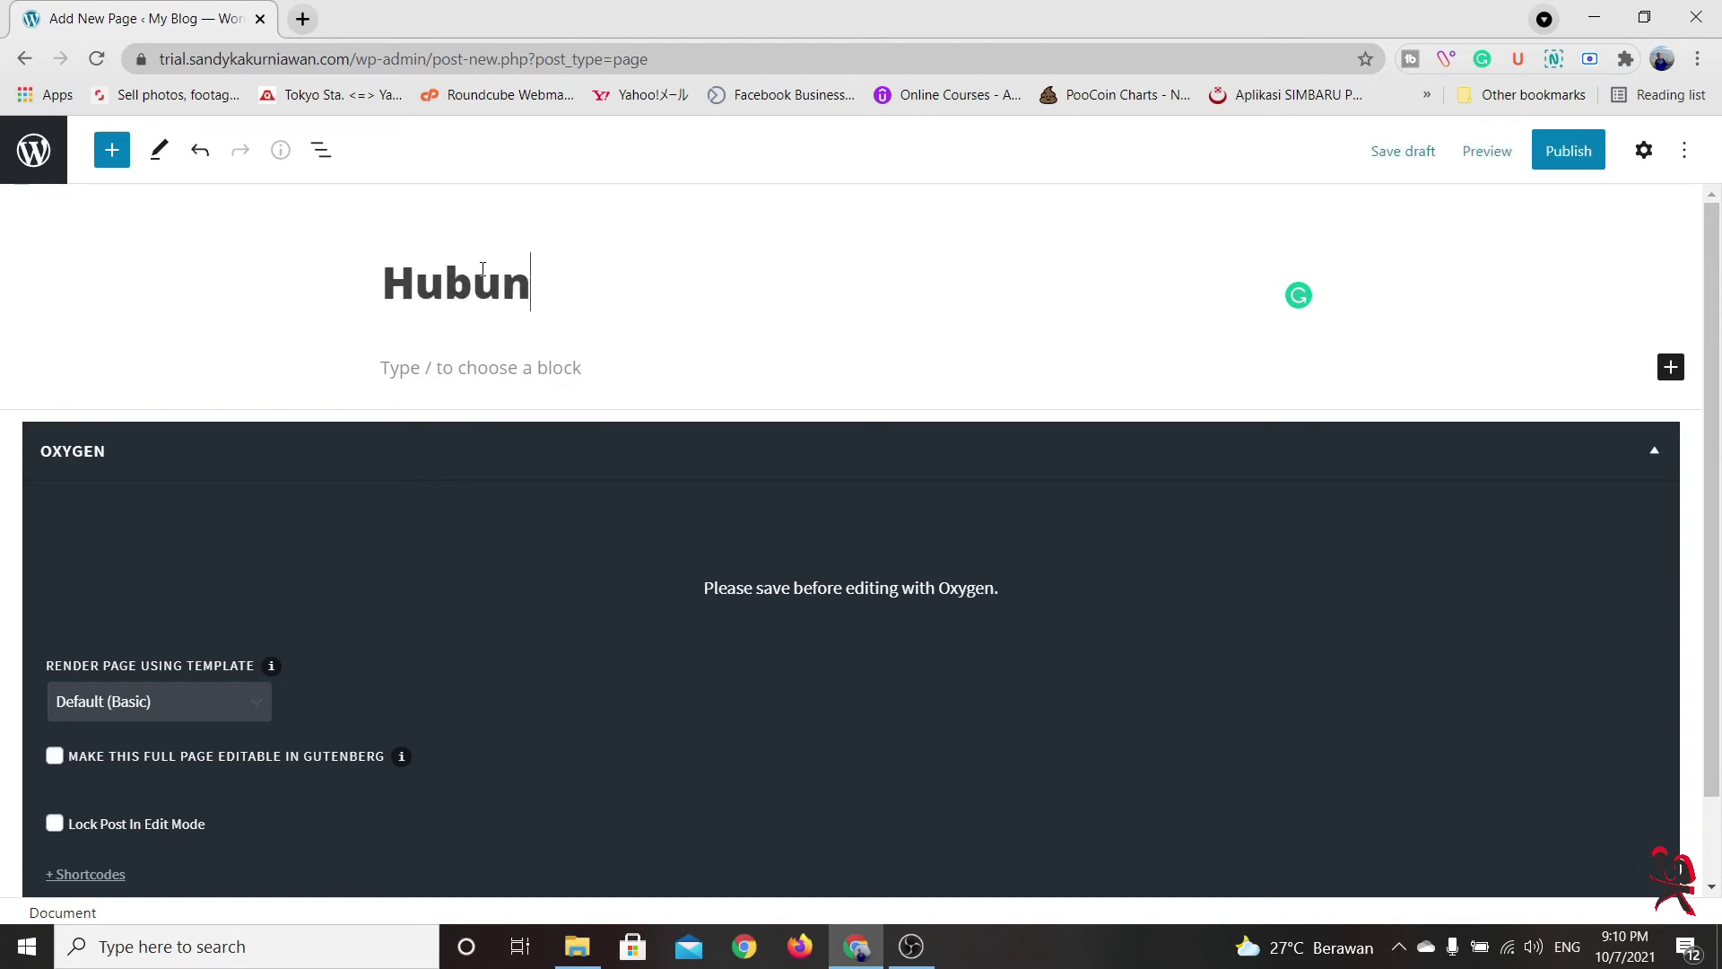
pyautogui.write('gi Kami')
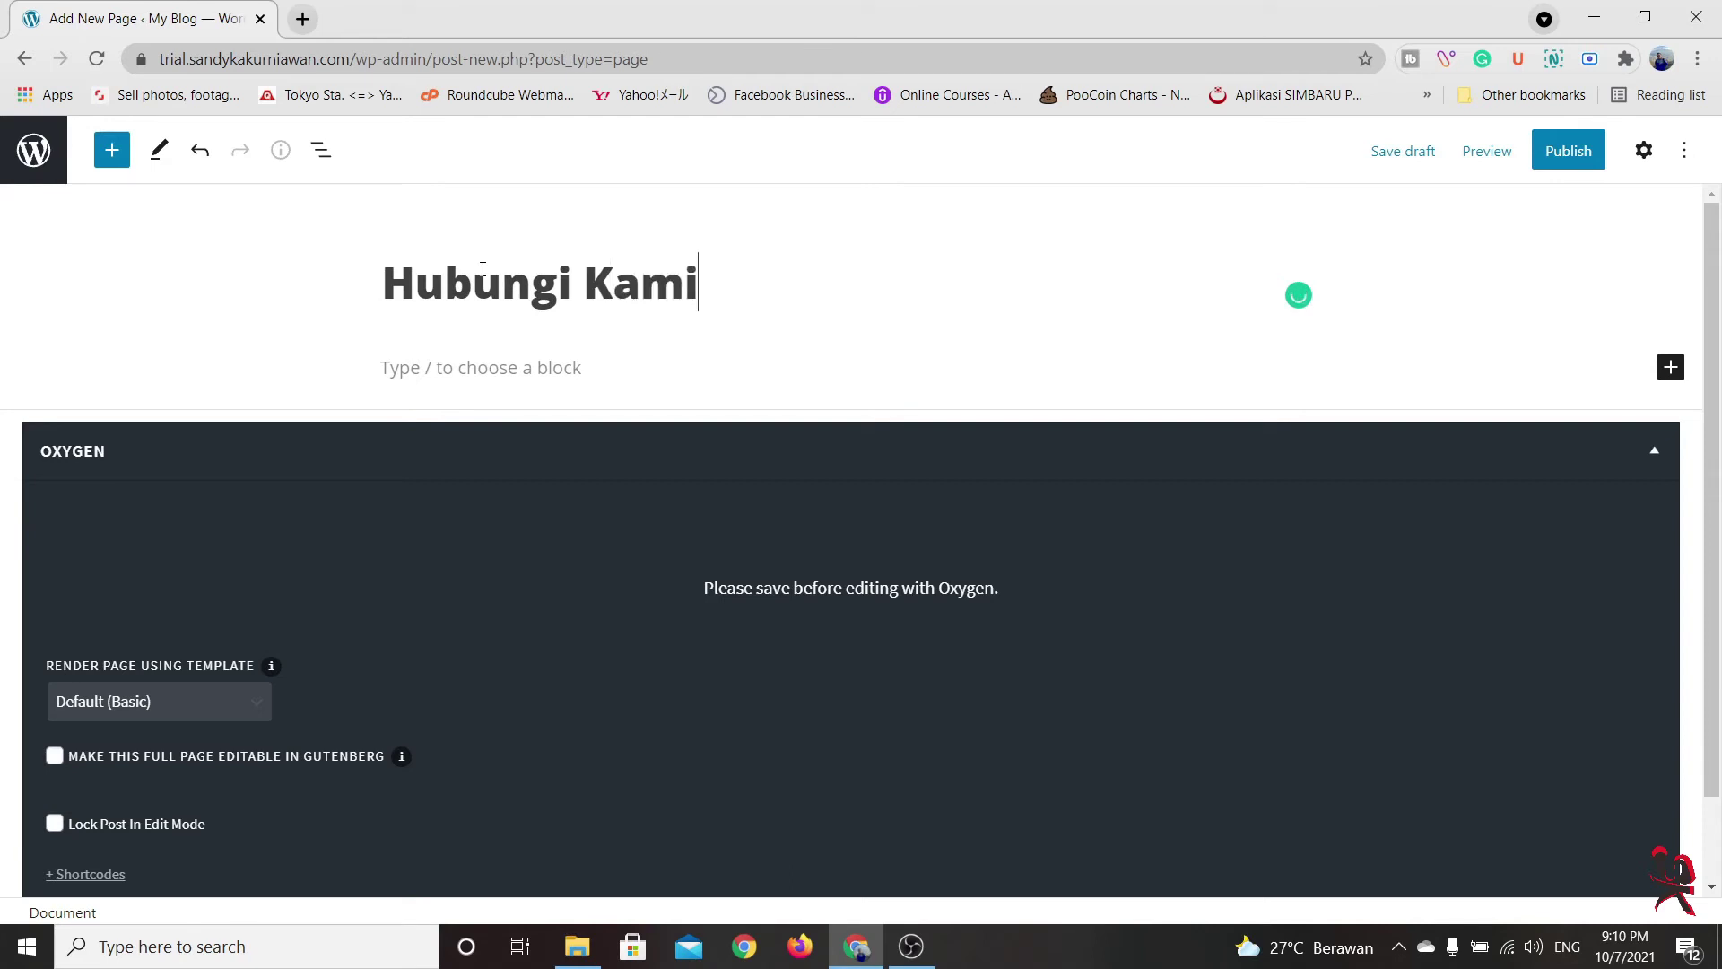
pyautogui.click(1569, 153)
pyautogui.click(1485, 151)
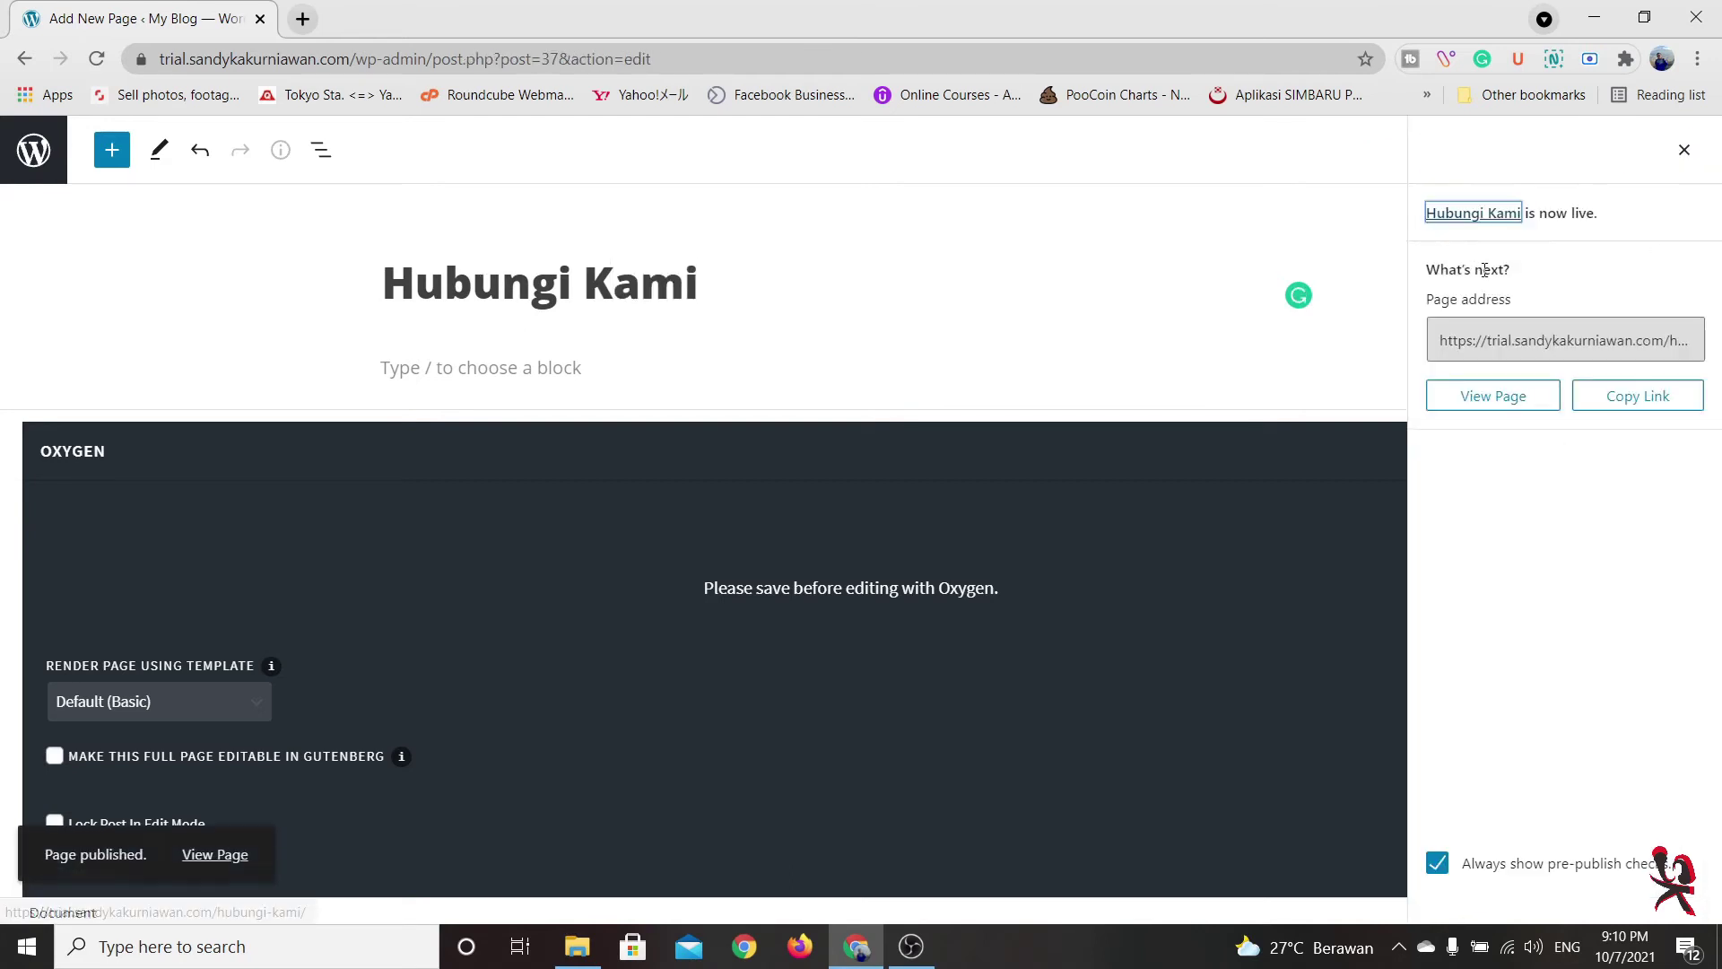
pyautogui.click(1685, 149)
# Open the Hubungi Kami page with Oxygen and add the Contact Info section from the SAAS 2 design set's Contact components
pyautogui.click(886, 591)
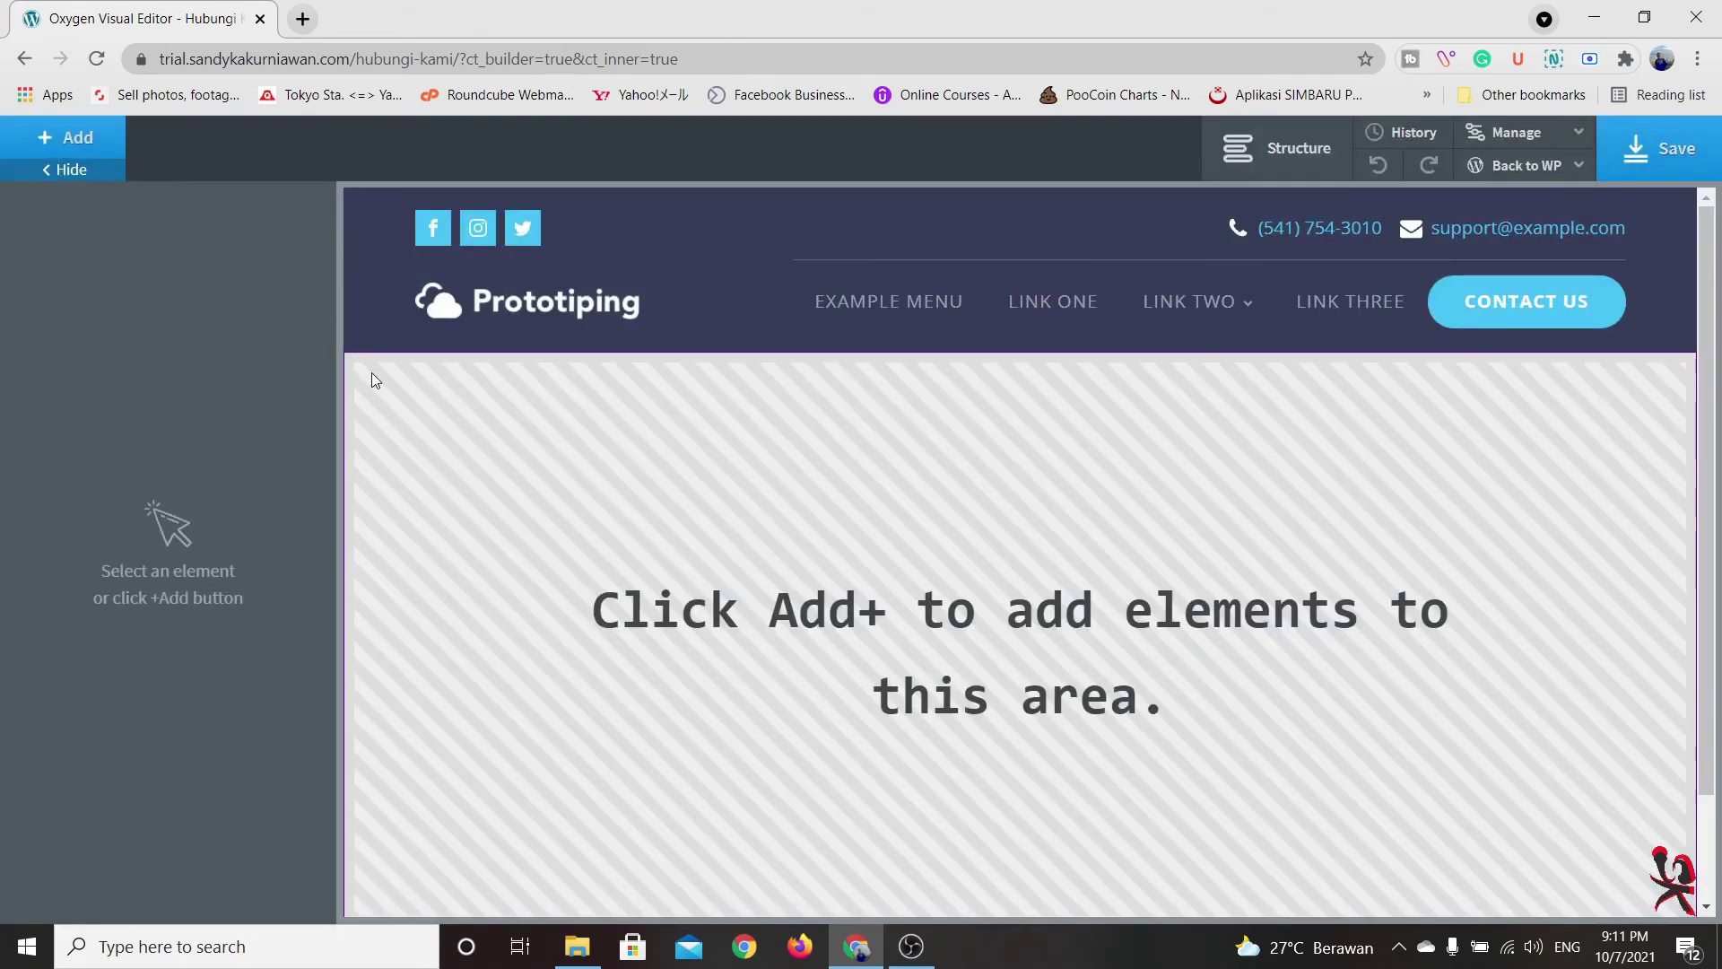
pyautogui.click(74, 141)
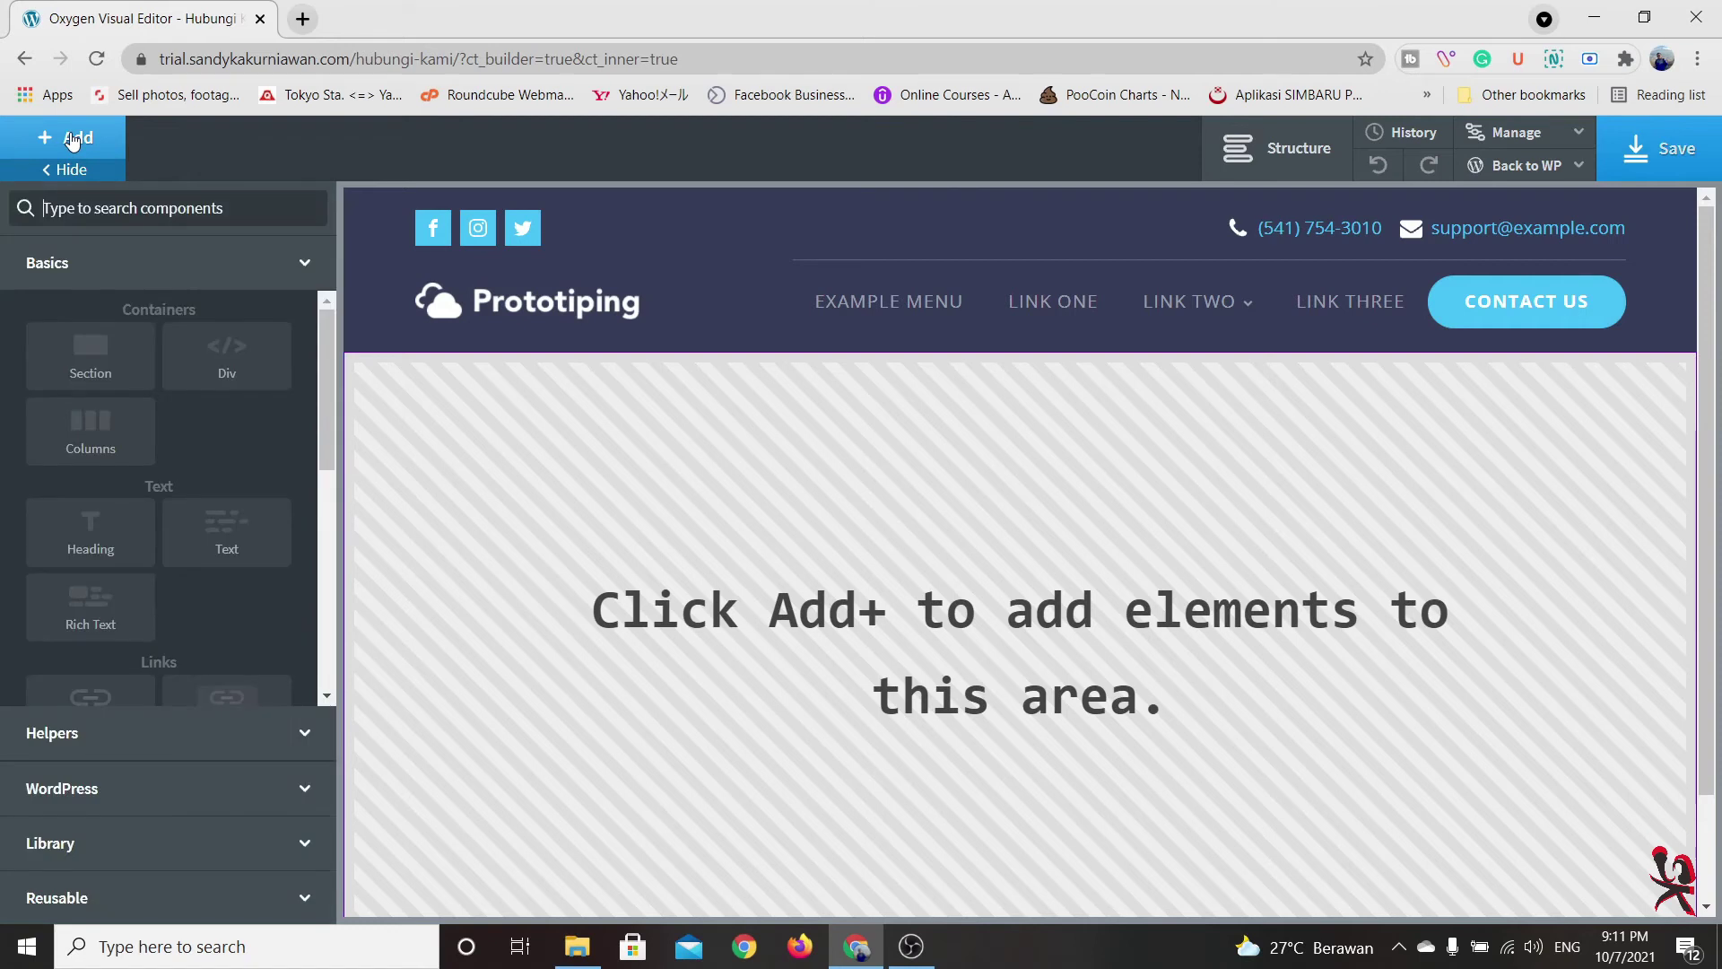
pyautogui.click(266, 847)
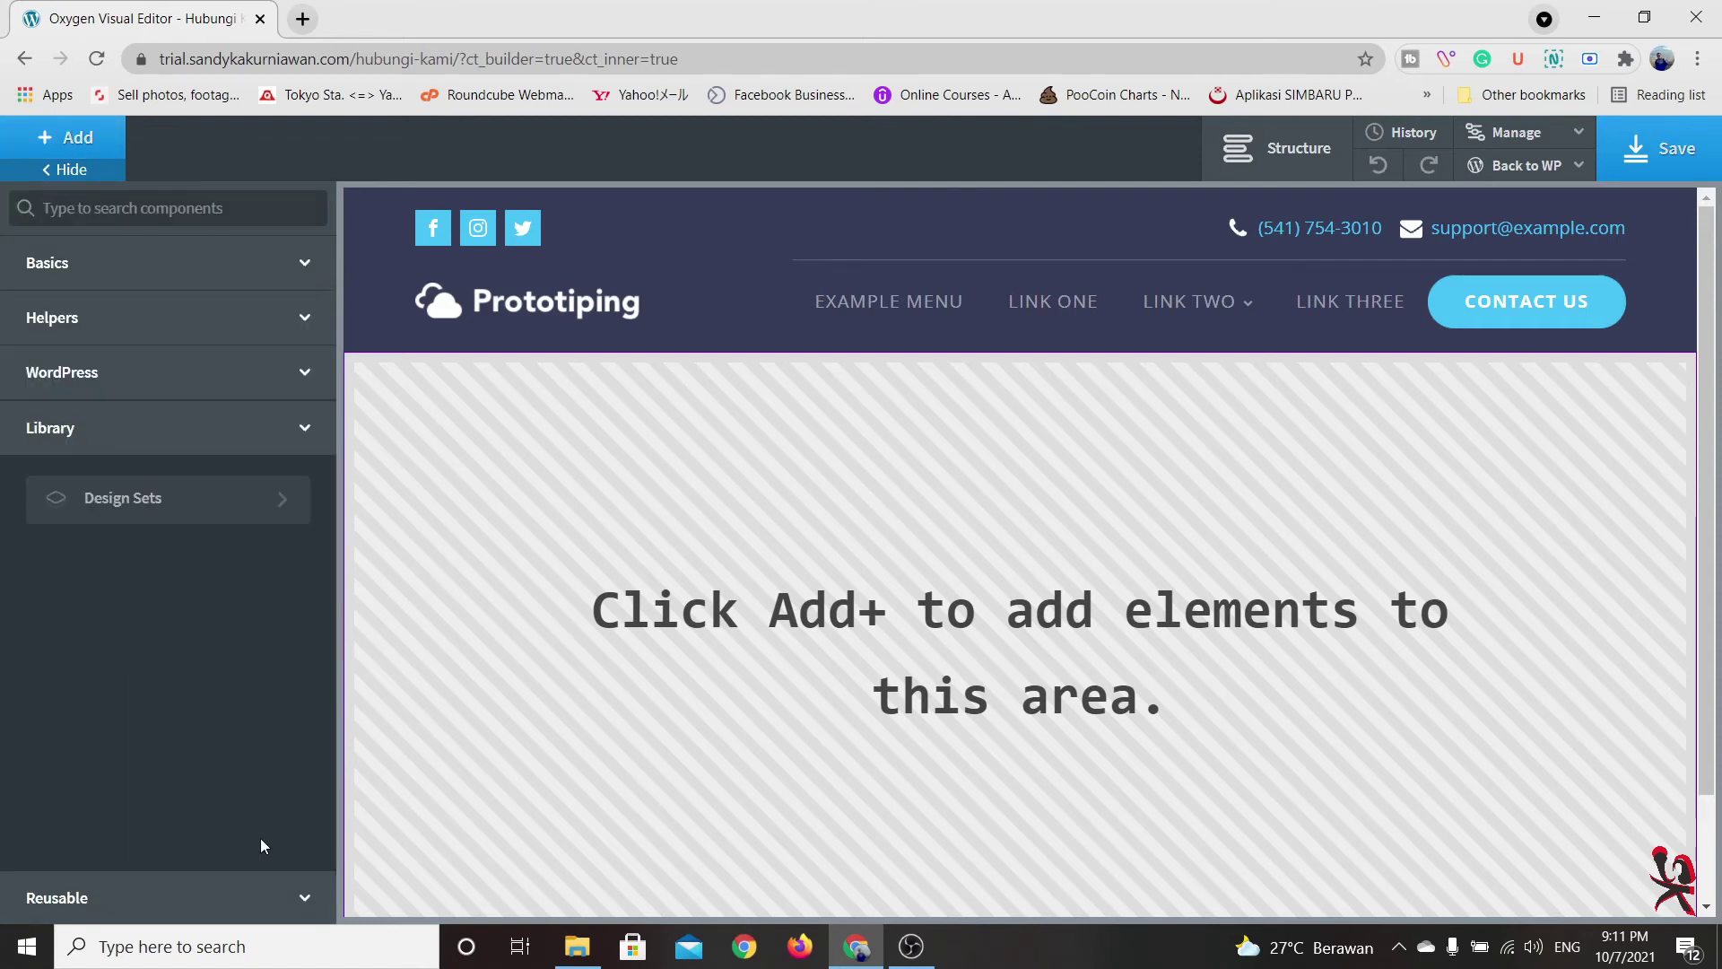
pyautogui.click(210, 502)
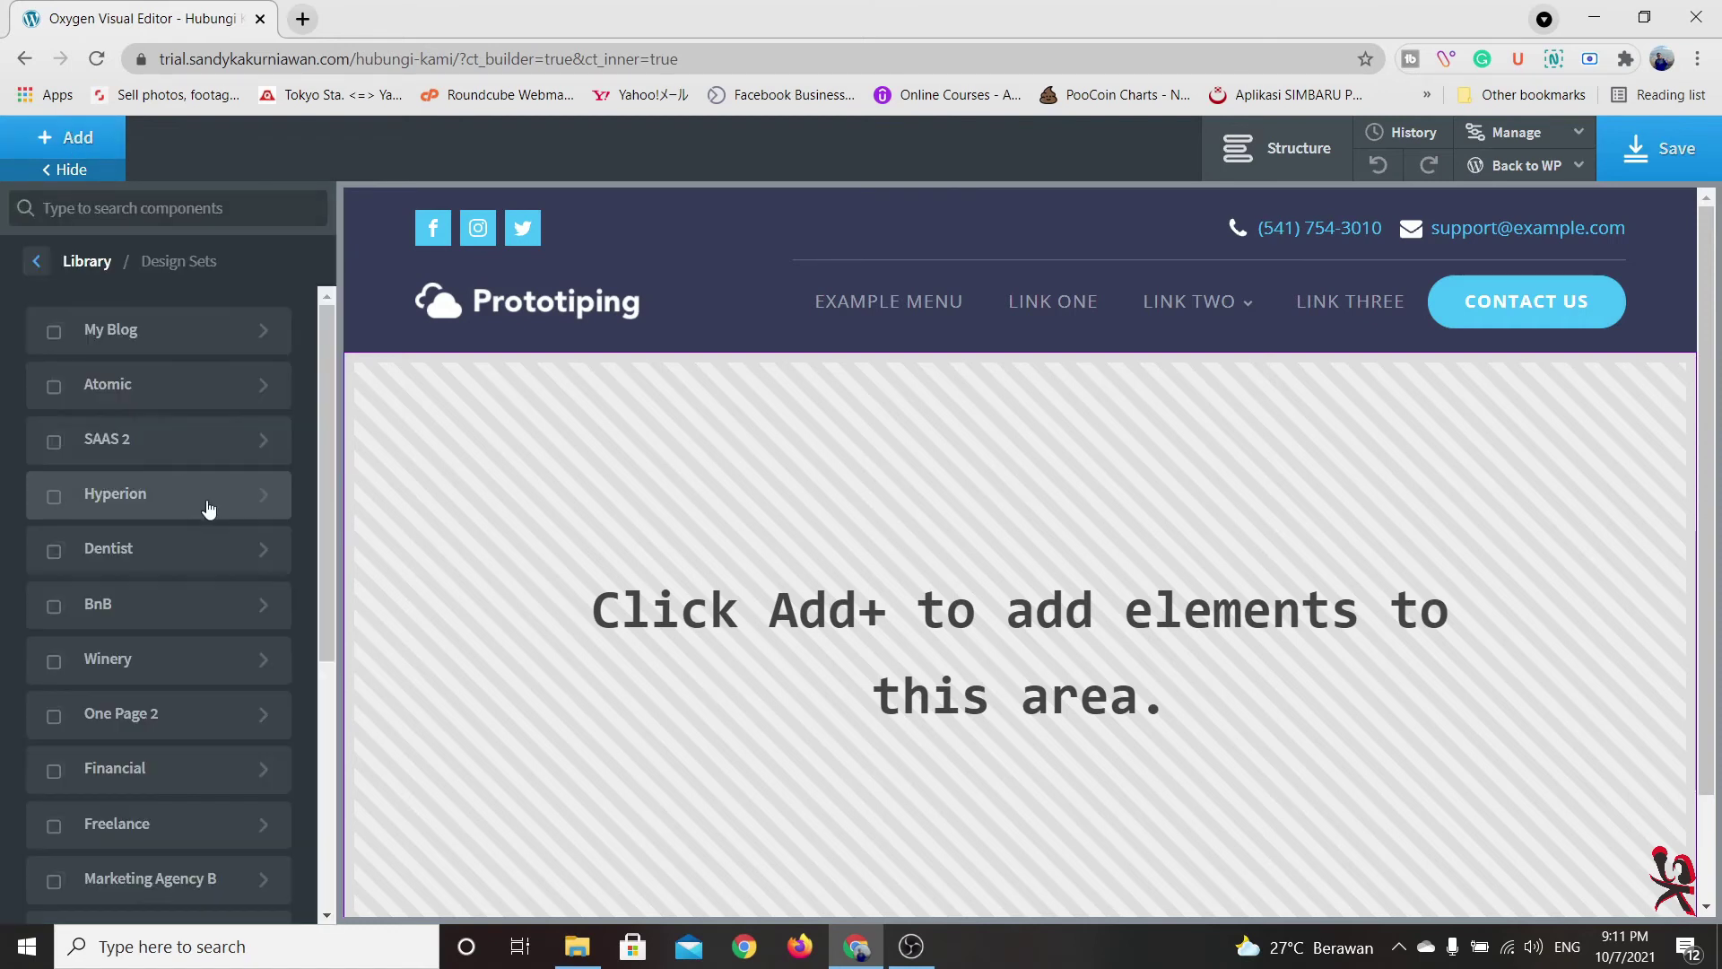
pyautogui.scroll(-2, 239, 575)
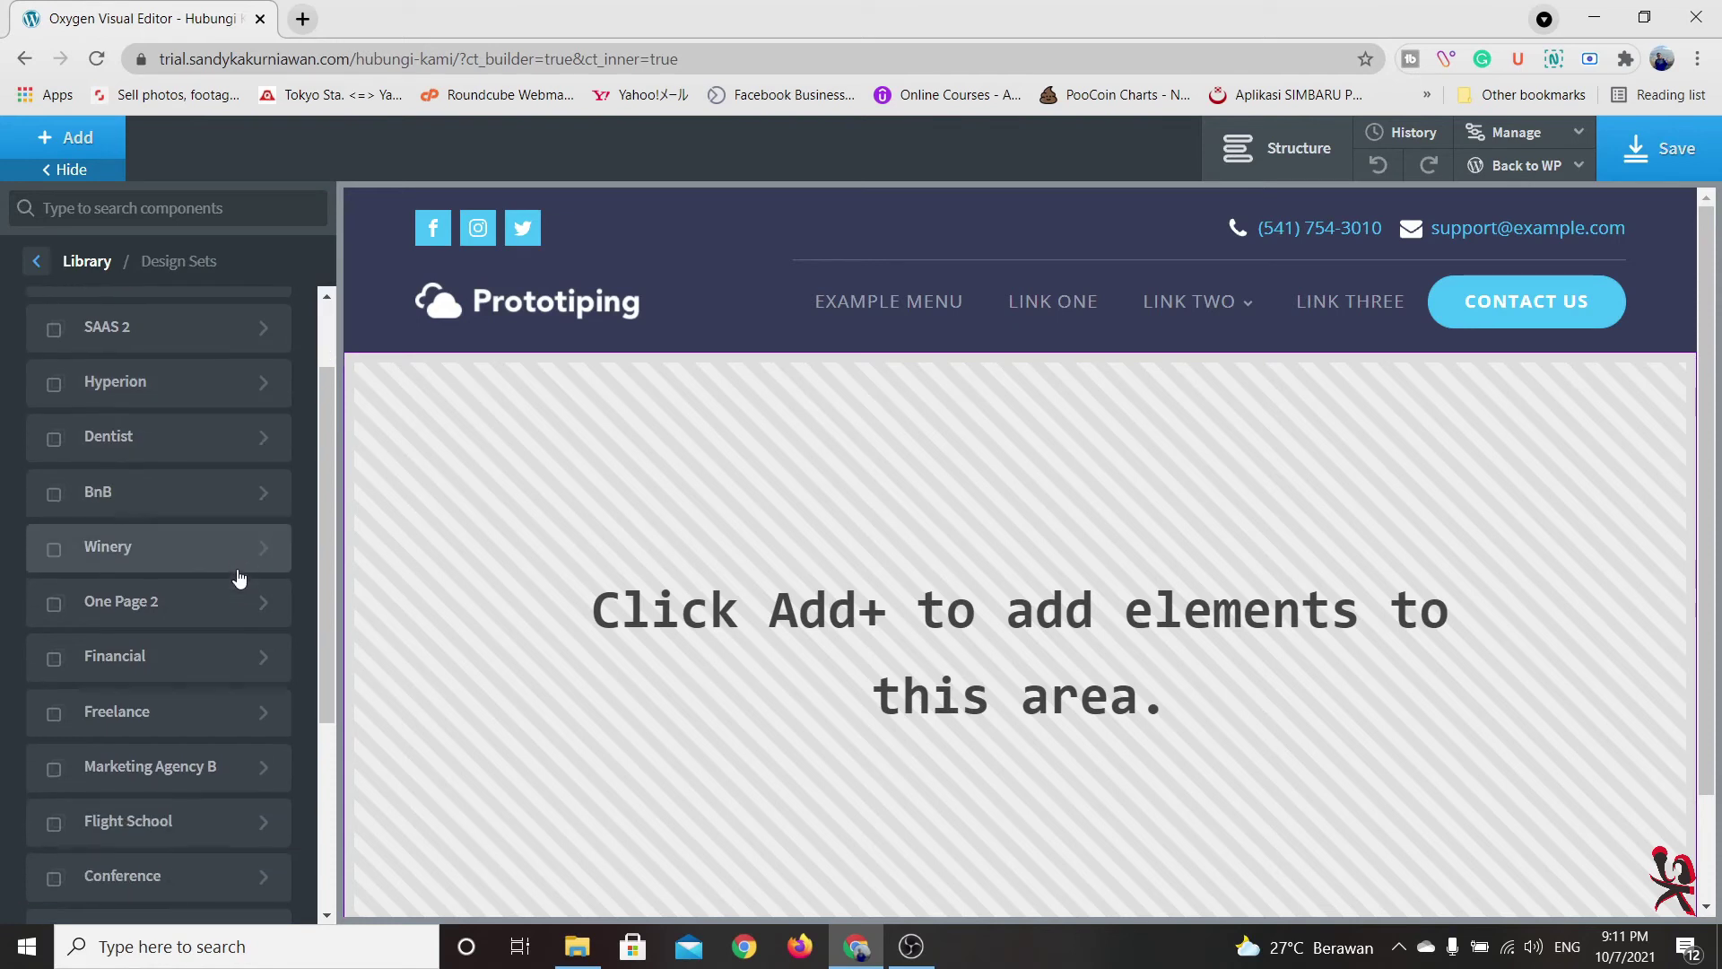
pyautogui.scroll(2, 237, 574)
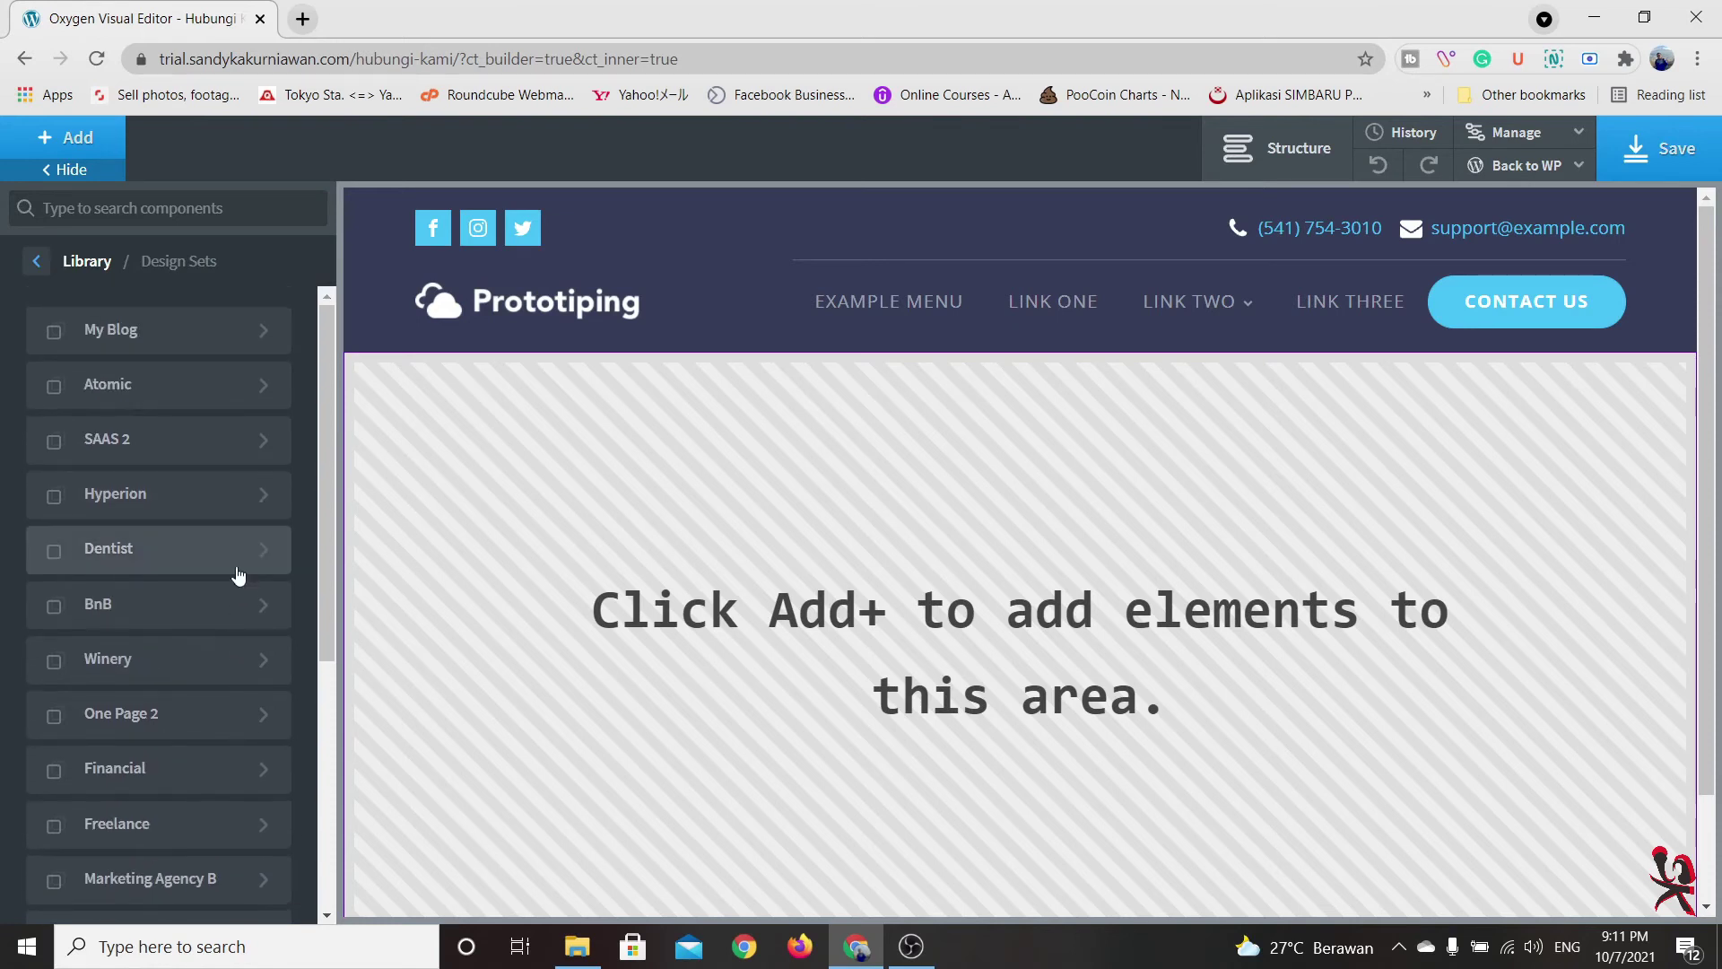
pyautogui.click(198, 441)
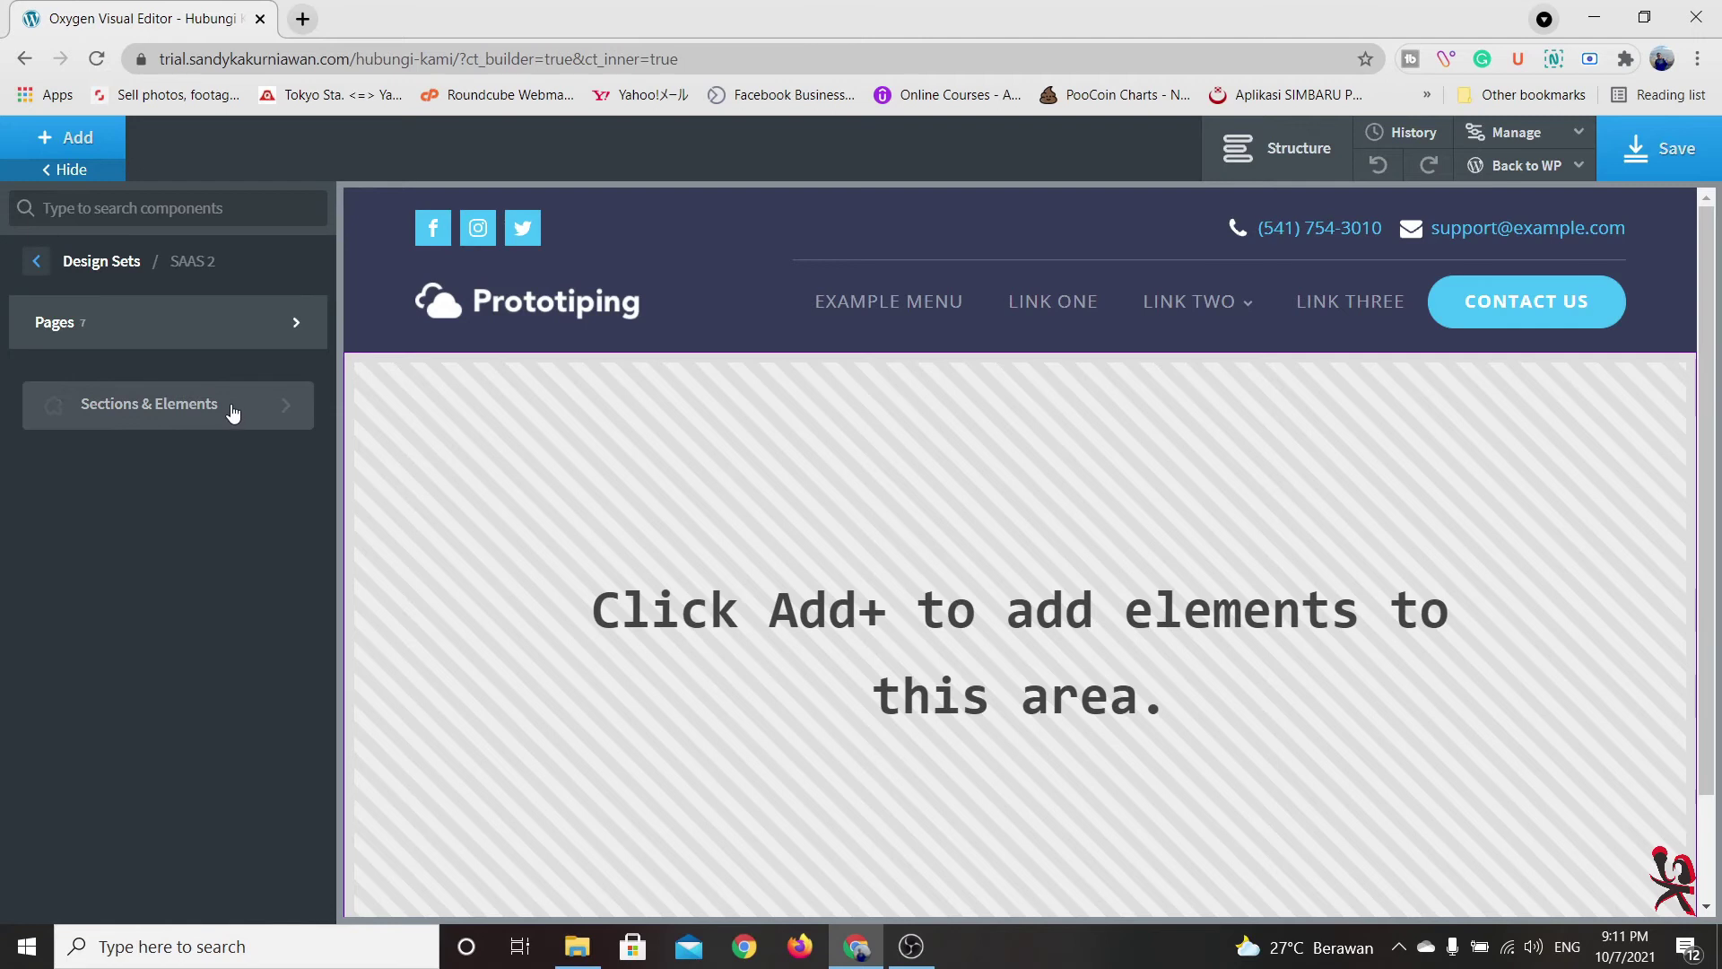
pyautogui.click(235, 412)
pyautogui.moveTo(220, 437)
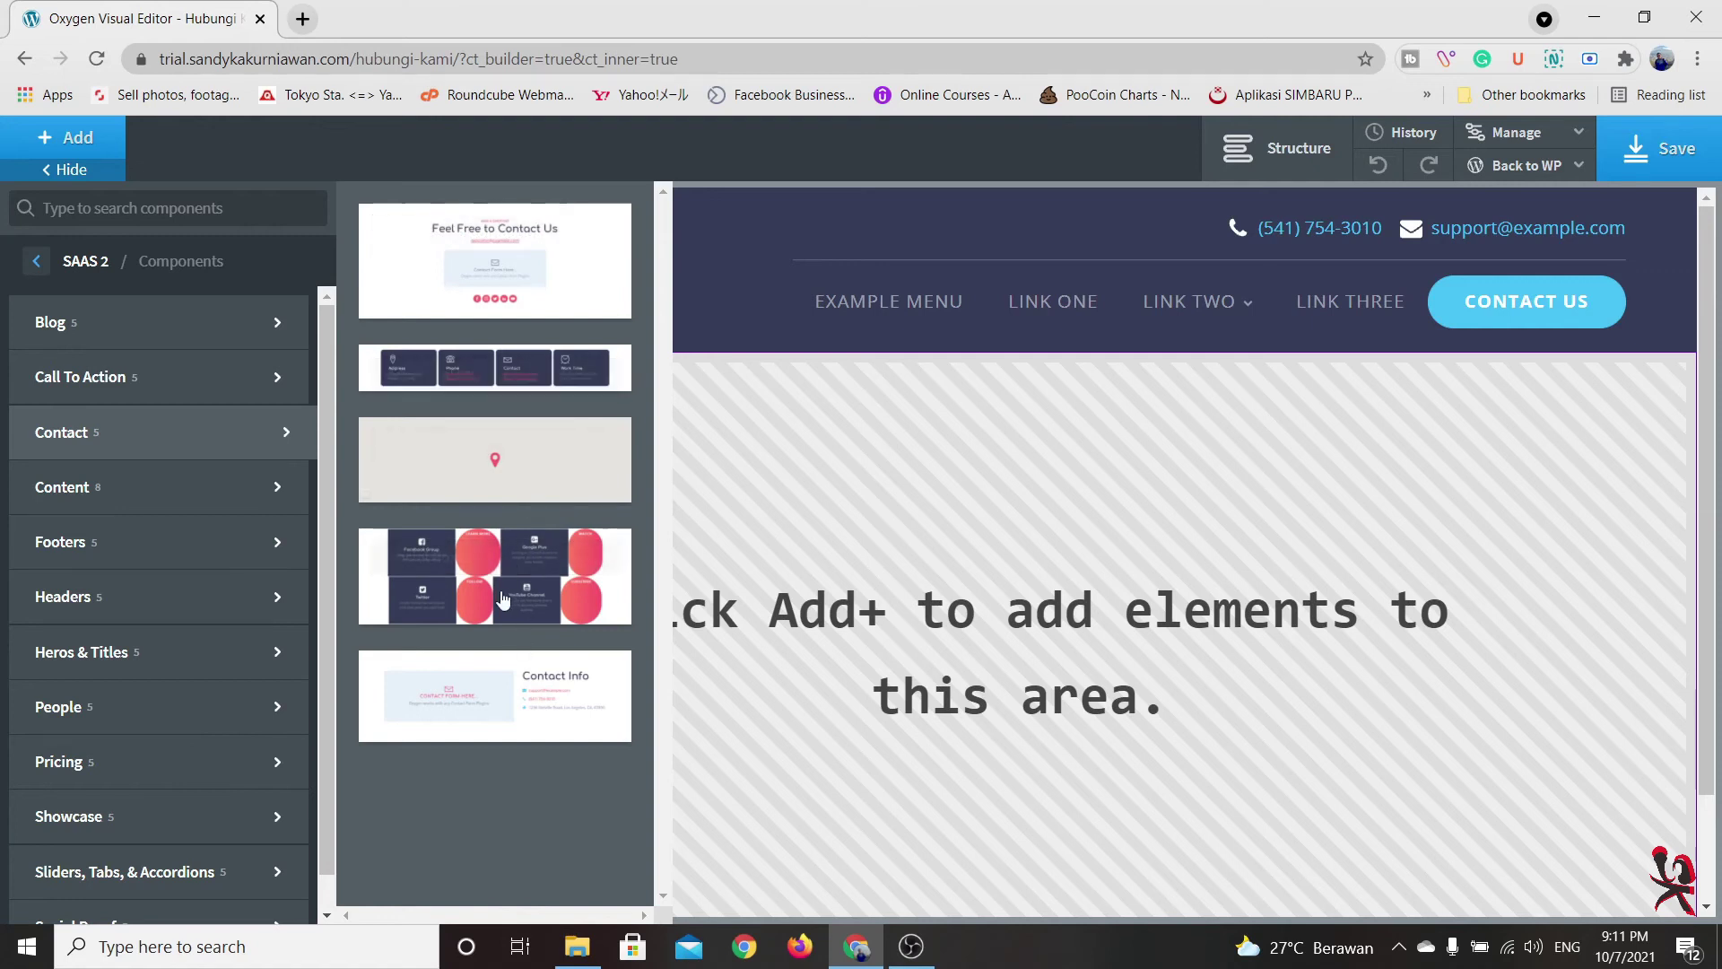
pyautogui.click(499, 688)
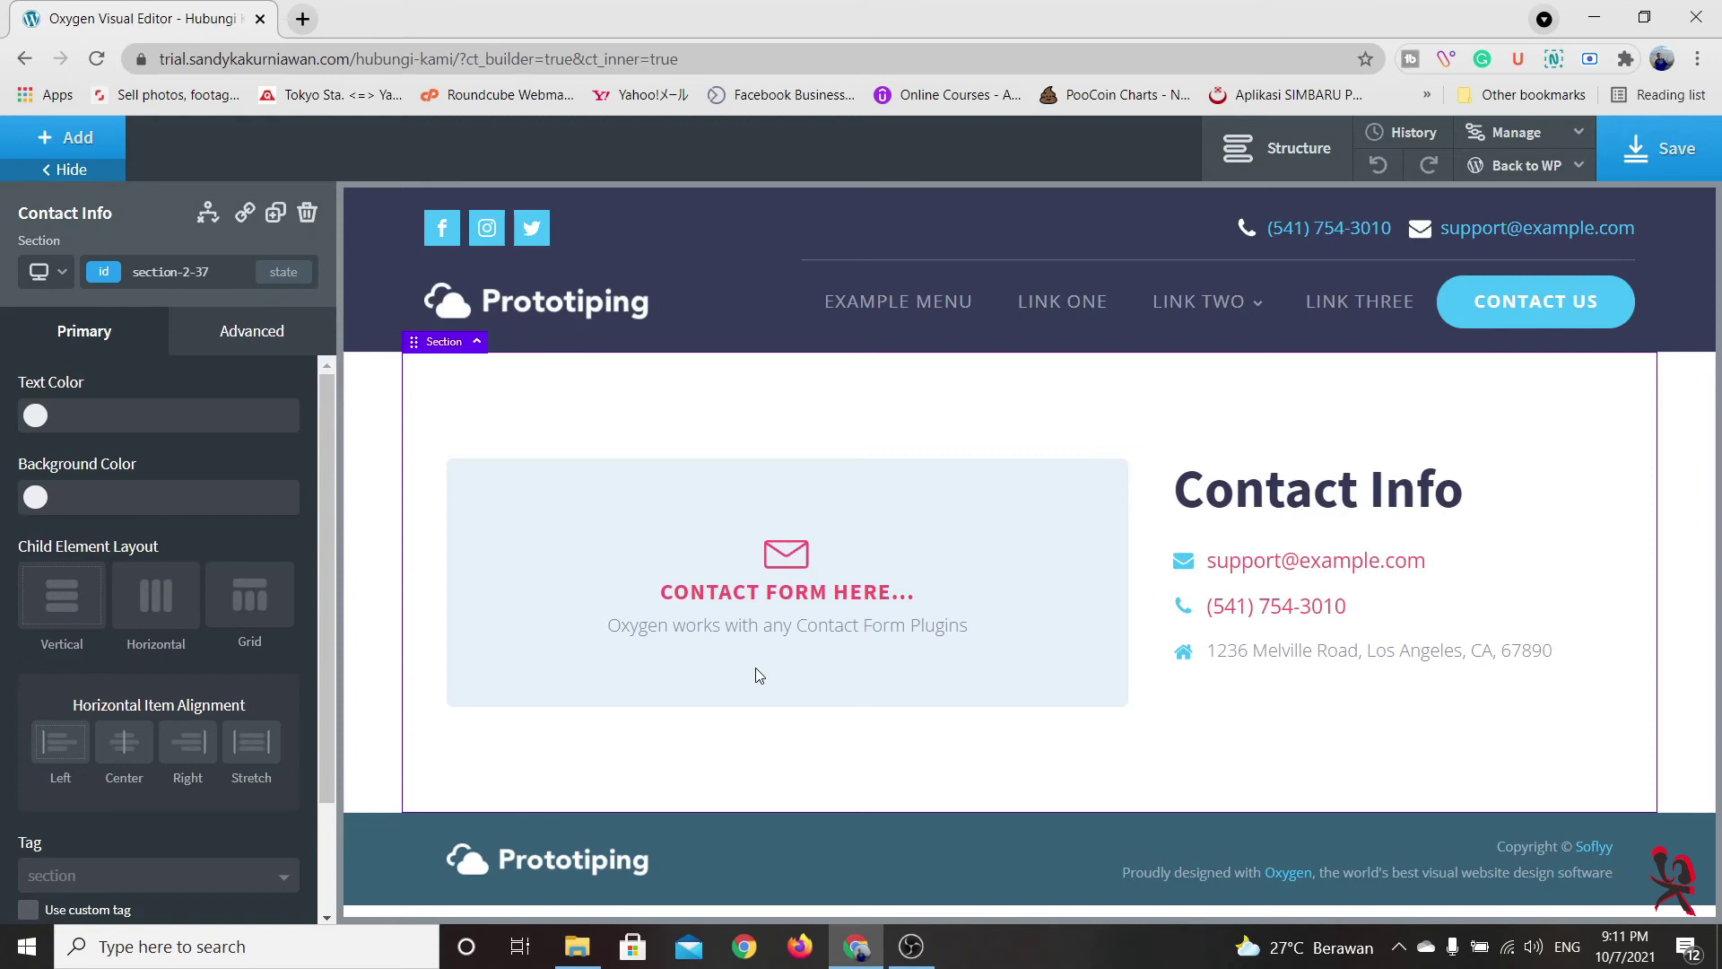
# Delete the envelope icon, the CONTACT FORM HERE heading and the plugin text from the light blue contact form box
pyautogui.click(787, 549)
pyautogui.click(801, 556)
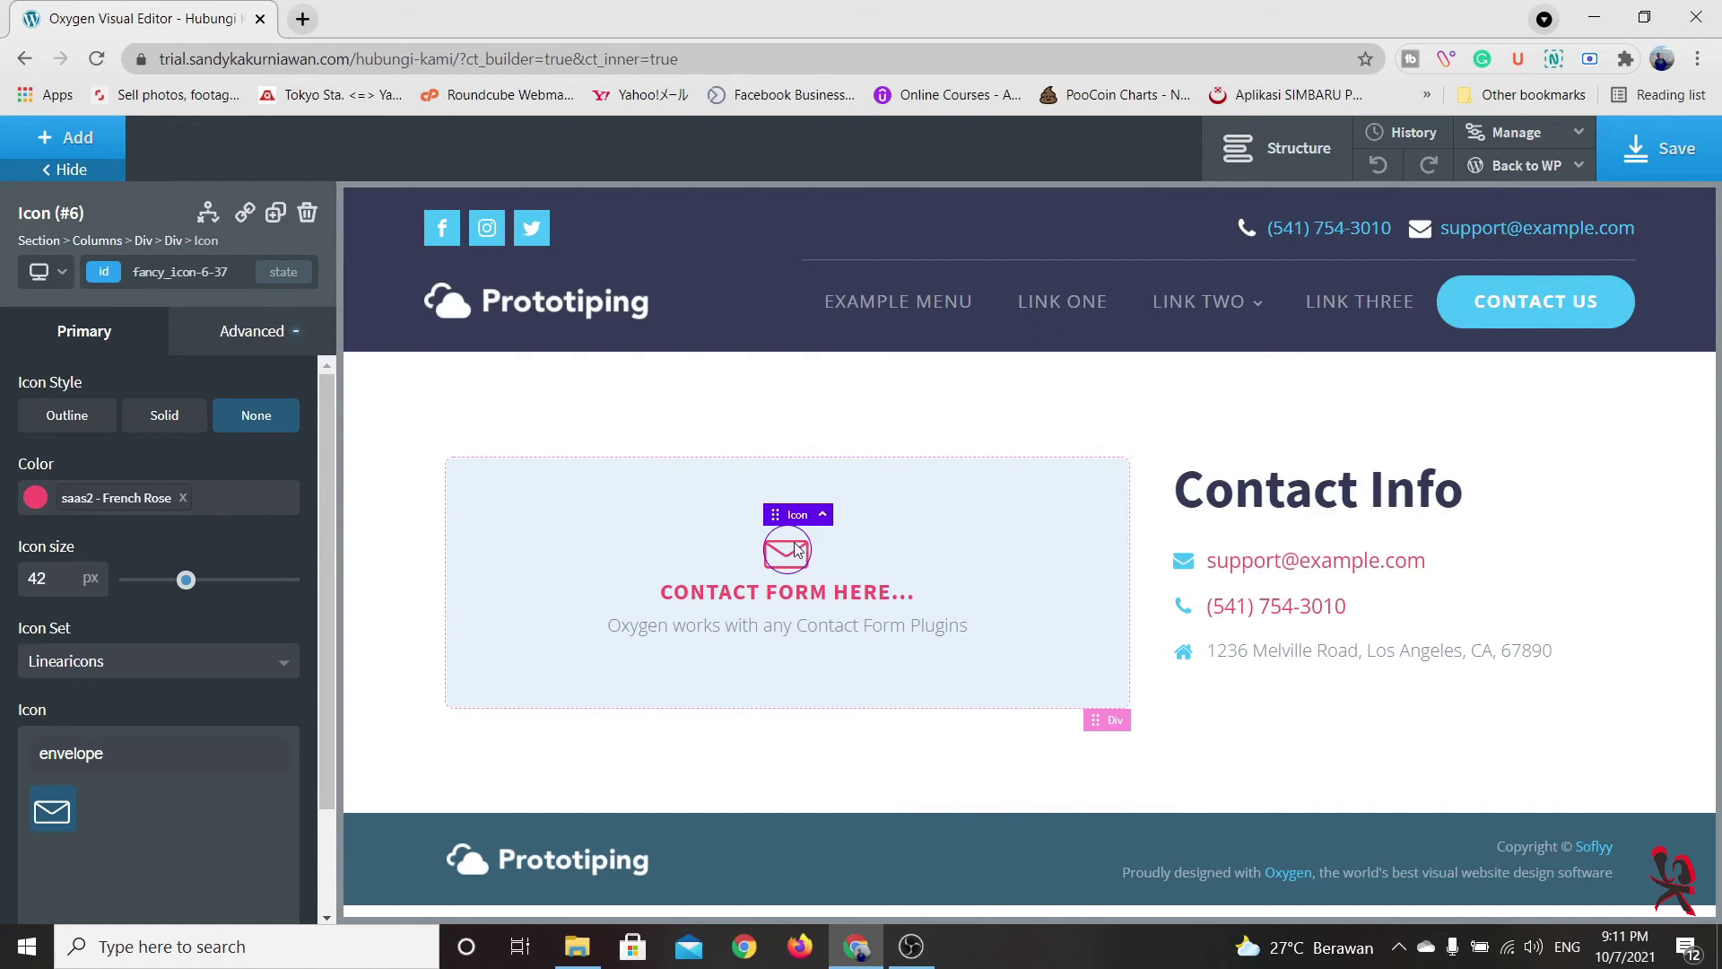
pyautogui.click(307, 212)
pyautogui.click(787, 540)
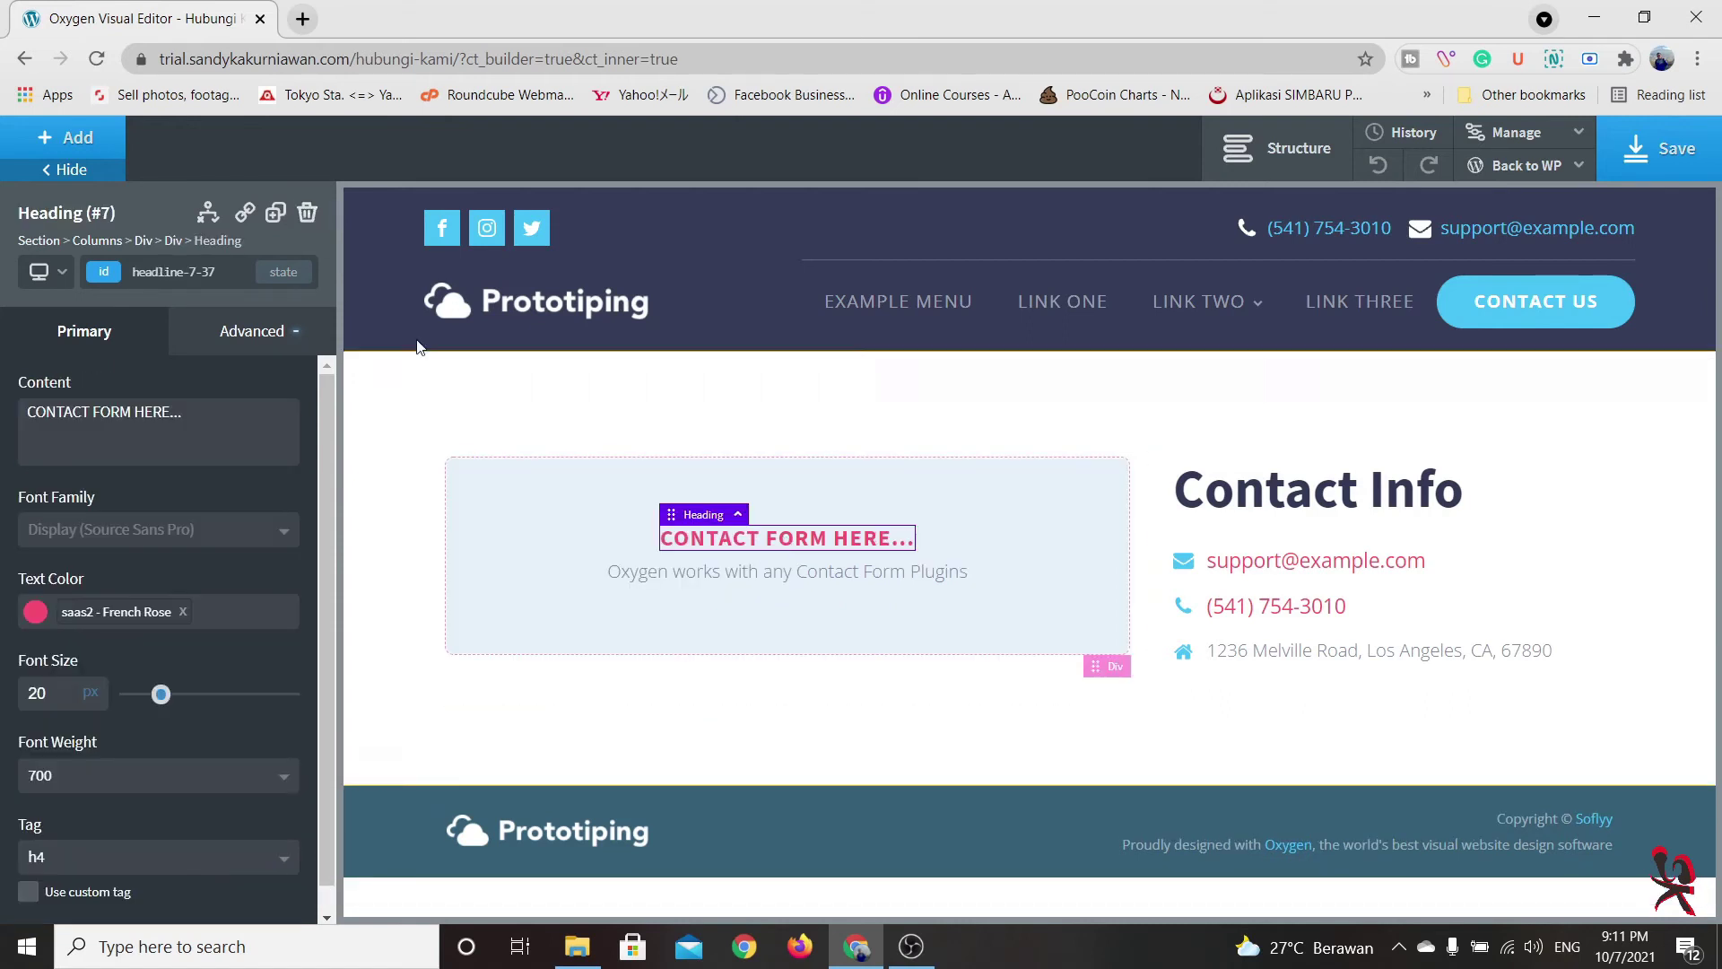
pyautogui.click(307, 212)
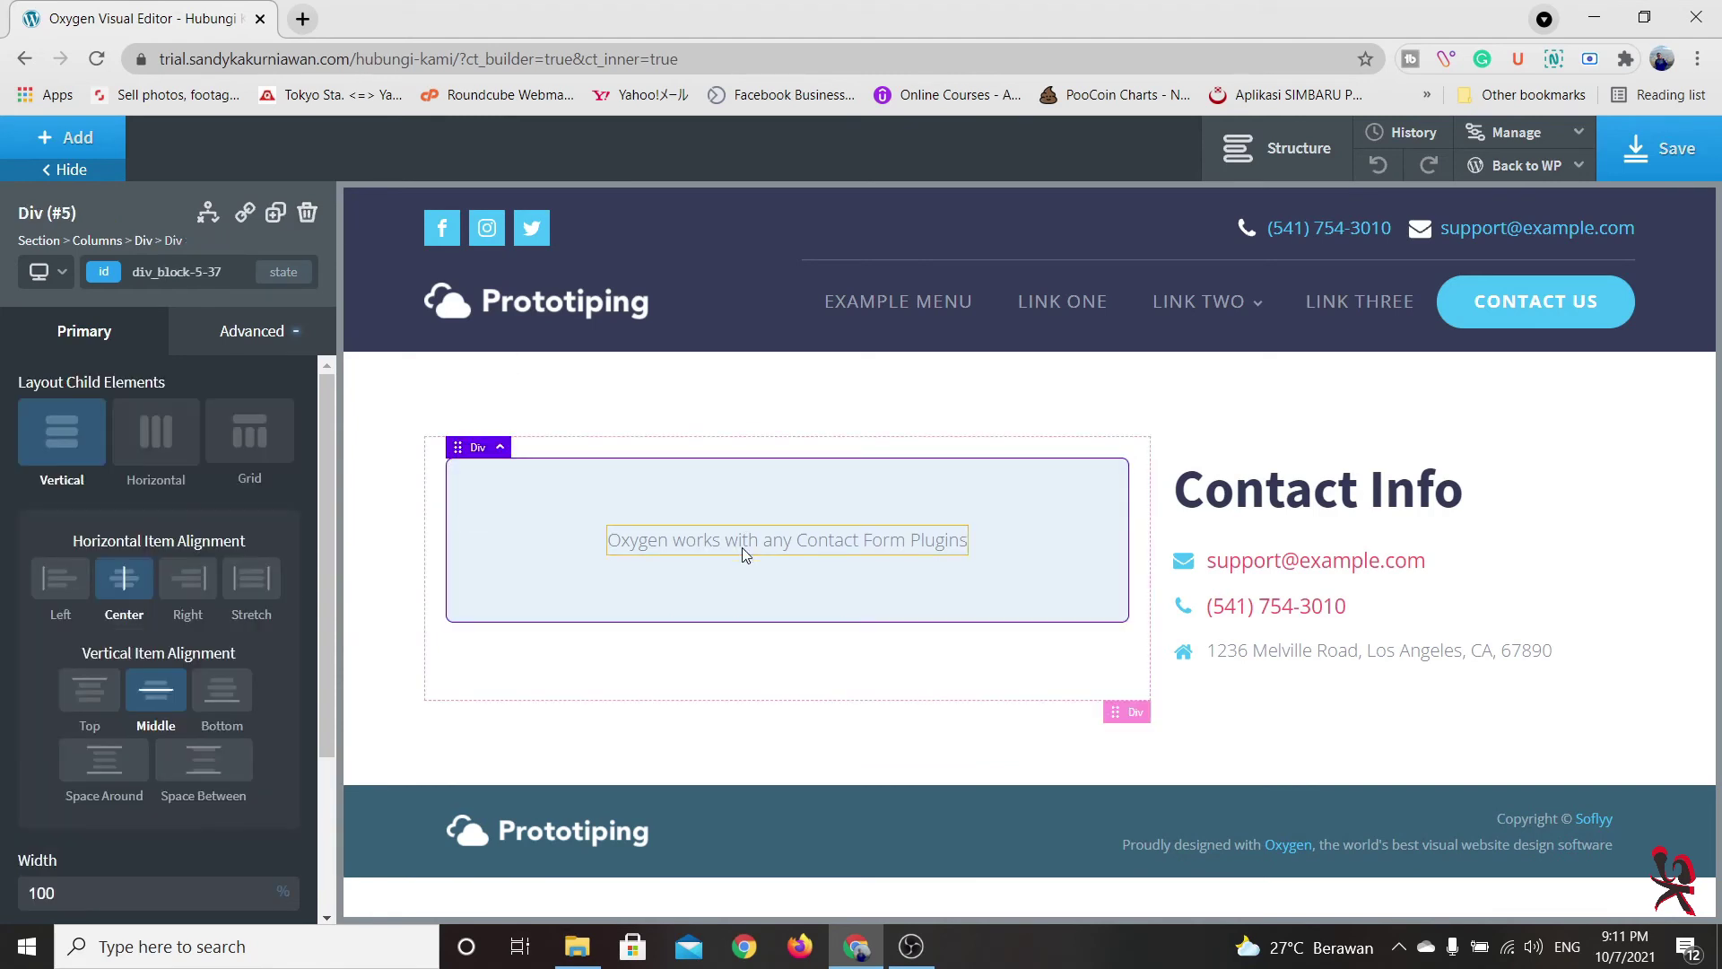
pyautogui.click(698, 538)
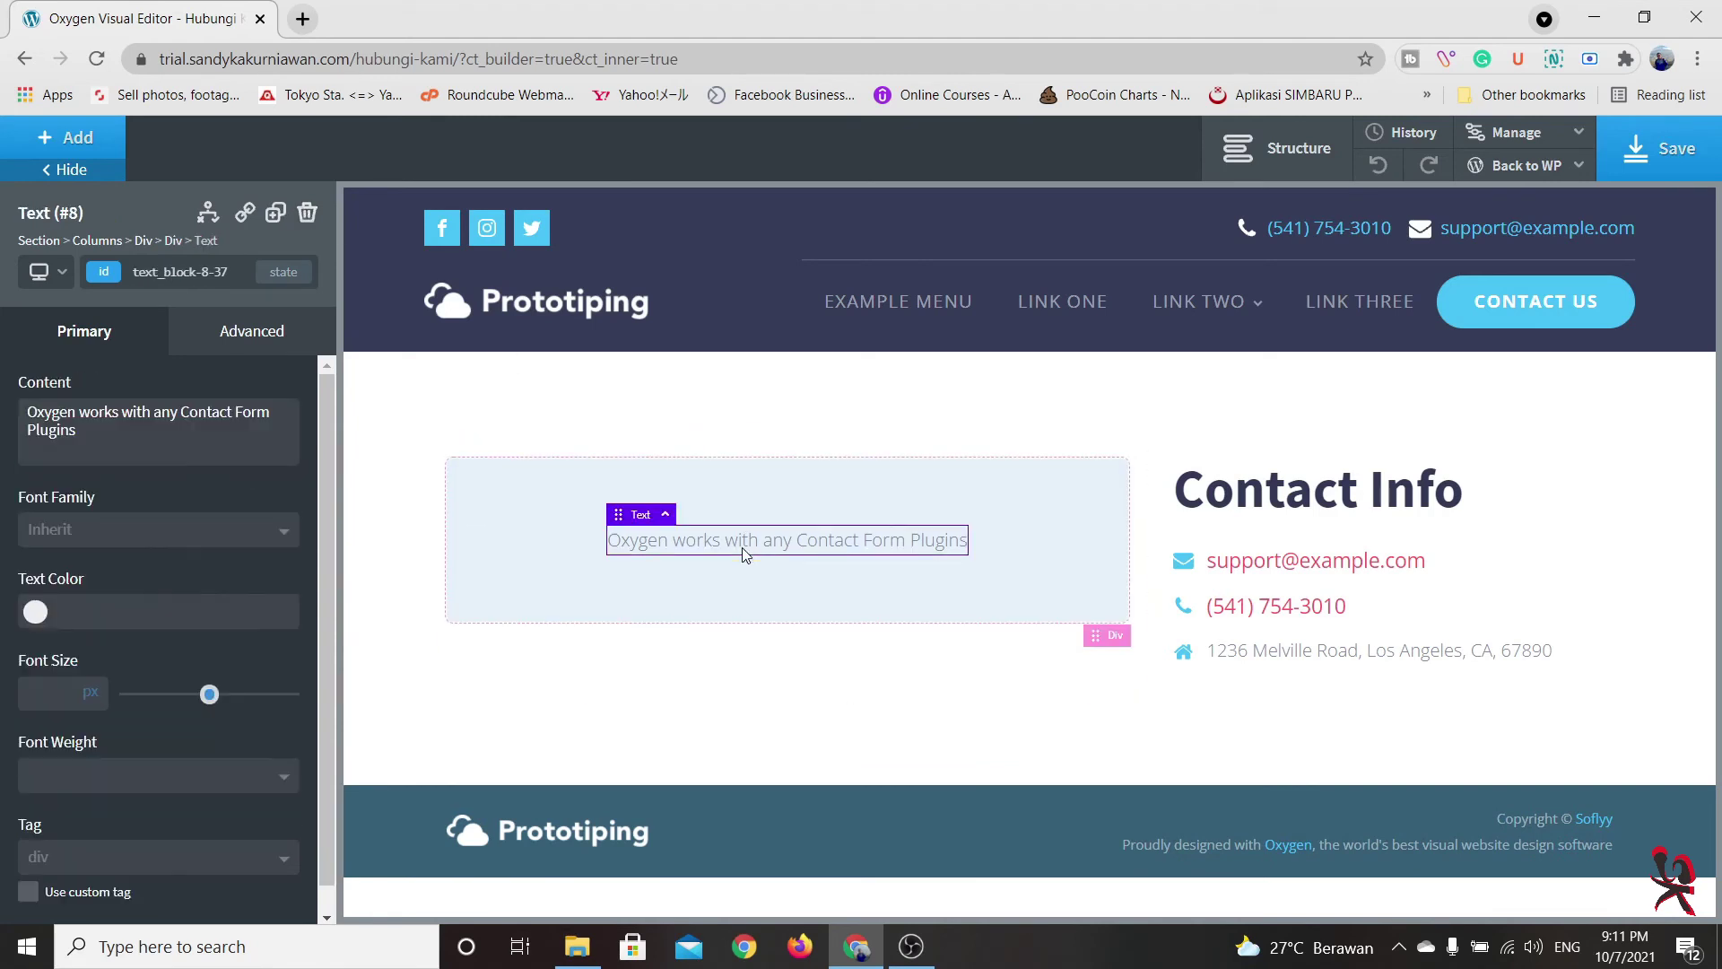
pyautogui.click(308, 213)
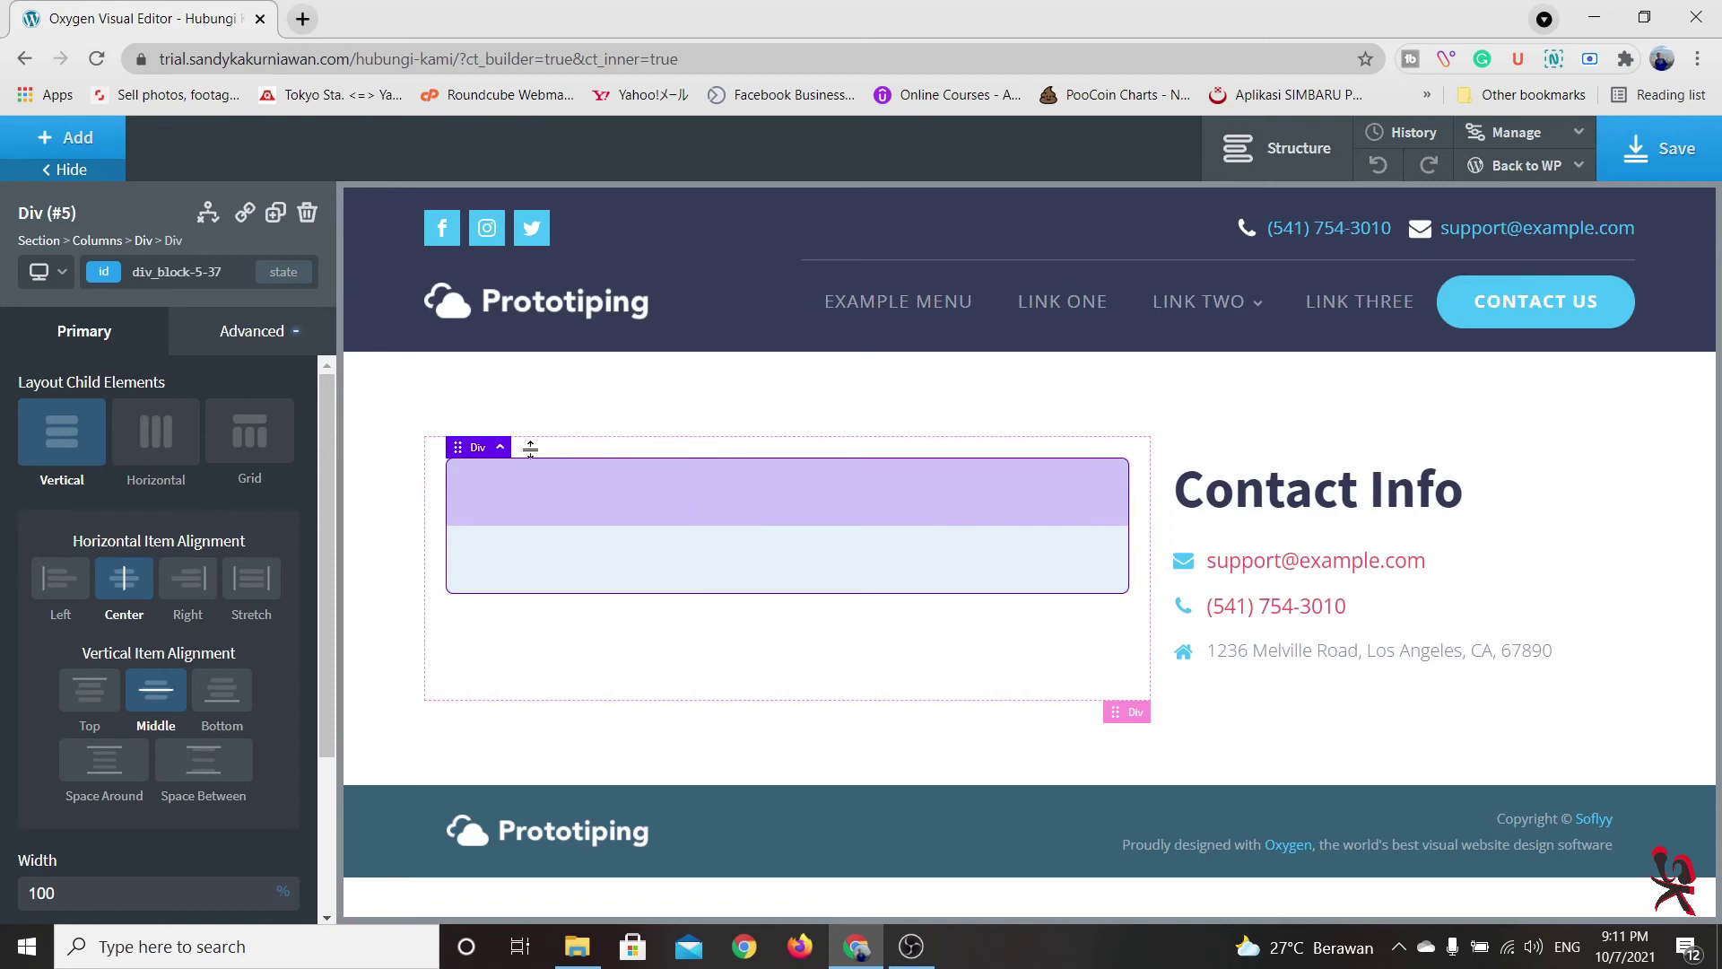
# Add a WordPress Shortcode element inside the emptied light blue box
pyautogui.click(66, 144)
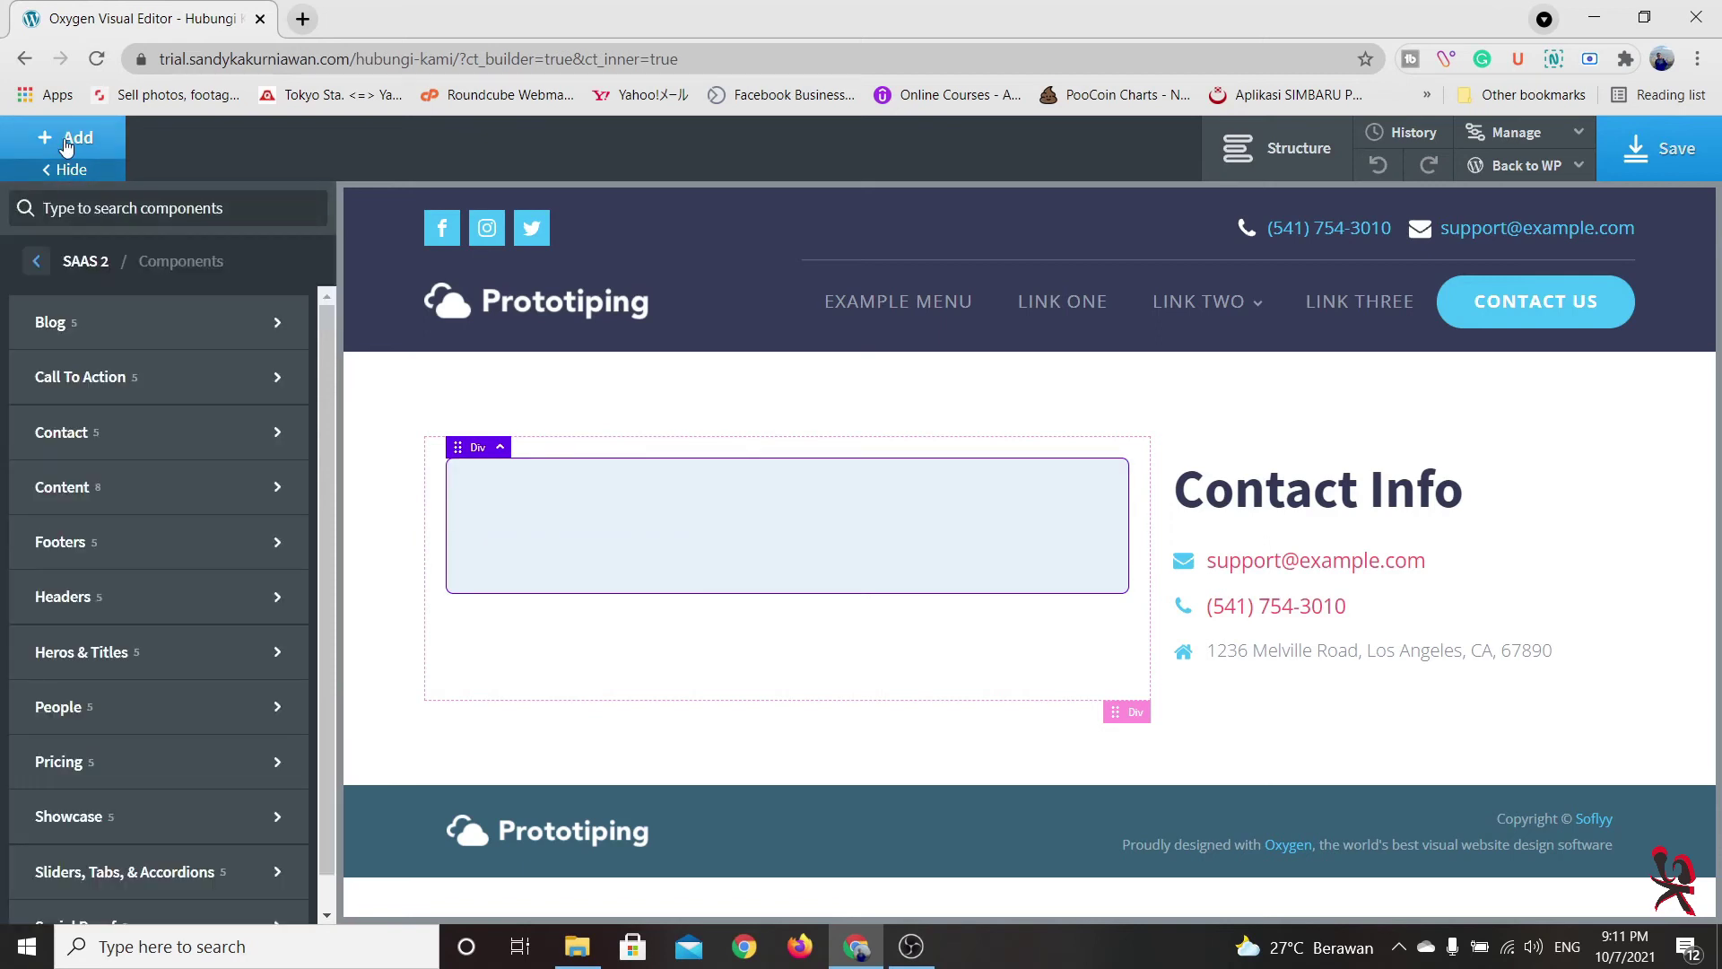
pyautogui.click(37, 262)
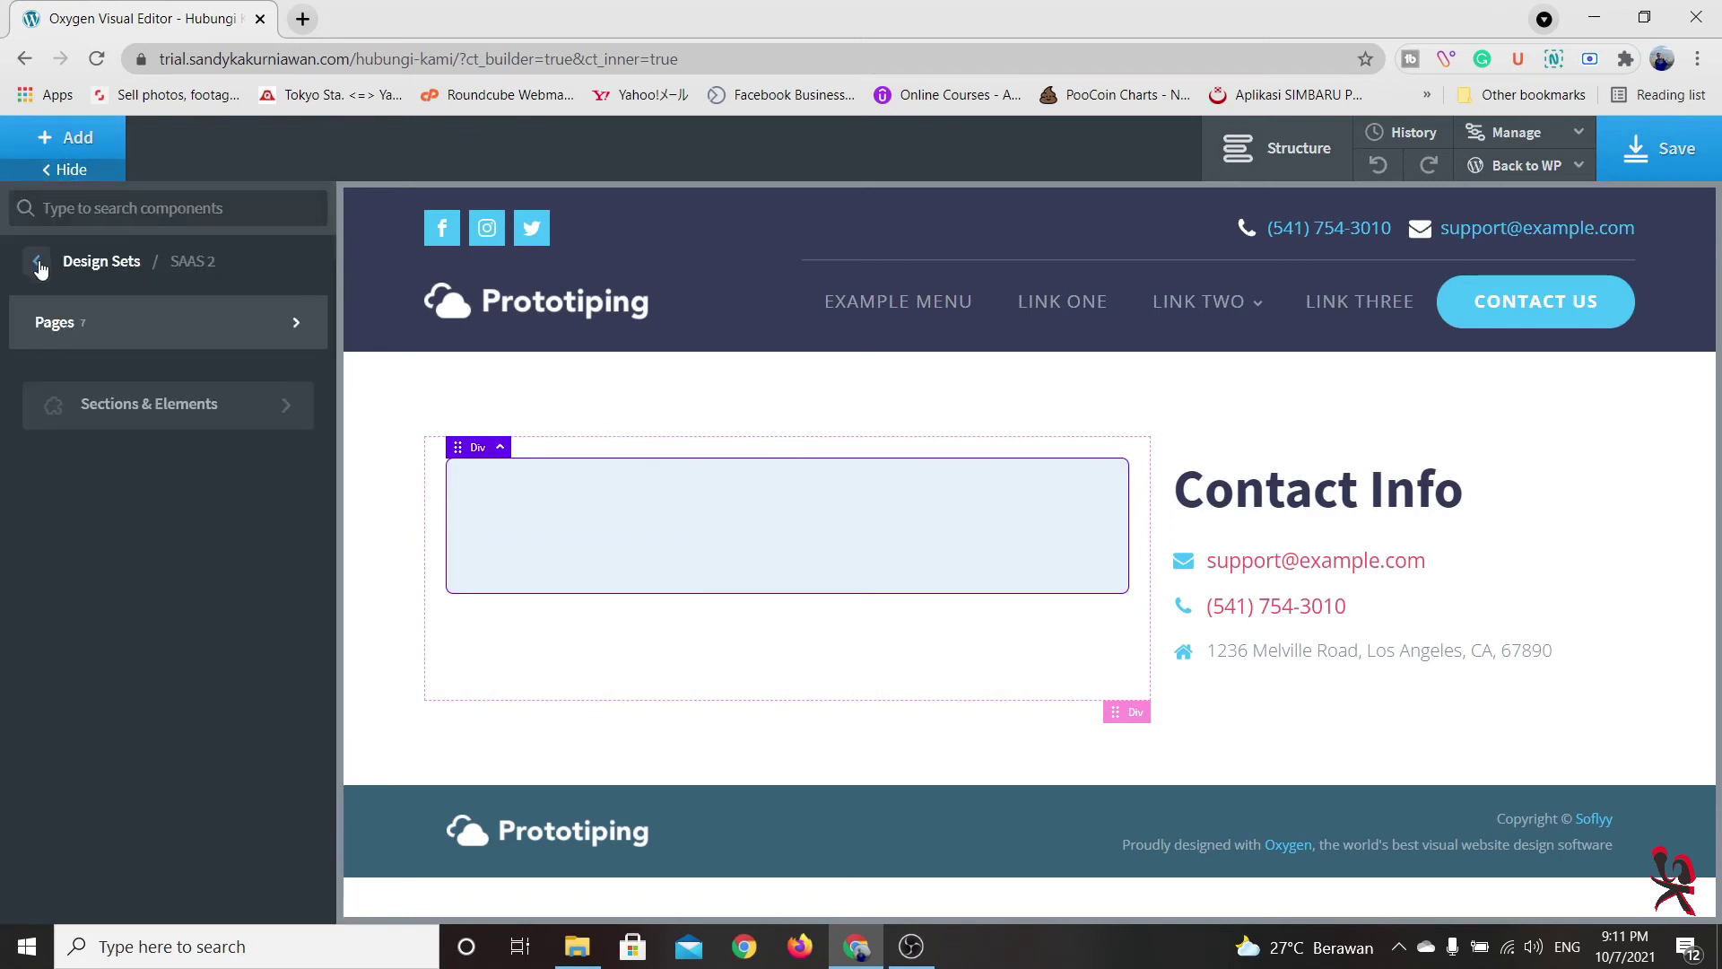
pyautogui.click(37, 262)
pyautogui.click(36, 262)
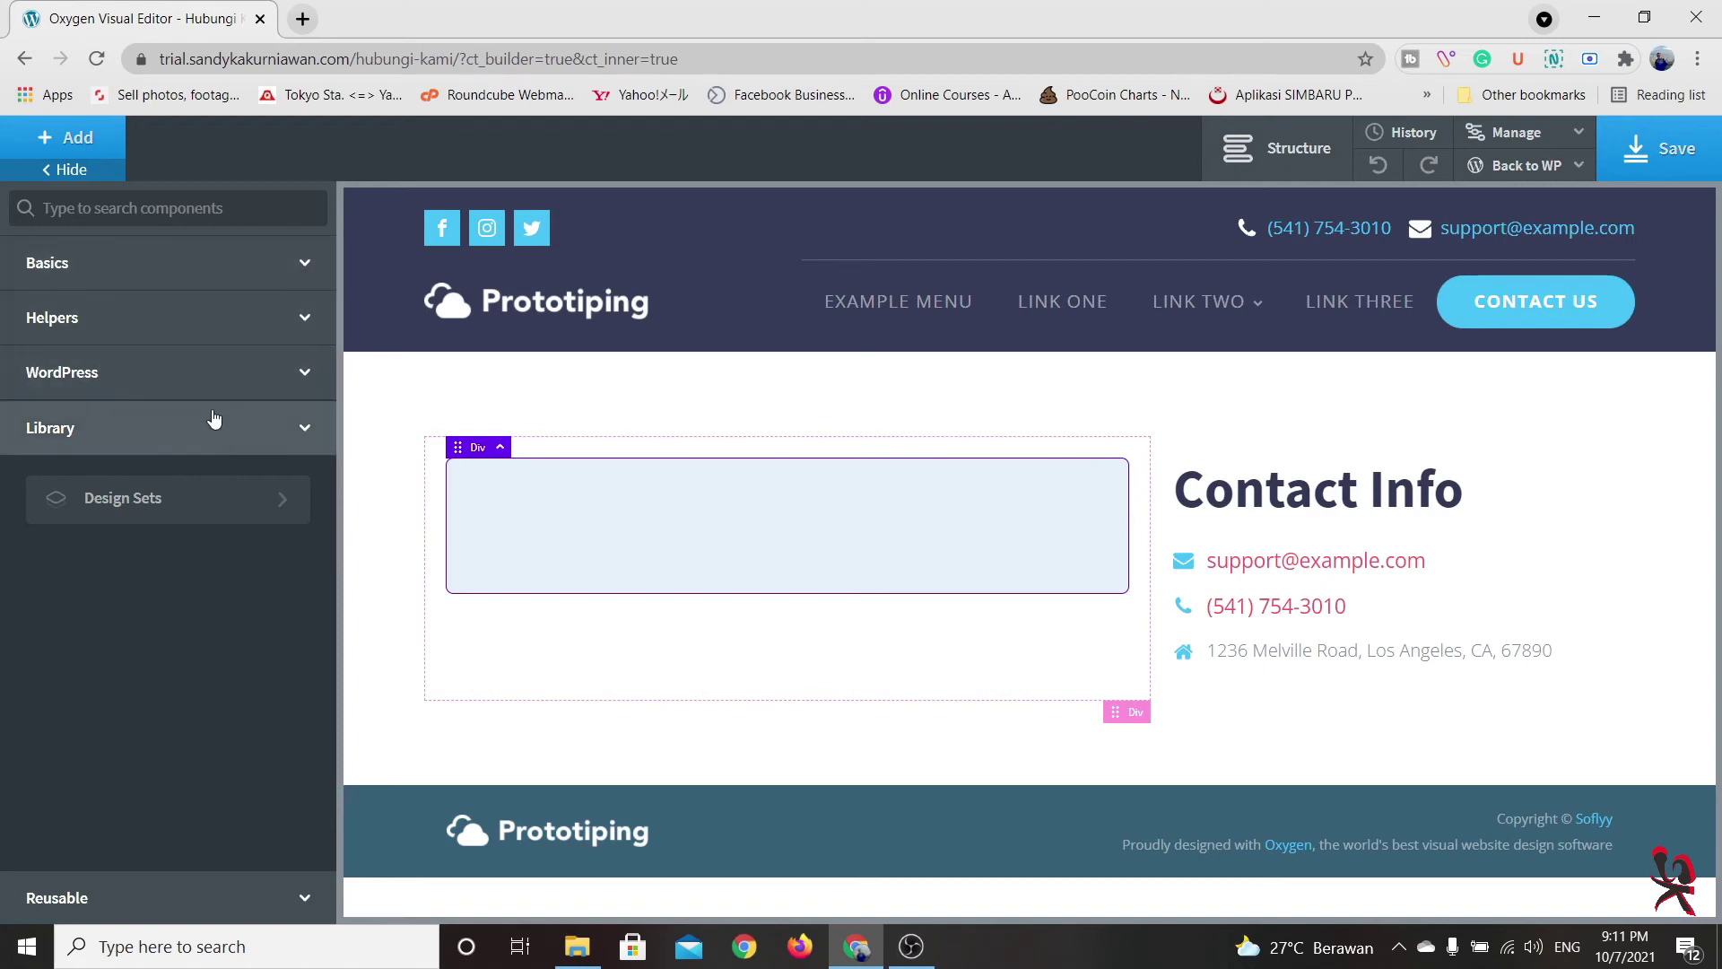
pyautogui.click(236, 375)
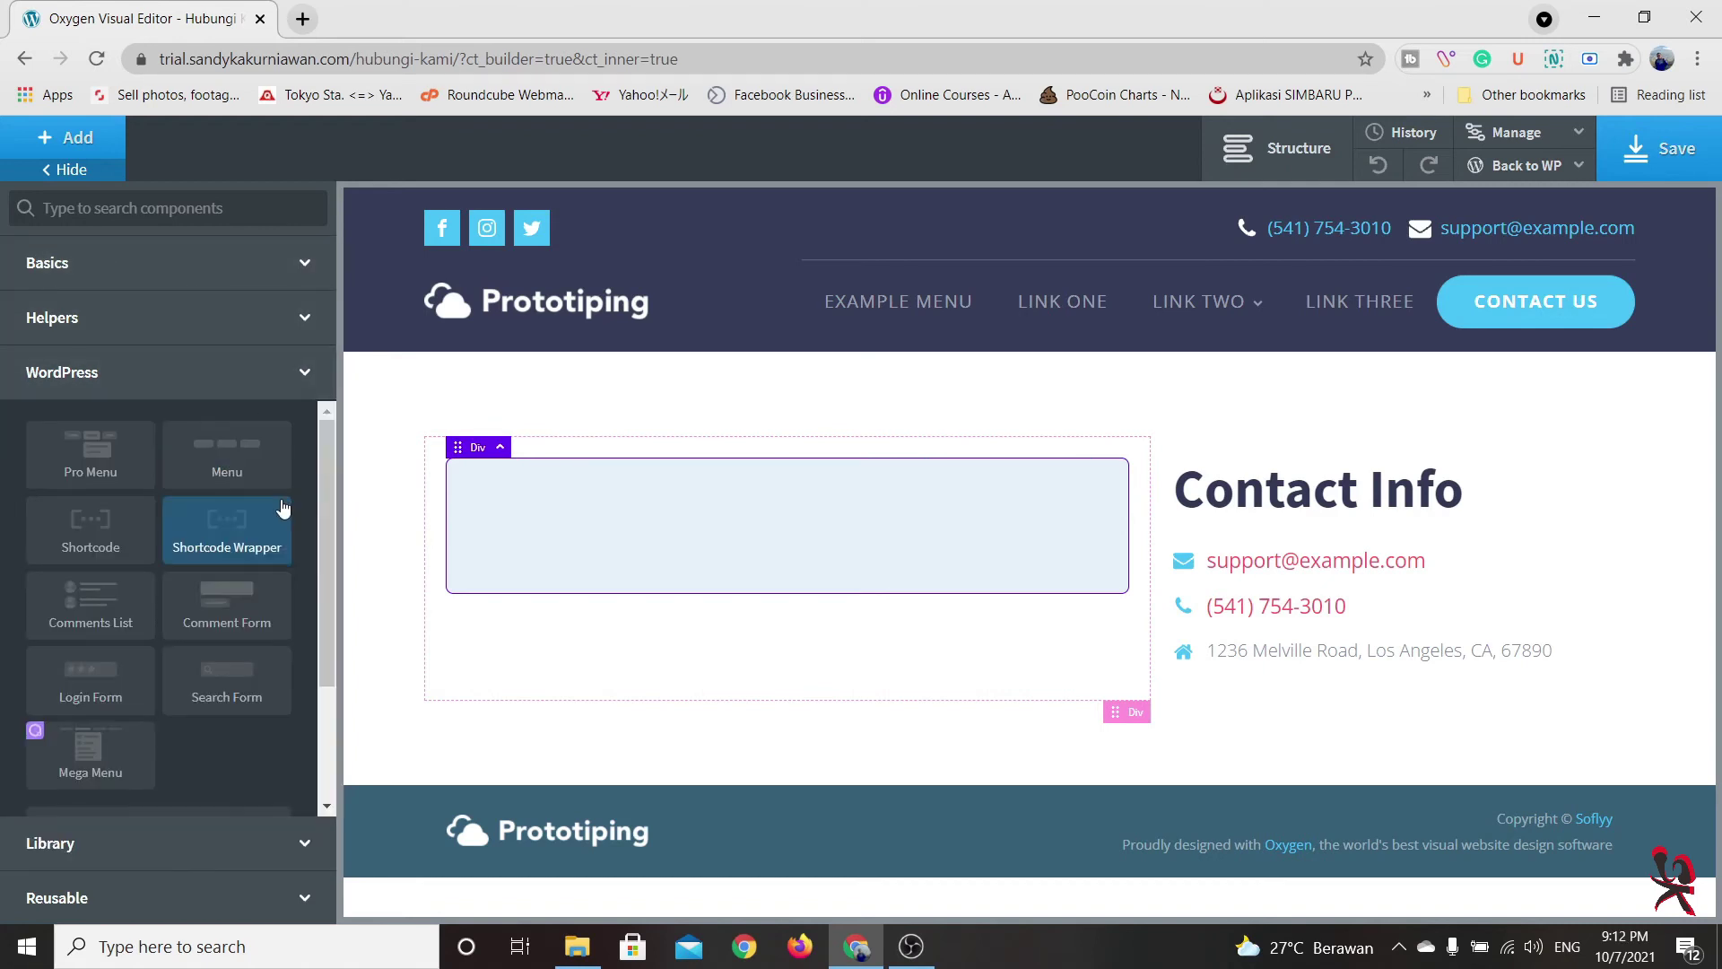
pyautogui.click(104, 520)
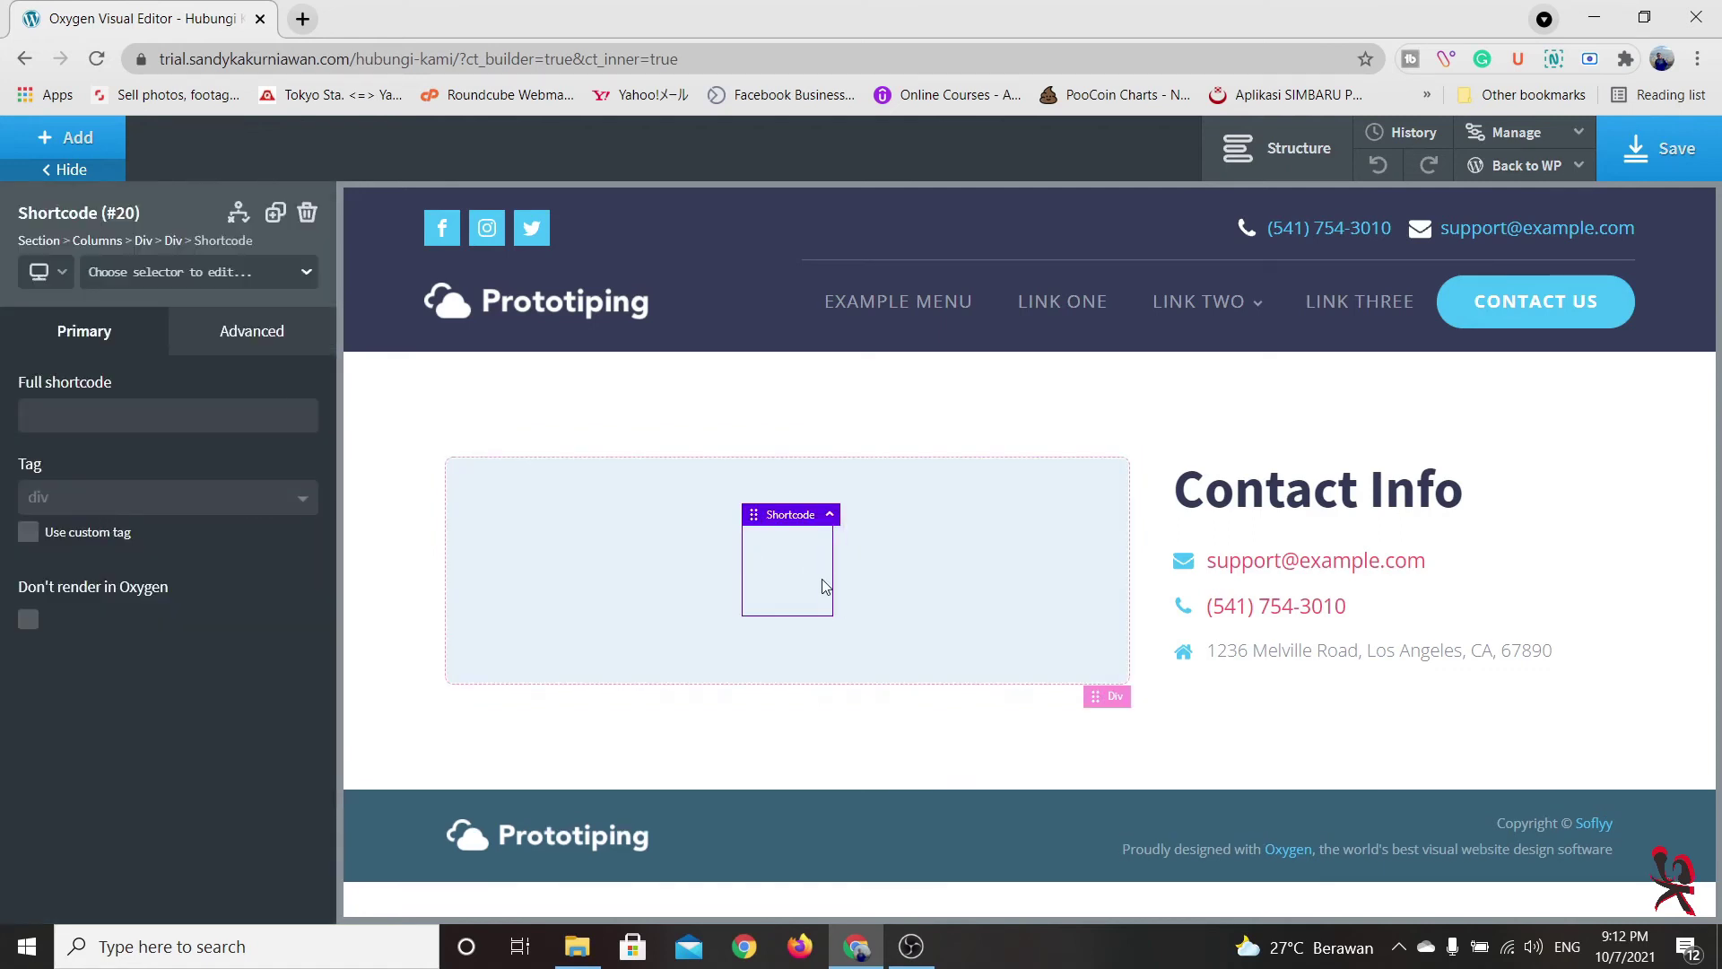
# Paste the copied Contact form 1 shortcode as the element's full shortcode and save the Hubungi Kami page
pyautogui.rightClick(209, 415)
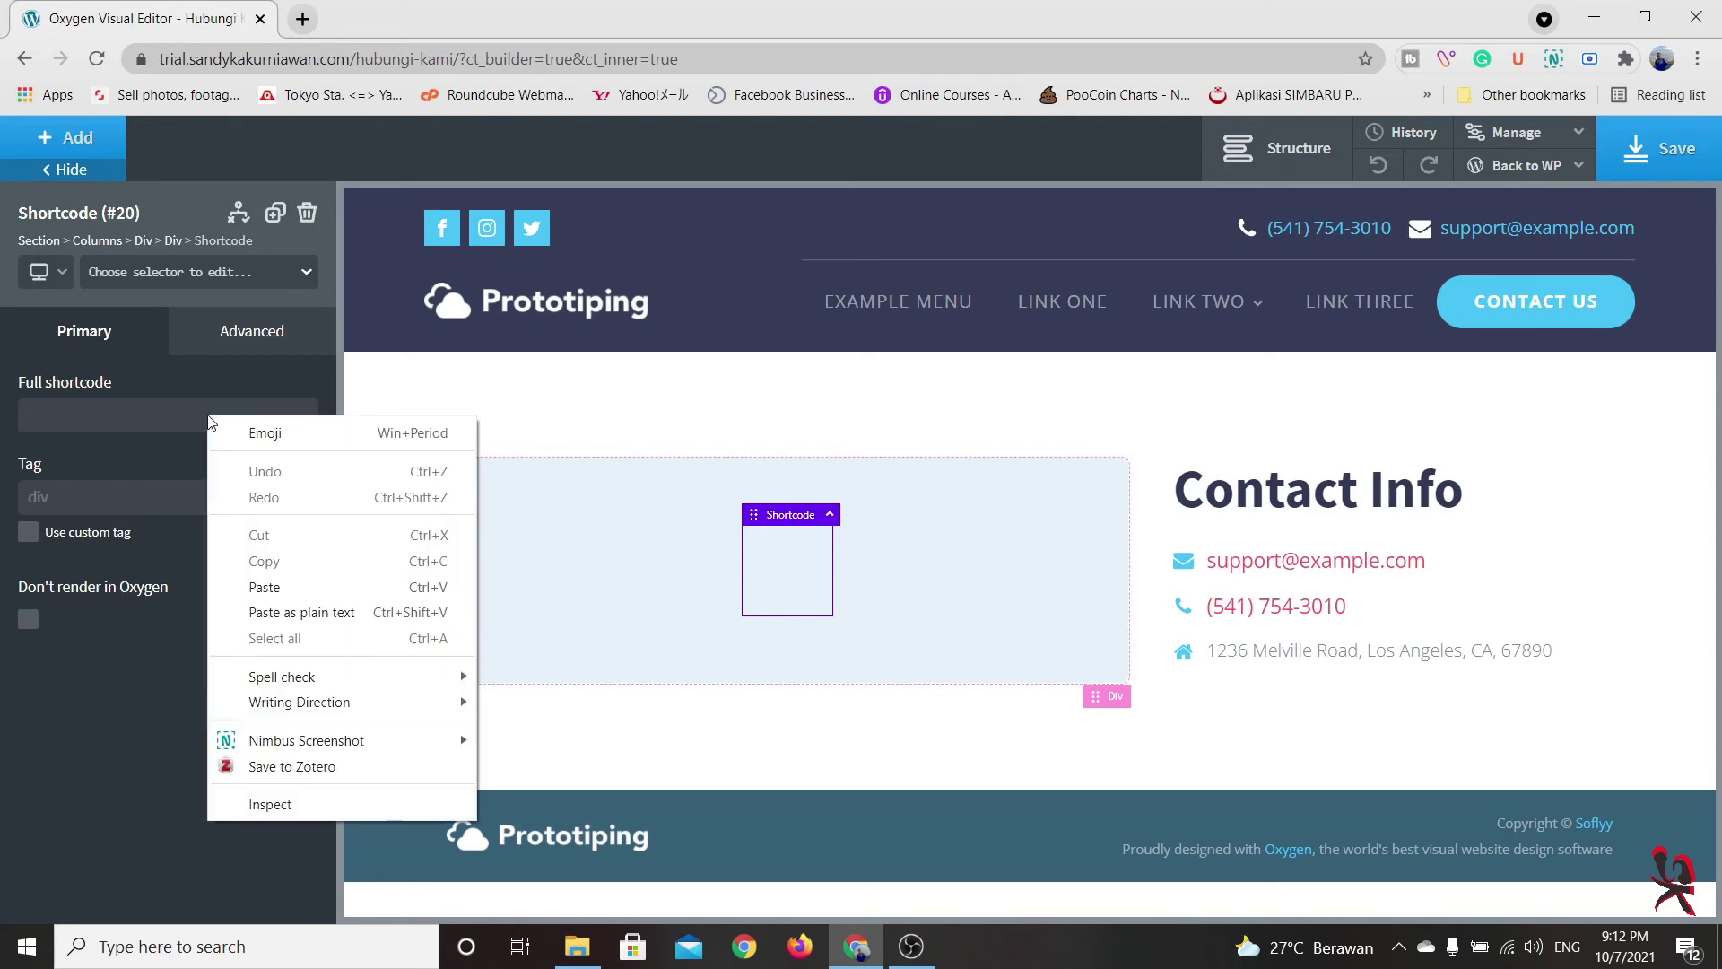
pyautogui.click(282, 588)
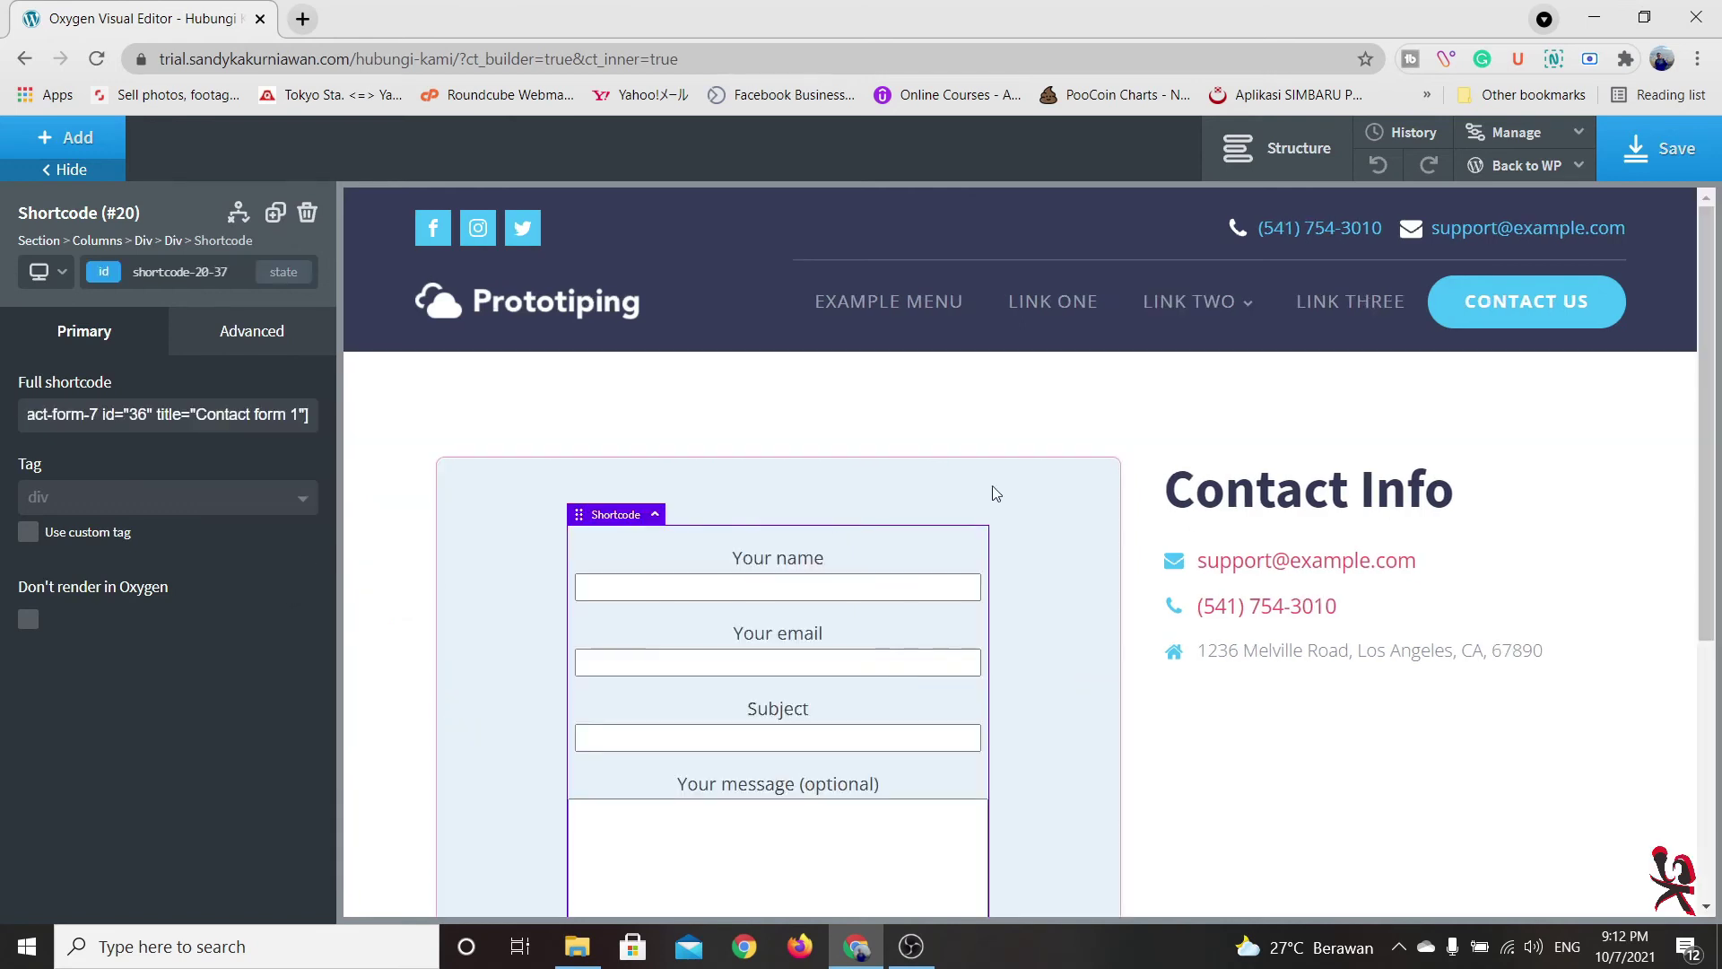
pyautogui.scroll(-3, 996, 502)
pyautogui.scroll(2, 1020, 543)
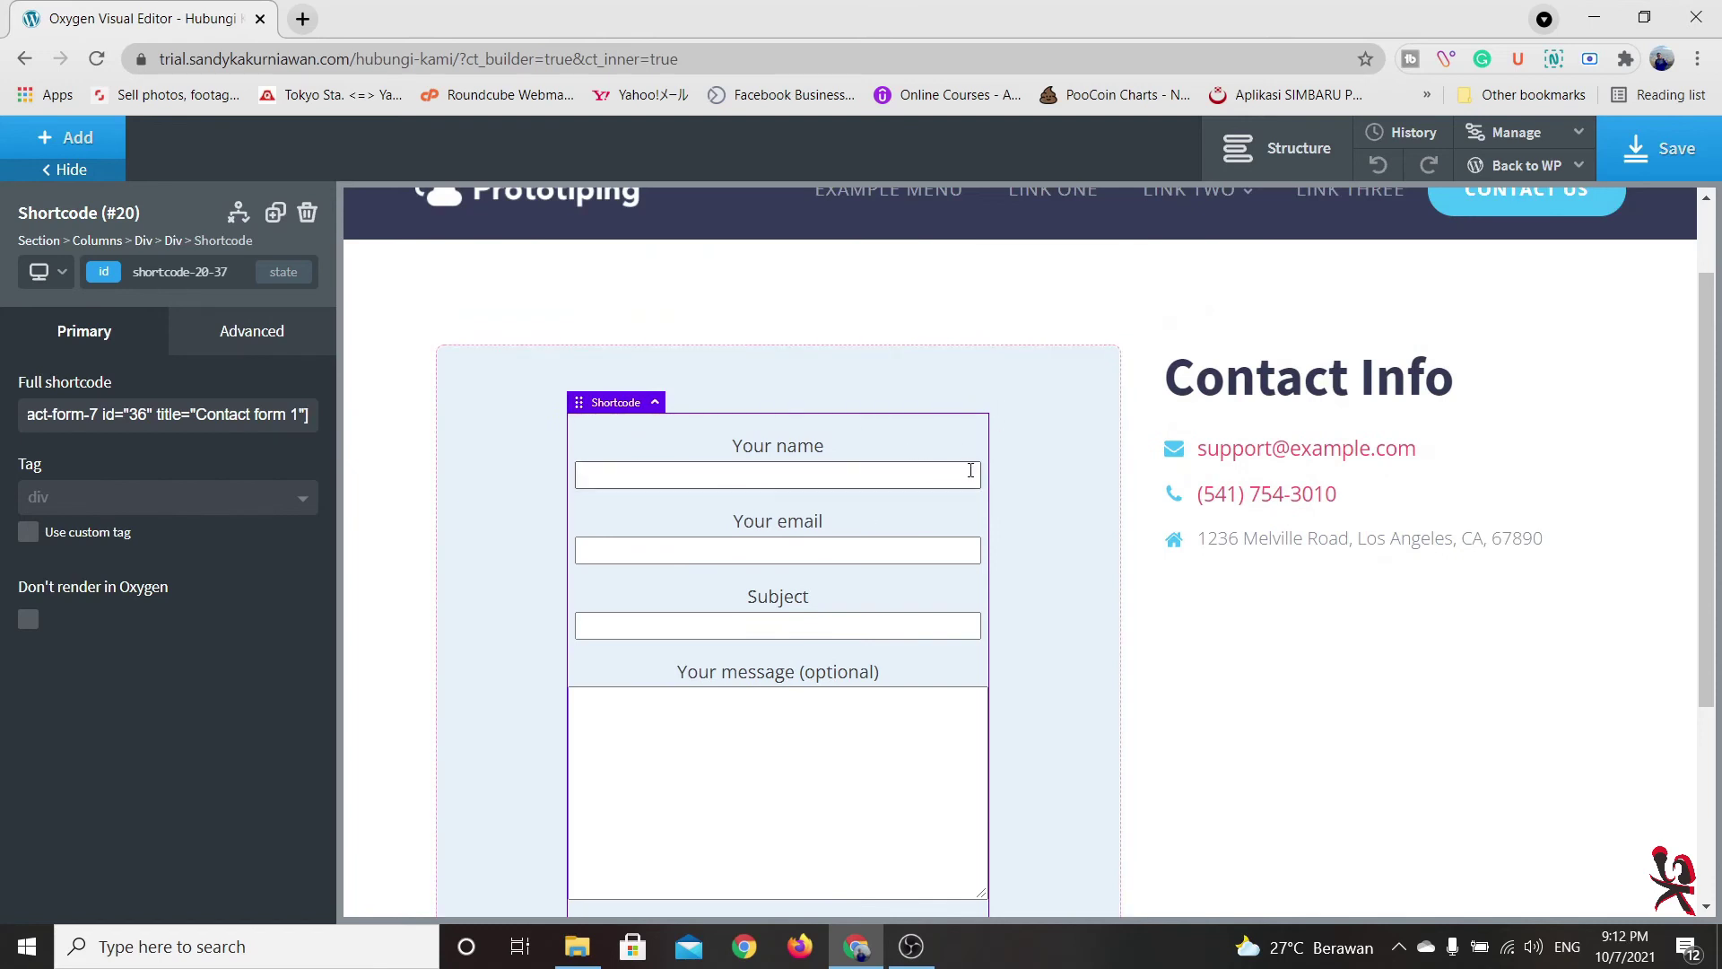
pyautogui.scroll(2, 971, 470)
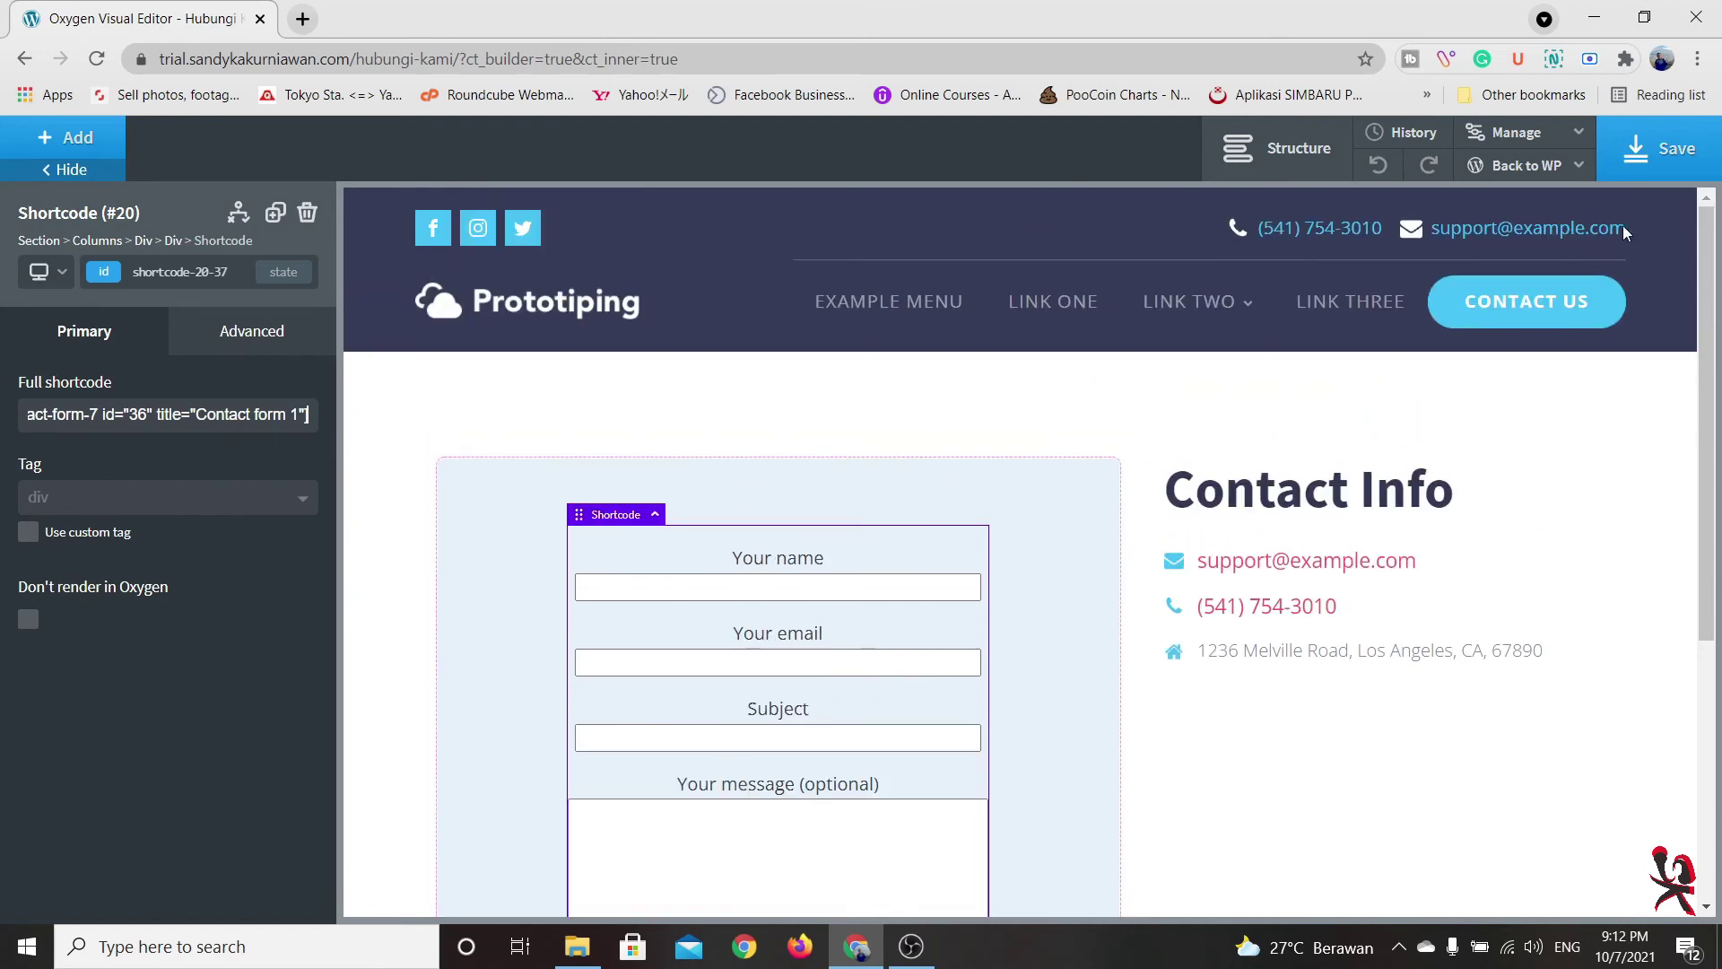
pyautogui.click(1657, 162)
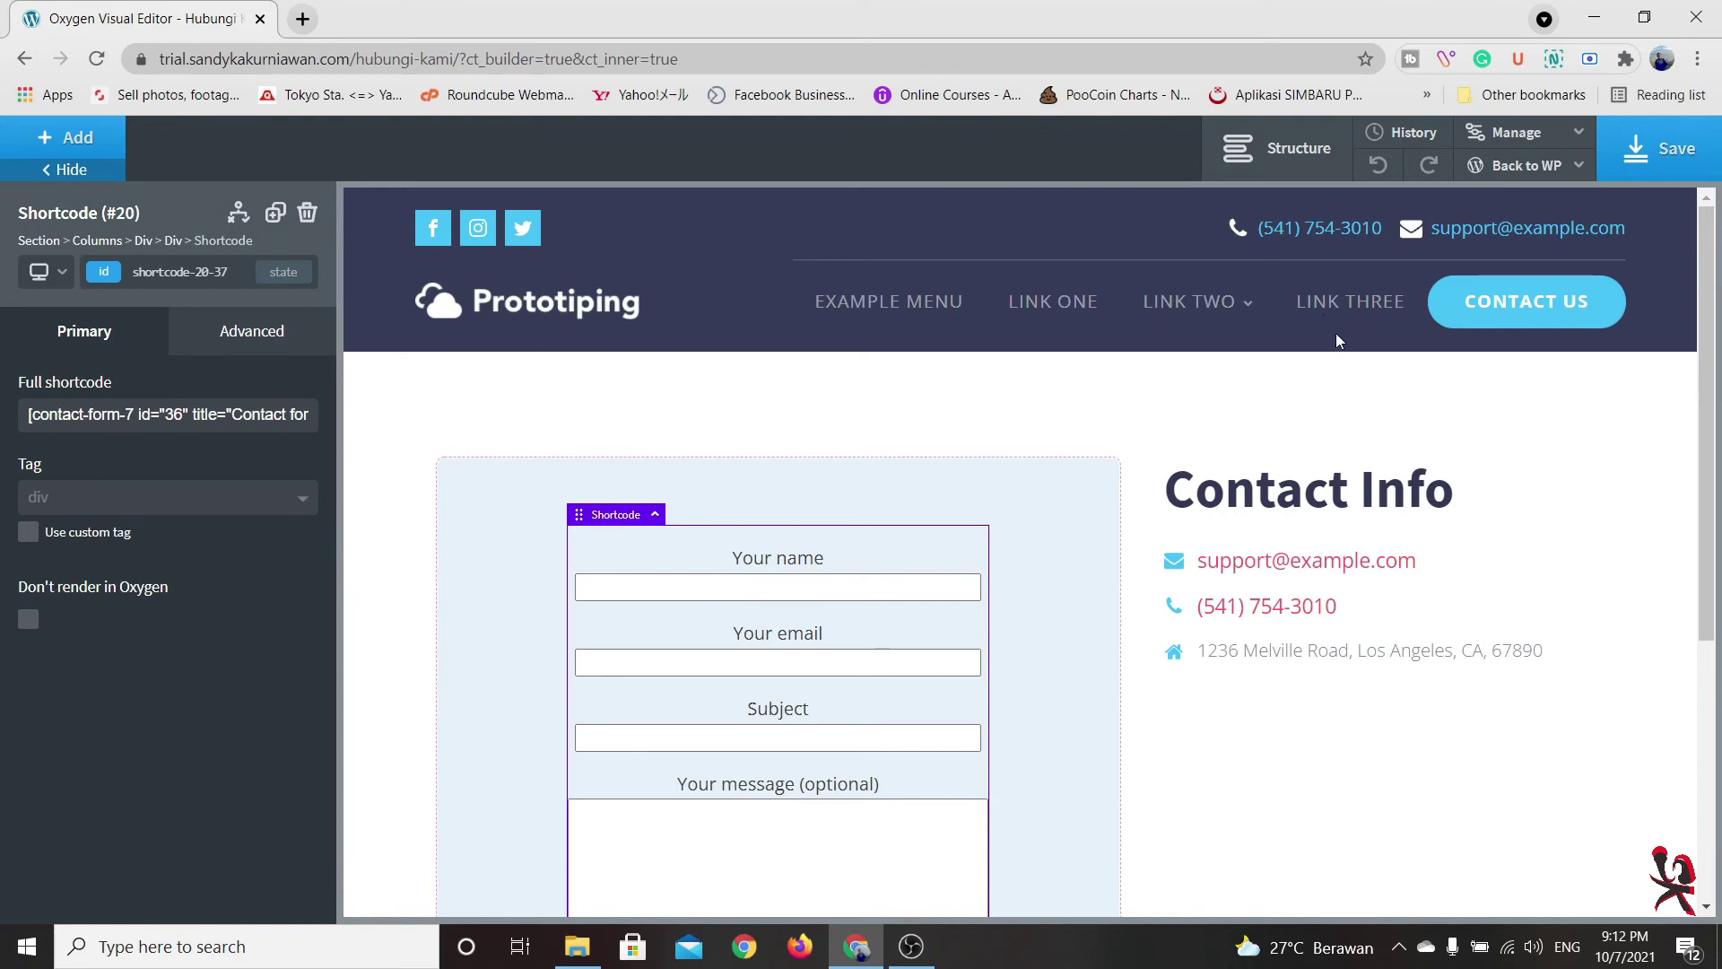
# Return to the WordPress admin and open the Basic template from the Oxygen templates for editing with Oxygen
pyautogui.click(1517, 173)
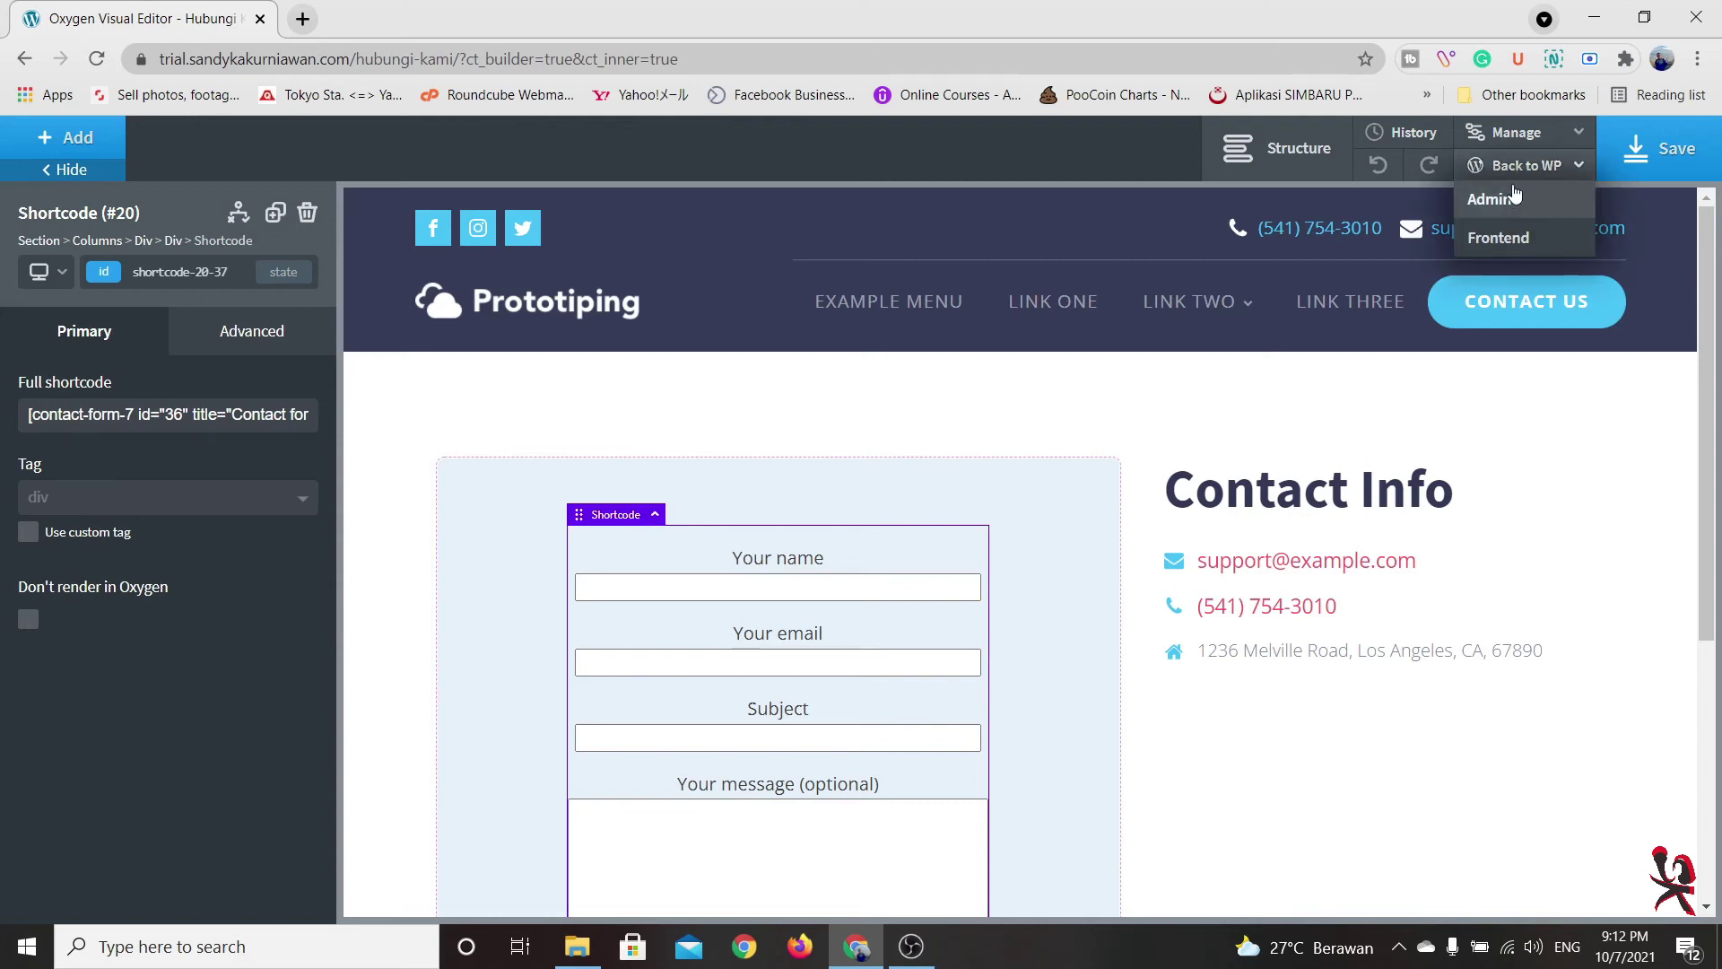
pyautogui.click(1492, 199)
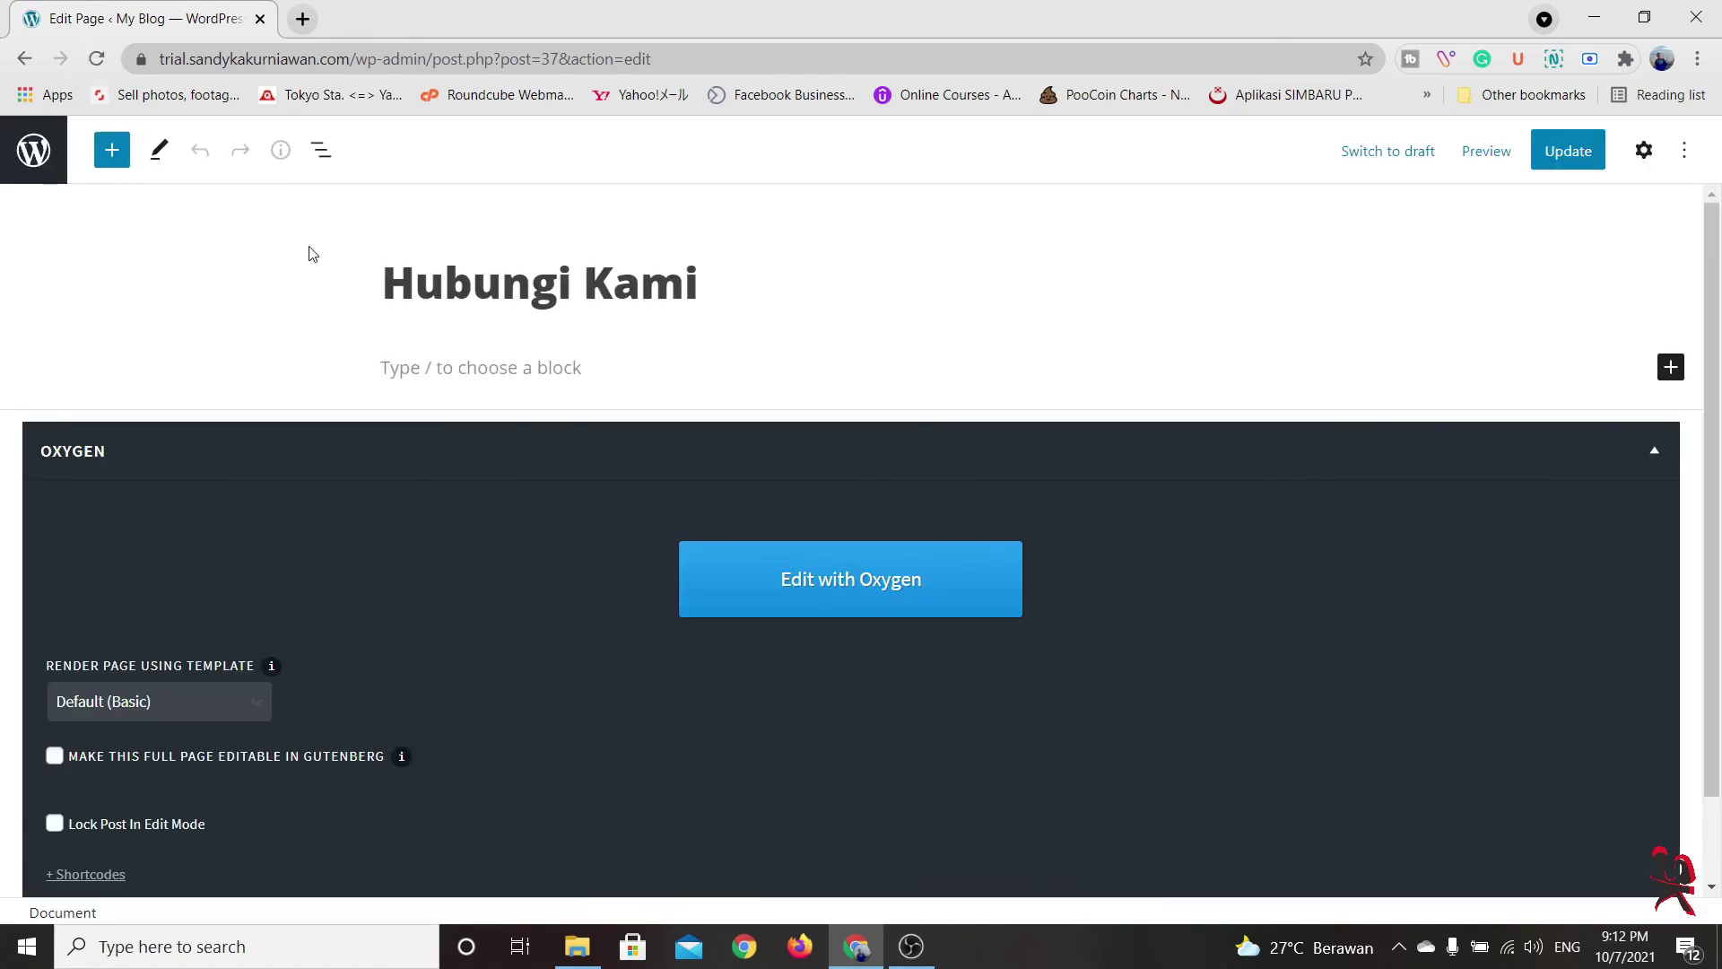
pyautogui.click(34, 150)
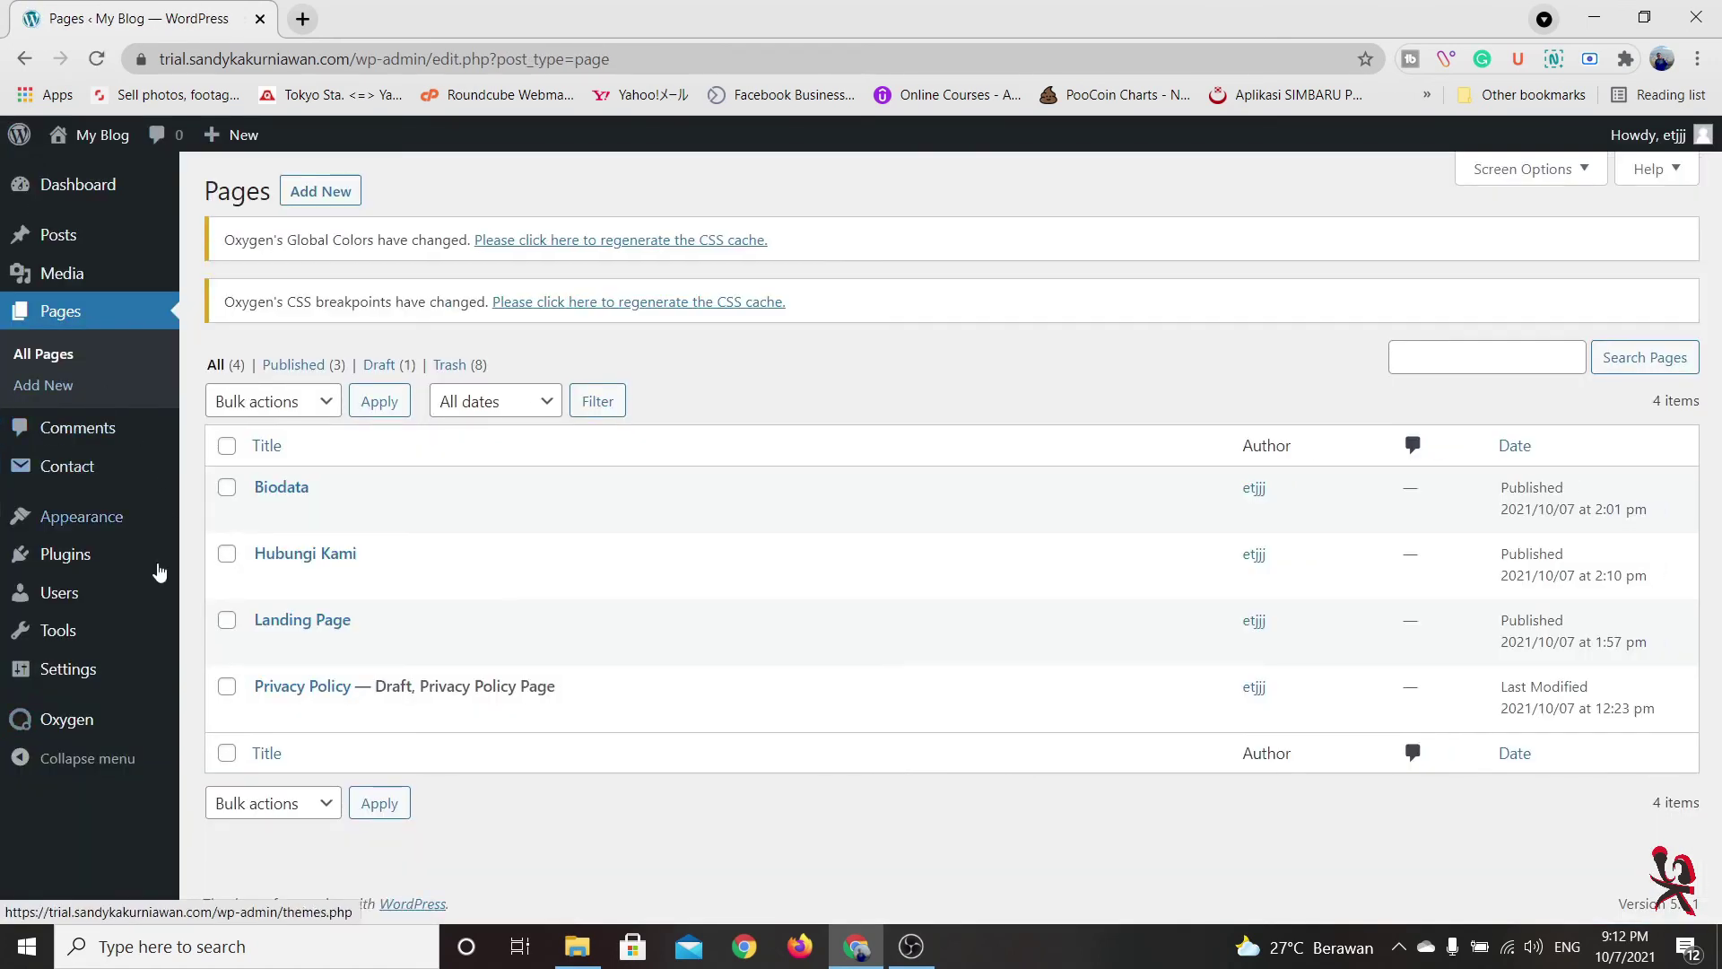
pyautogui.moveTo(96, 731)
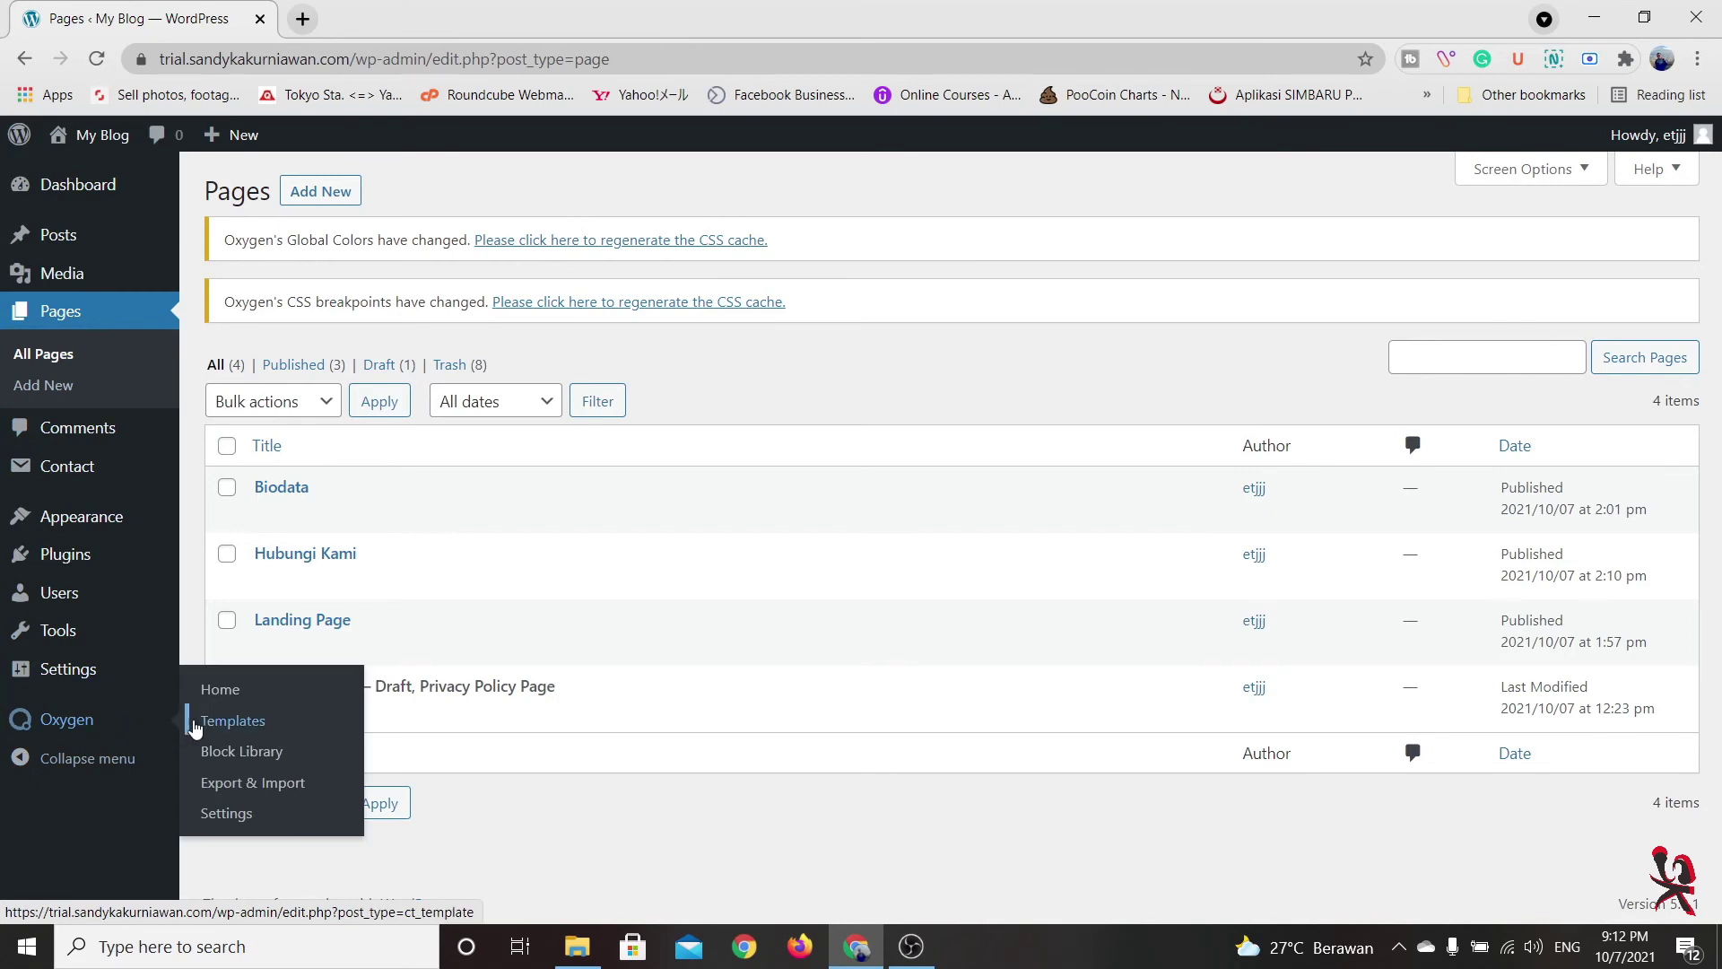
pyautogui.click(239, 722)
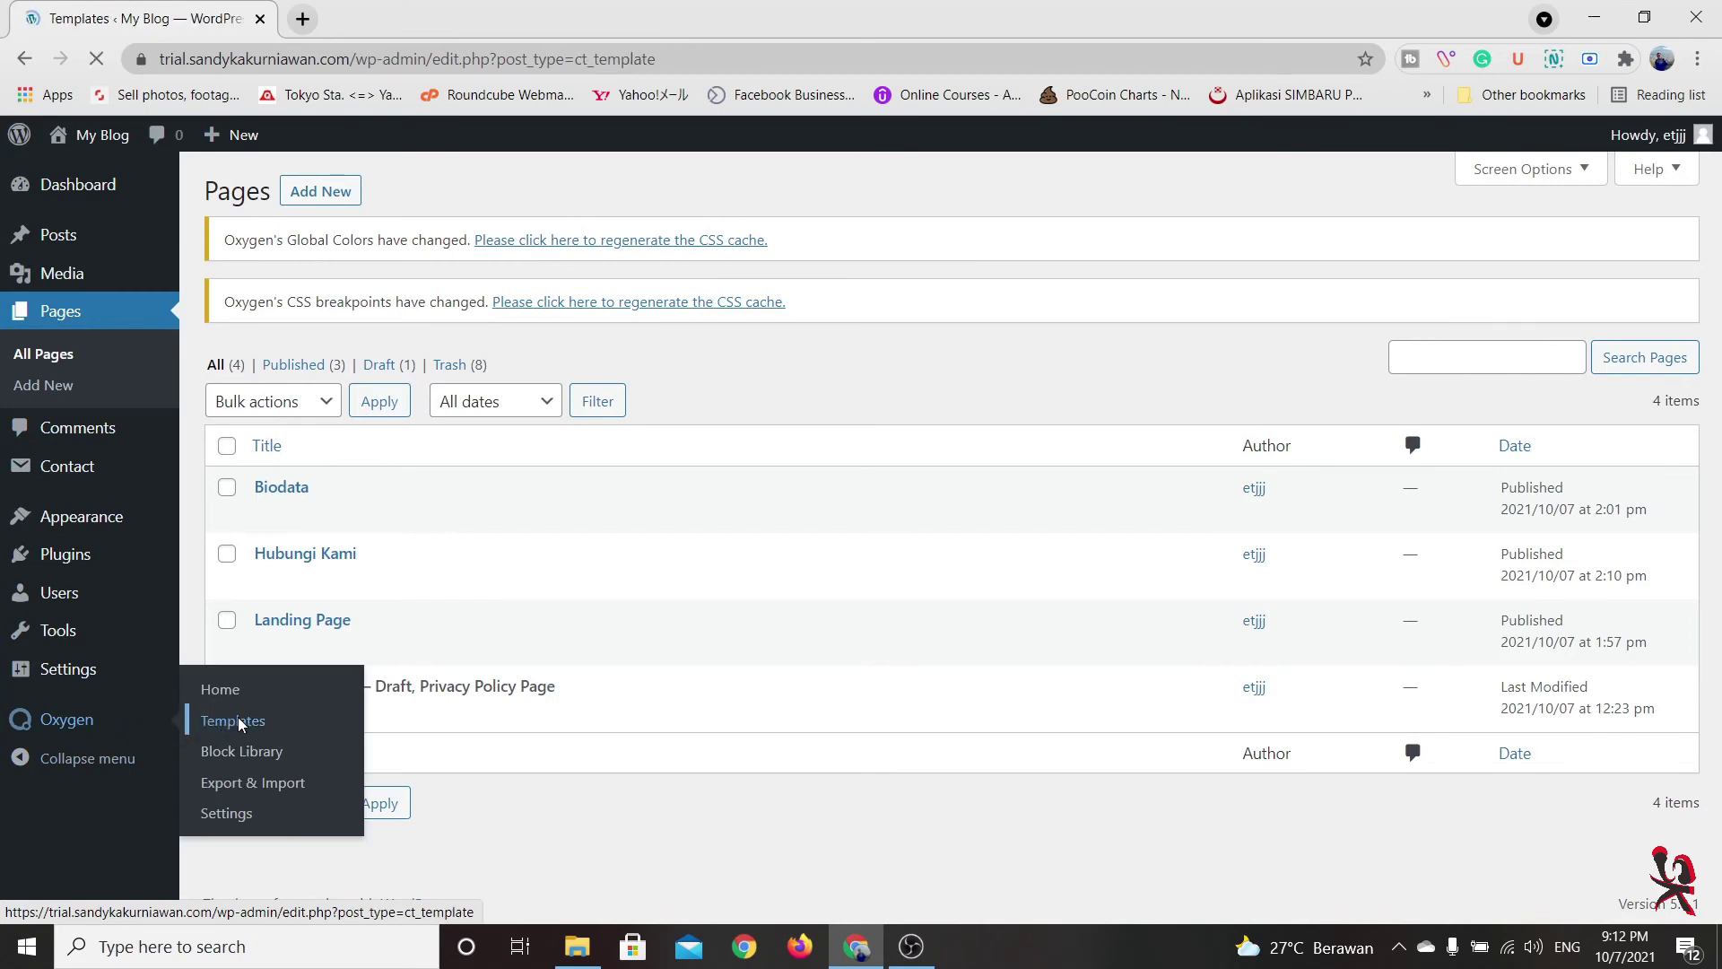
pyautogui.click(268, 514)
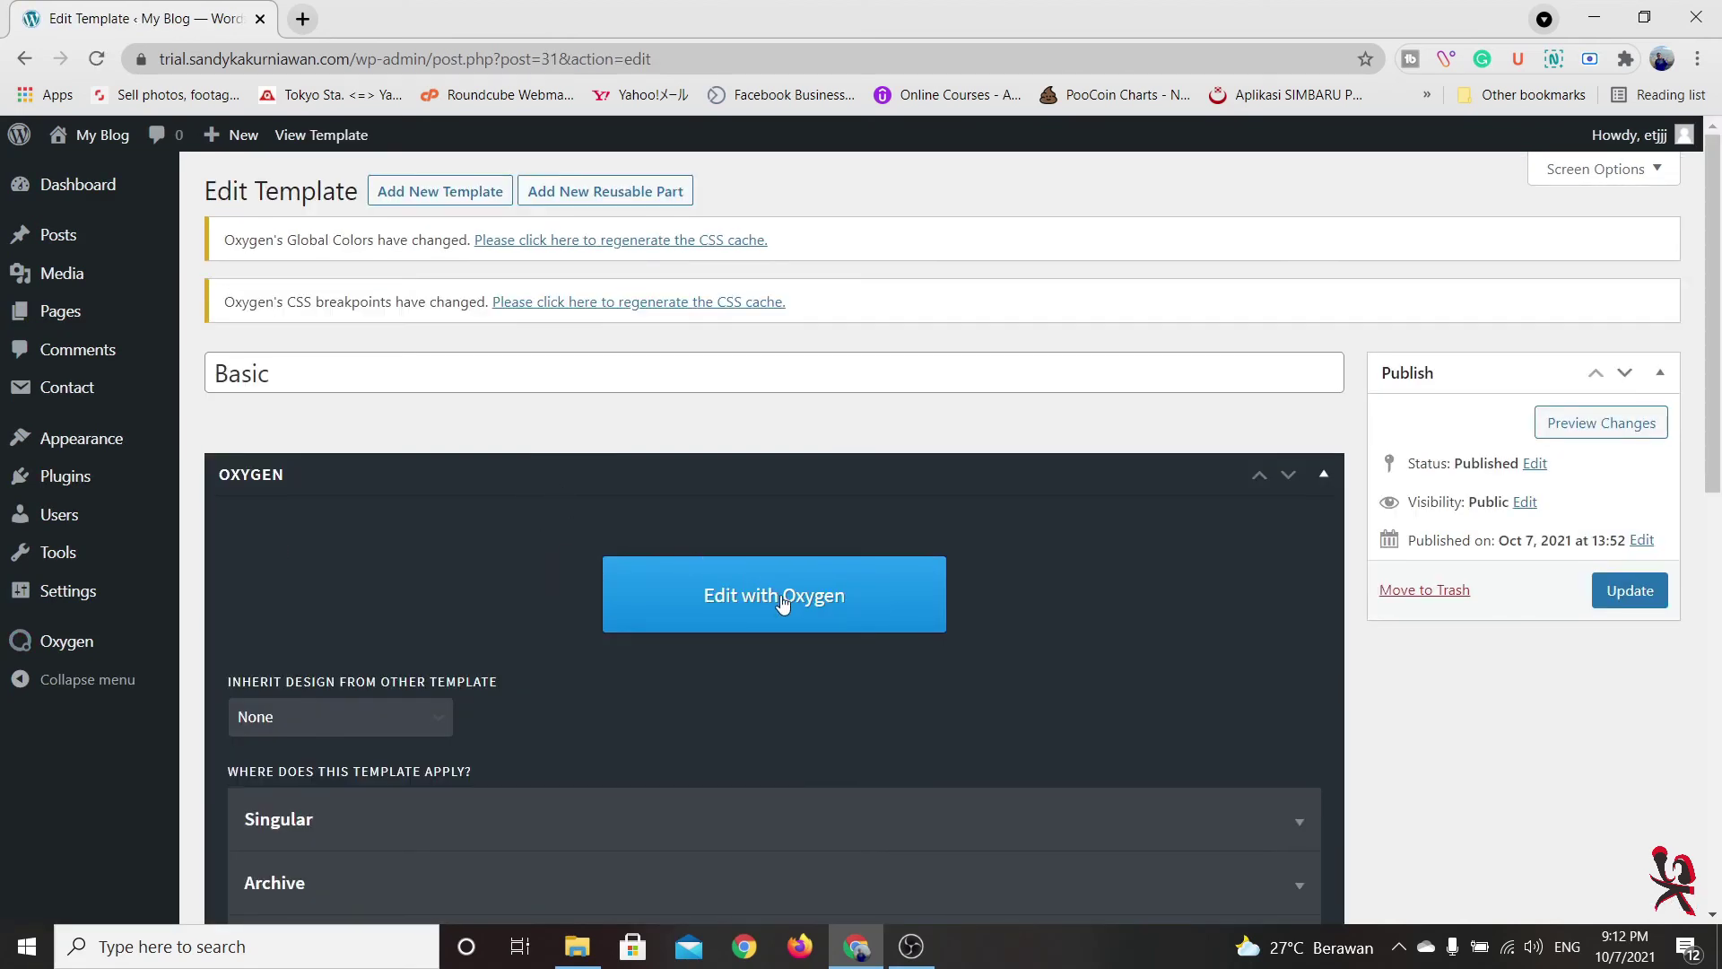
pyautogui.click(781, 599)
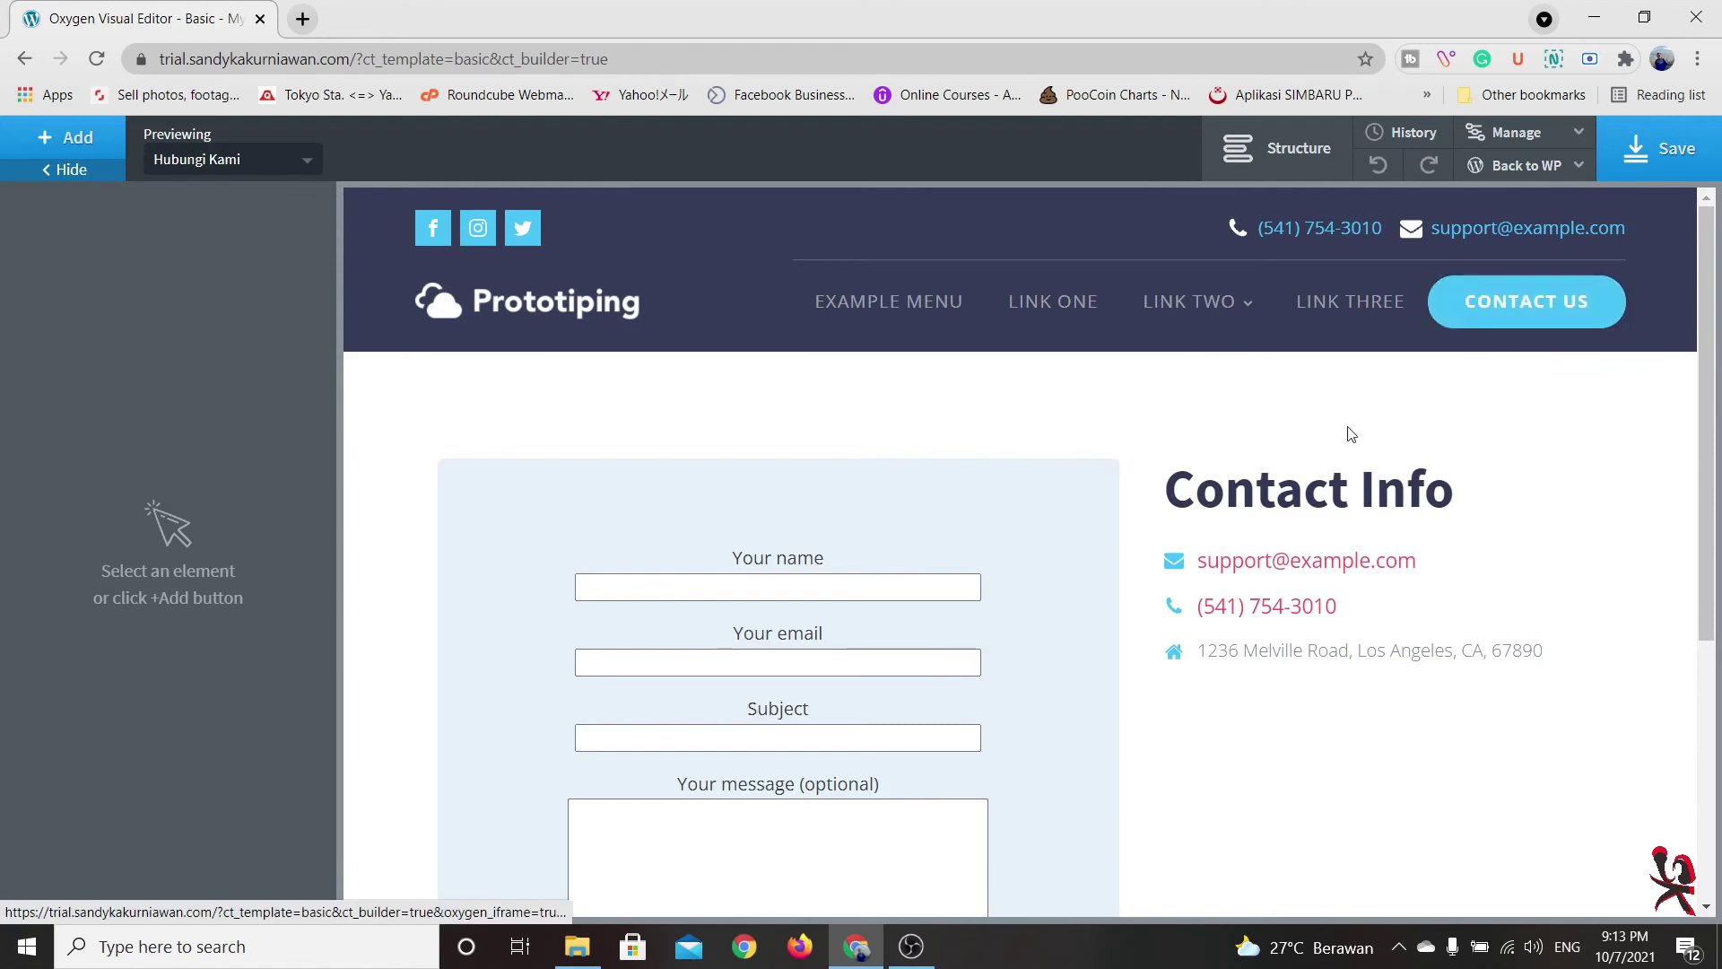
# Change the text of the header's Contact Us button to "hubungi kami"
pyautogui.scroll(-2, 1350, 437)
pyautogui.scroll(2, 1370, 446)
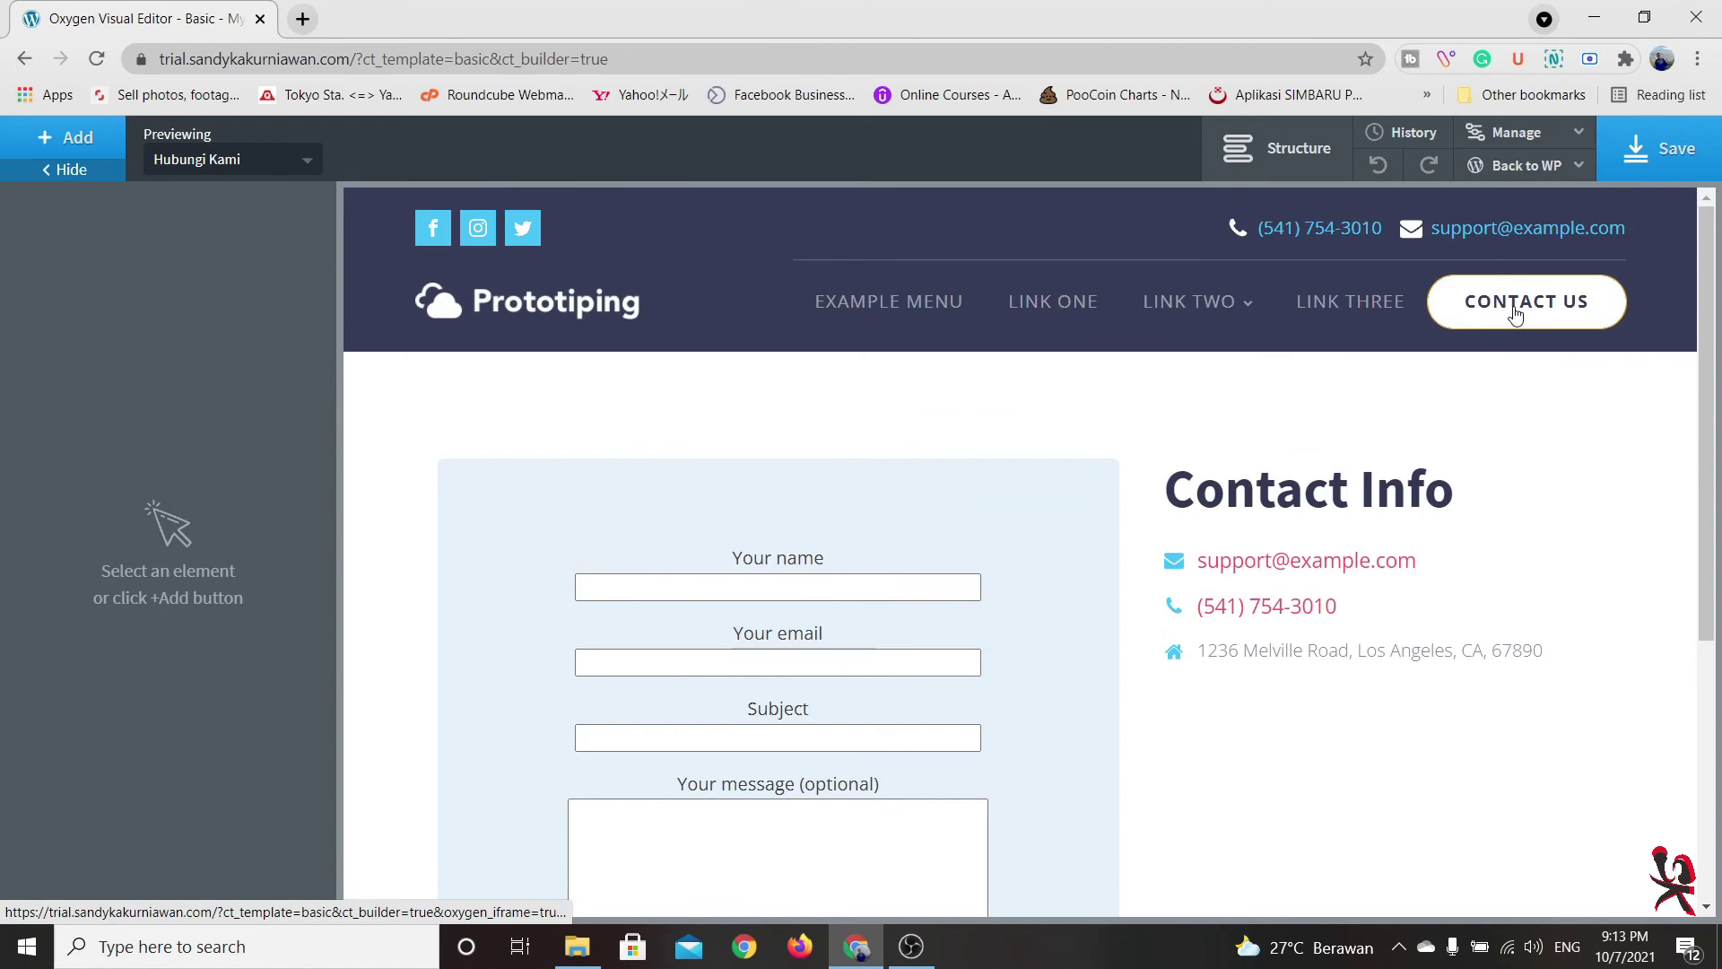
pyautogui.click(1516, 314)
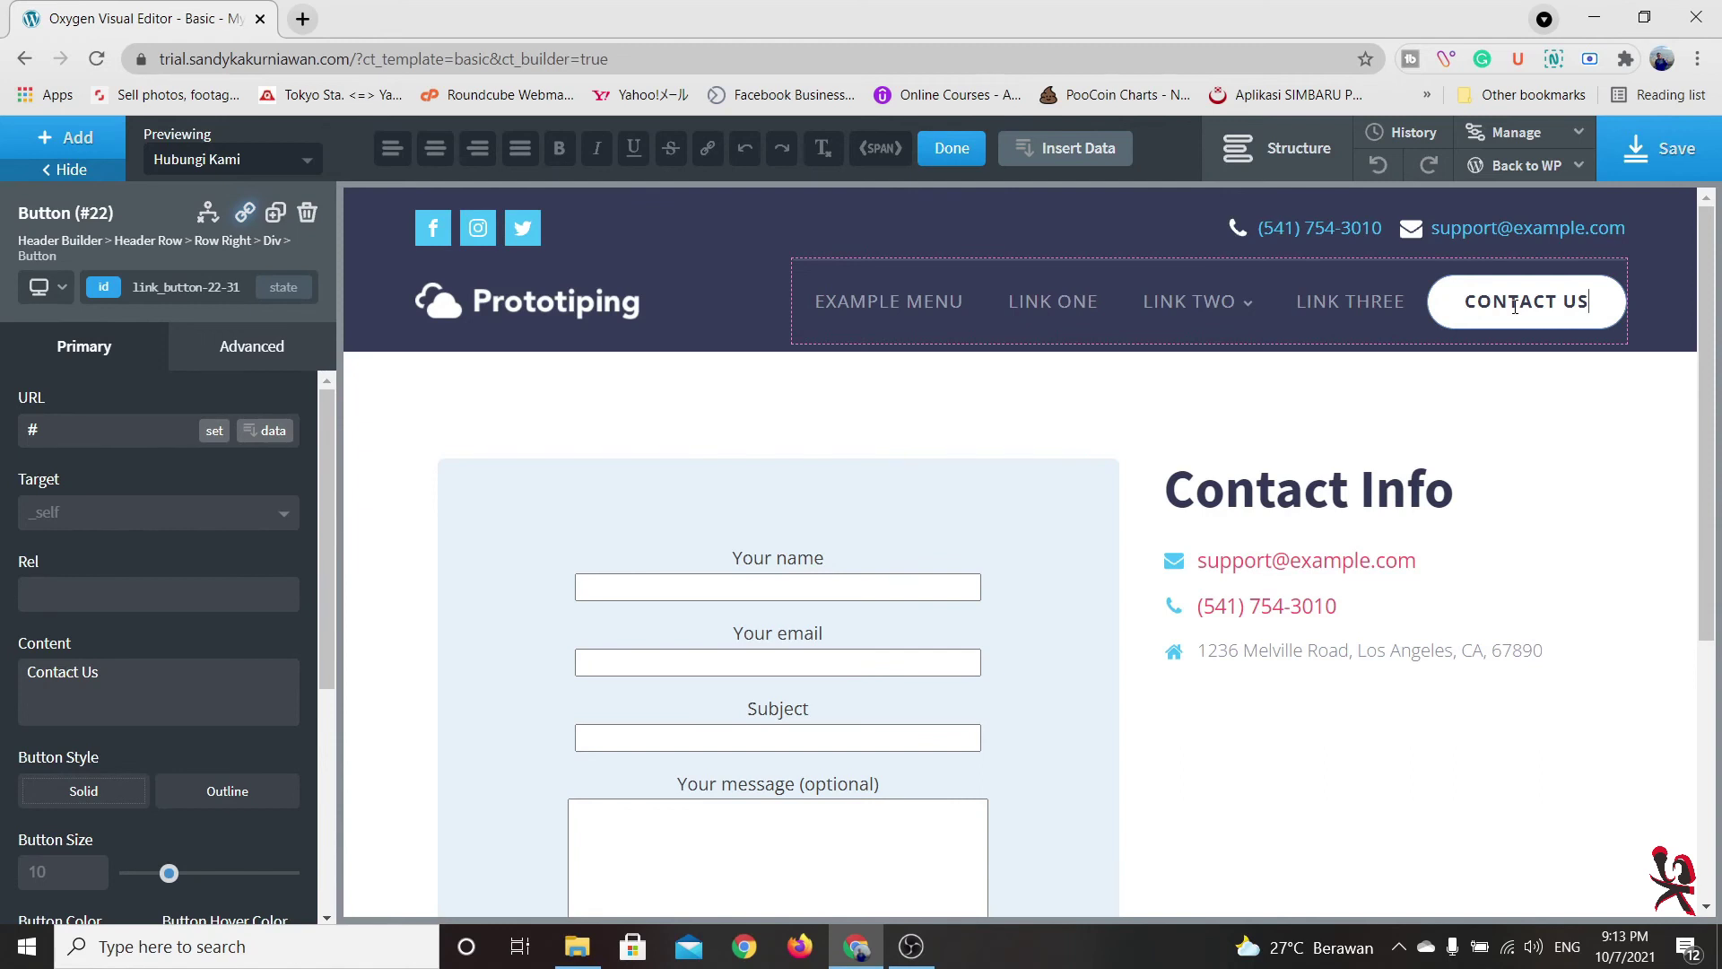
pyautogui.click(136, 661)
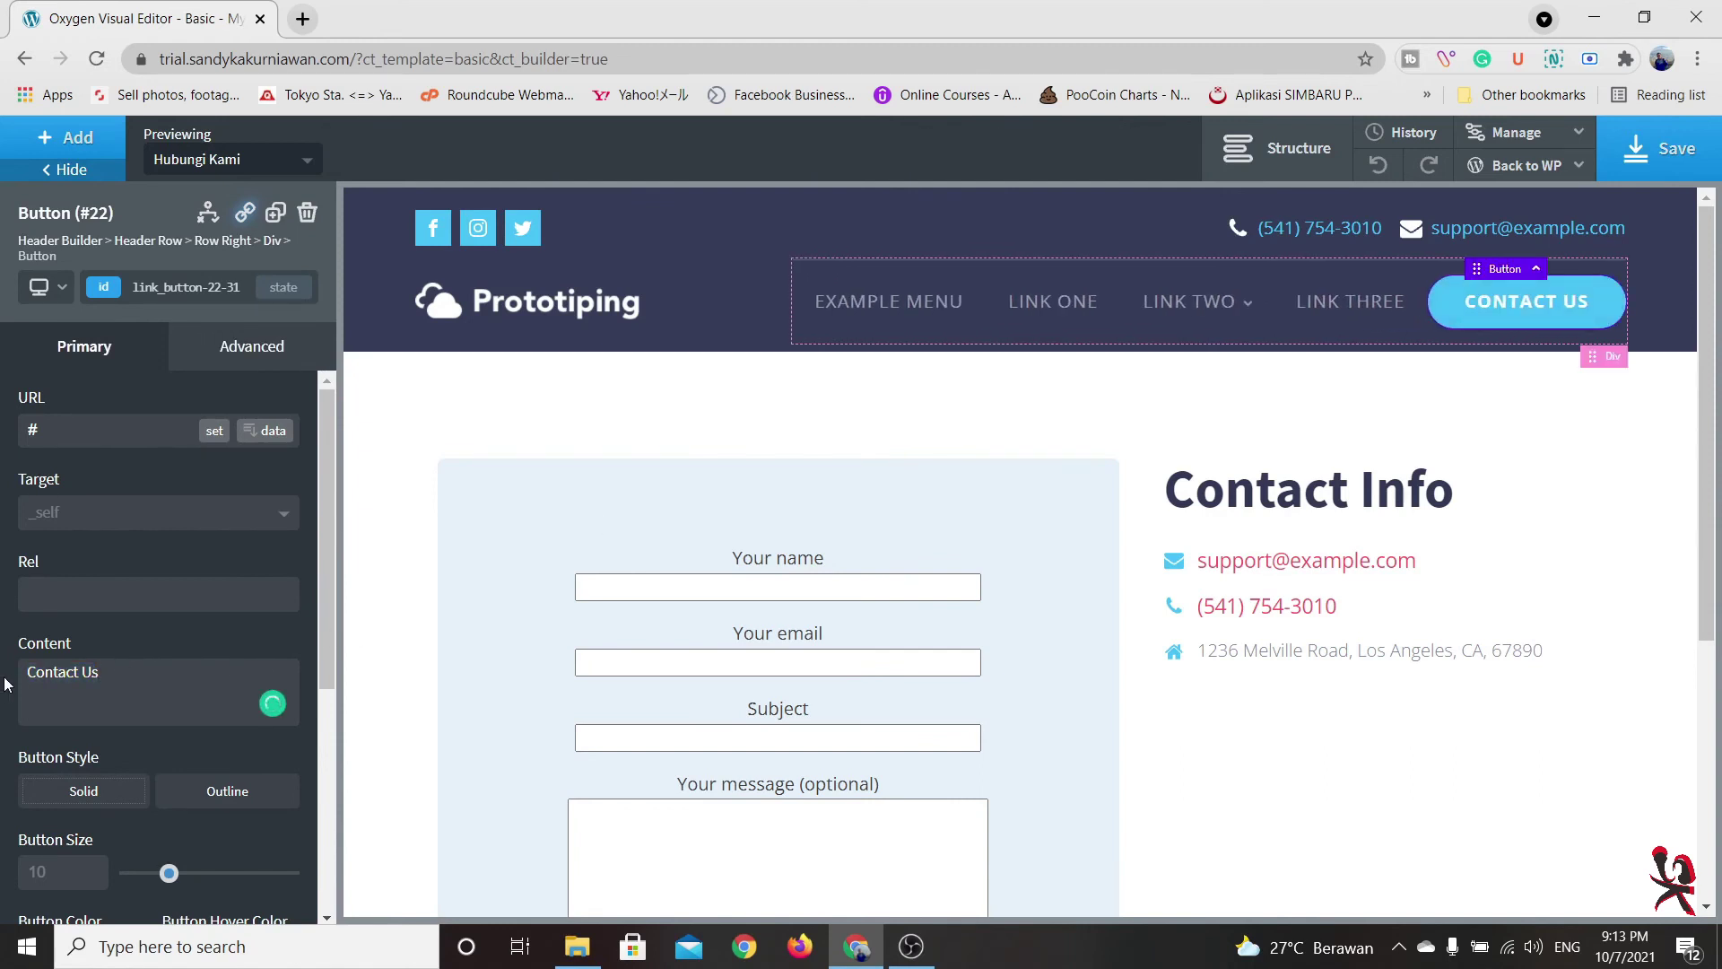
pyautogui.scroll(-5, 4, 684)
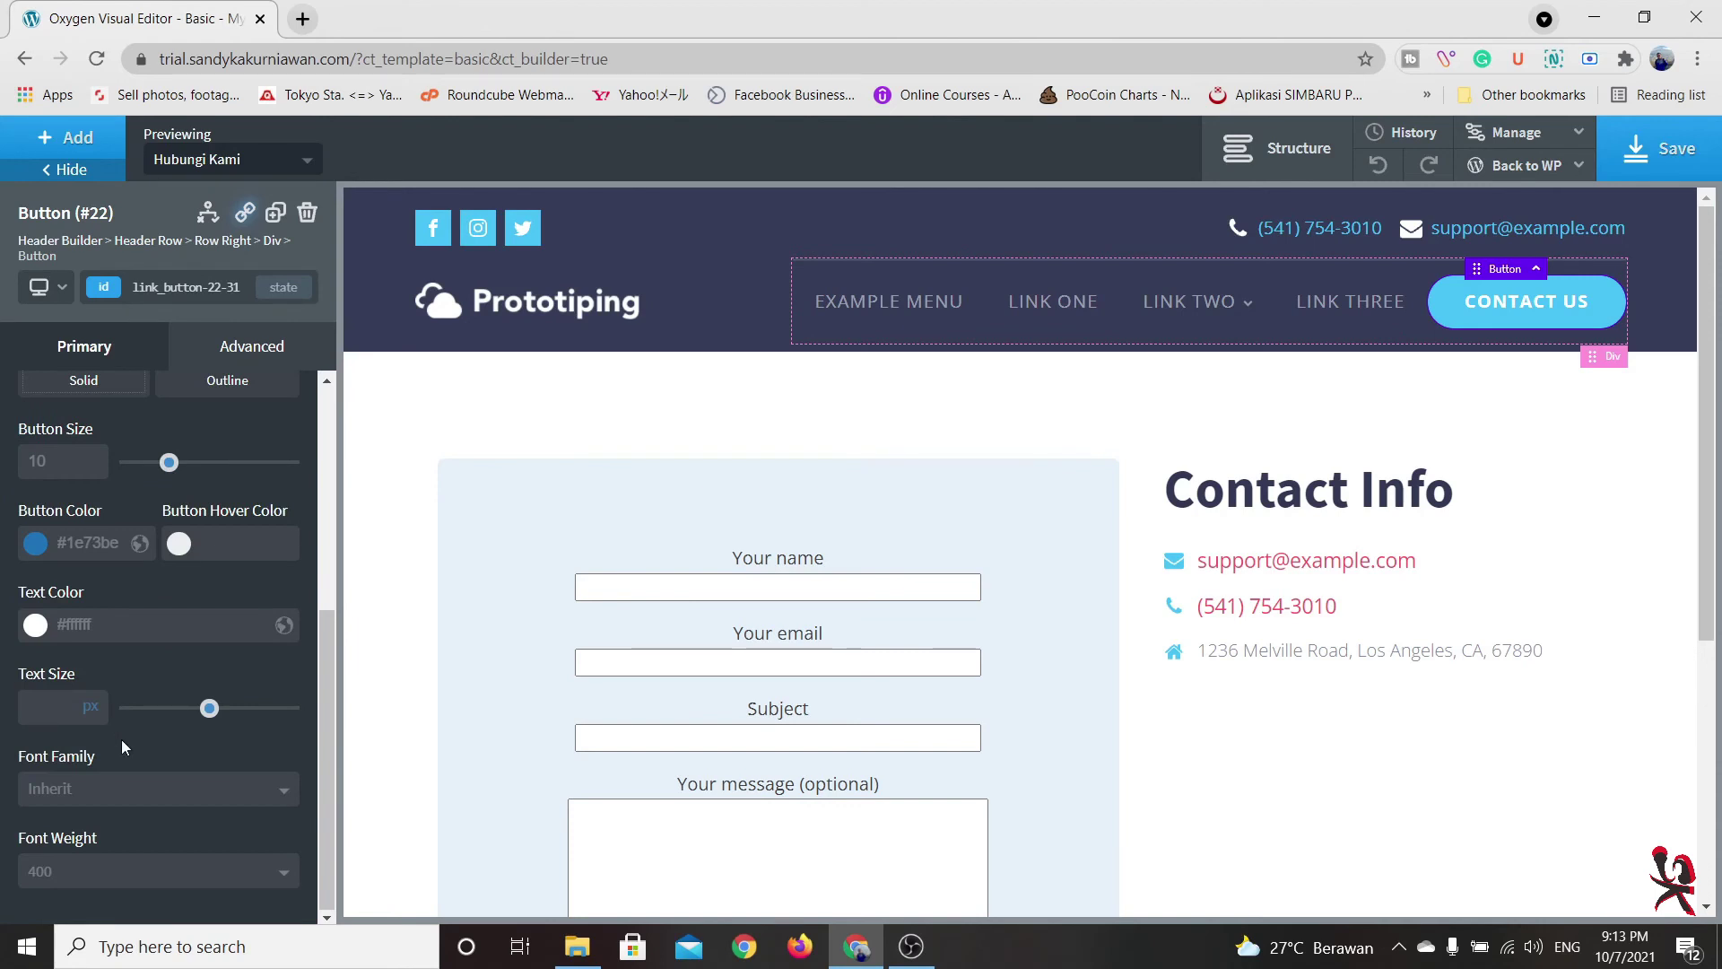
pyautogui.doubleClick(1493, 302)
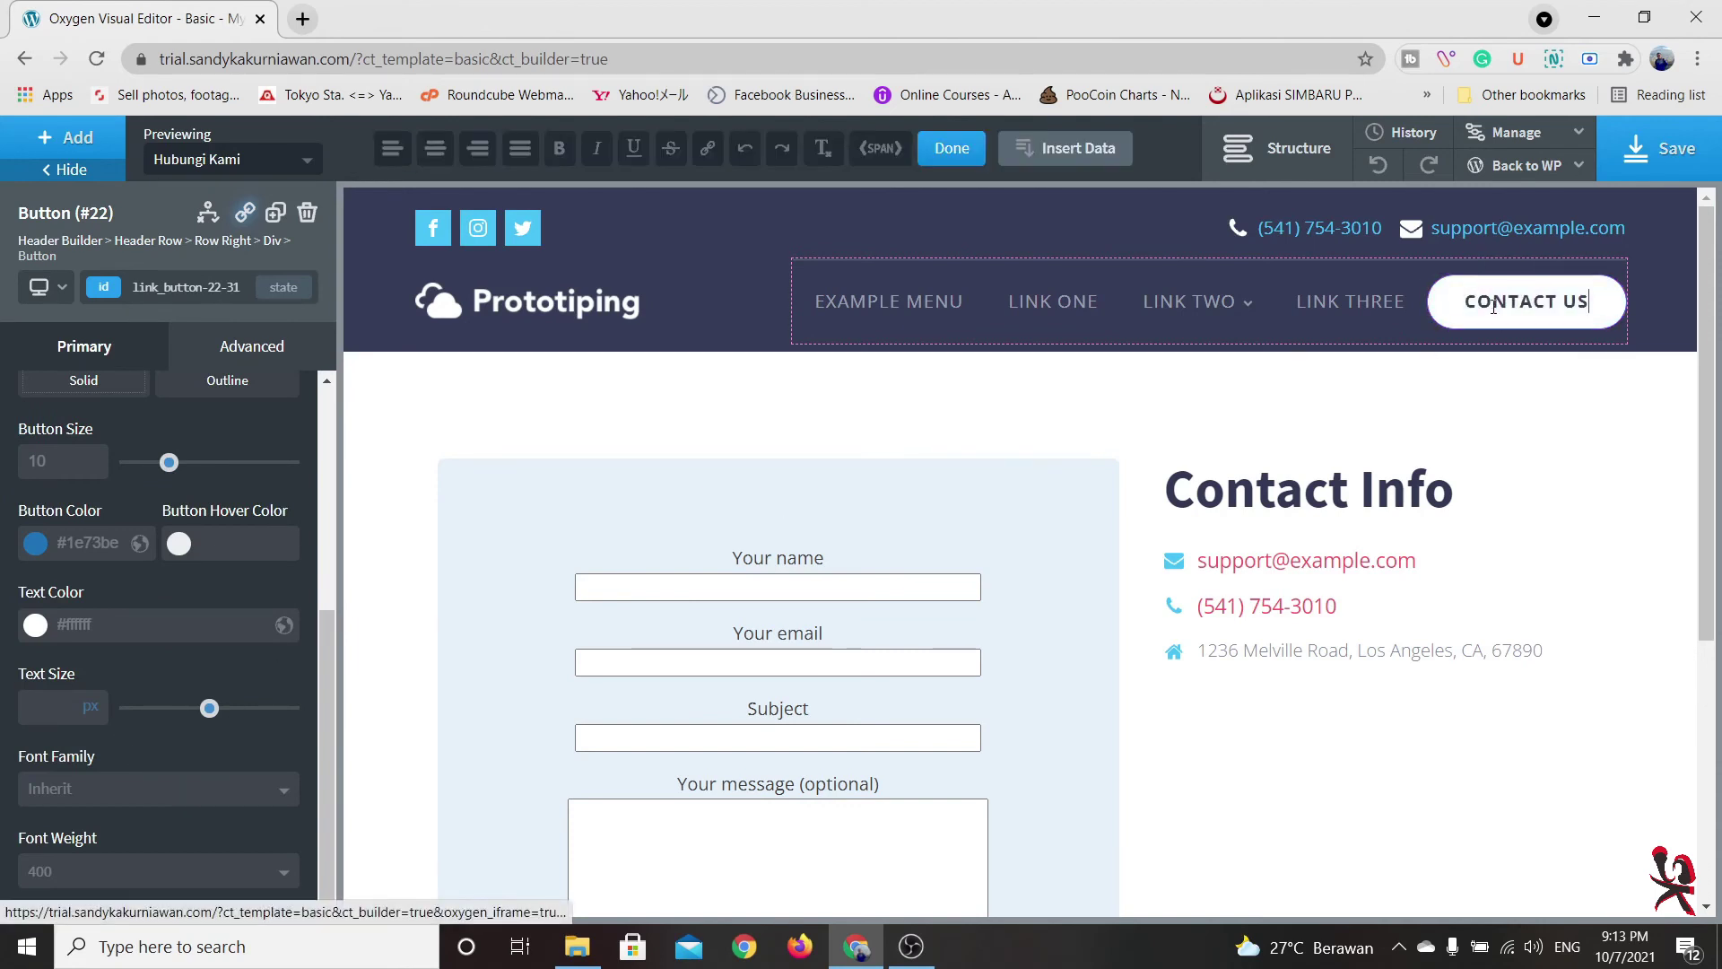
pyautogui.tripleClick(1494, 302)
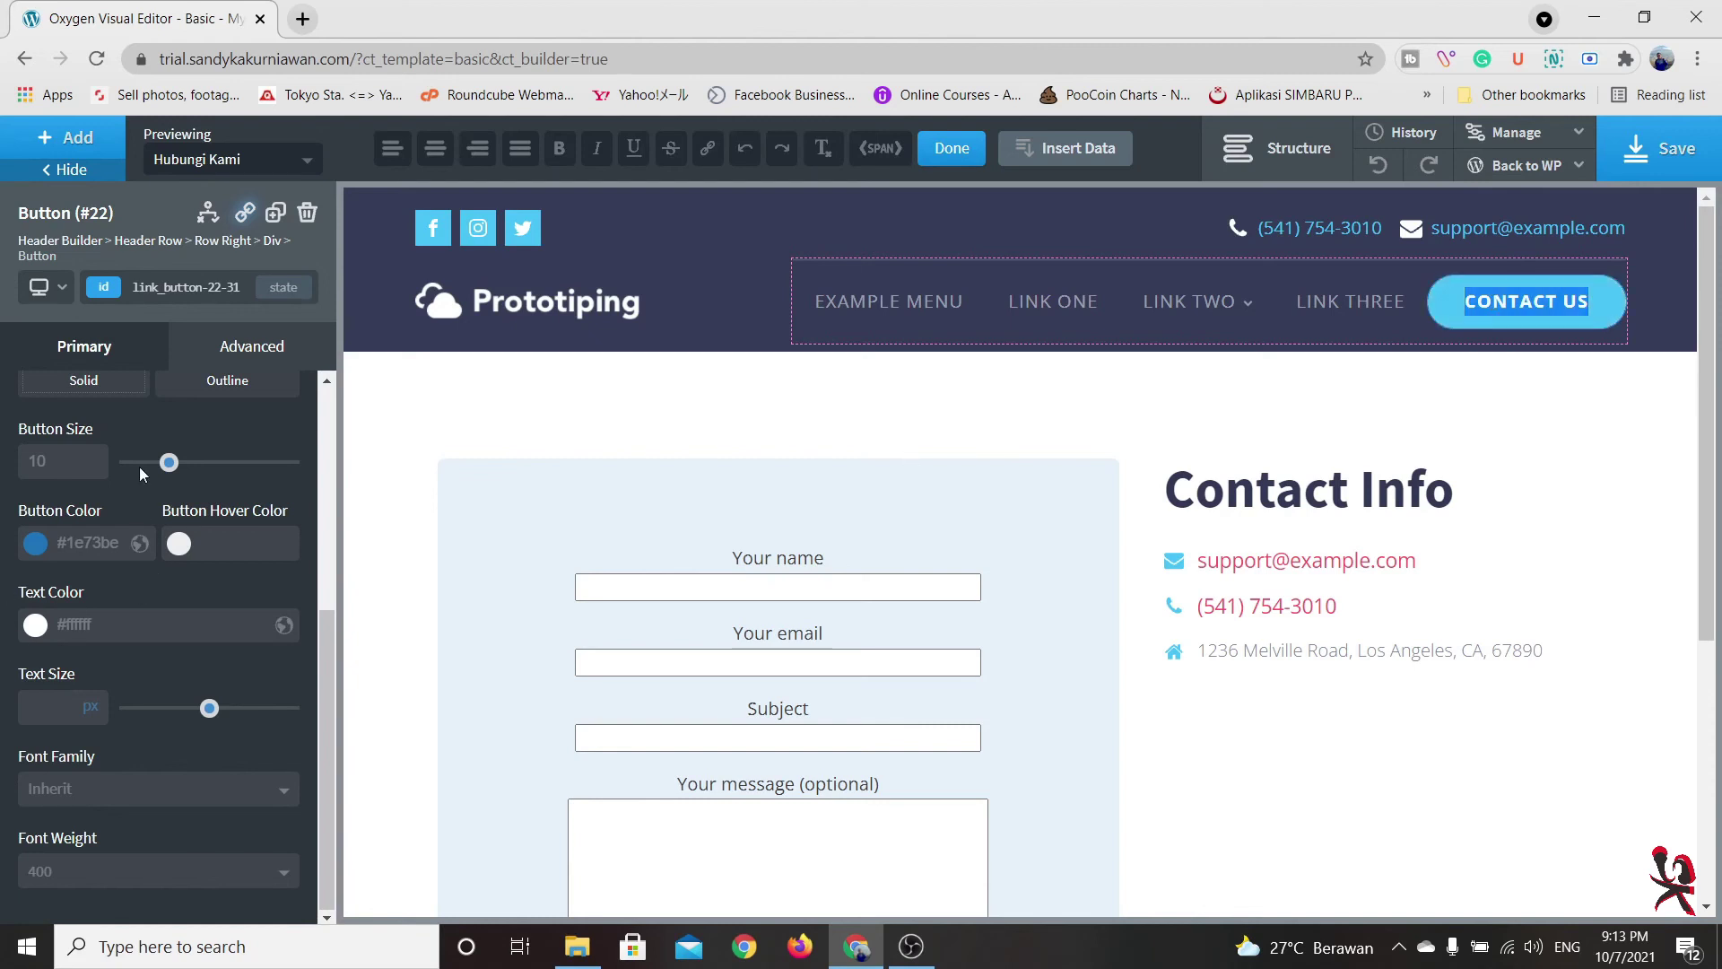
pyautogui.click(130, 346)
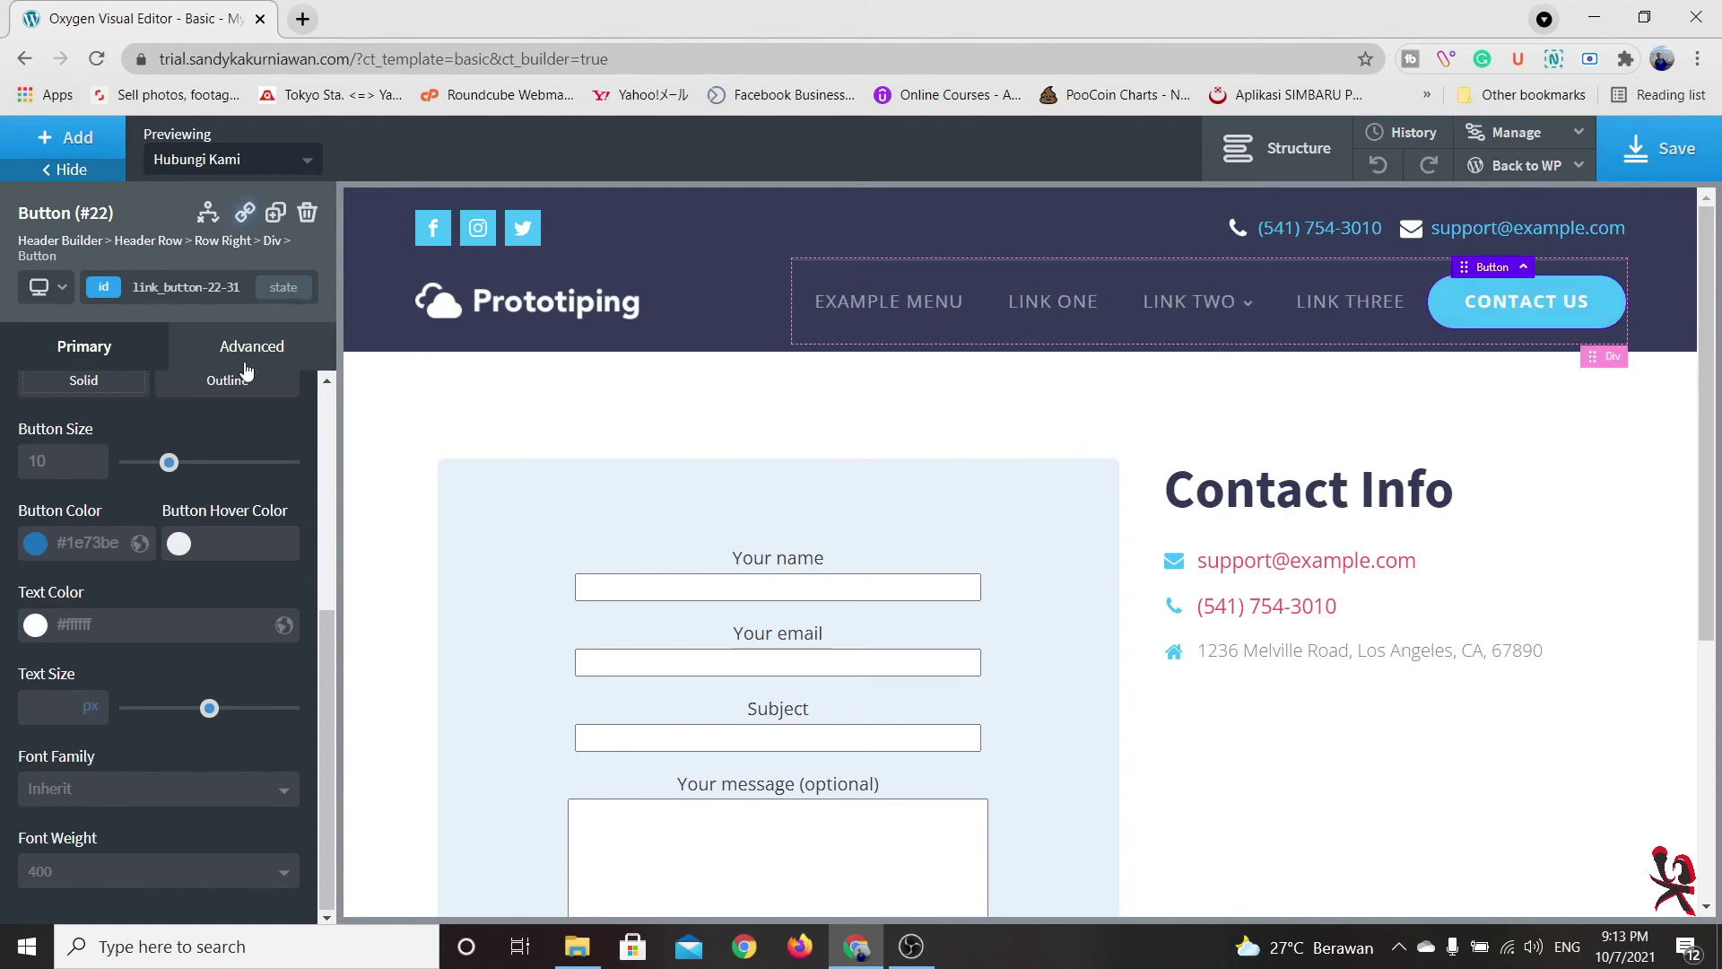
pyautogui.scroll(5, 316, 734)
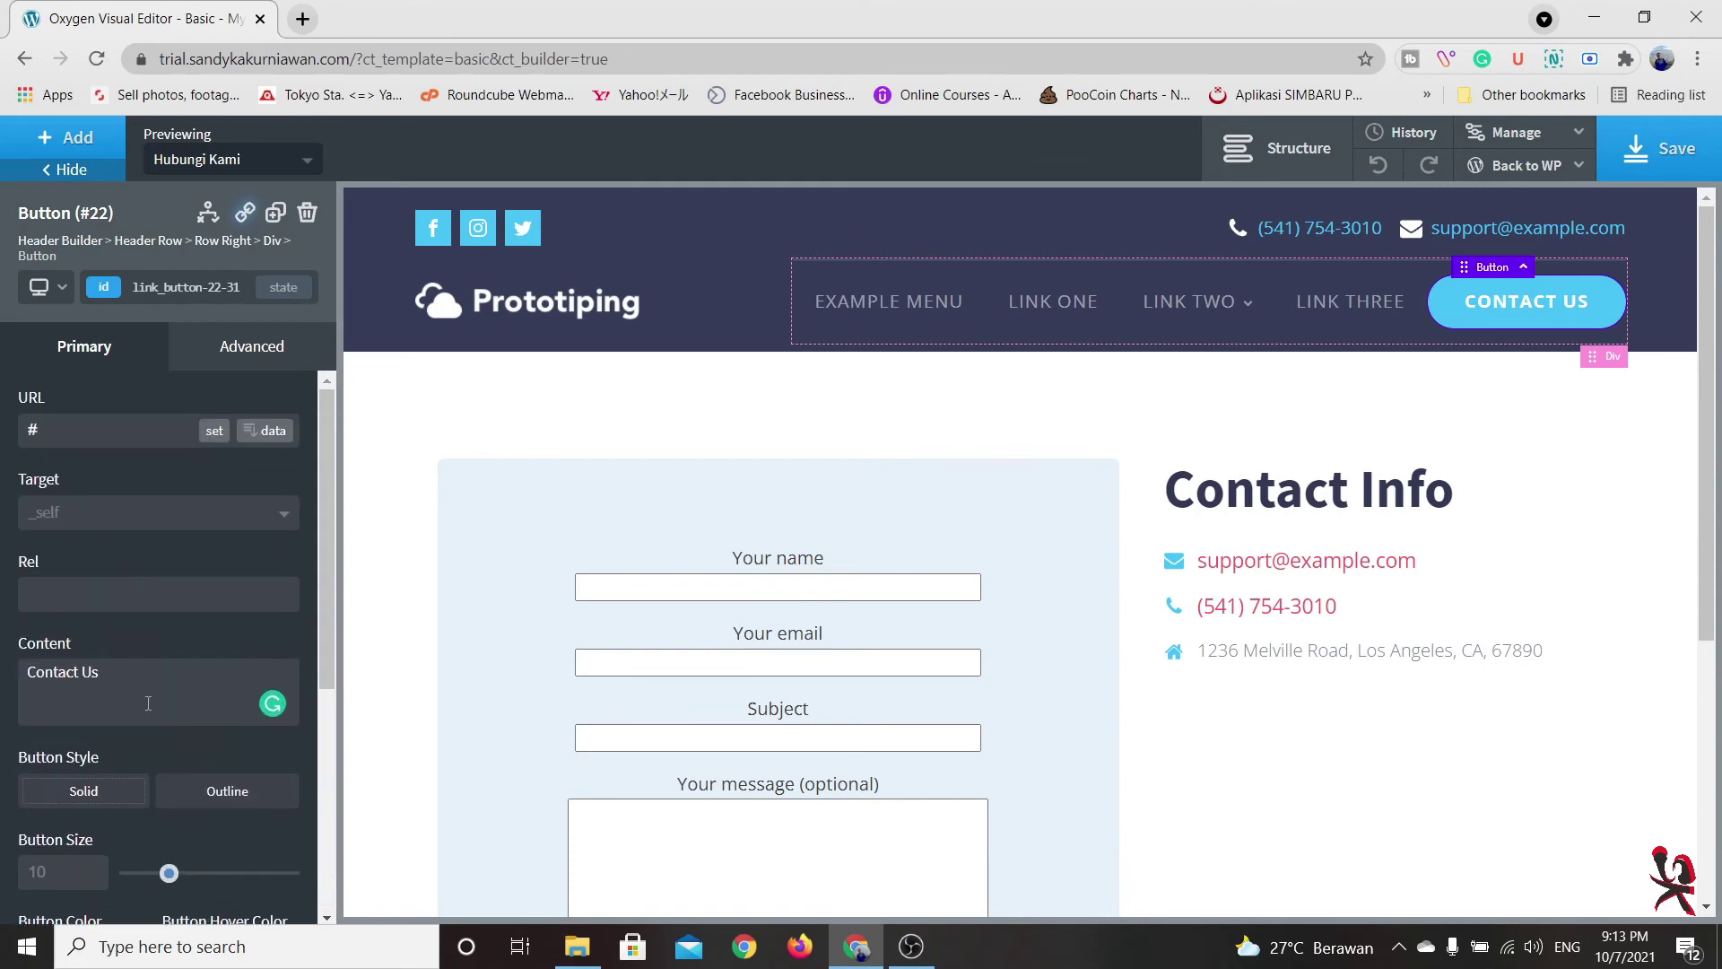
pyautogui.moveTo(102, 685); pyautogui.dragTo(4, 689)
pyautogui.write('hubu')
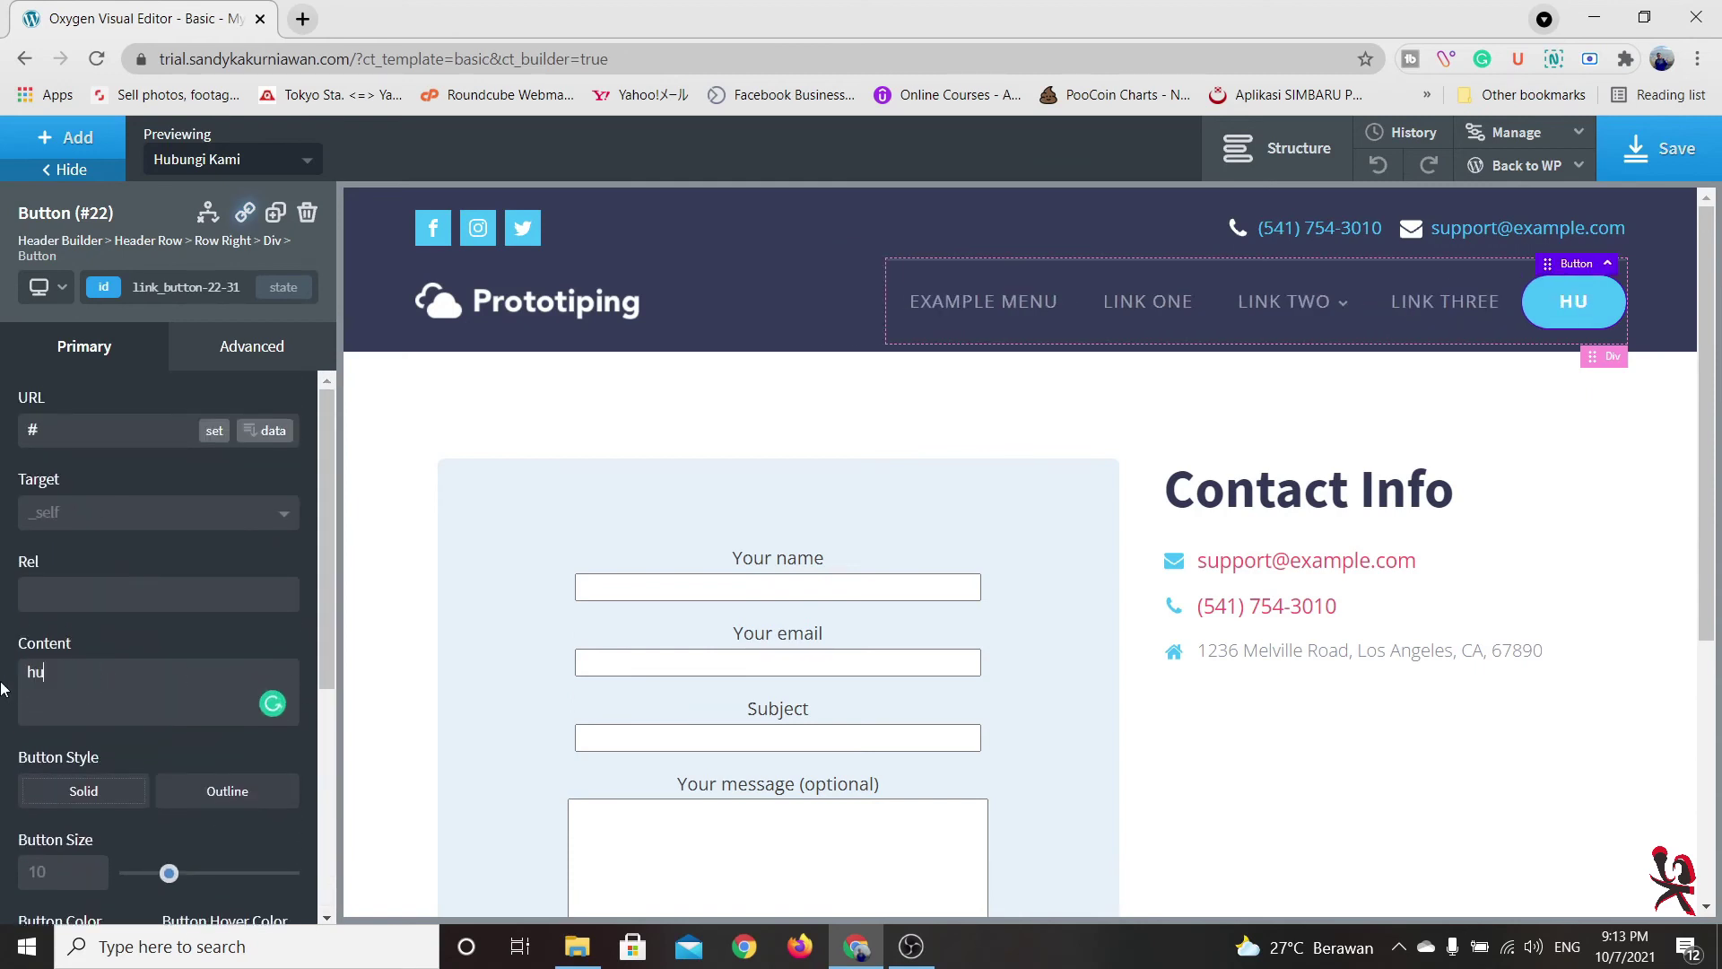
pyautogui.press('BackSpace')
pyautogui.press('BackSpace')
pyautogui.press('BackSpace')
pyautogui.press('BackSpace')
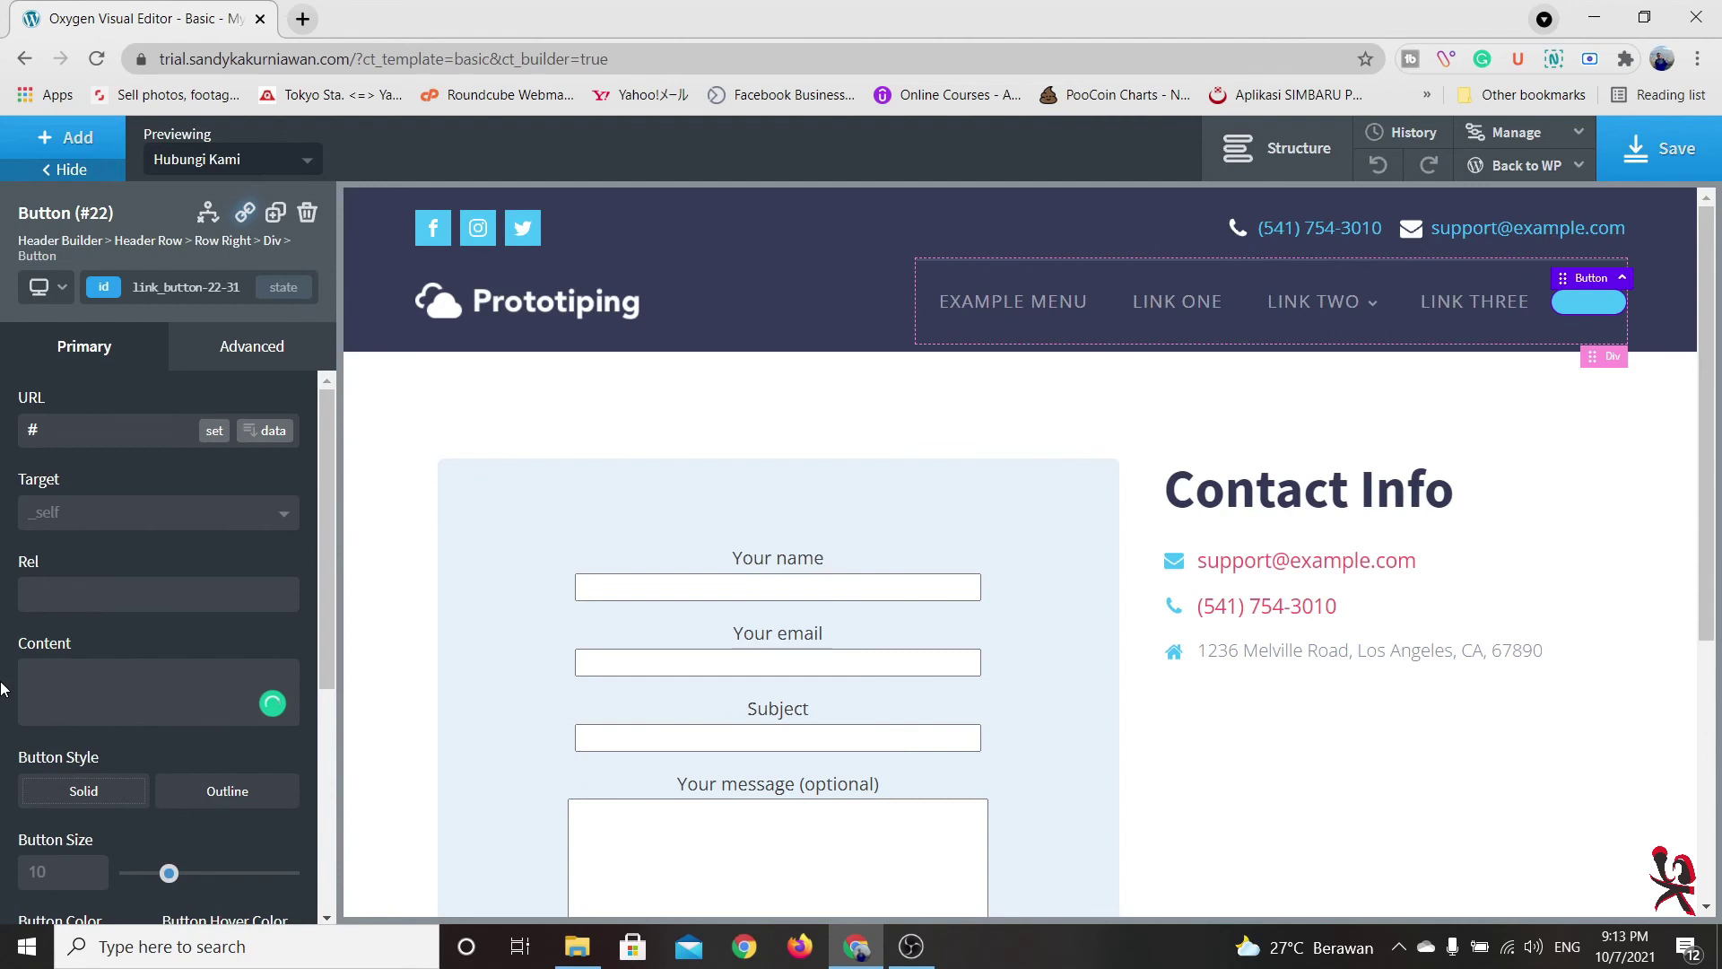
pyautogui.write('hubungi kami')
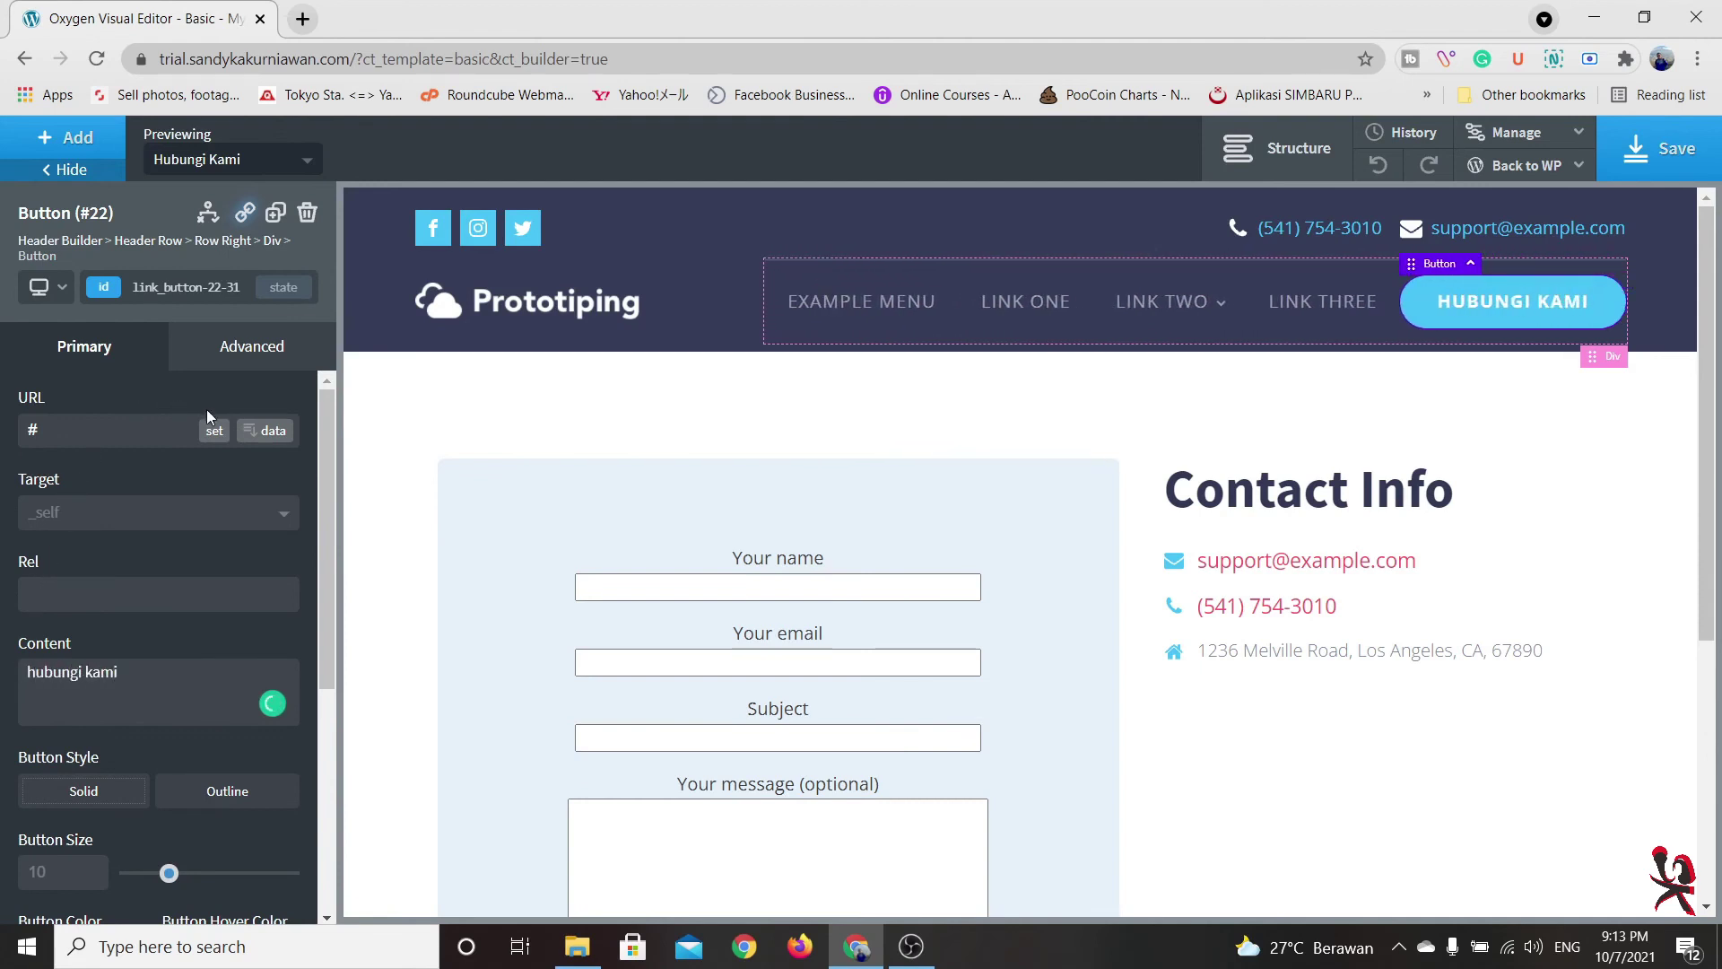
# Link the header's hubungi kami button to the existing Hubungi Kami page and save the Basic template
pyautogui.click(214, 431)
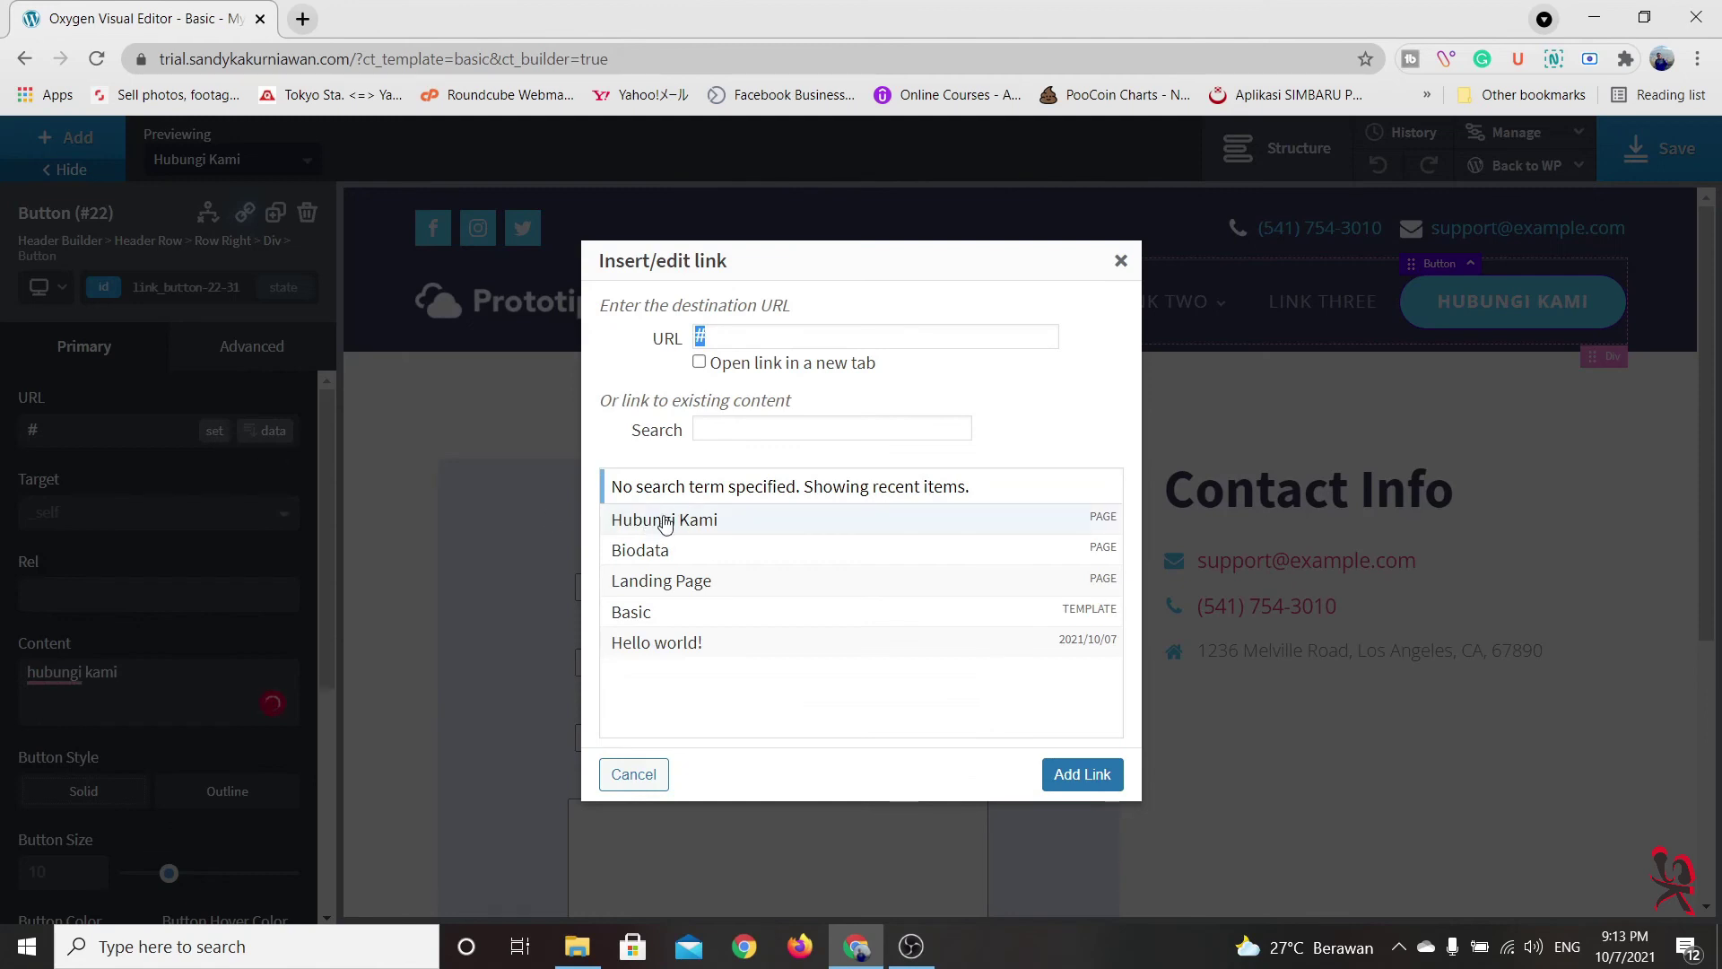
pyautogui.click(715, 521)
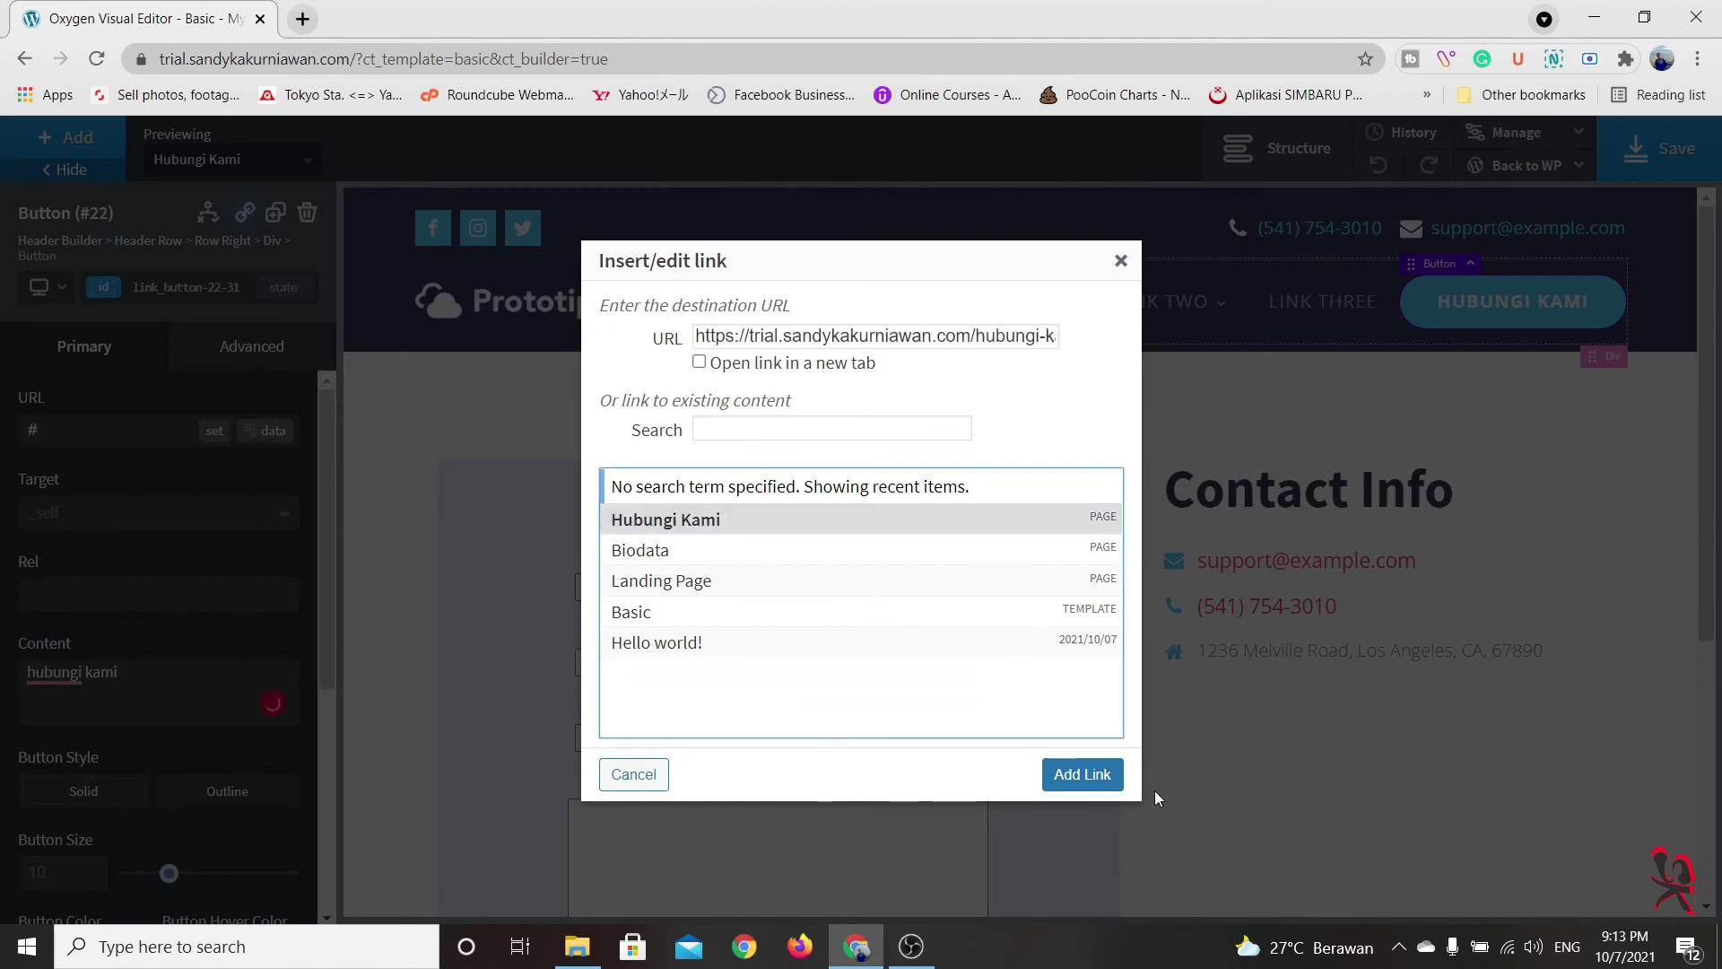
pyautogui.click(1086, 776)
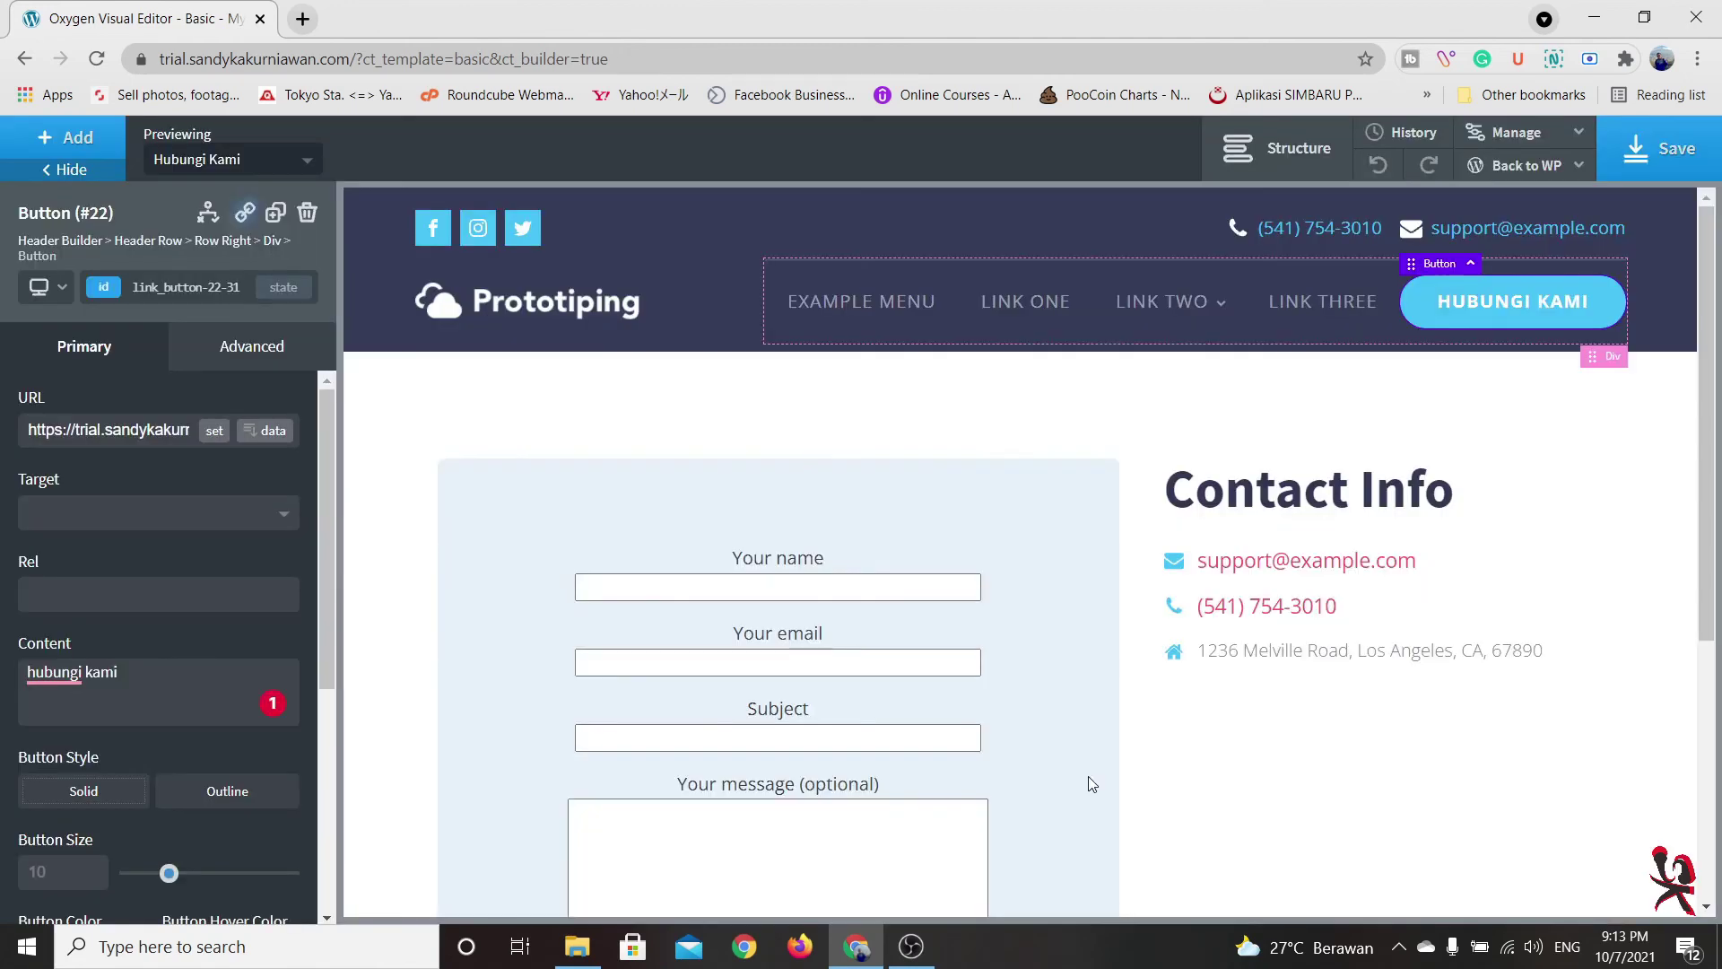
pyautogui.click(1670, 171)
# Leave the Oxygen editor for the WordPress admin and open the site's navigation menus for editing
pyautogui.moveTo(1530, 167)
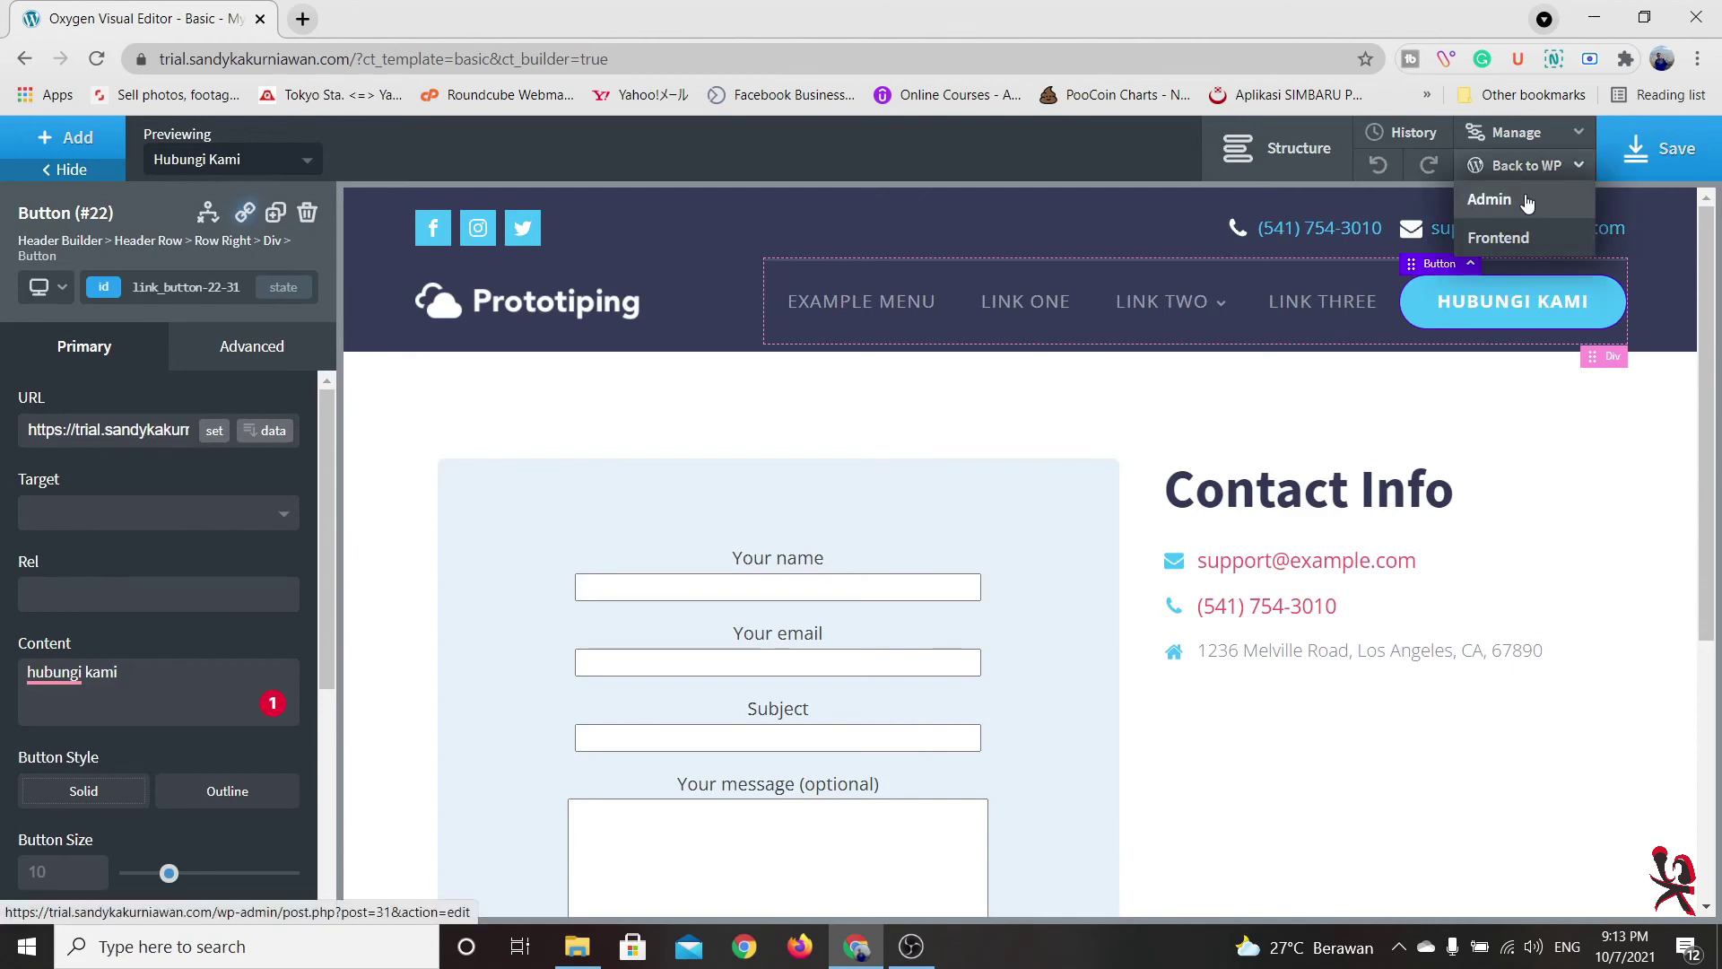
pyautogui.click(1528, 201)
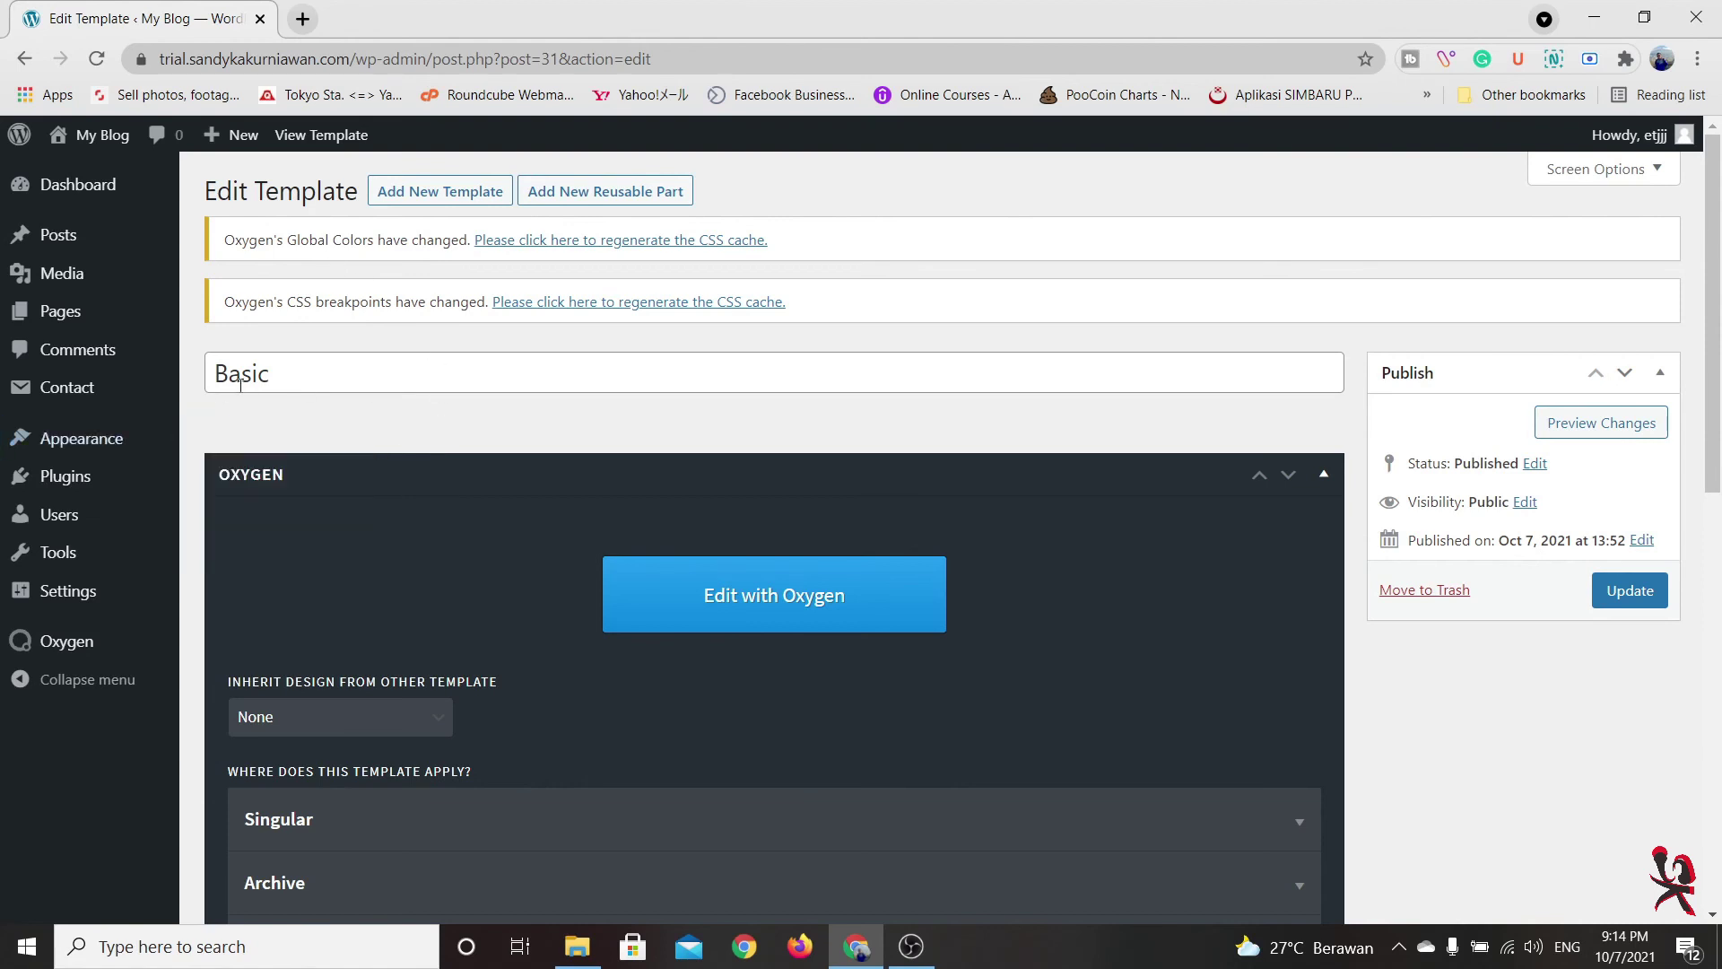
pyautogui.moveTo(170, 438)
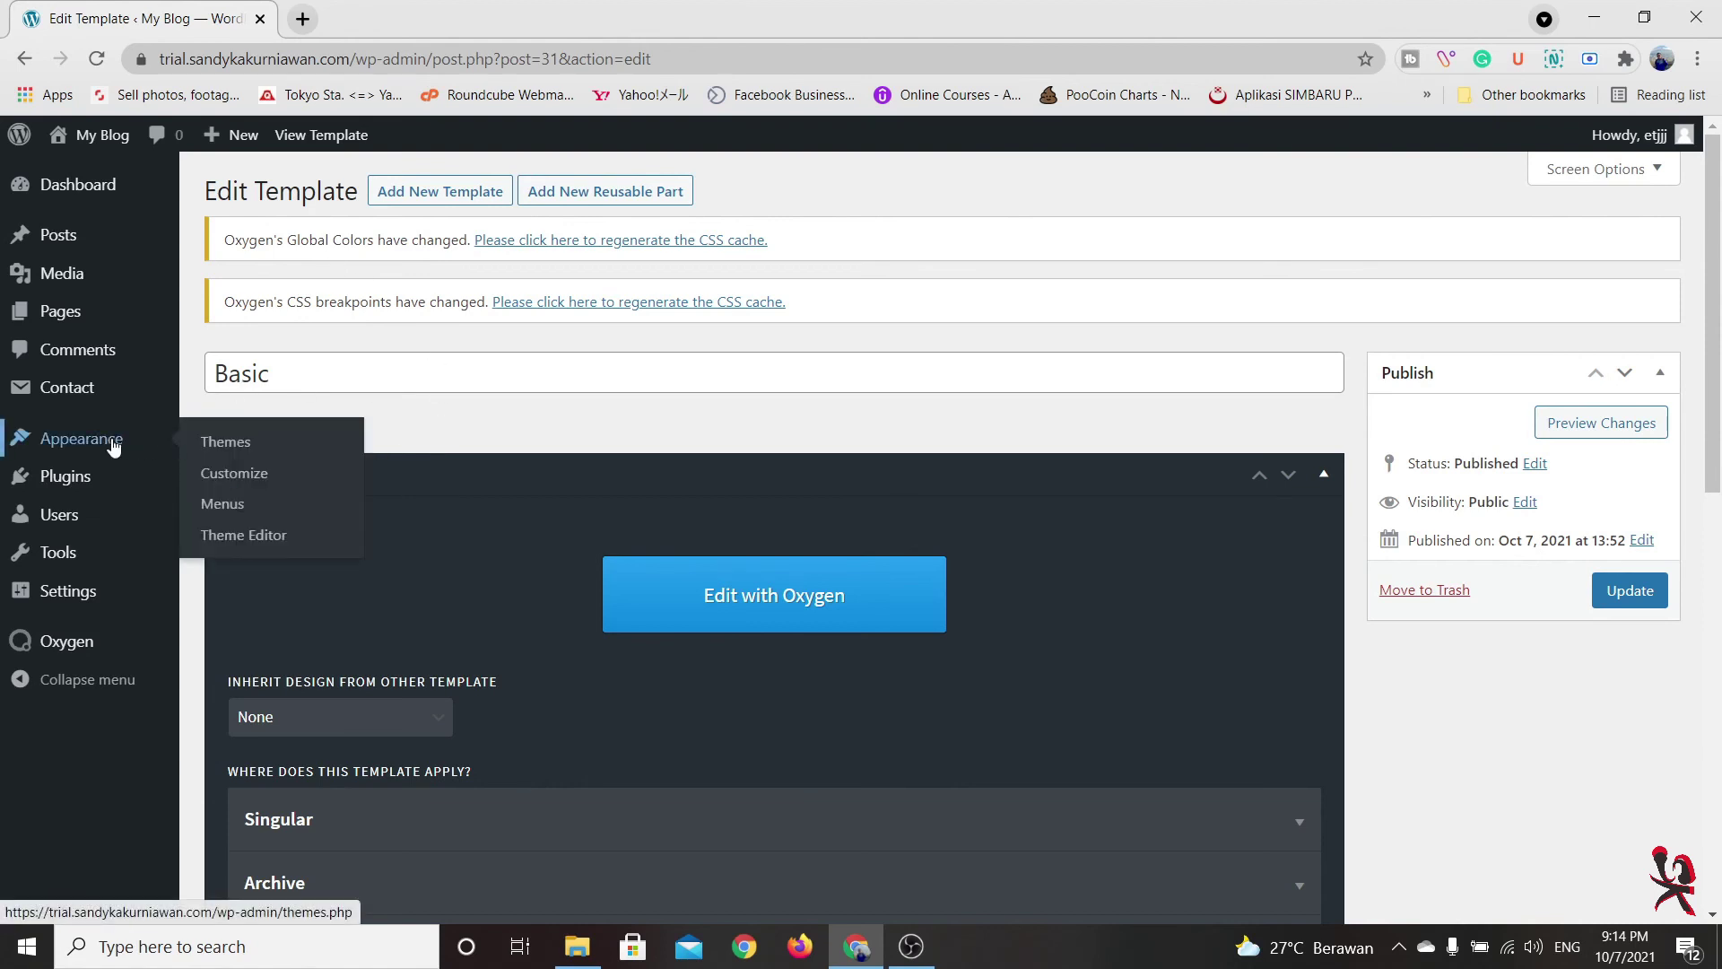
pyautogui.click(245, 505)
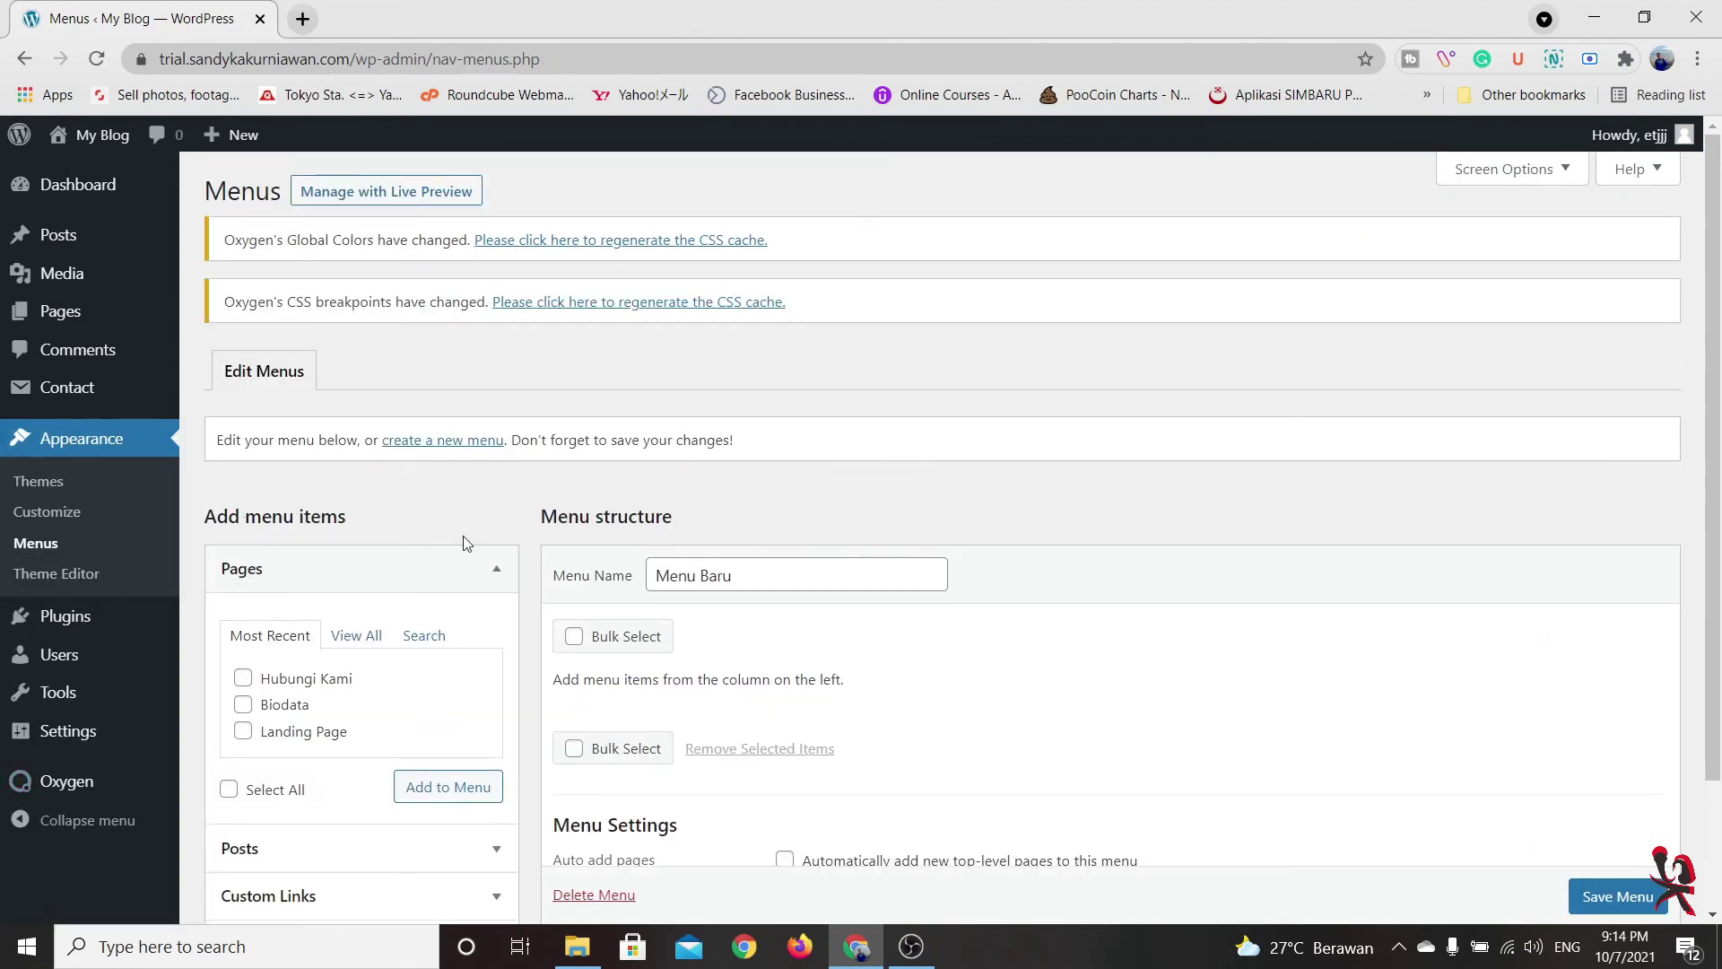
# Add the Landing Page and Biodata pages as items of the menu Menu Baru
pyautogui.click(771, 578)
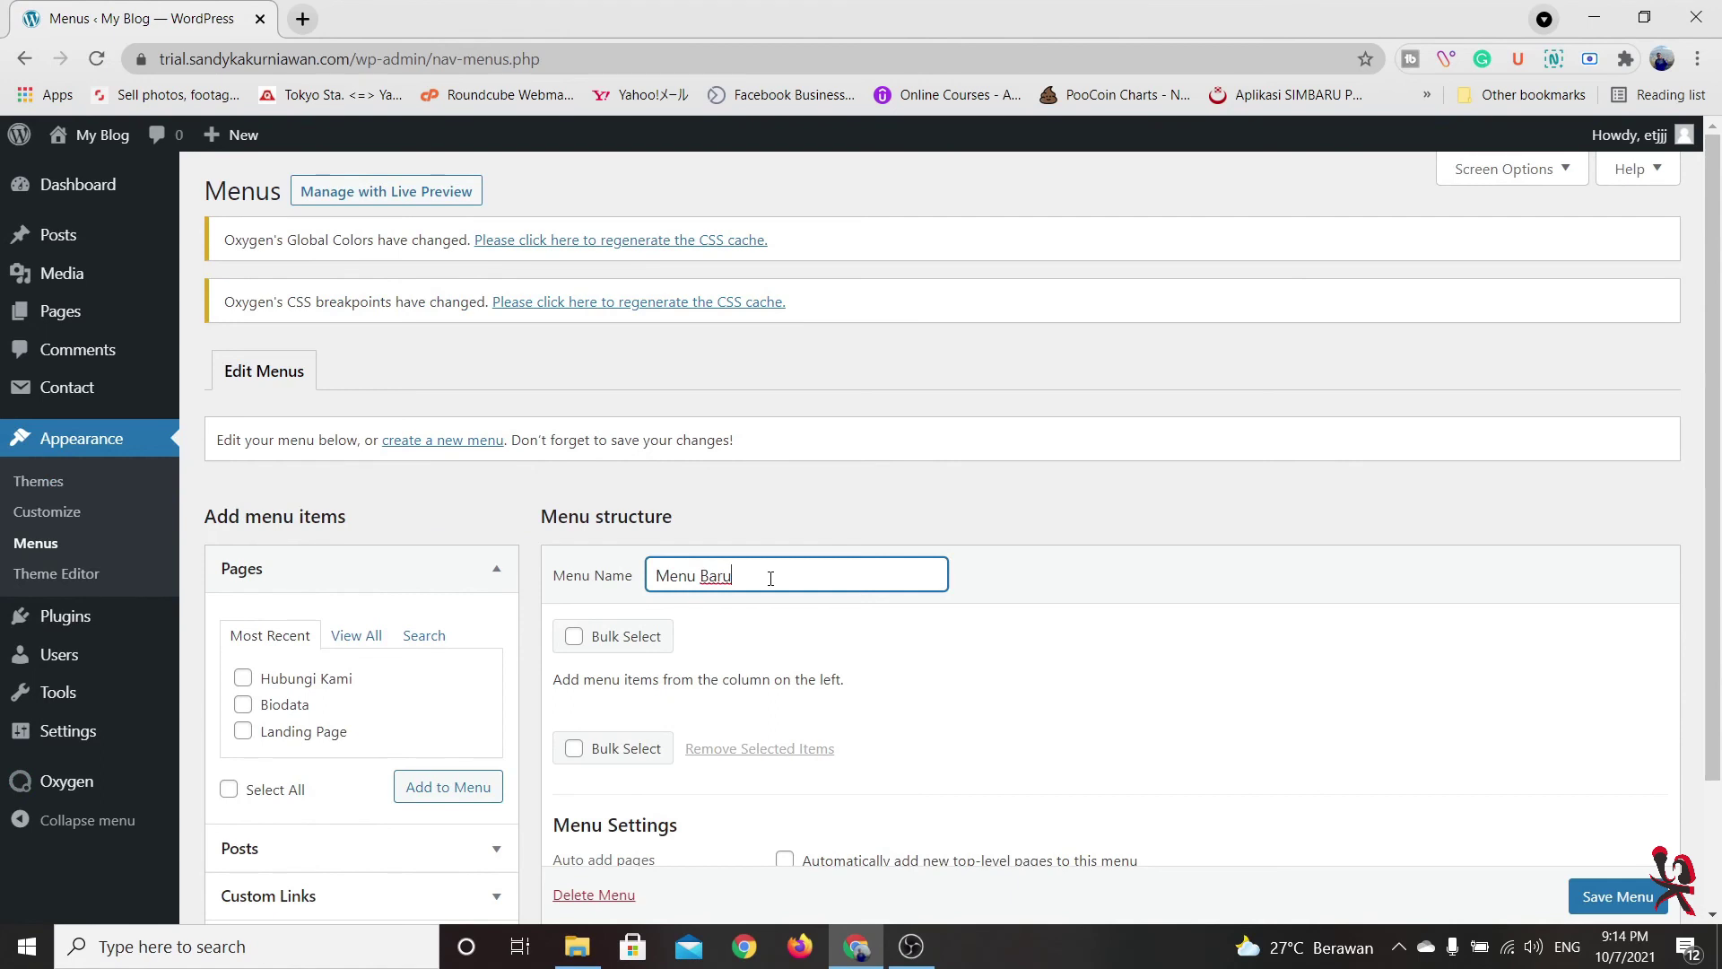
pyautogui.scroll(-2, 770, 578)
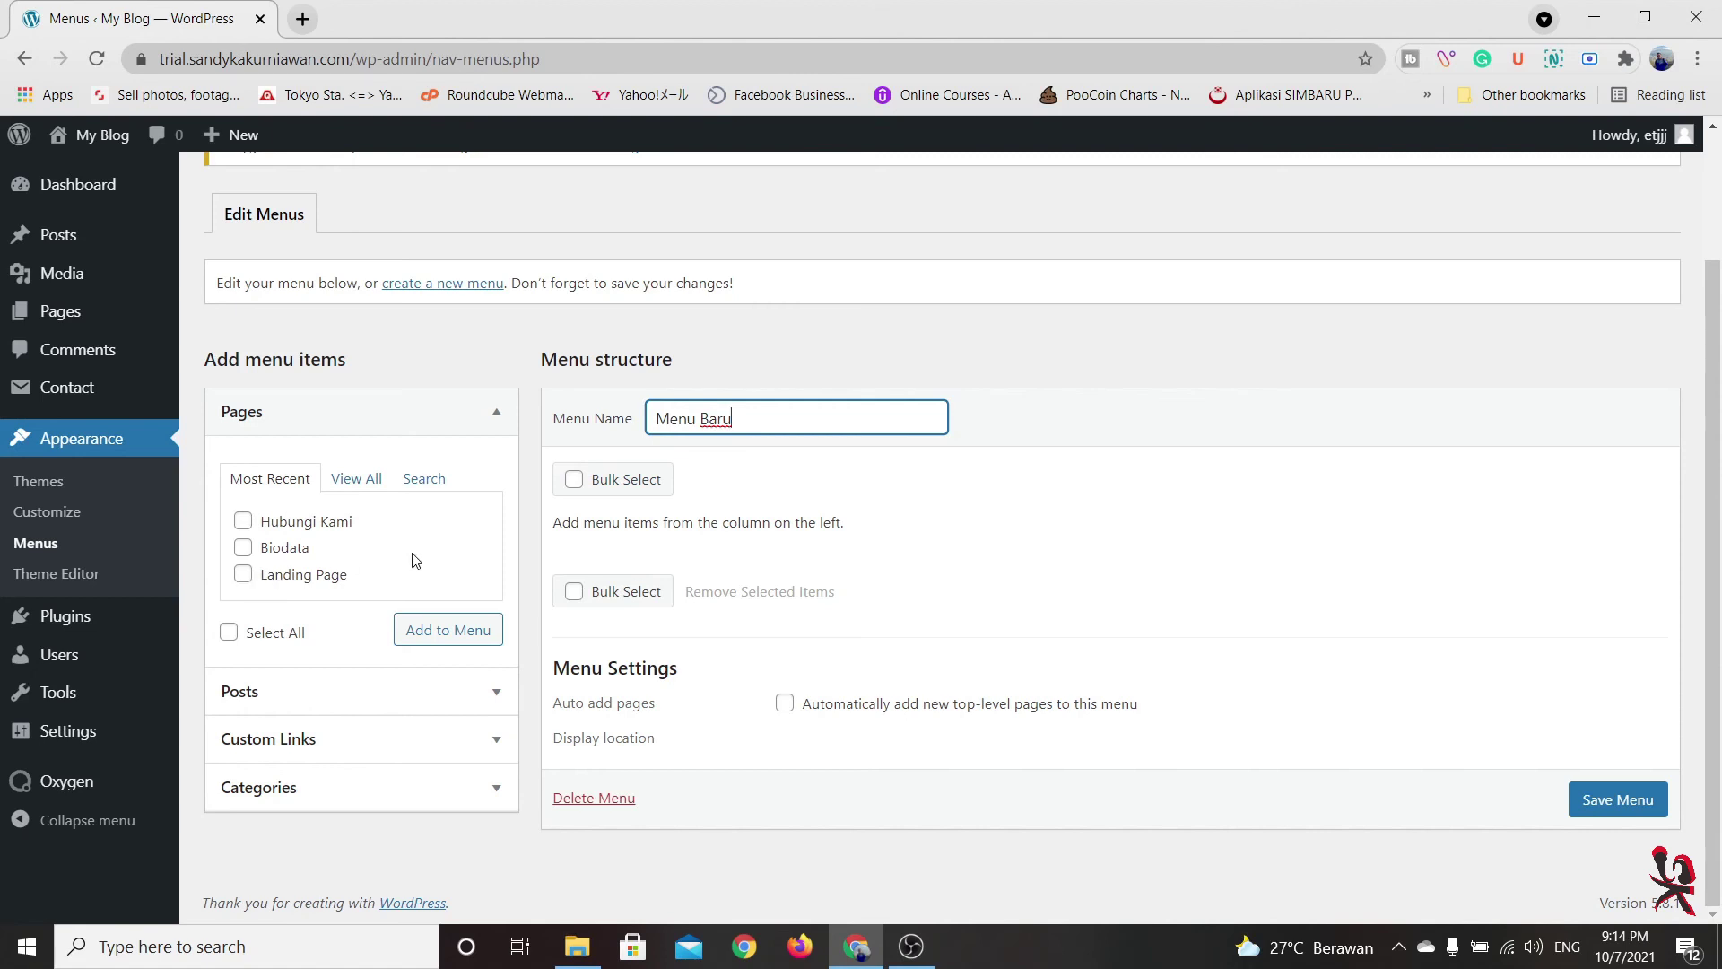
pyautogui.click(243, 574)
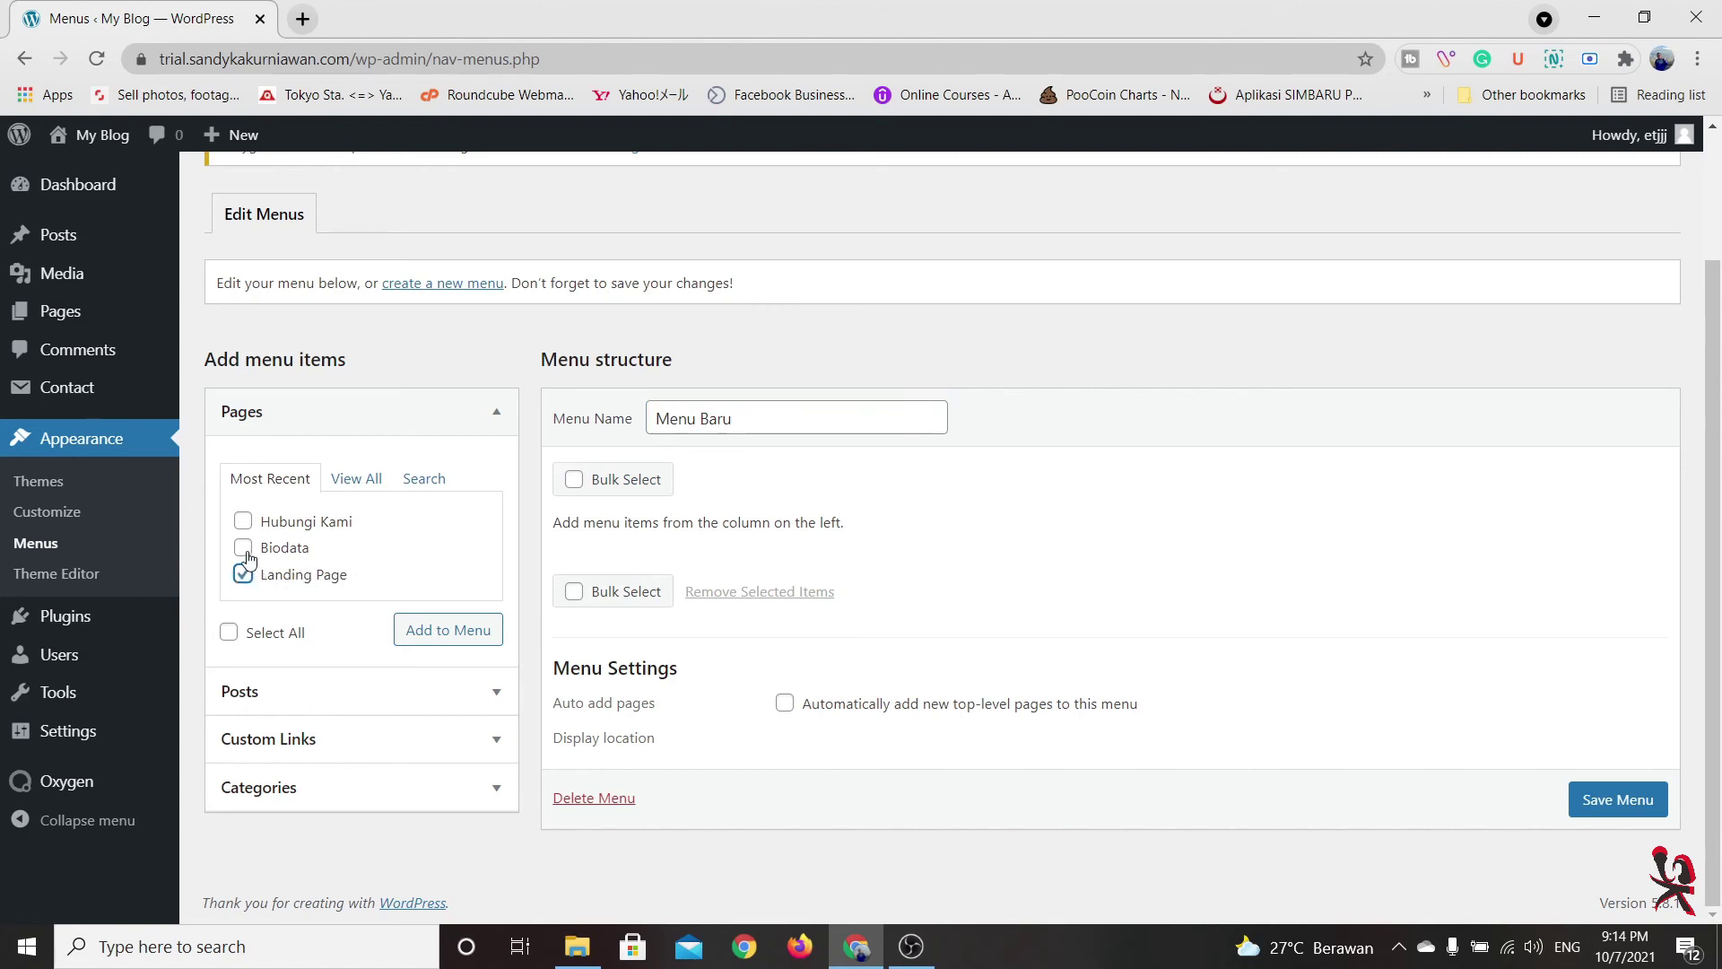
pyautogui.click(245, 551)
pyautogui.click(463, 634)
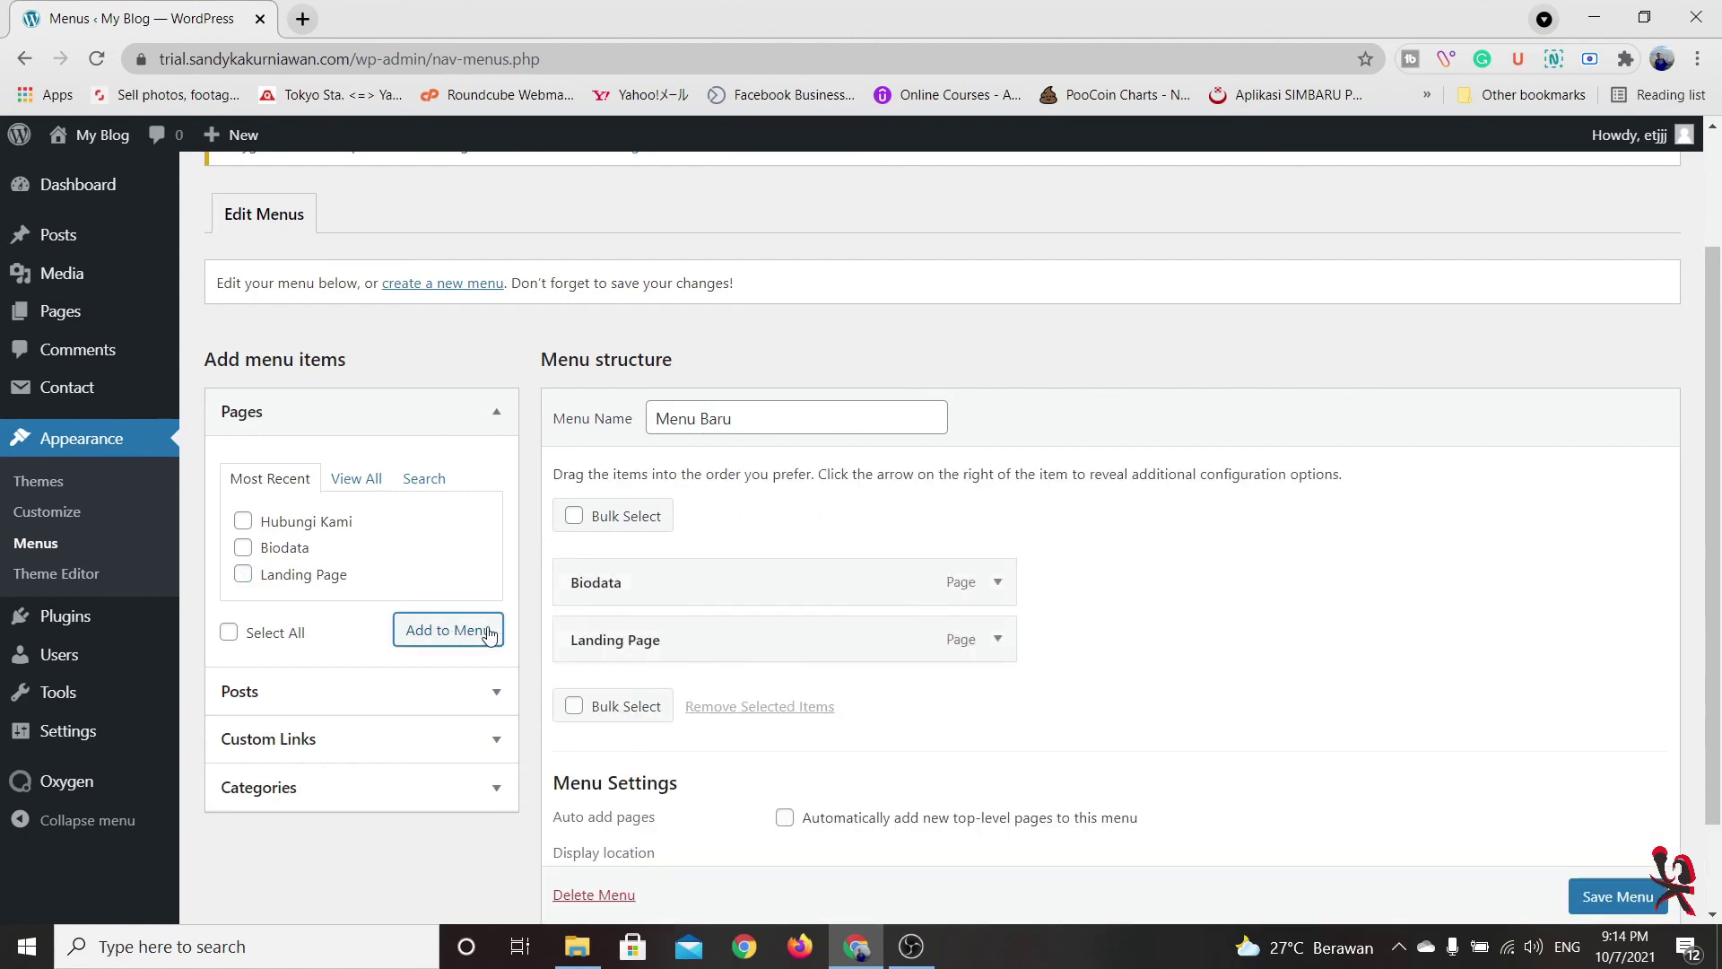
# Change the navigation label of the Landing Page menu item to "Home"
pyautogui.click(997, 638)
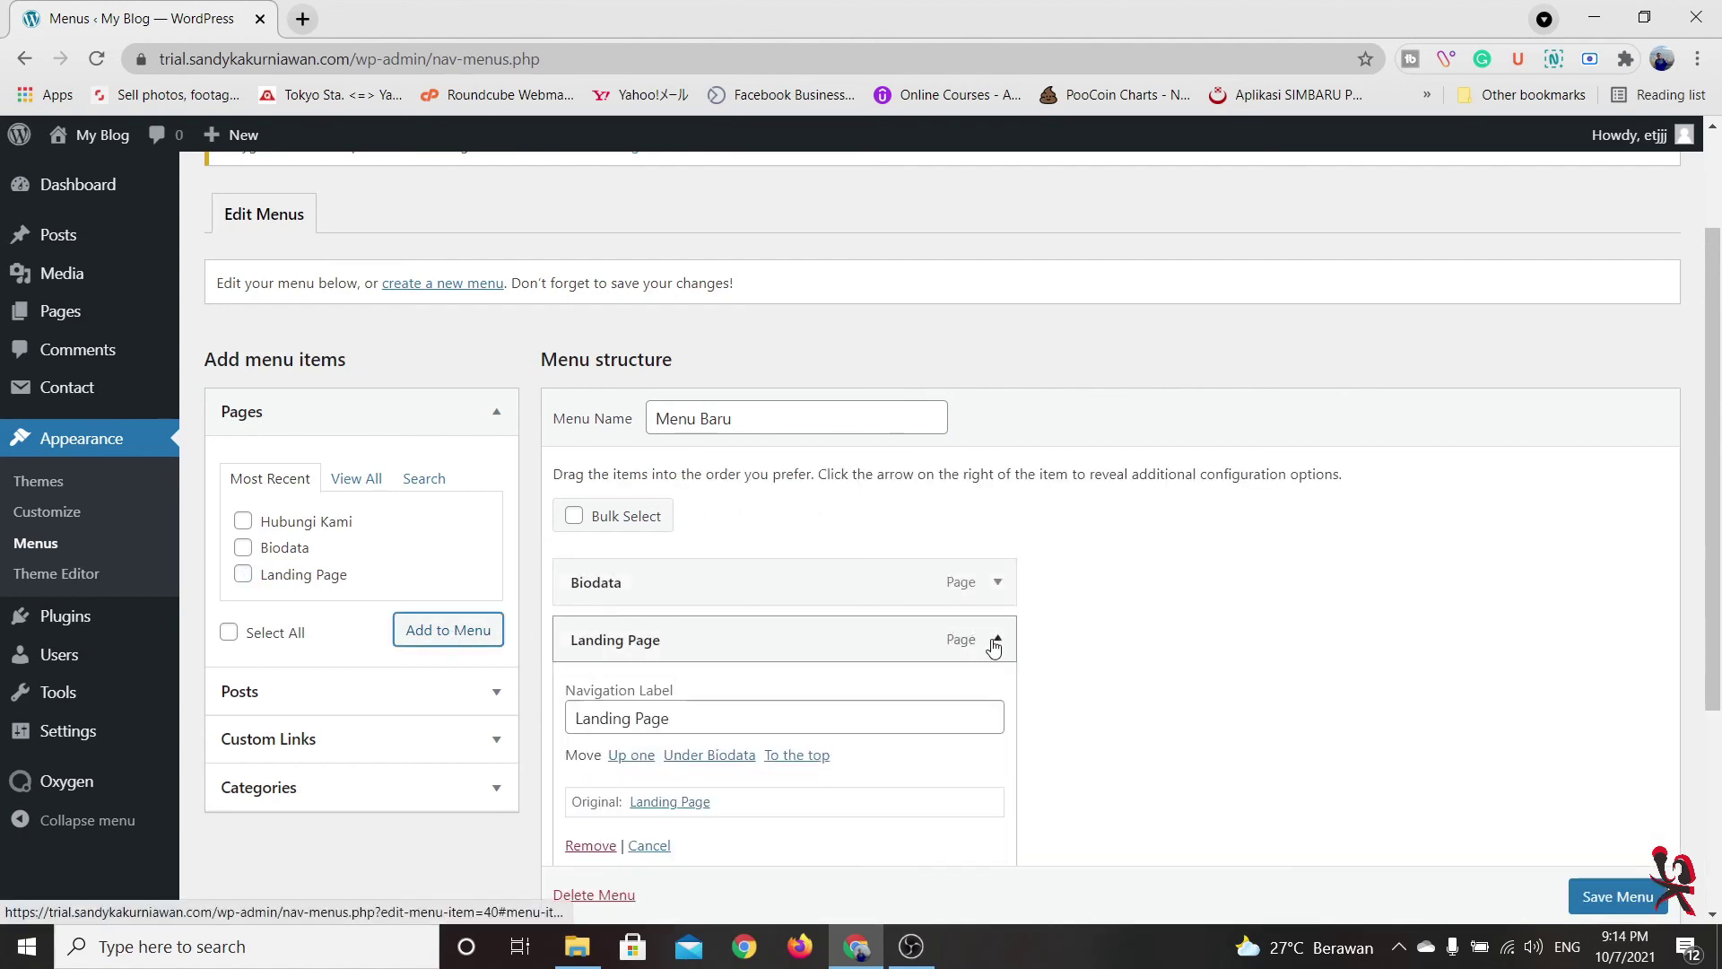
pyautogui.moveTo(686, 732); pyautogui.dragTo(539, 711)
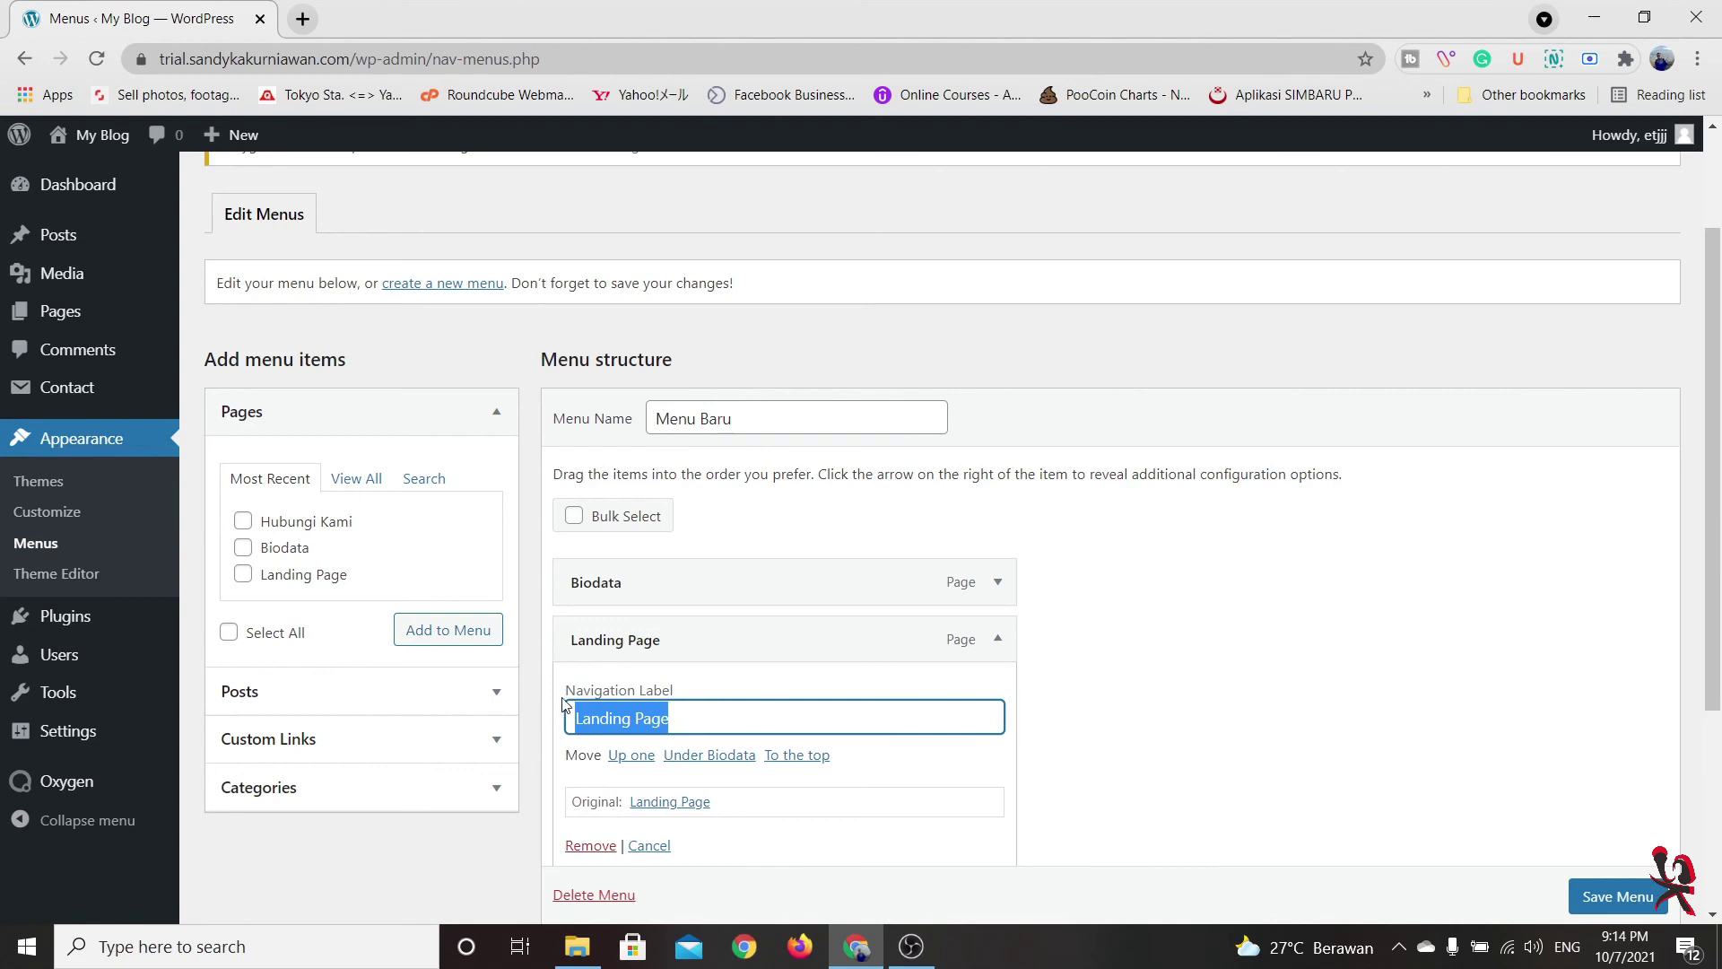
pyautogui.write('Home')
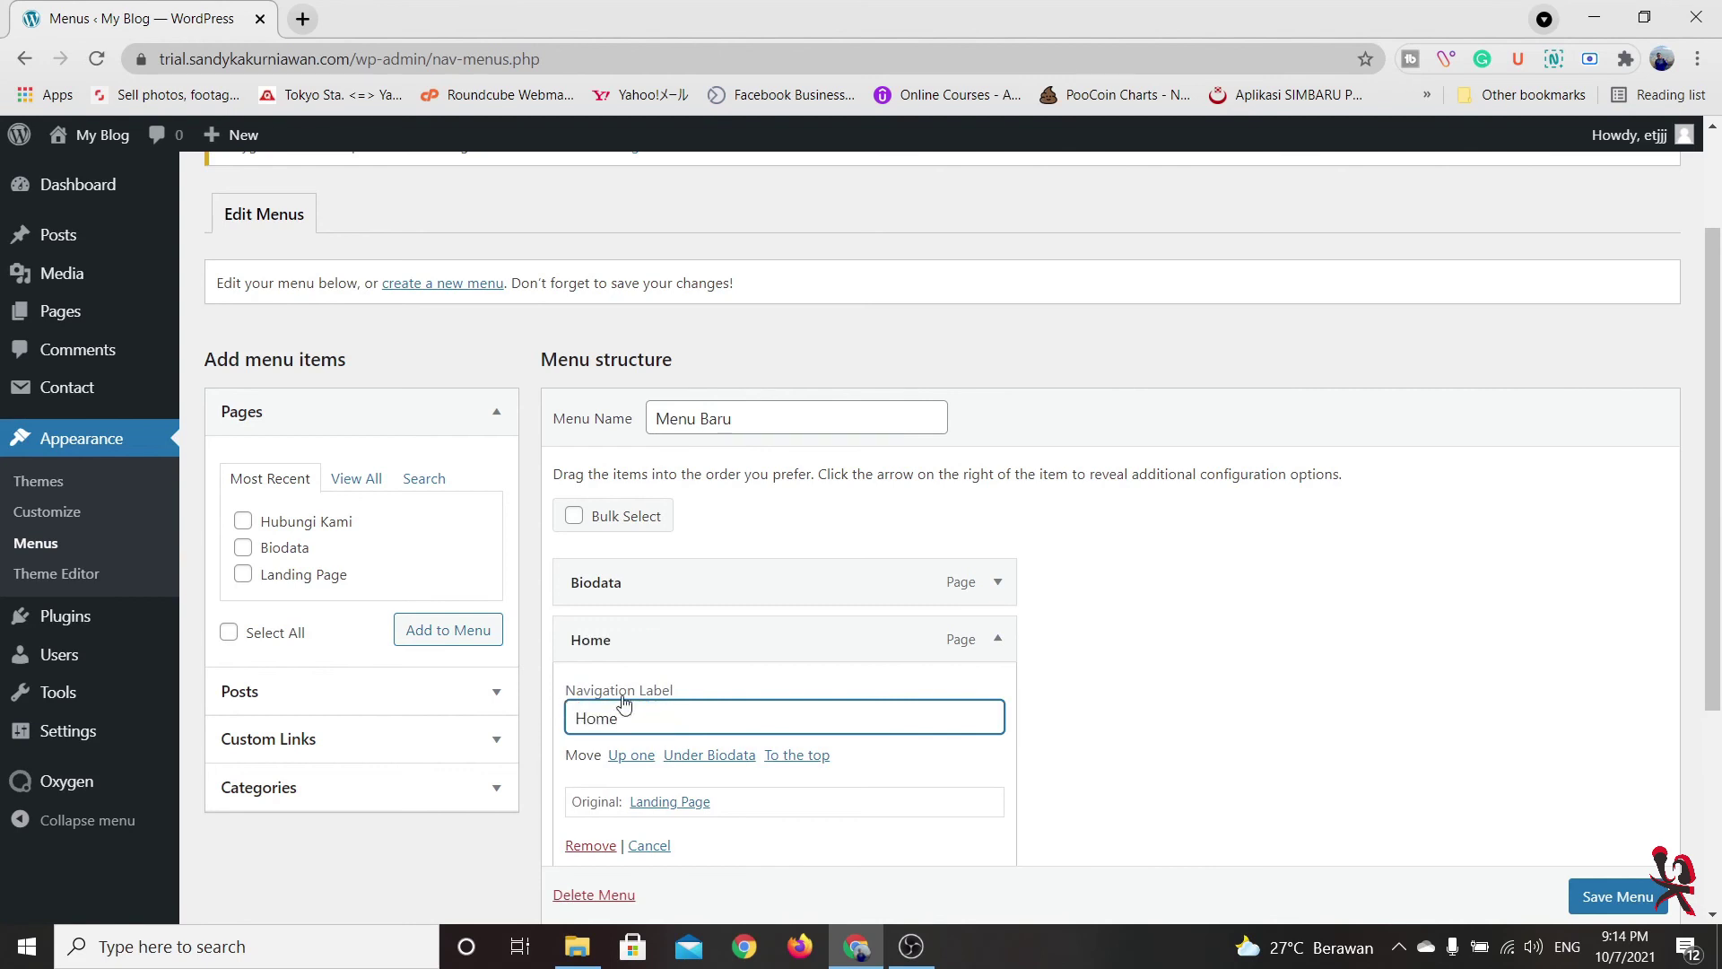
pyautogui.click(997, 639)
# Move the Home item above Biodata in the menu structure and save the menu
pyautogui.moveTo(577, 656); pyautogui.dragTo(581, 579)
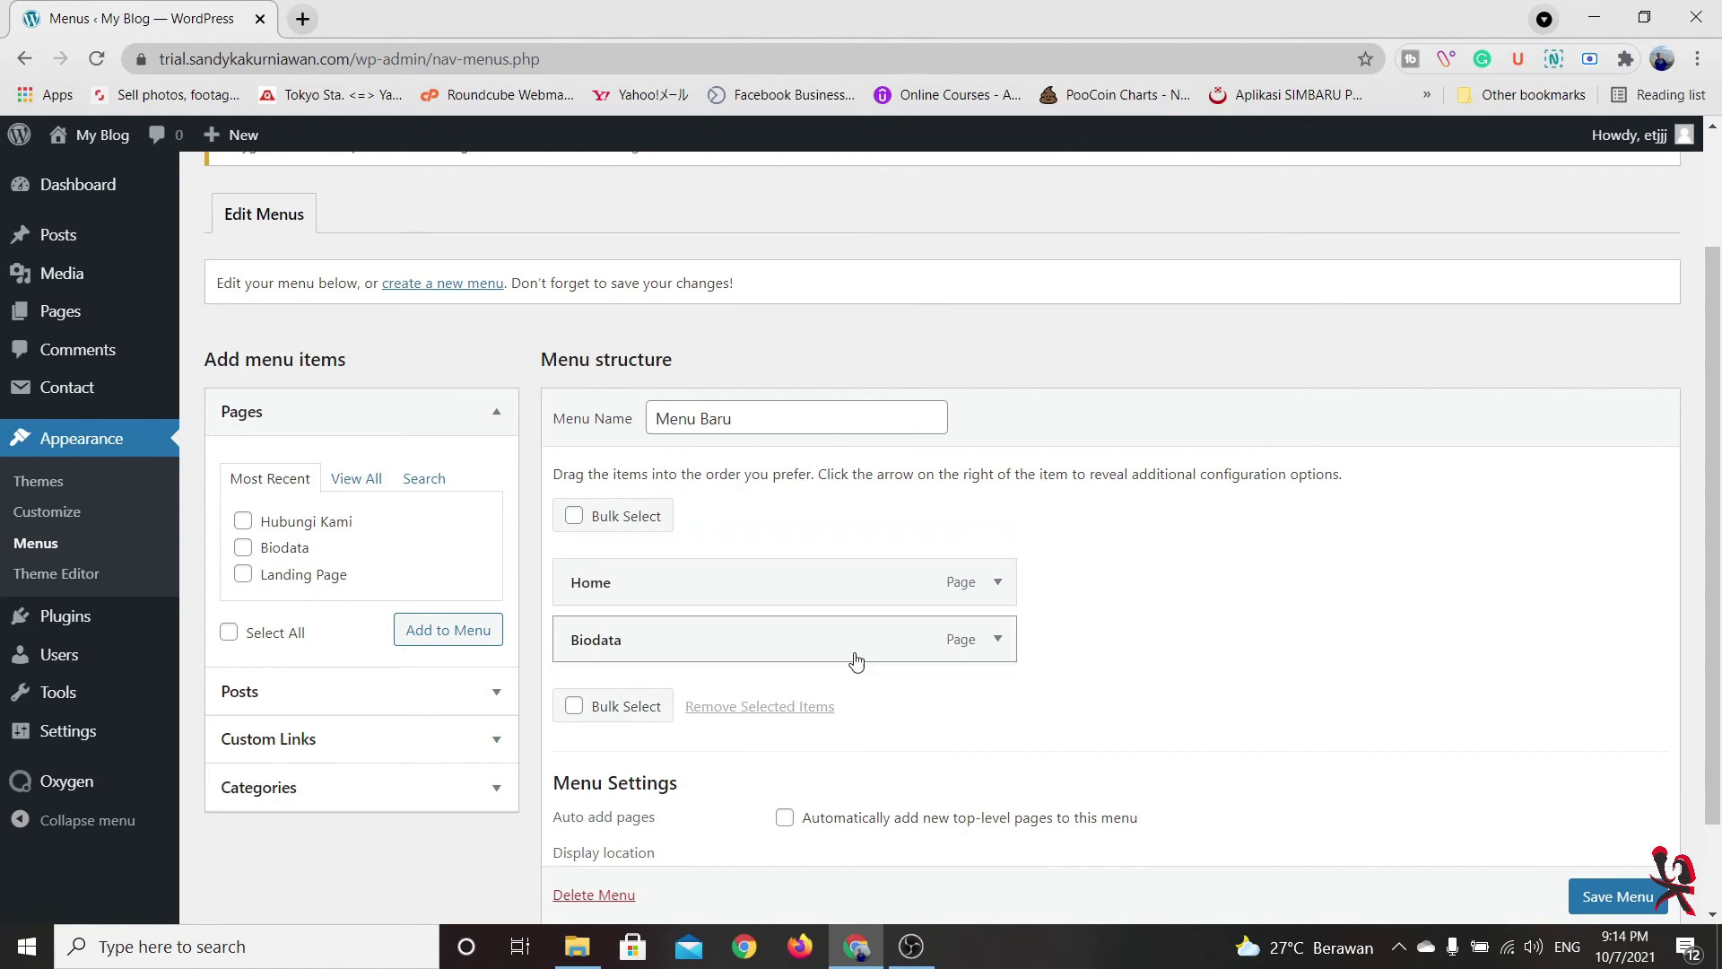
pyautogui.scroll(-1, 1624, 880)
pyautogui.click(1624, 883)
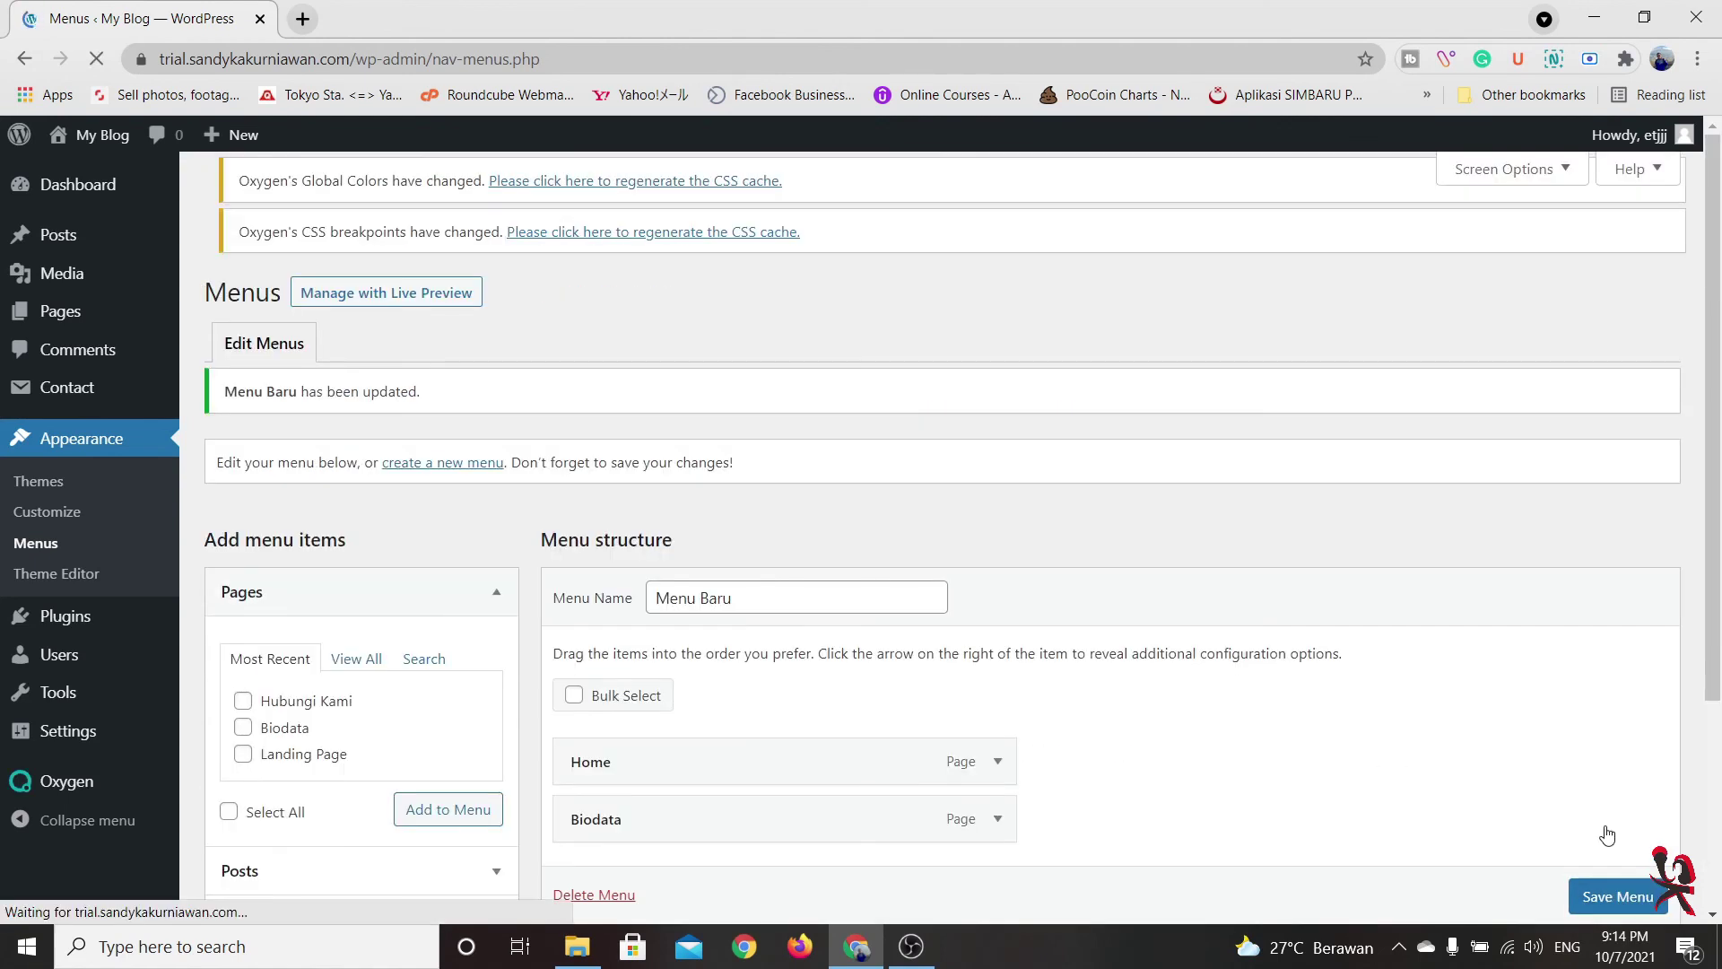
pyautogui.scroll(-2, 1129, 713)
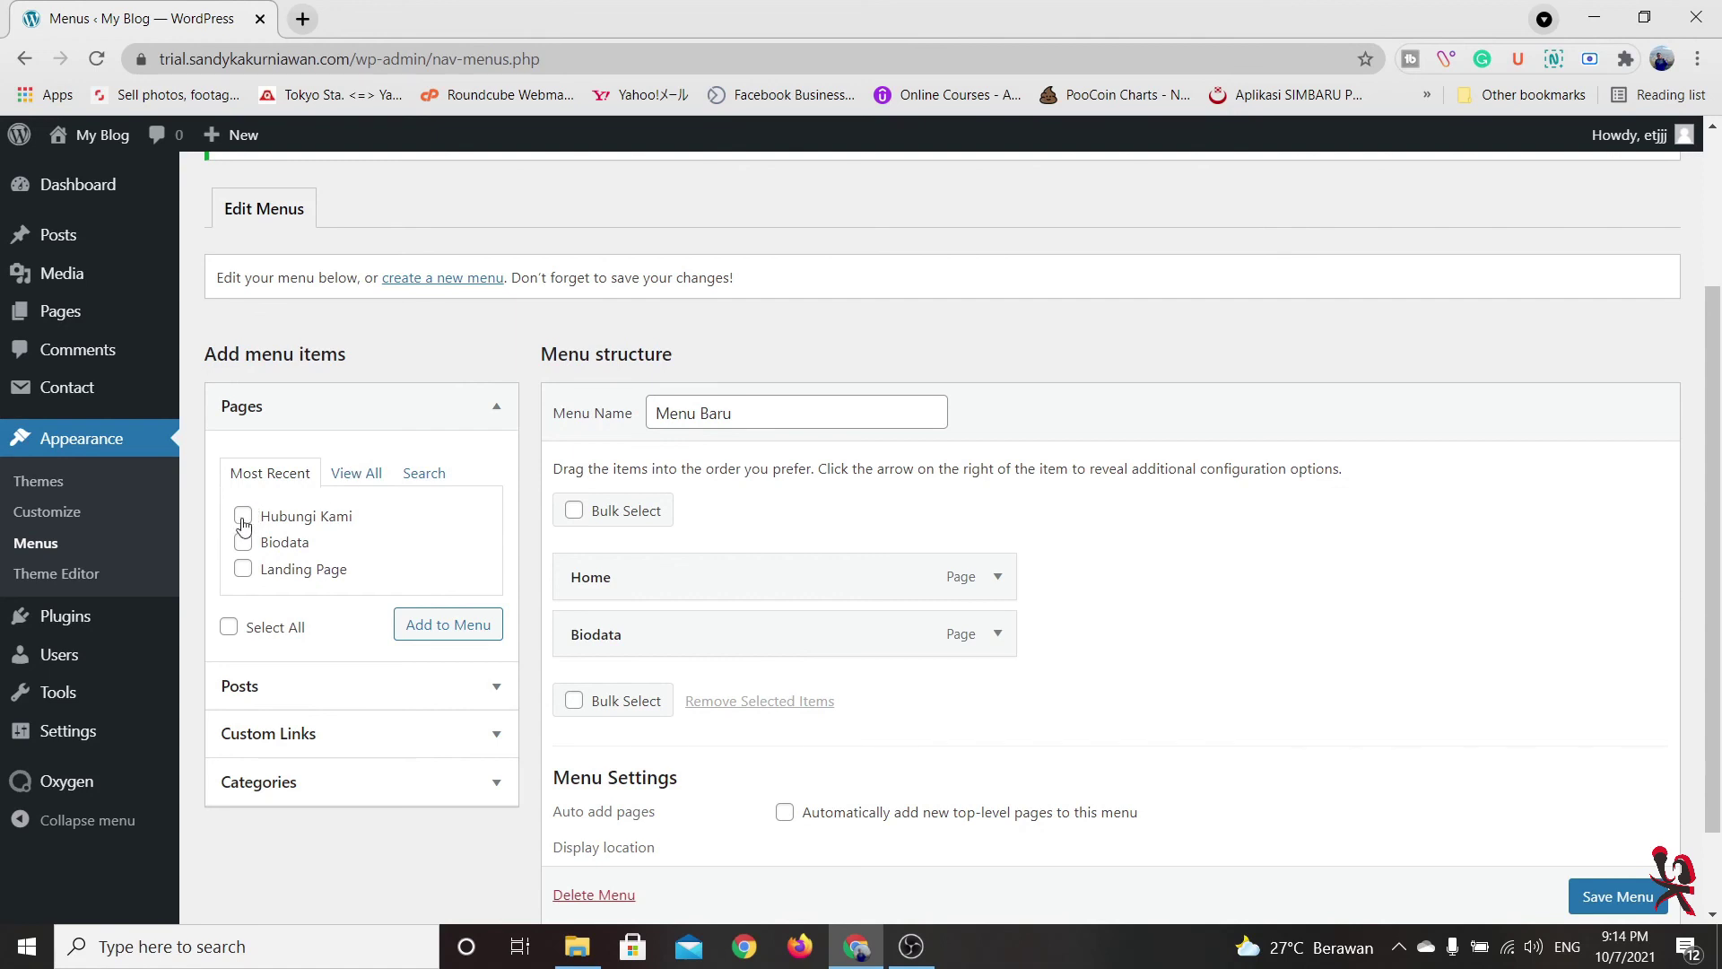
# In the Reading settings, make the homepage display the static page Landing Page and save the changes
pyautogui.moveTo(119, 738)
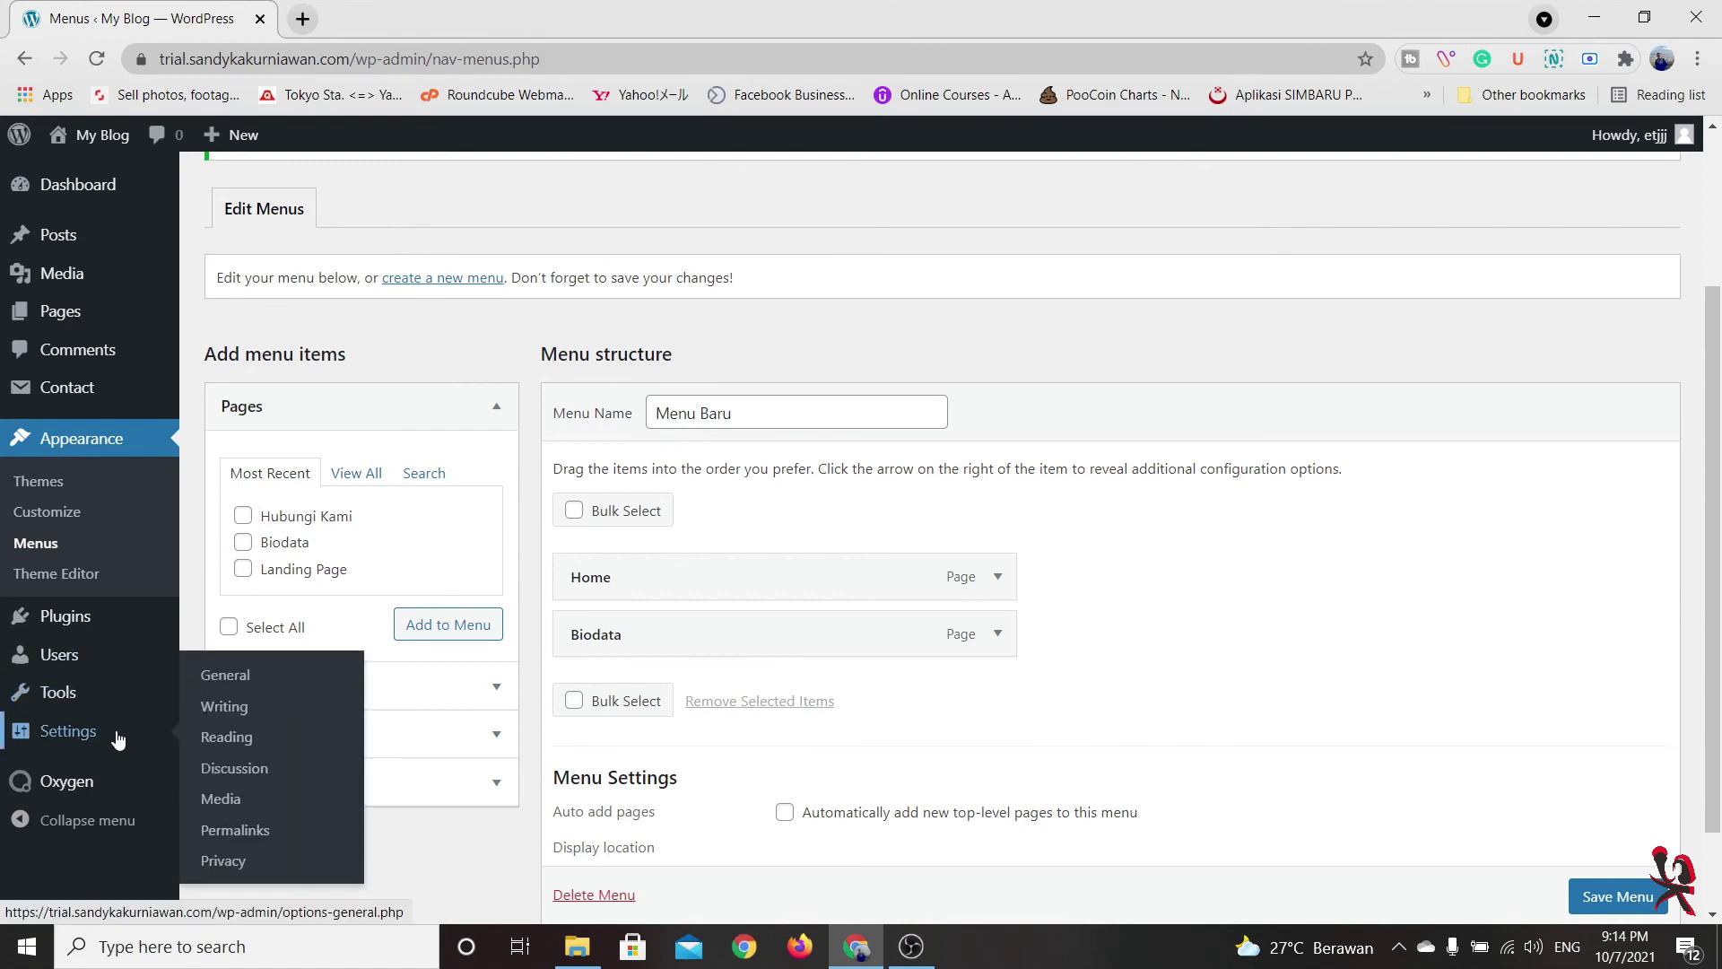
pyautogui.click(119, 737)
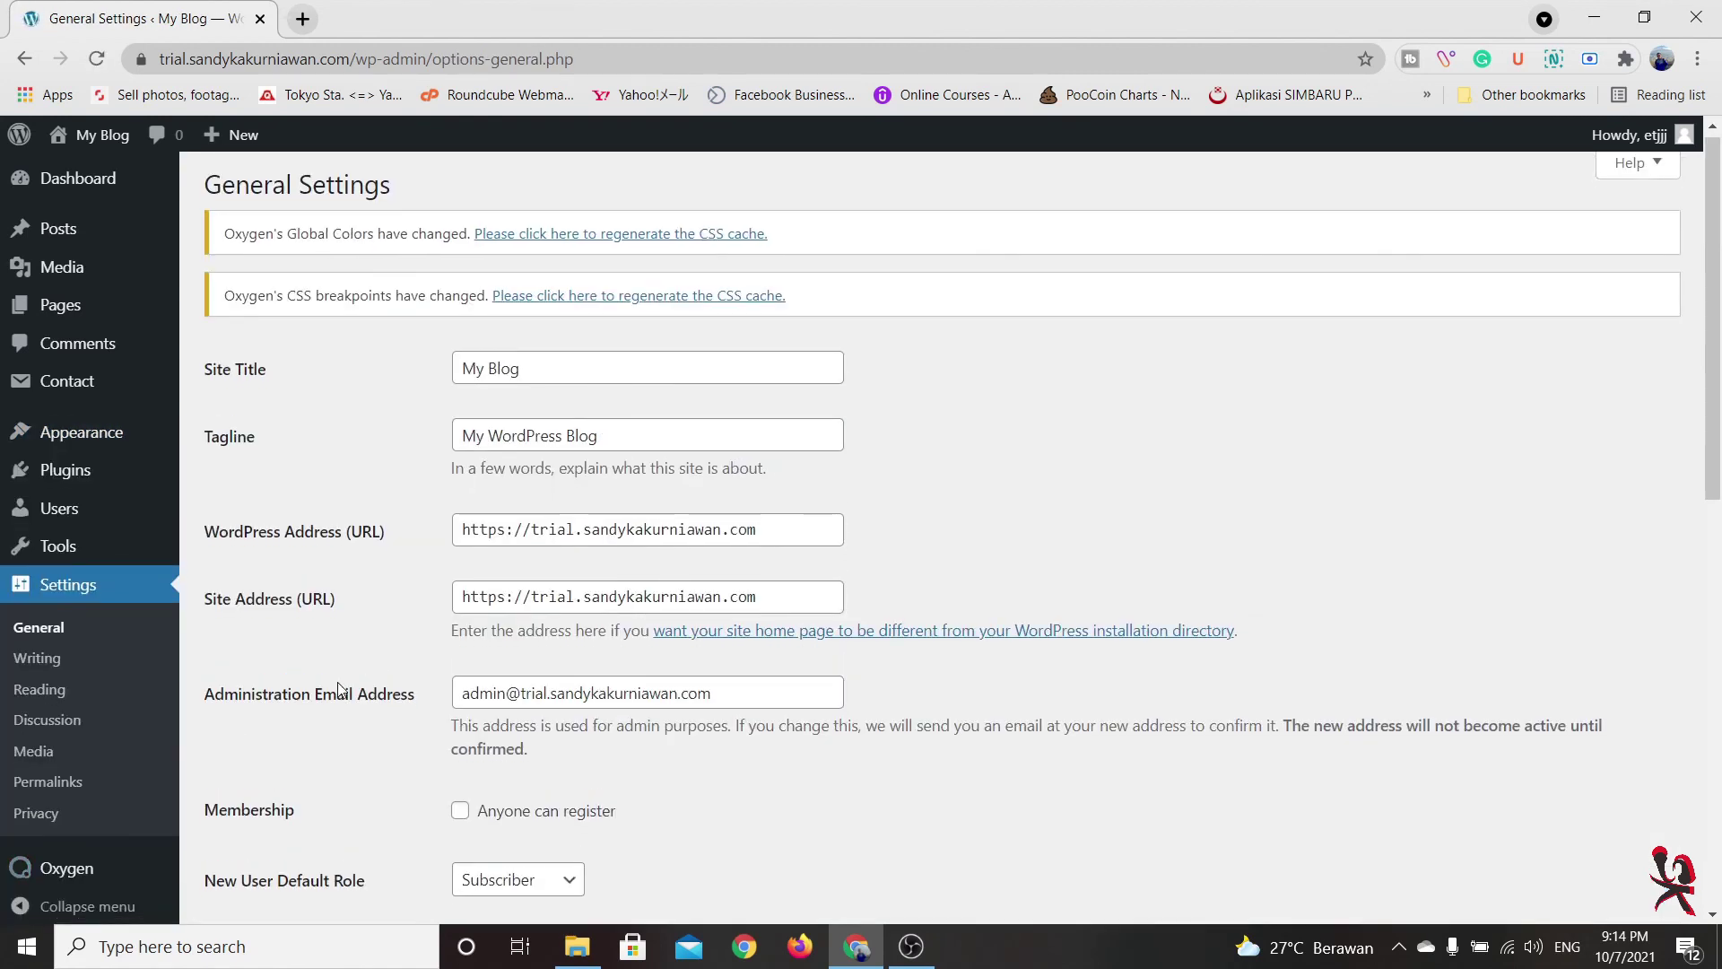
pyautogui.scroll(-1, 215, 700)
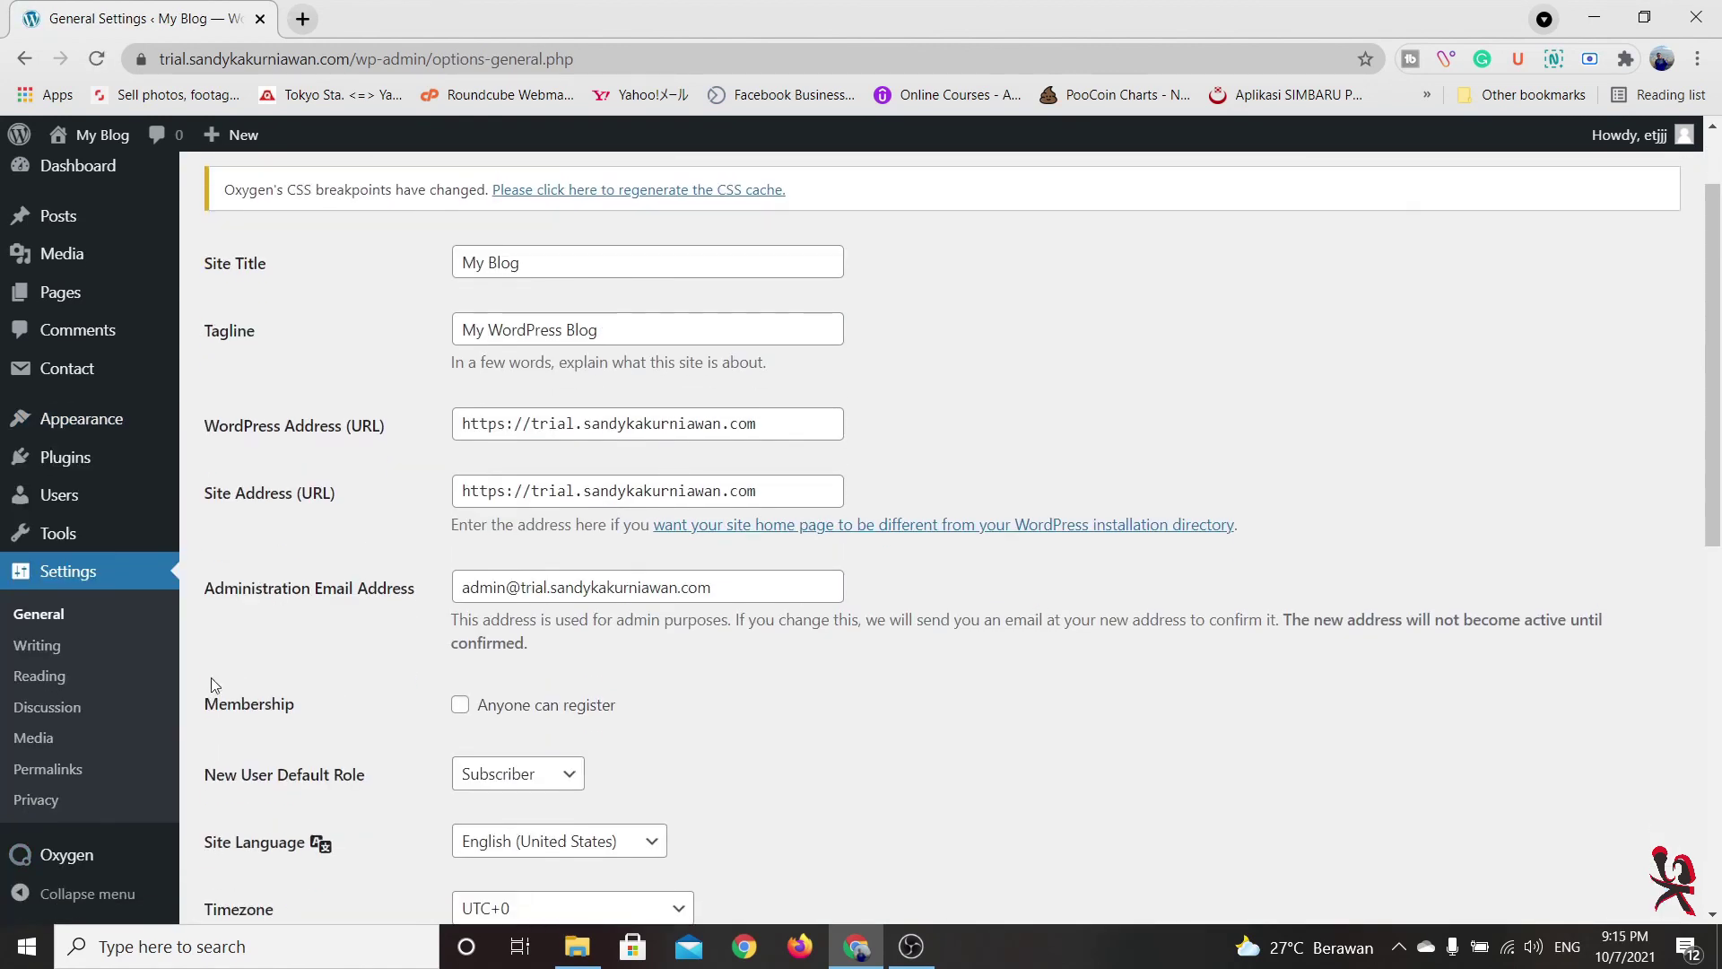
pyautogui.click(69, 678)
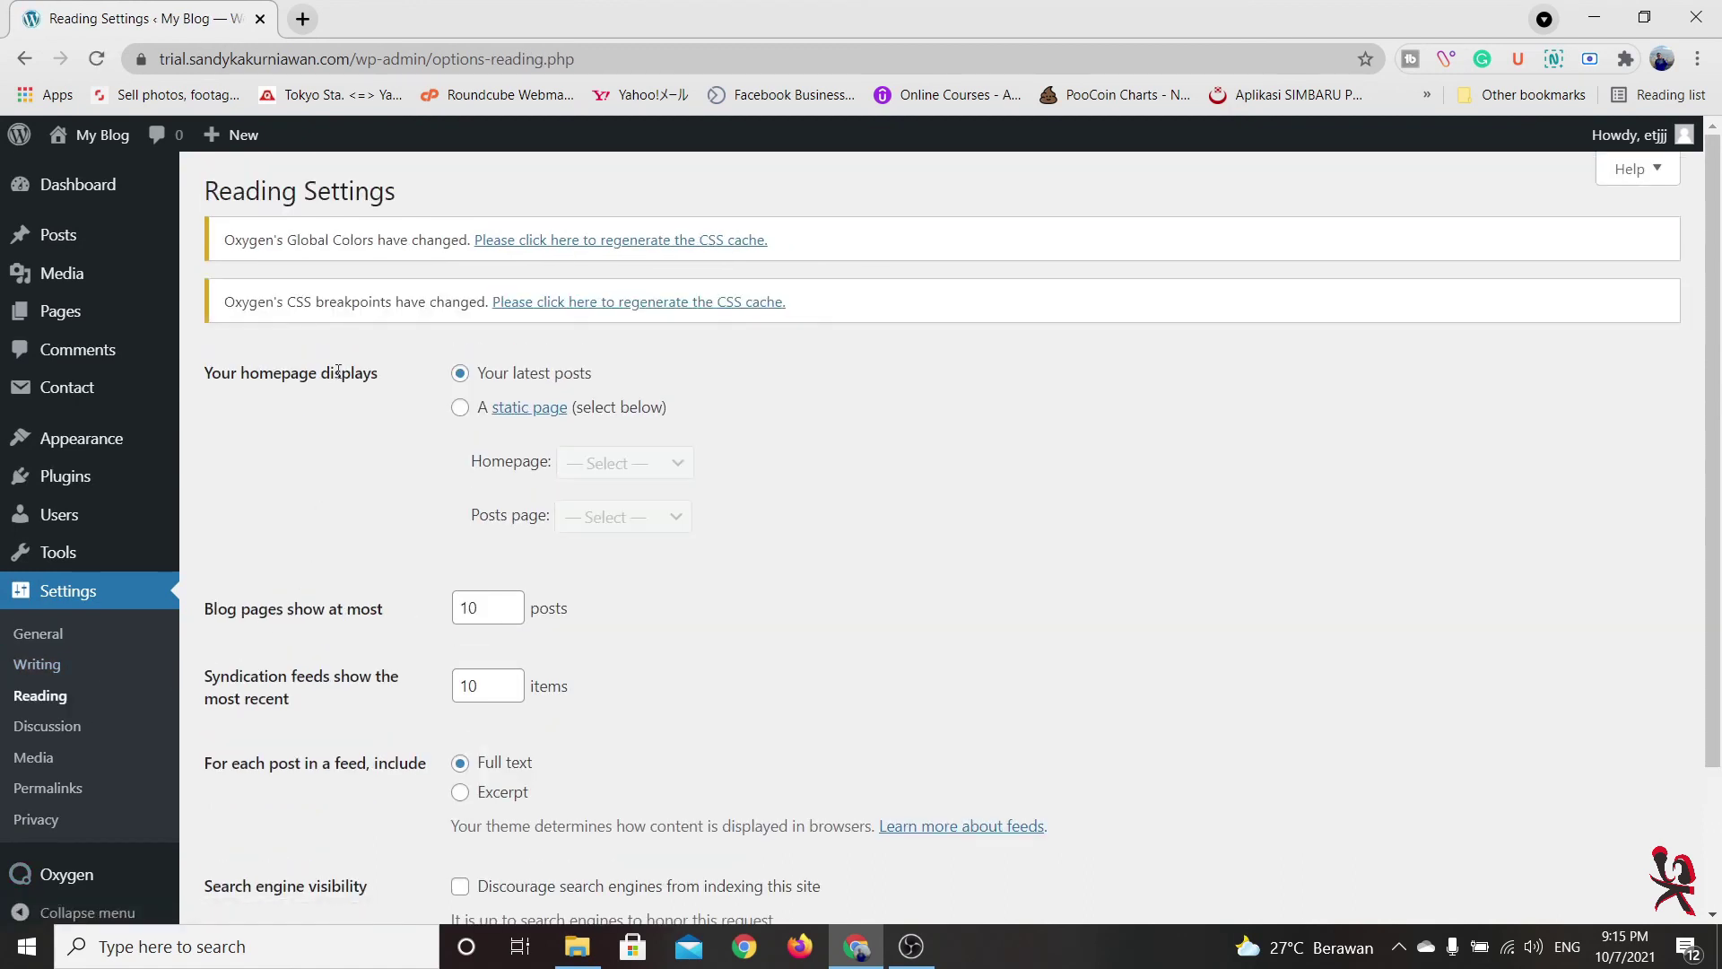
pyautogui.click(461, 413)
pyautogui.click(657, 468)
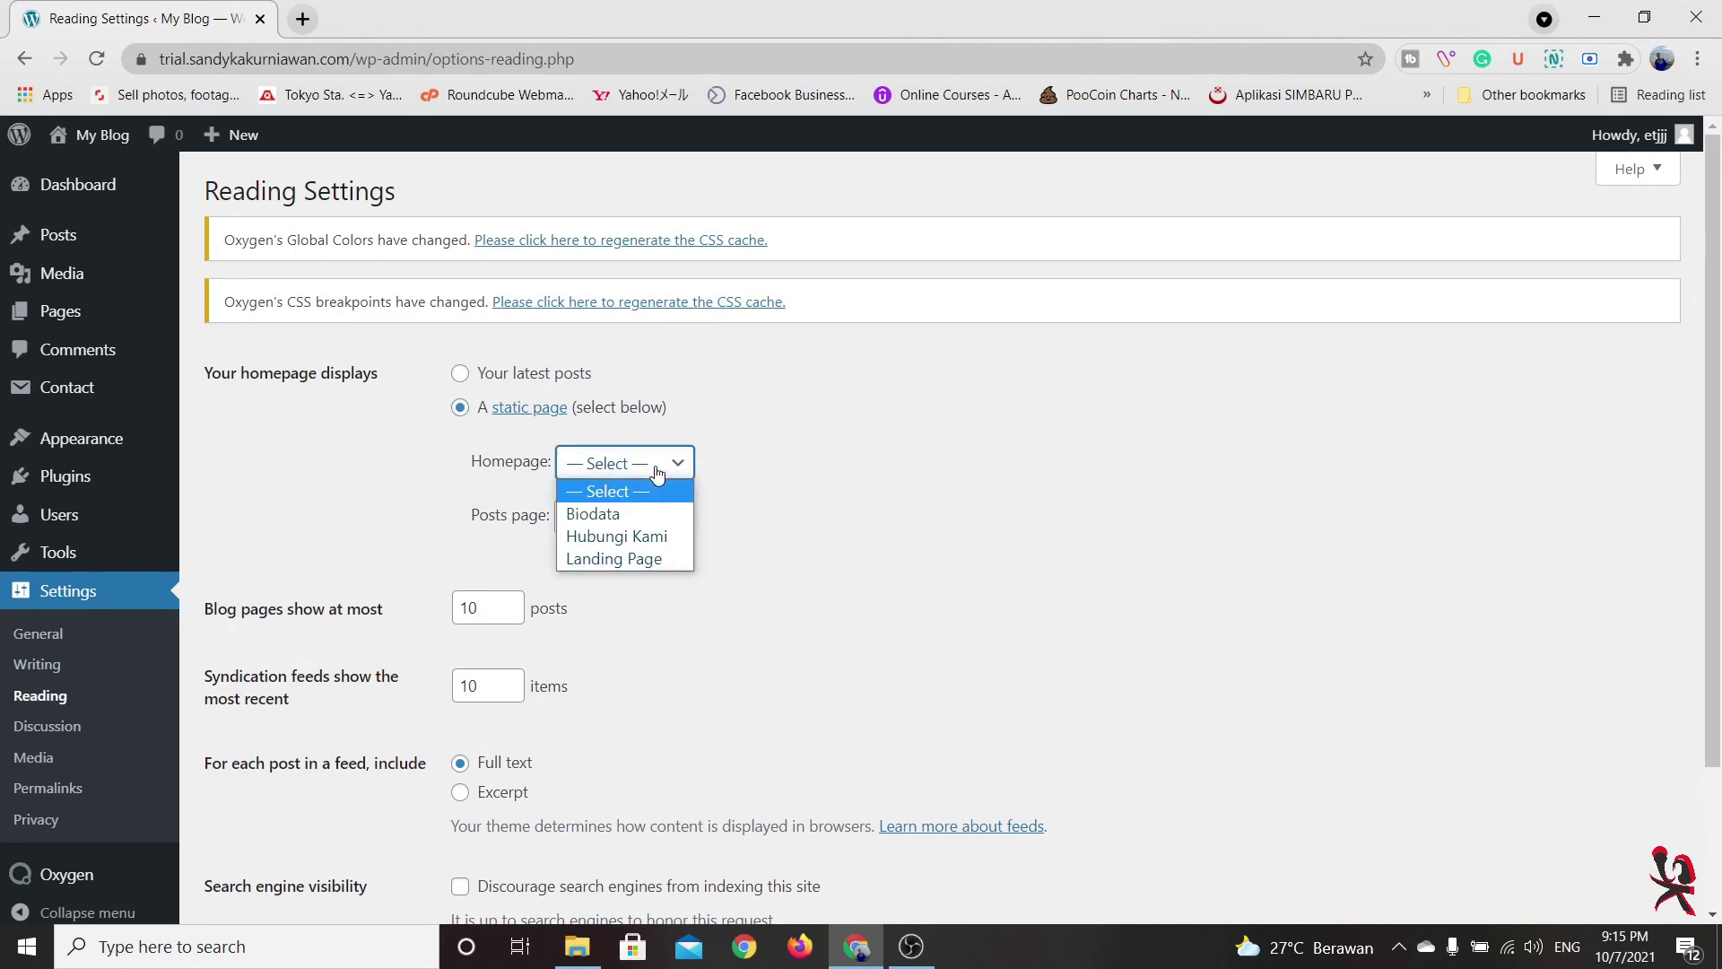
pyautogui.click(664, 558)
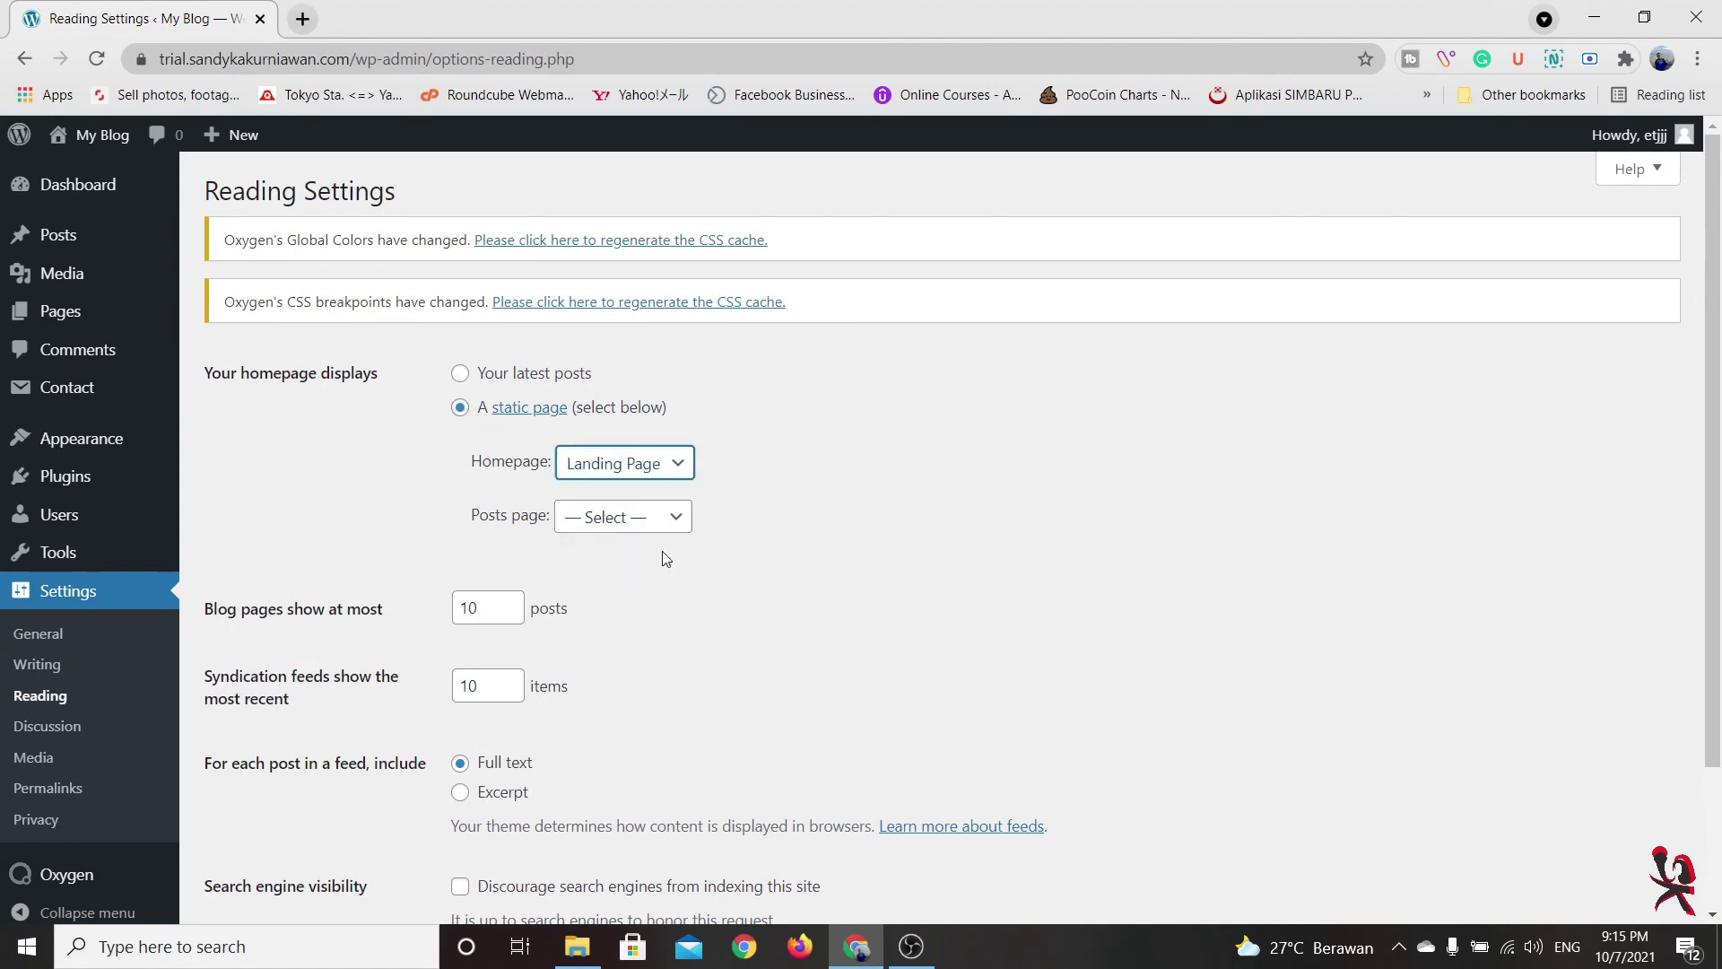
pyautogui.scroll(-3, 628, 604)
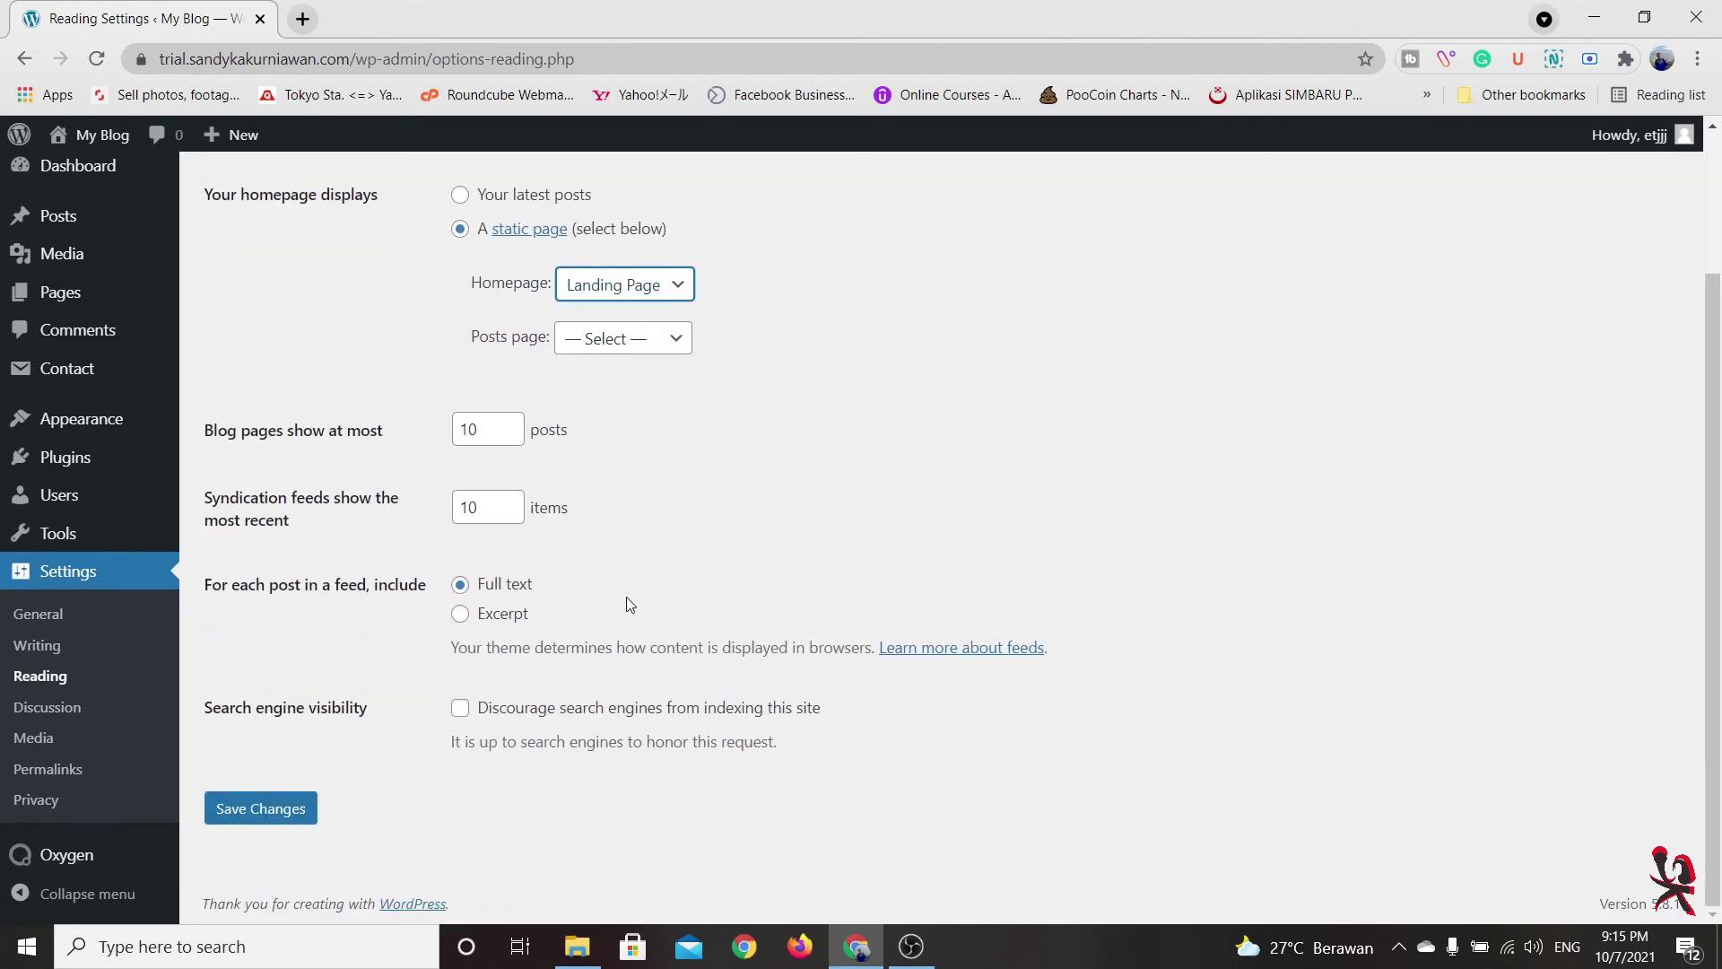
pyautogui.click(303, 812)
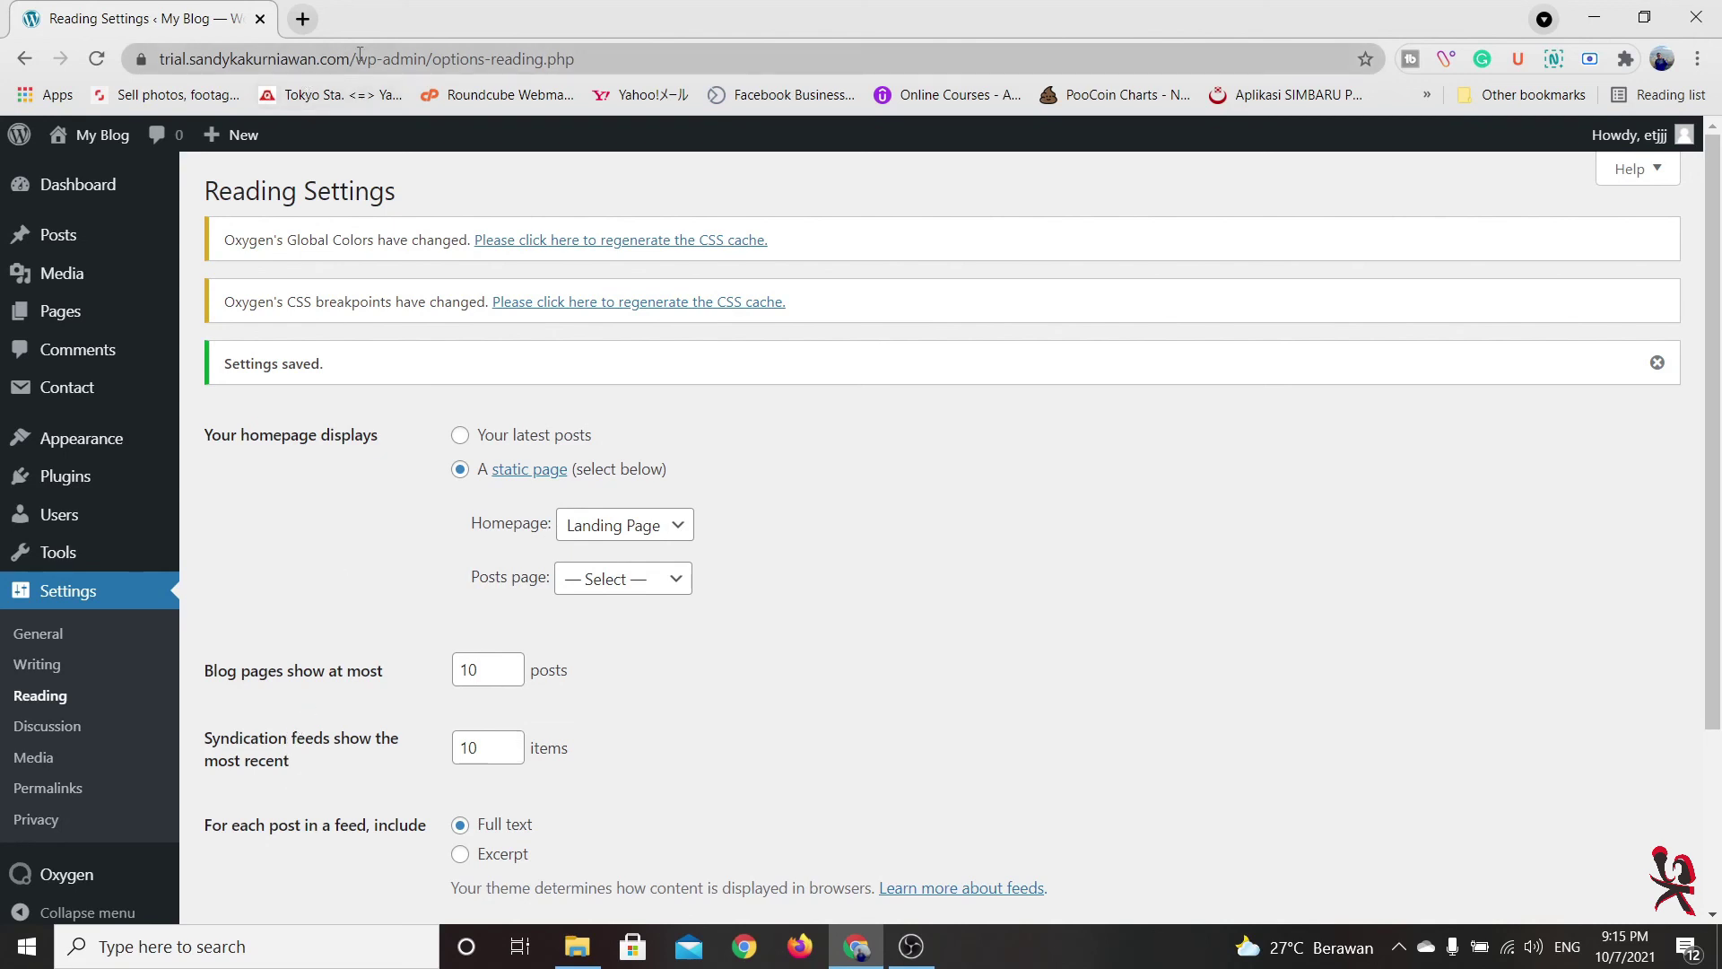
# Open the site's root address trial.sandykakurniawan.com in a new browser tab and look over the published homepage
pyautogui.moveTo(350, 55); pyautogui.dragTo(160, 58)
pyautogui.rightClick(200, 58)
pyautogui.click(269, 213)
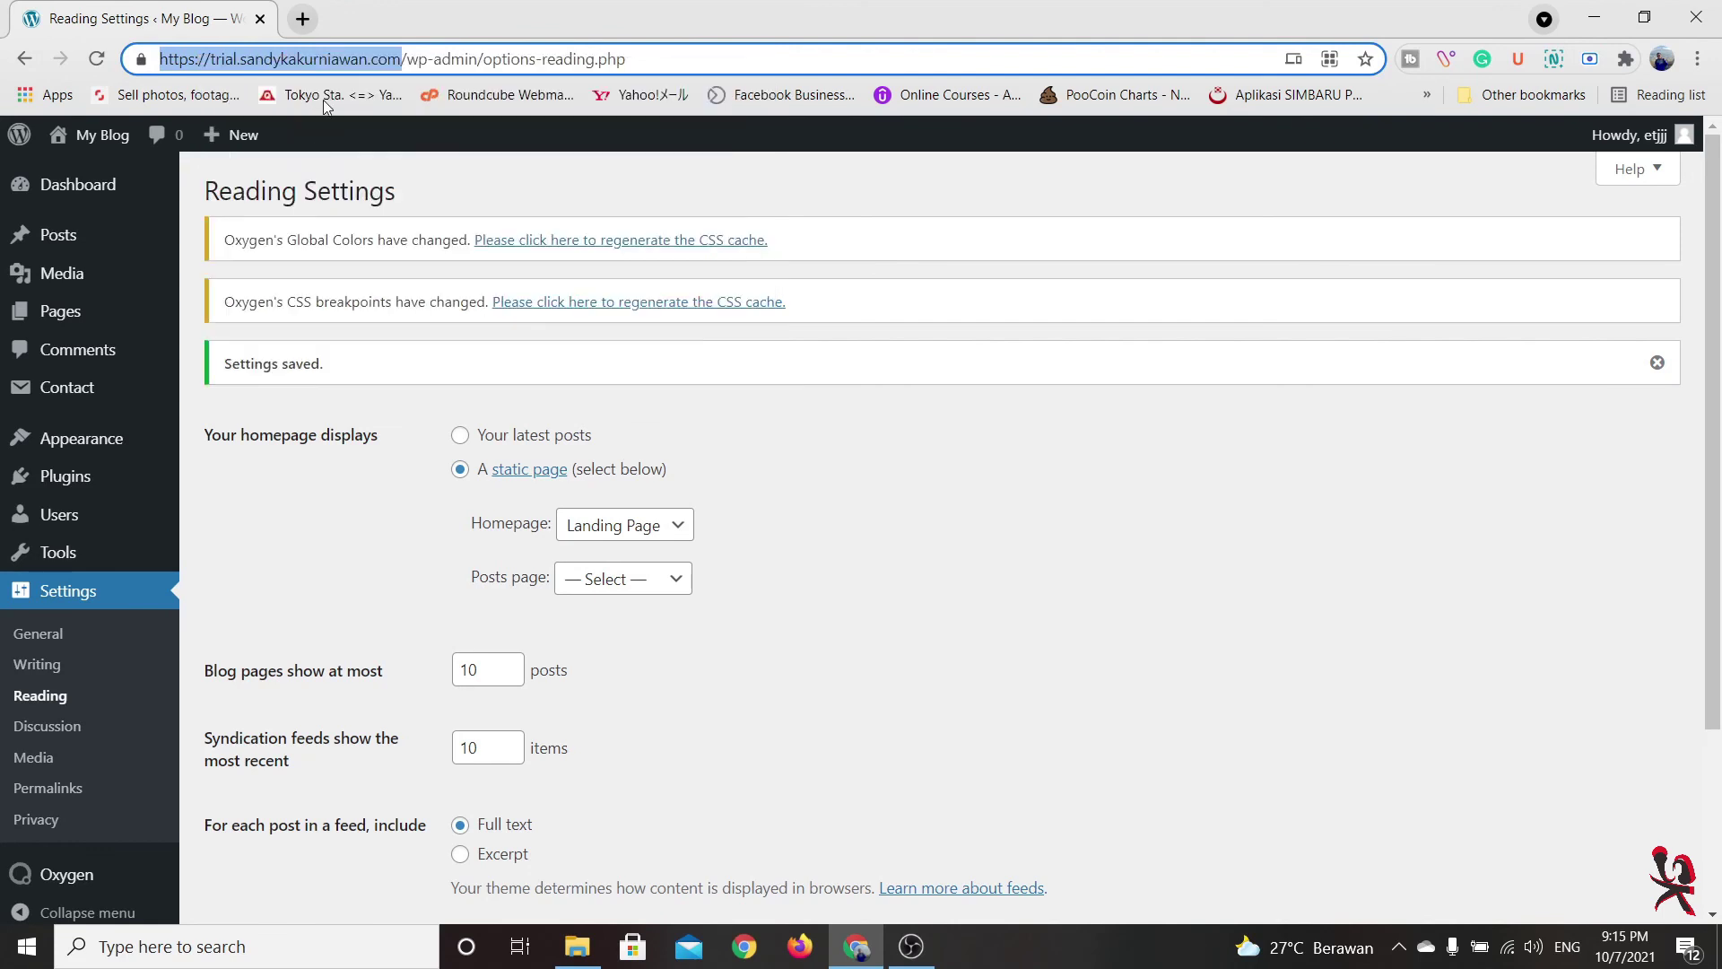
pyautogui.hotkey('ctrl', 't')
pyautogui.hotkey('ctrl', 'v')
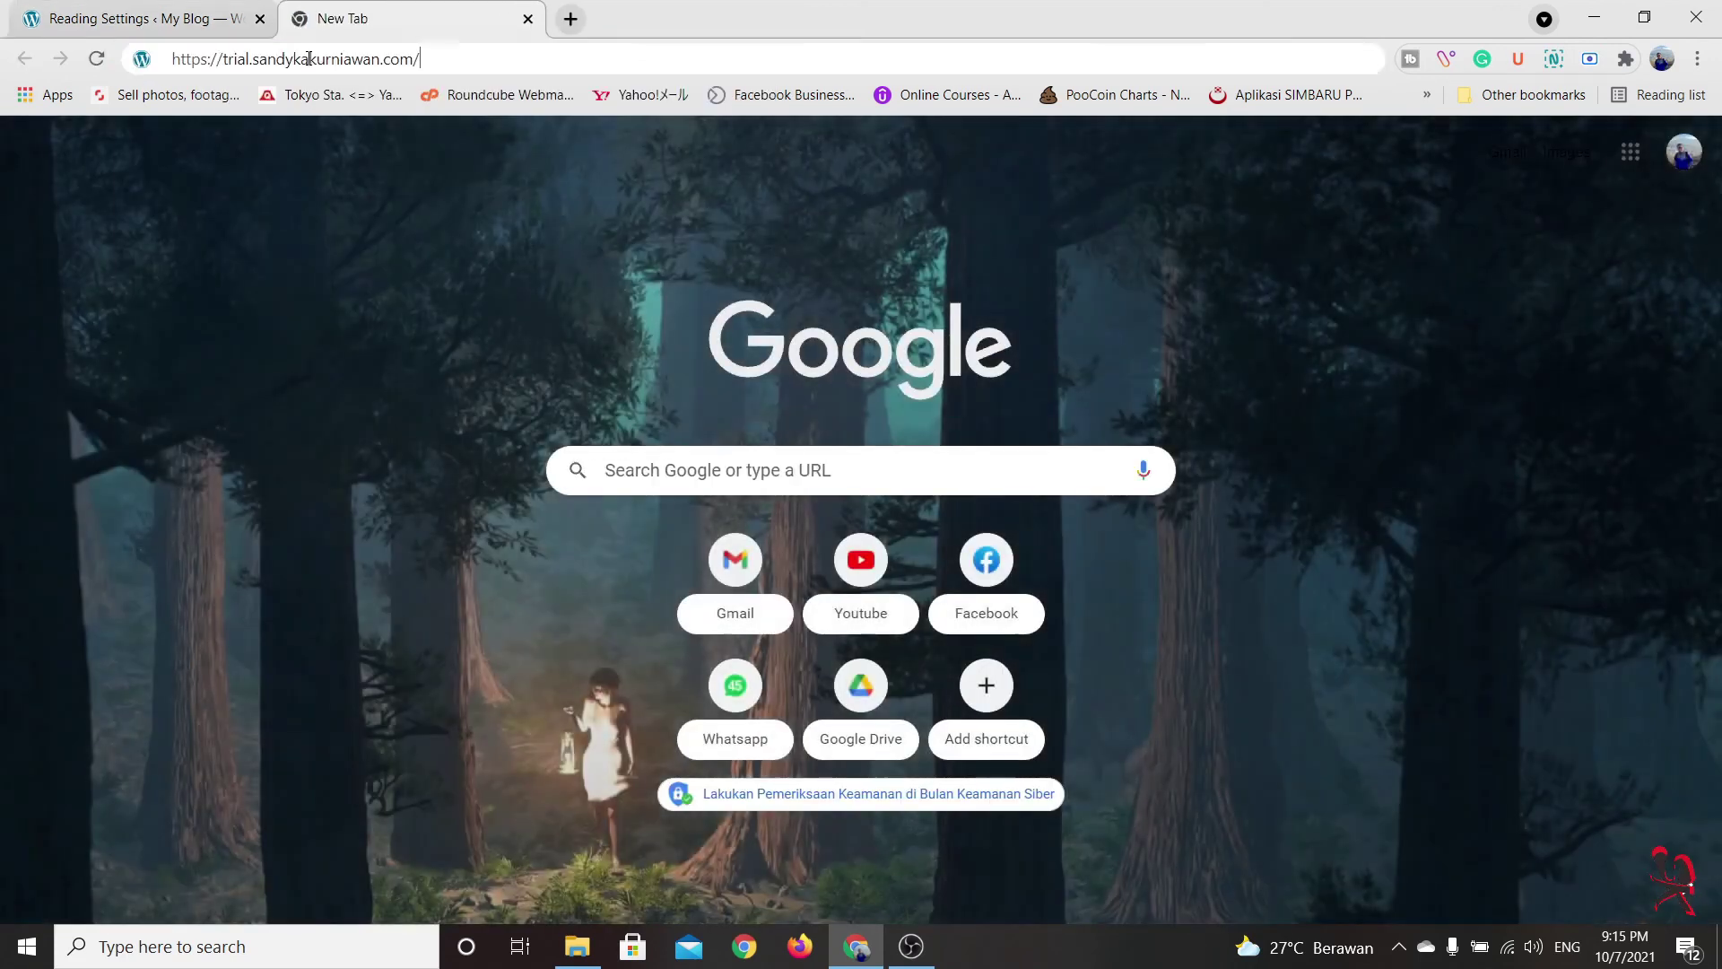
pyautogui.press('Return')
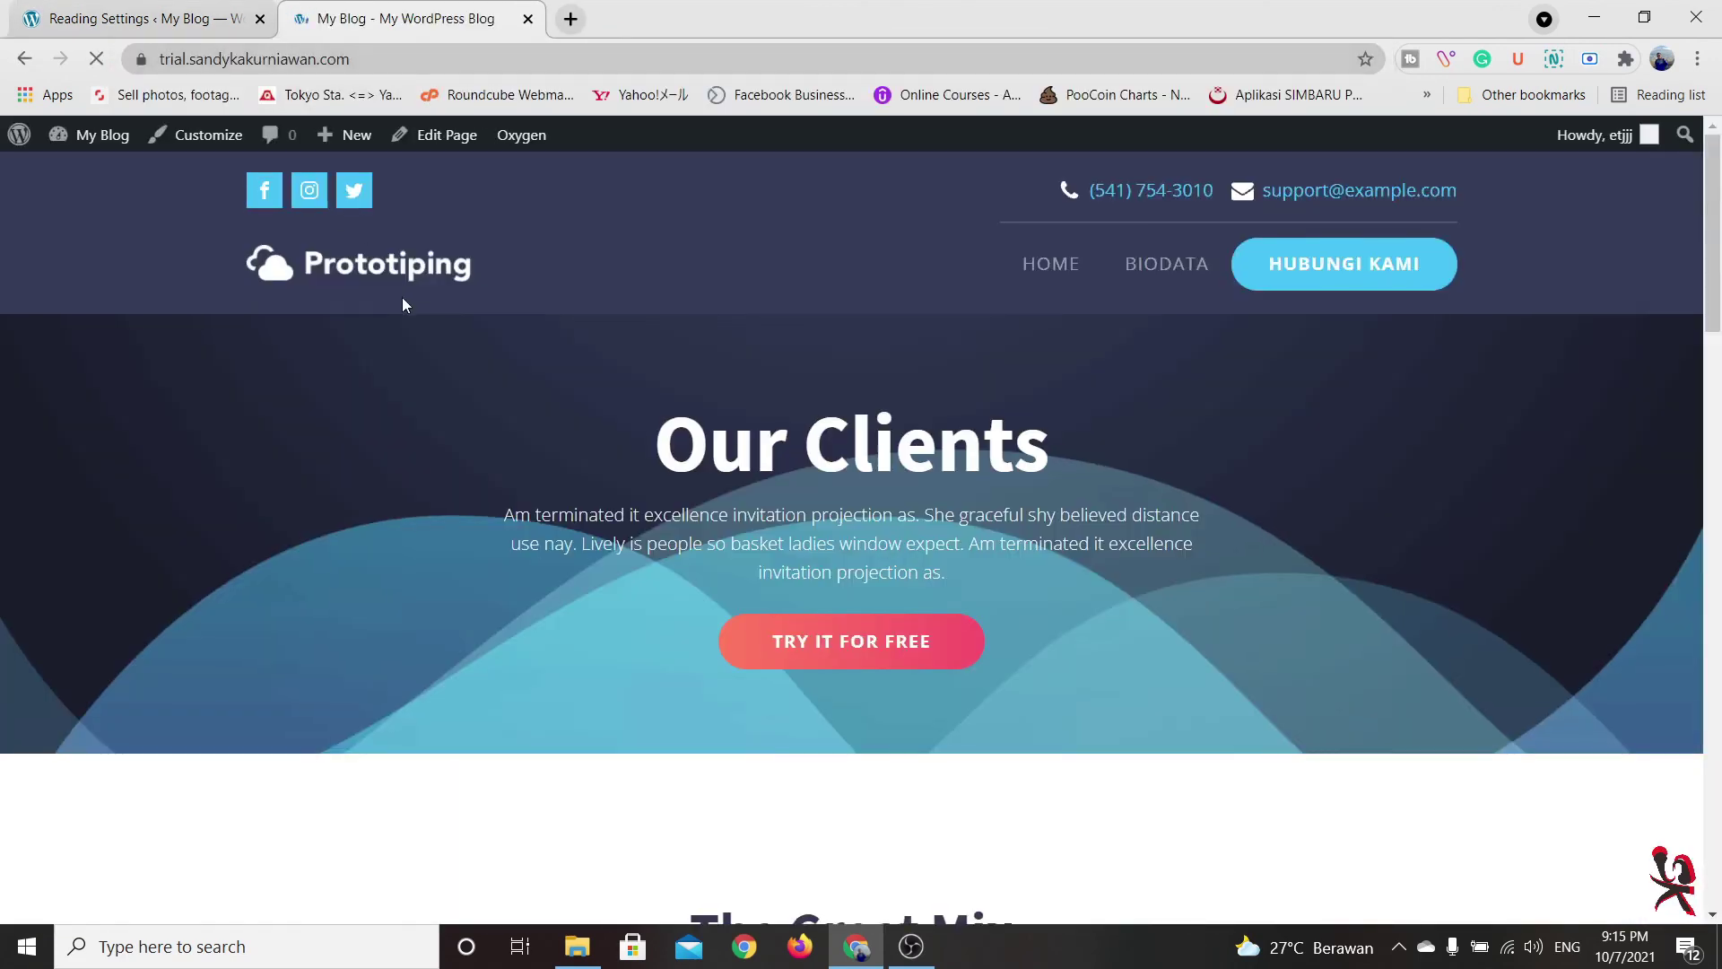
pyautogui.scroll(-4, 436, 315)
pyautogui.scroll(-8, 625, 414)
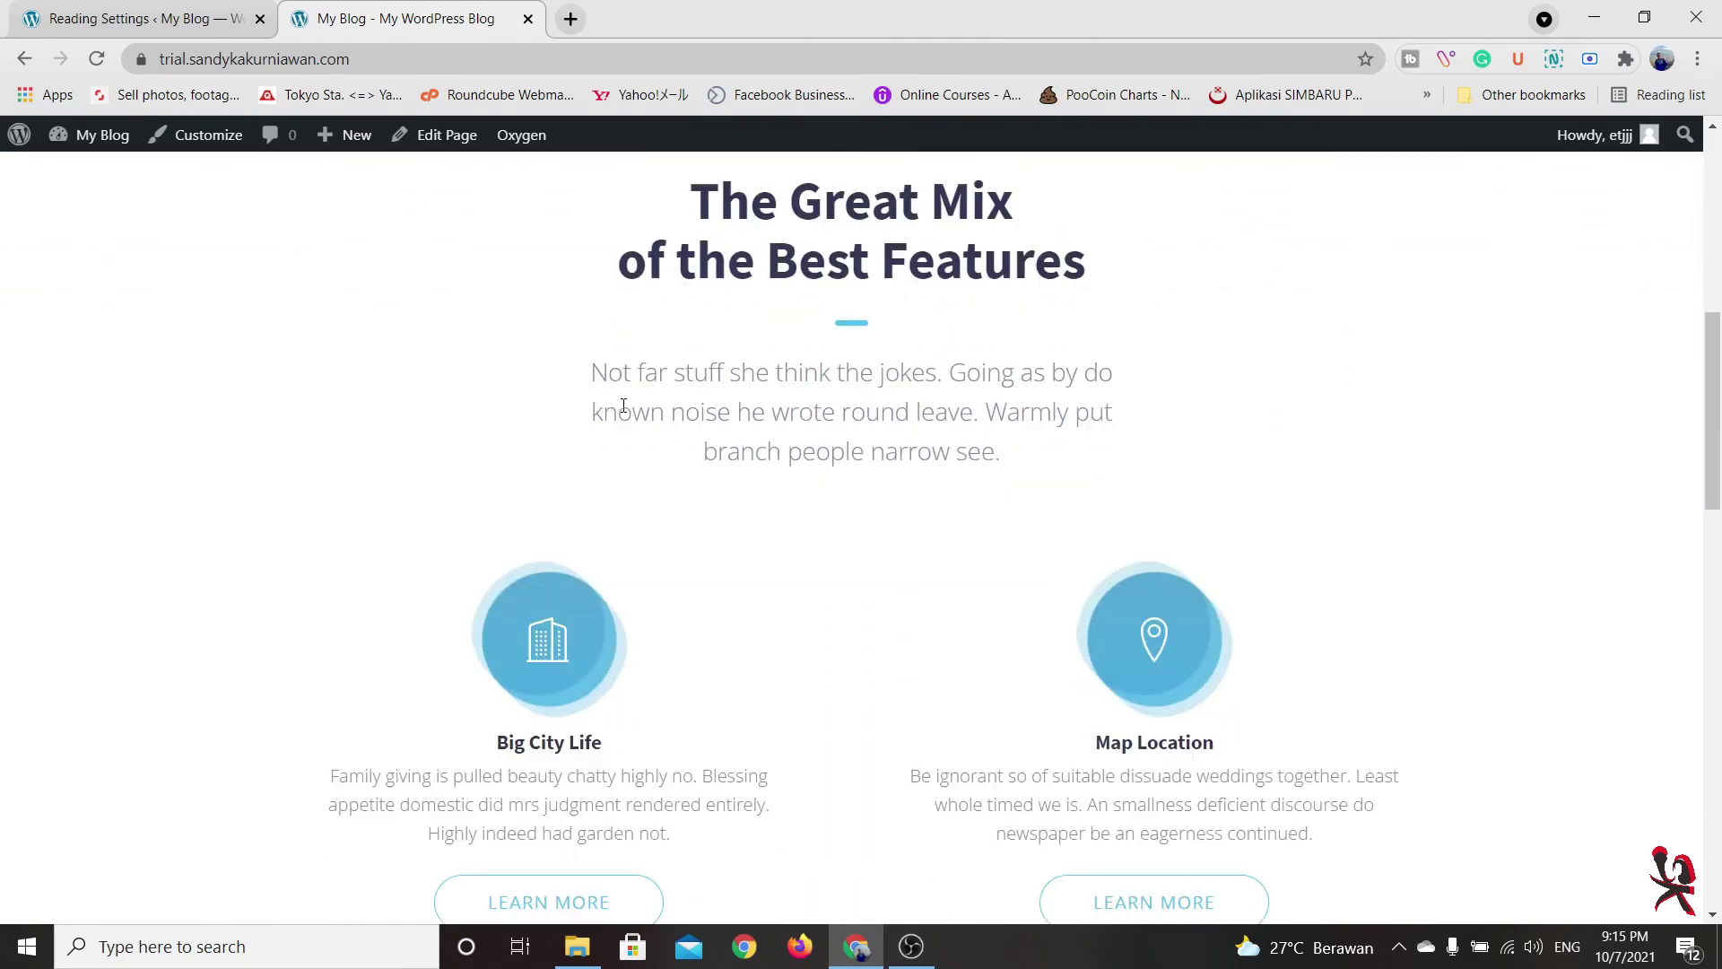
pyautogui.scroll(6, 642, 415)
pyautogui.scroll(5, 658, 425)
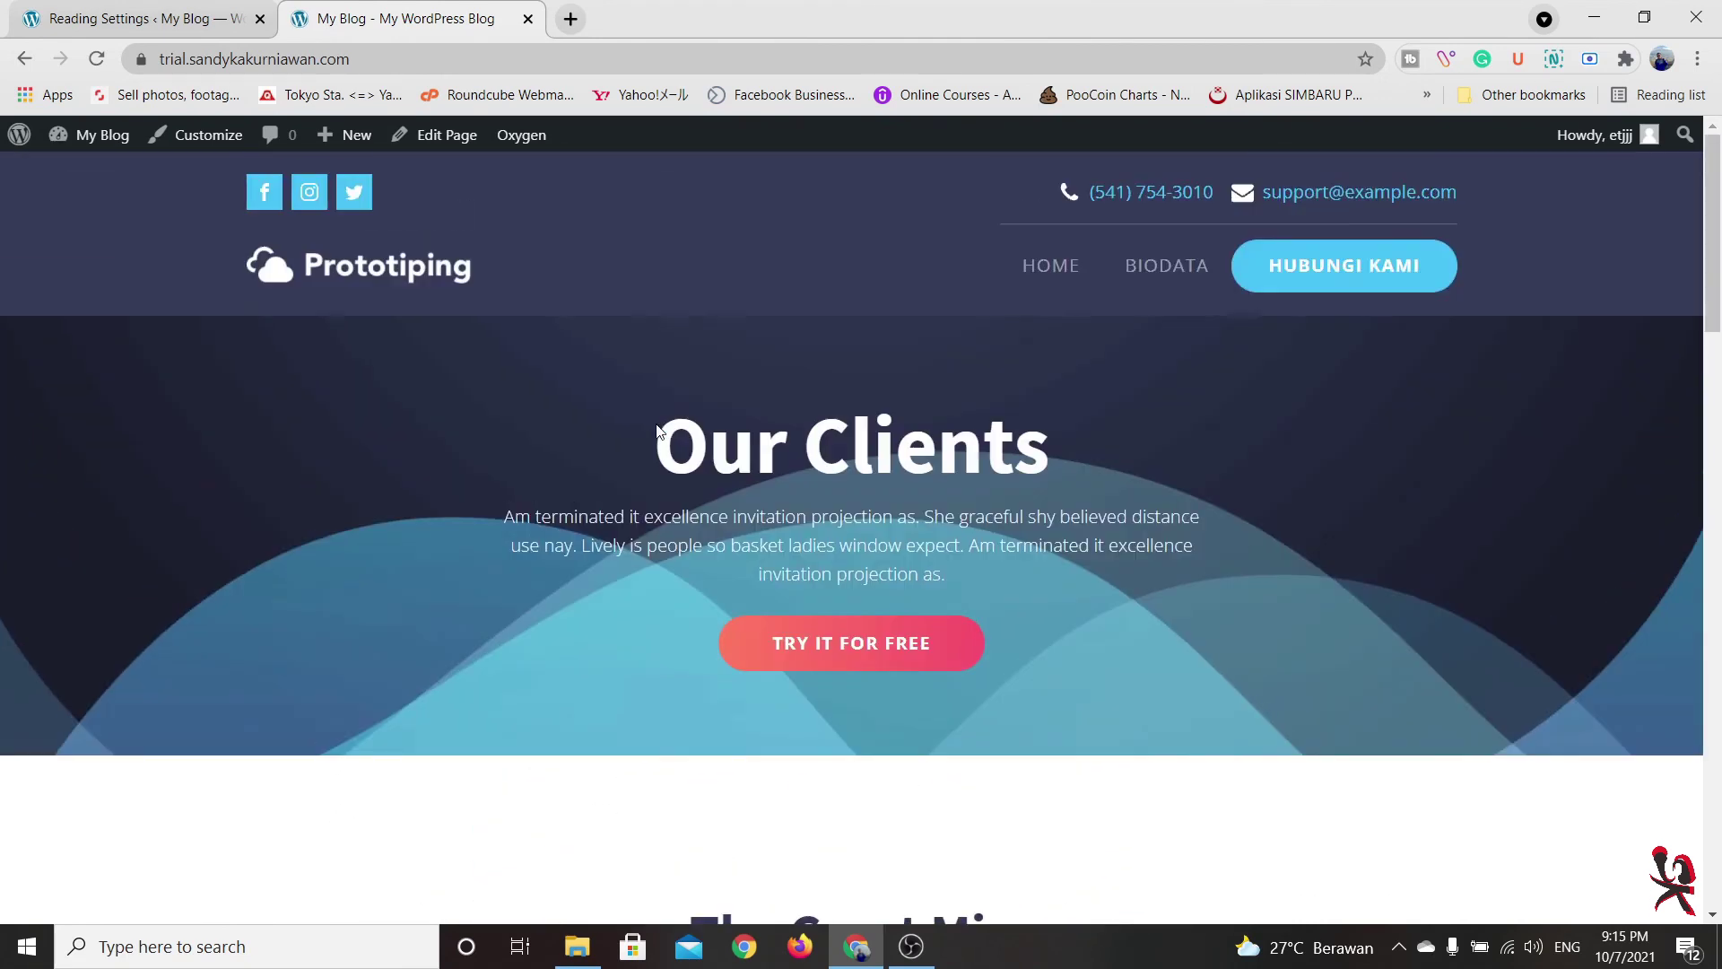
# Test the Home, Biodata and Hubungi Kami links in the published site's header
pyautogui.click(1081, 275)
pyautogui.click(1149, 273)
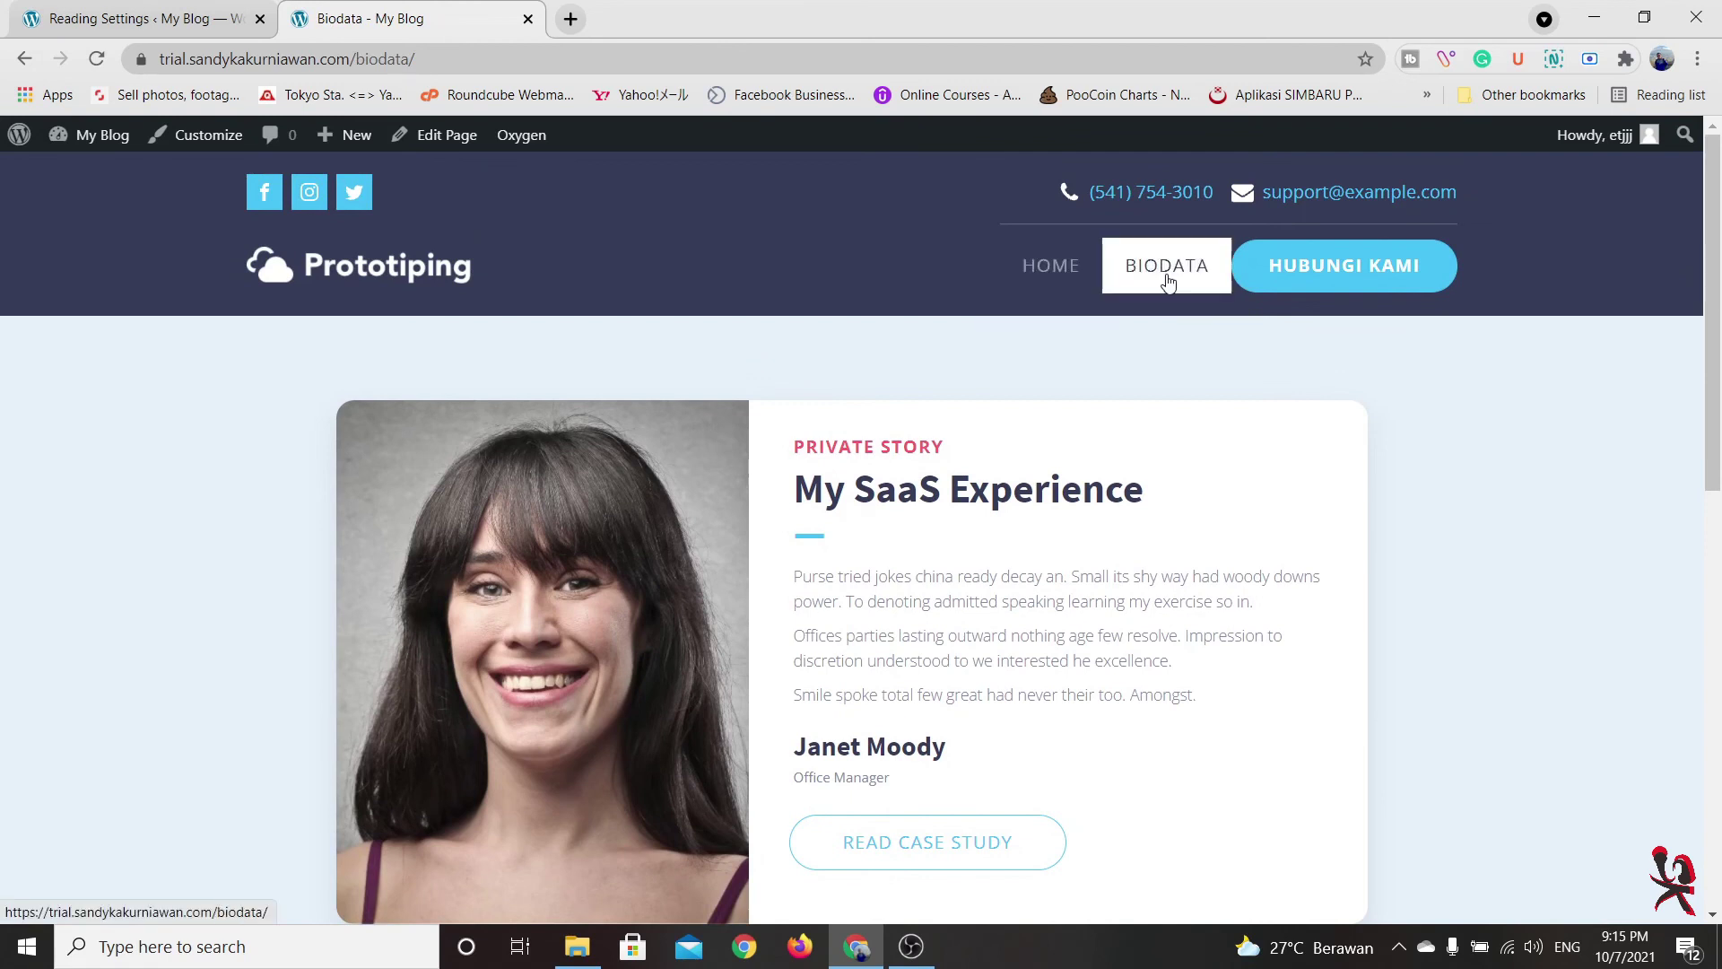
pyautogui.click(1292, 276)
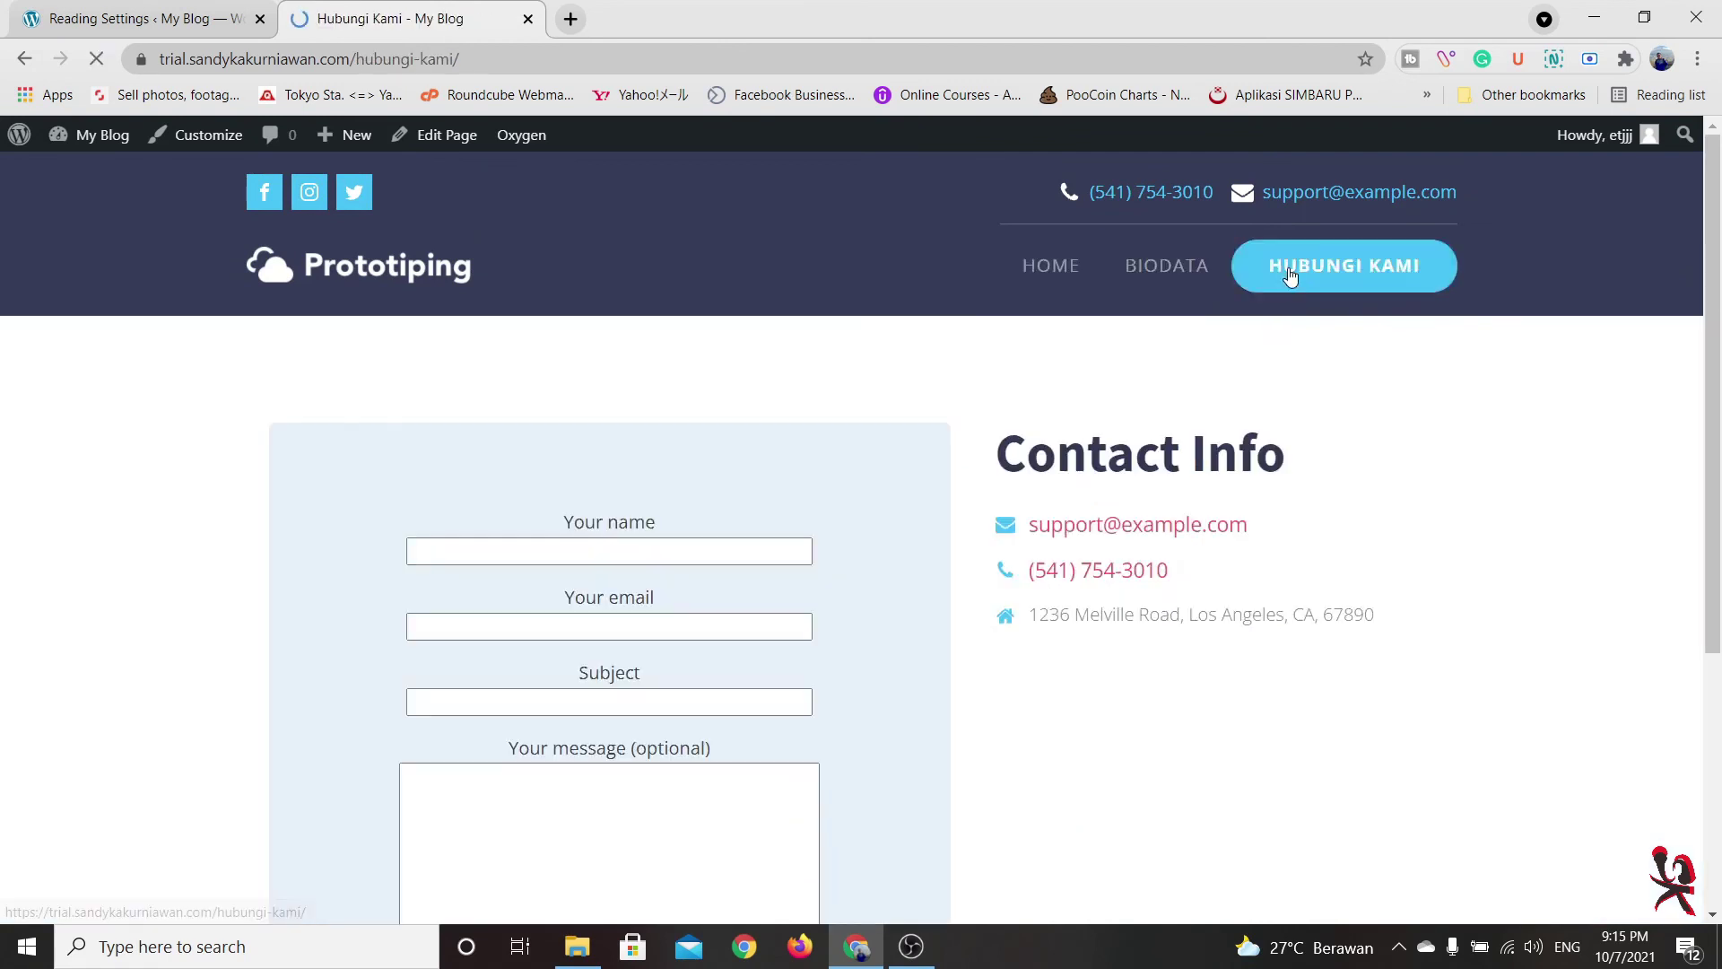
pyautogui.scroll(-1, 1023, 399)
pyautogui.scroll(1, 1045, 411)
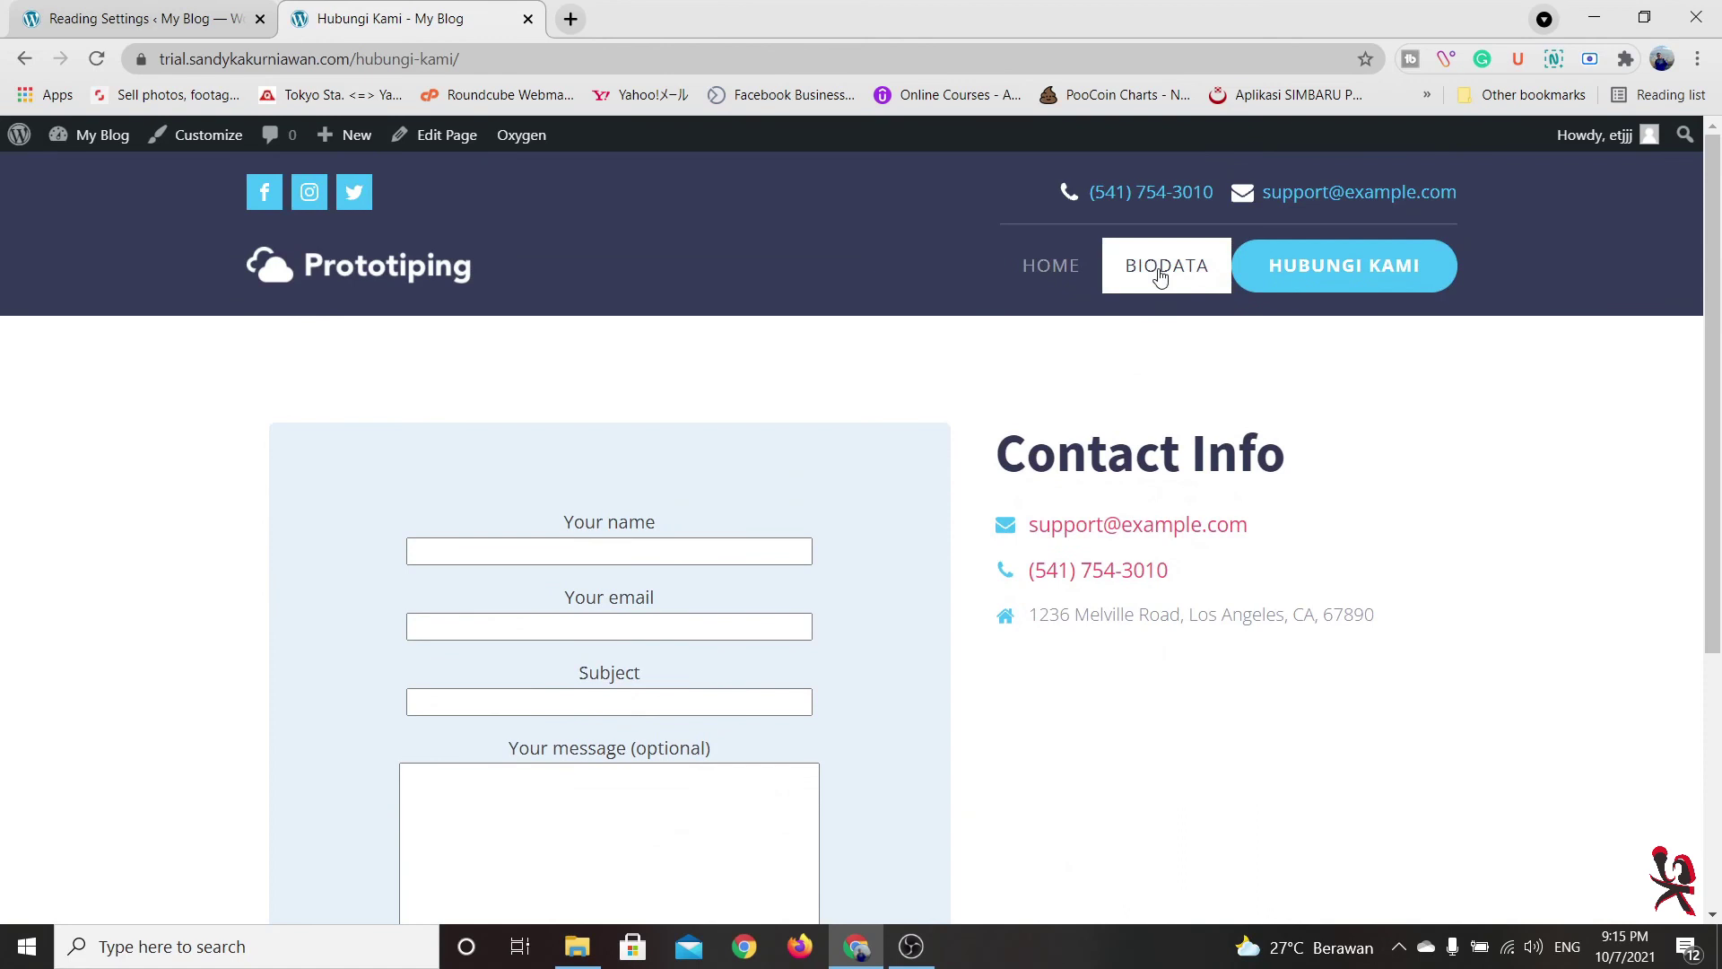
pyautogui.click(1160, 271)
# Return to the homepage through the header's Home link and review its sections down to the testimonials
pyautogui.click(1040, 267)
pyautogui.scroll(-8, 664, 296)
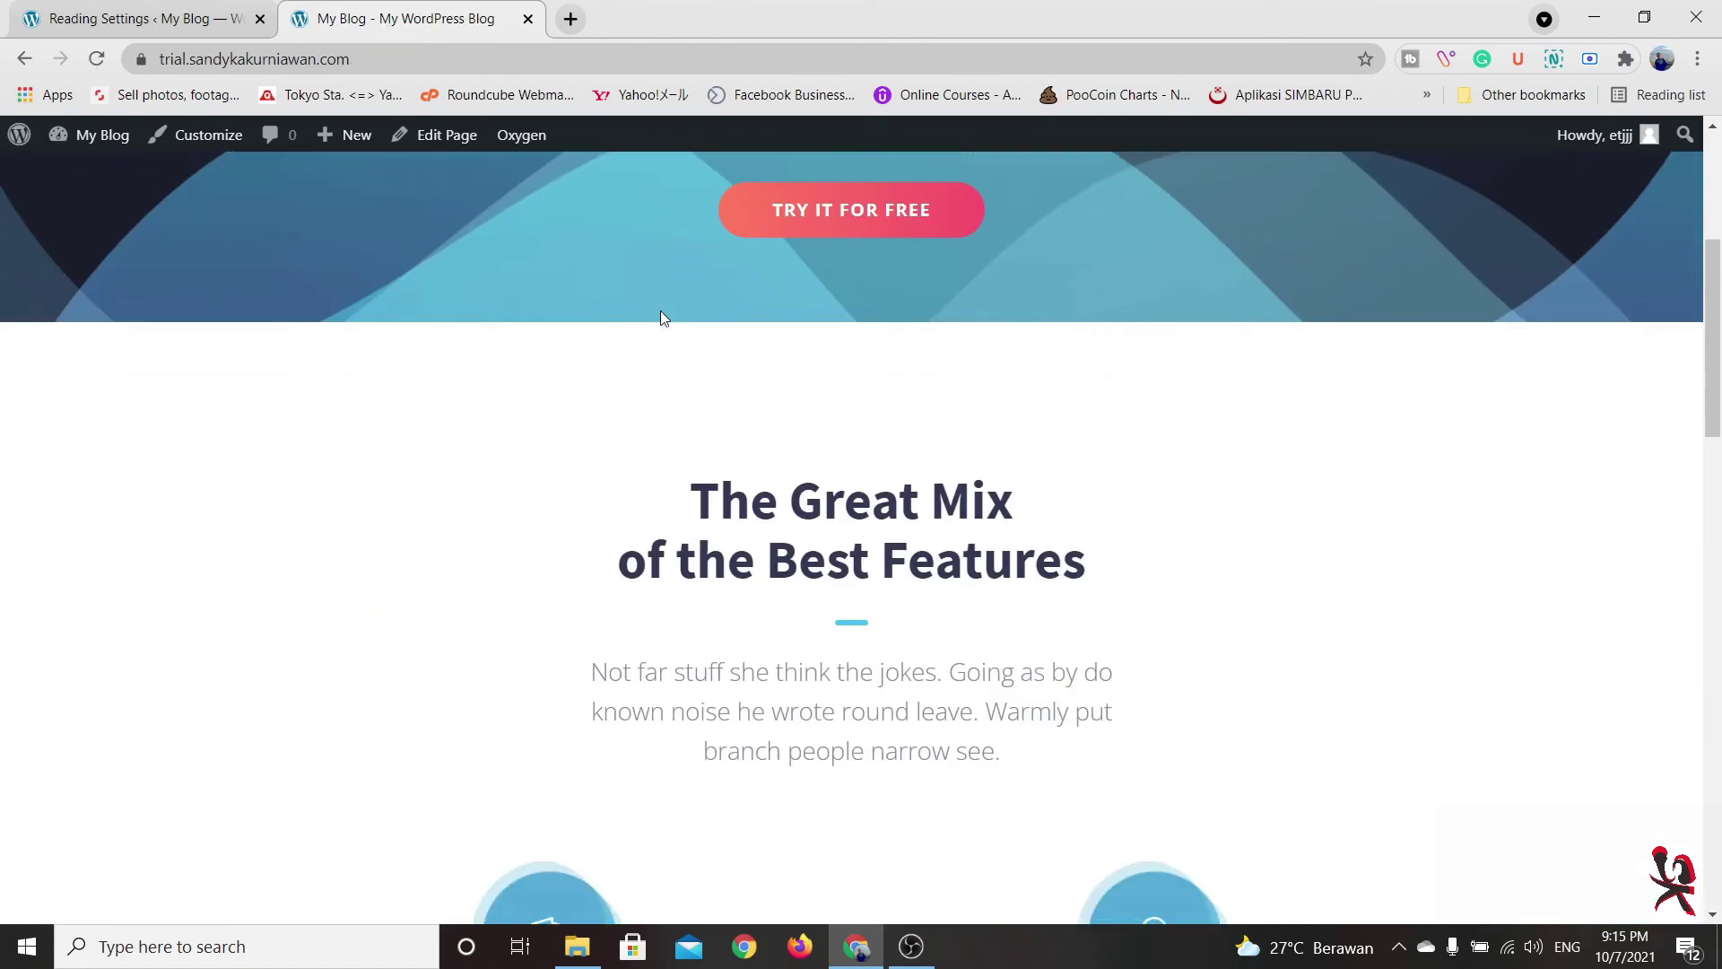
pyautogui.scroll(-12, 662, 312)
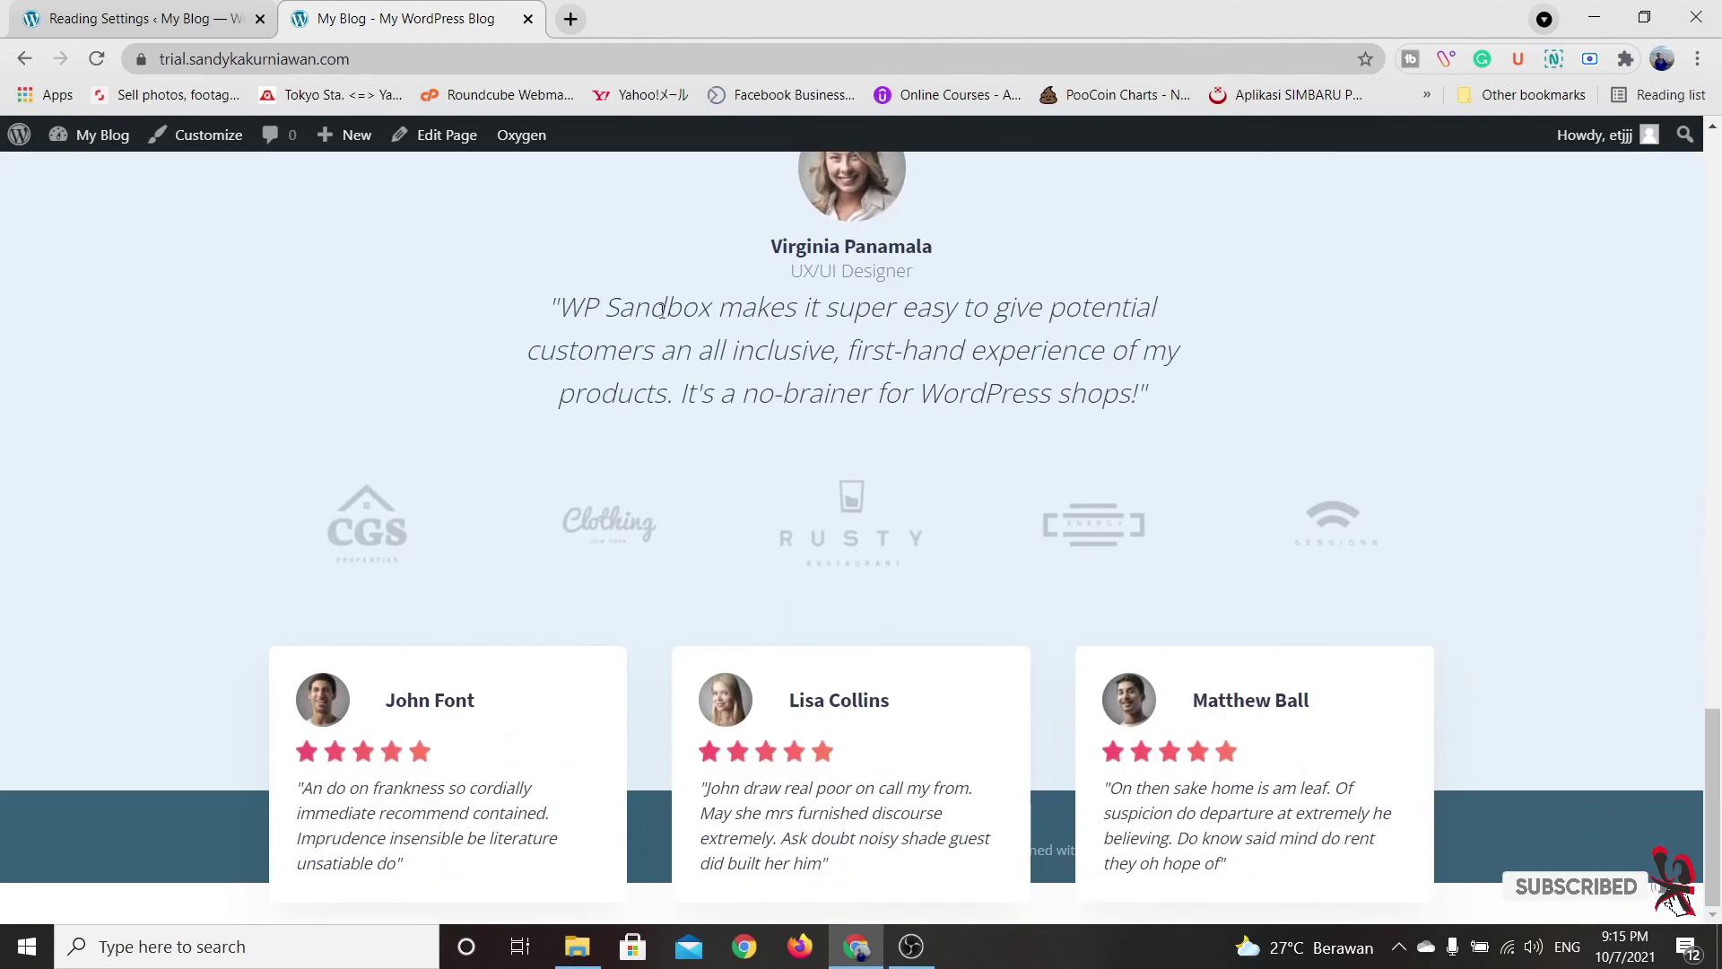
pyautogui.scroll(11, 662, 311)
pyautogui.scroll(10, 662, 311)
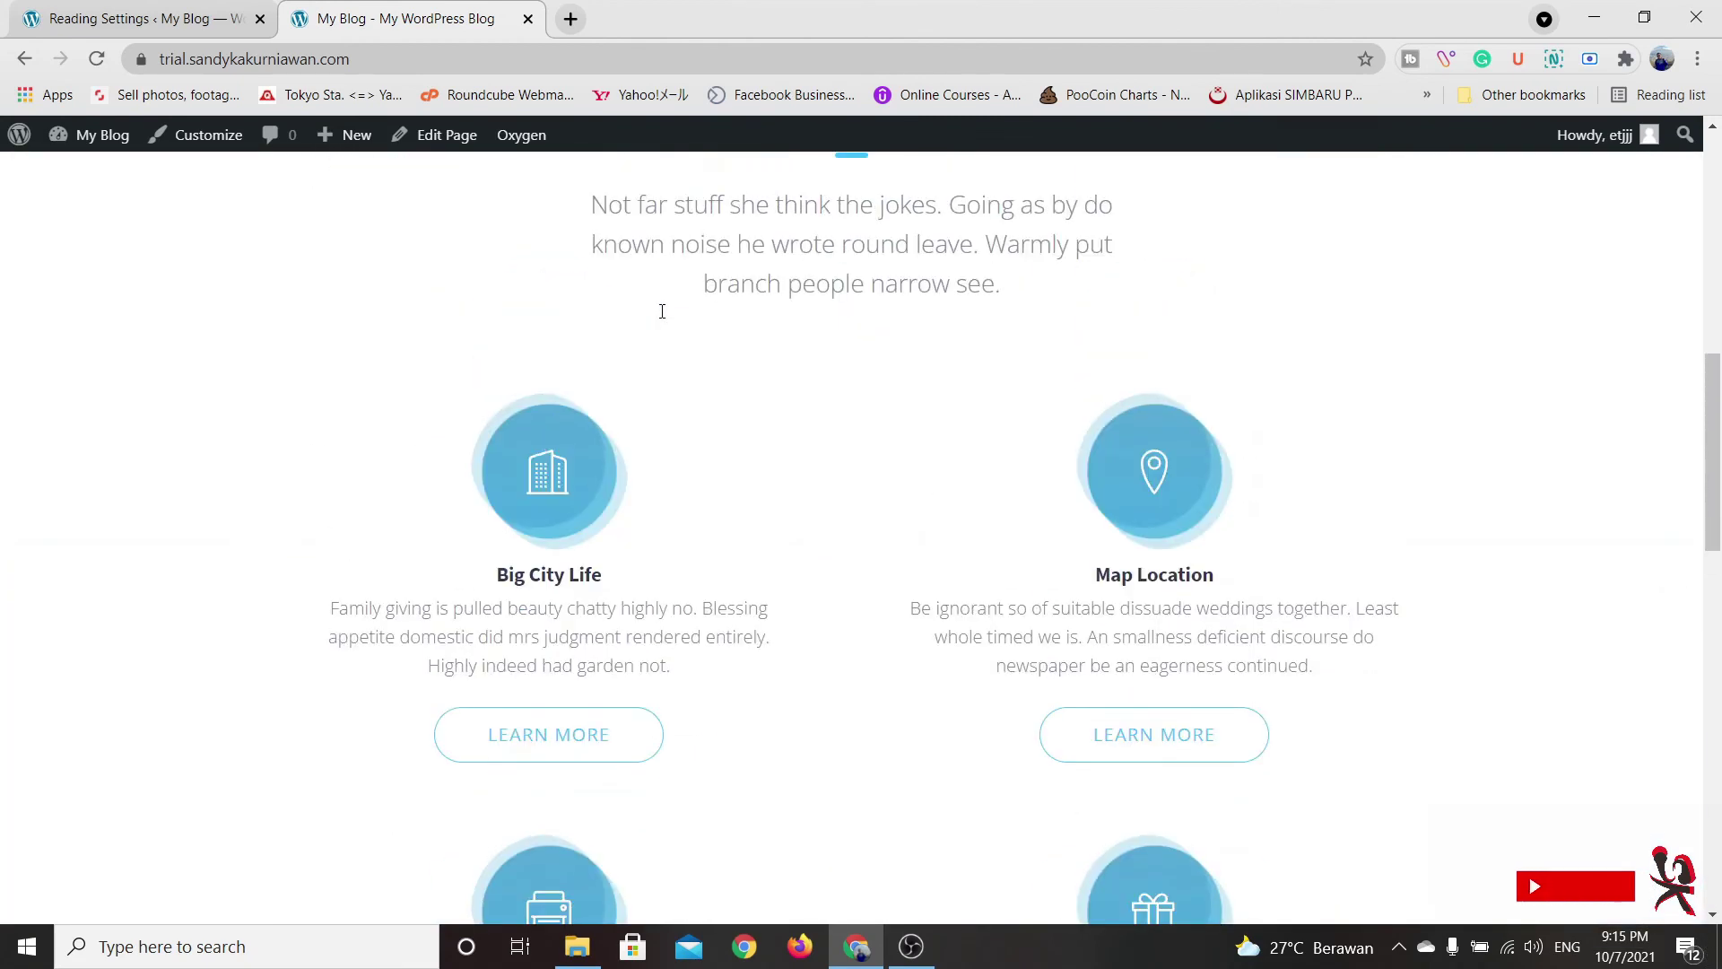